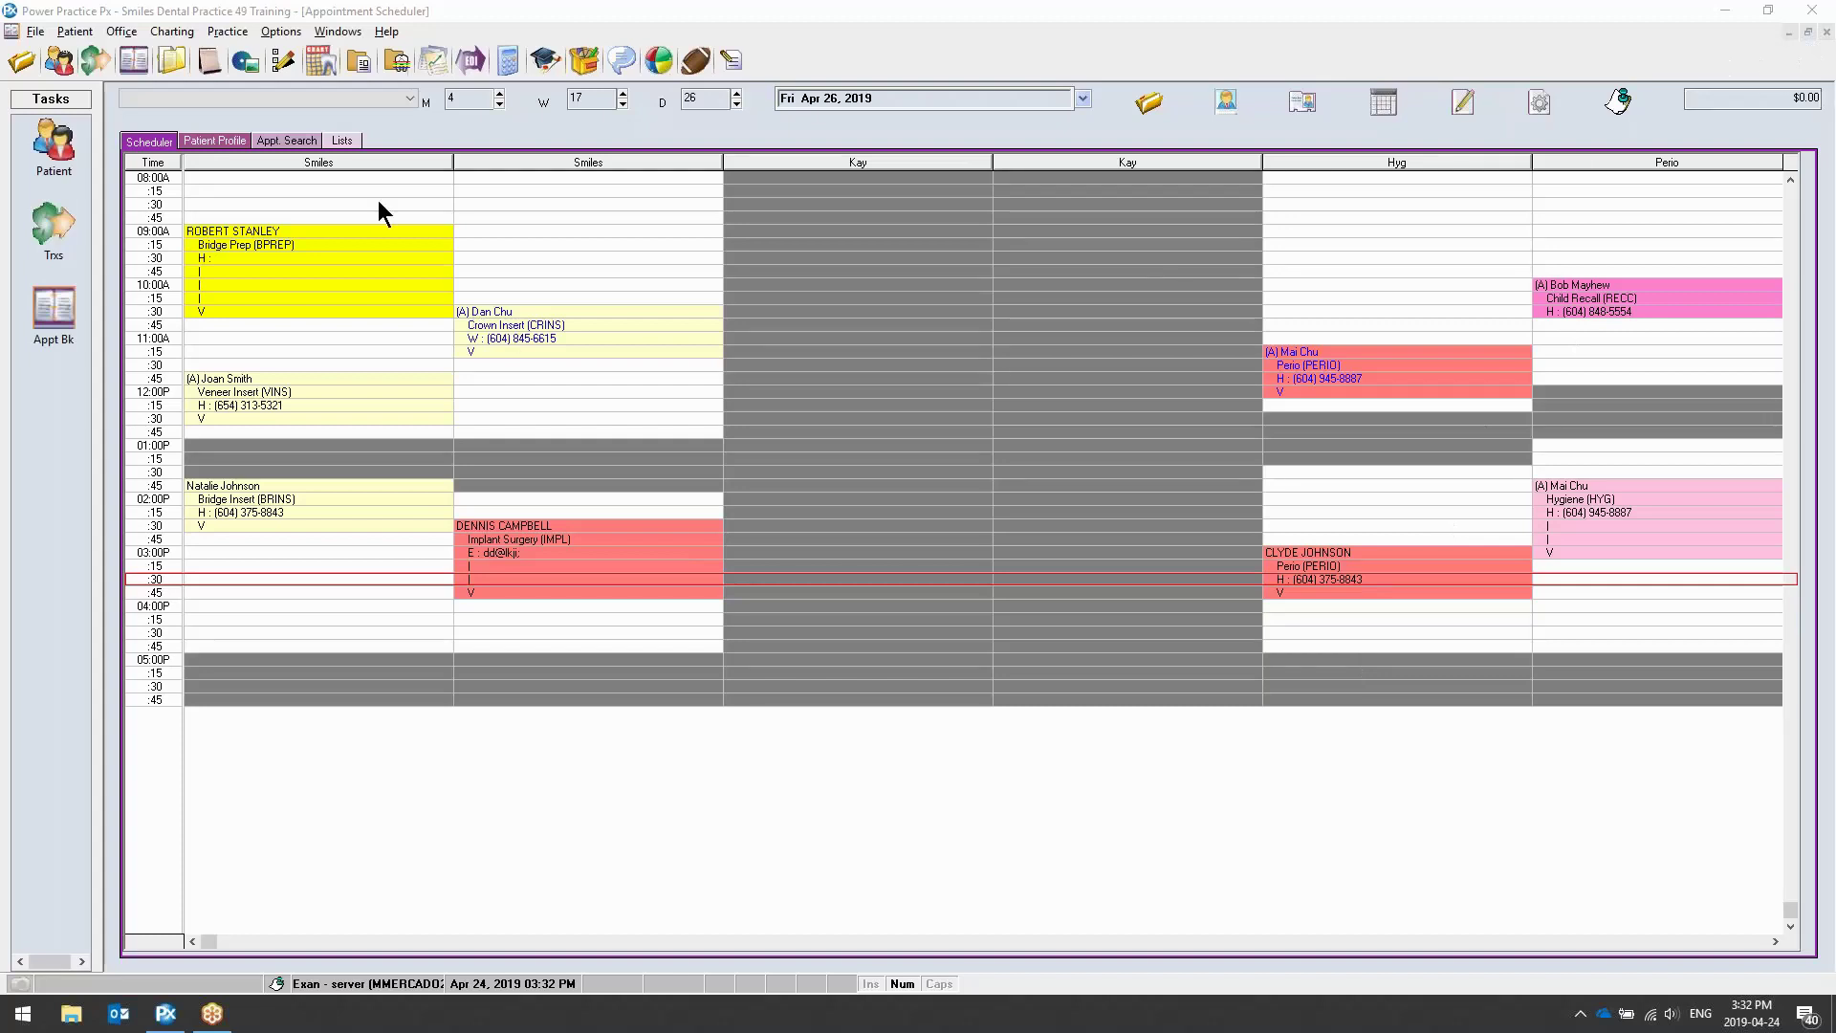
Open the Productivity report in Practice Analysis
click(228, 31)
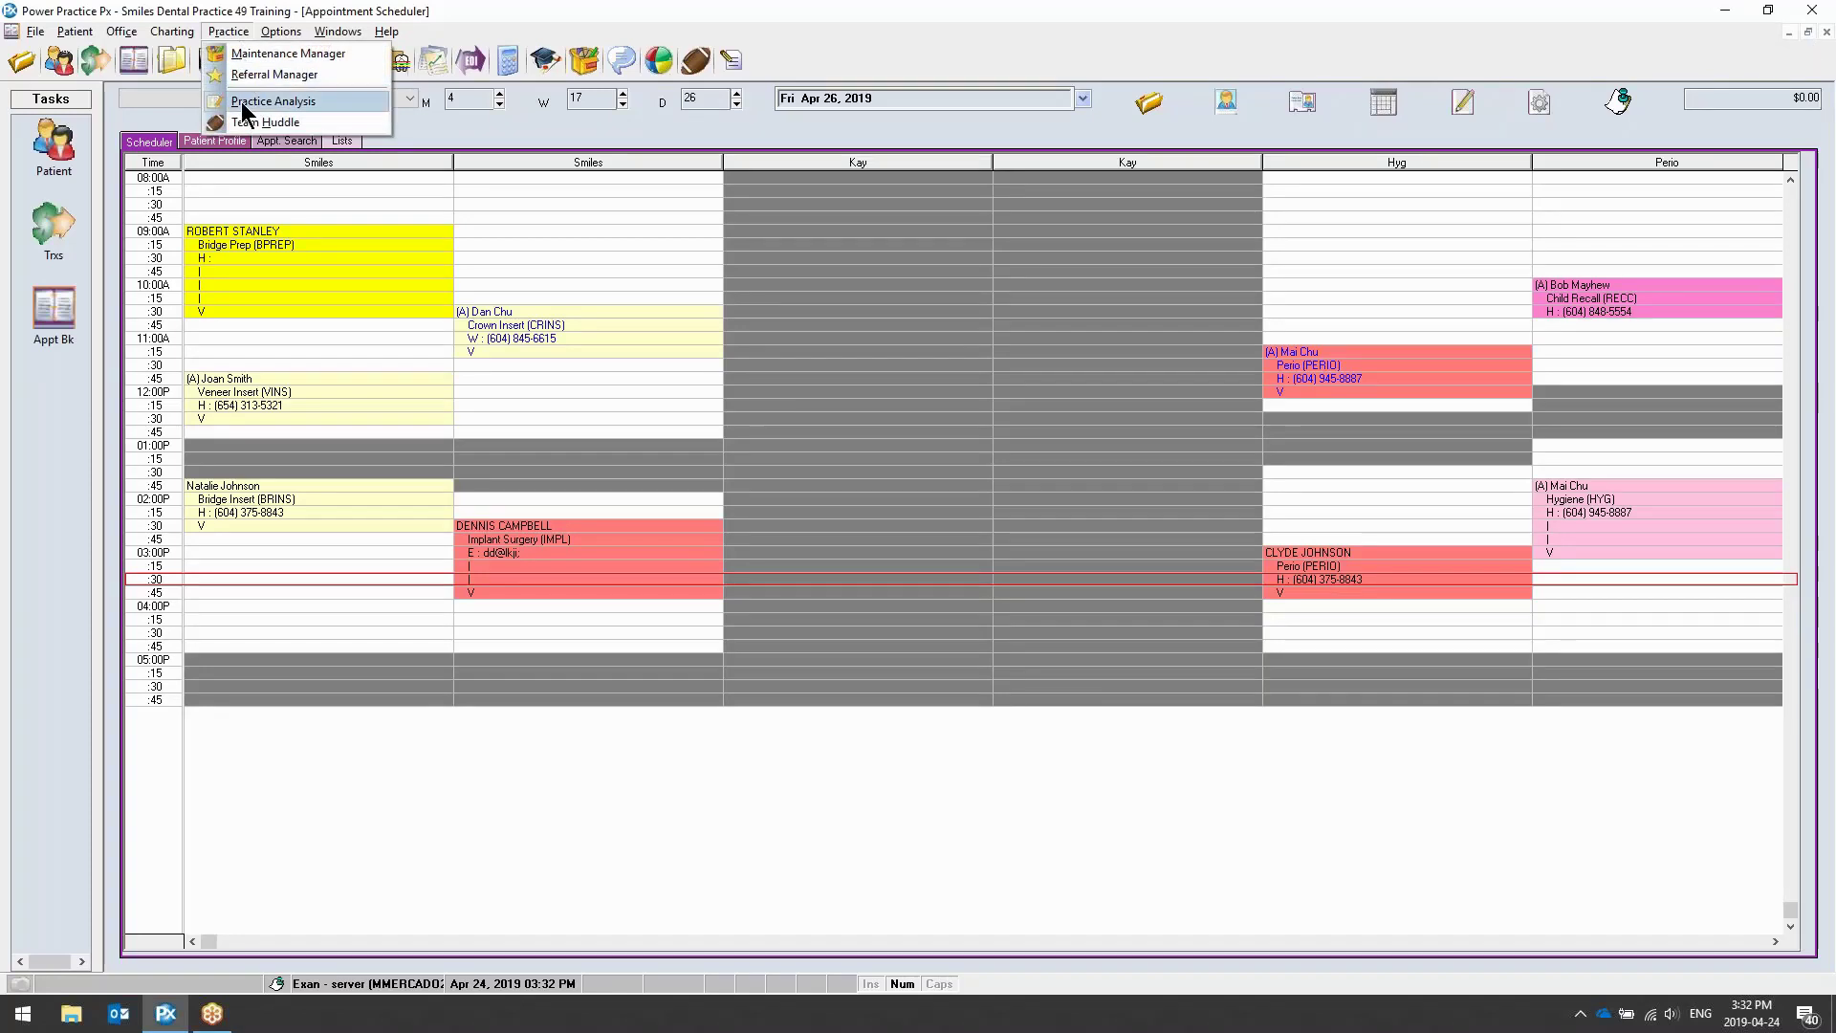
click(272, 100)
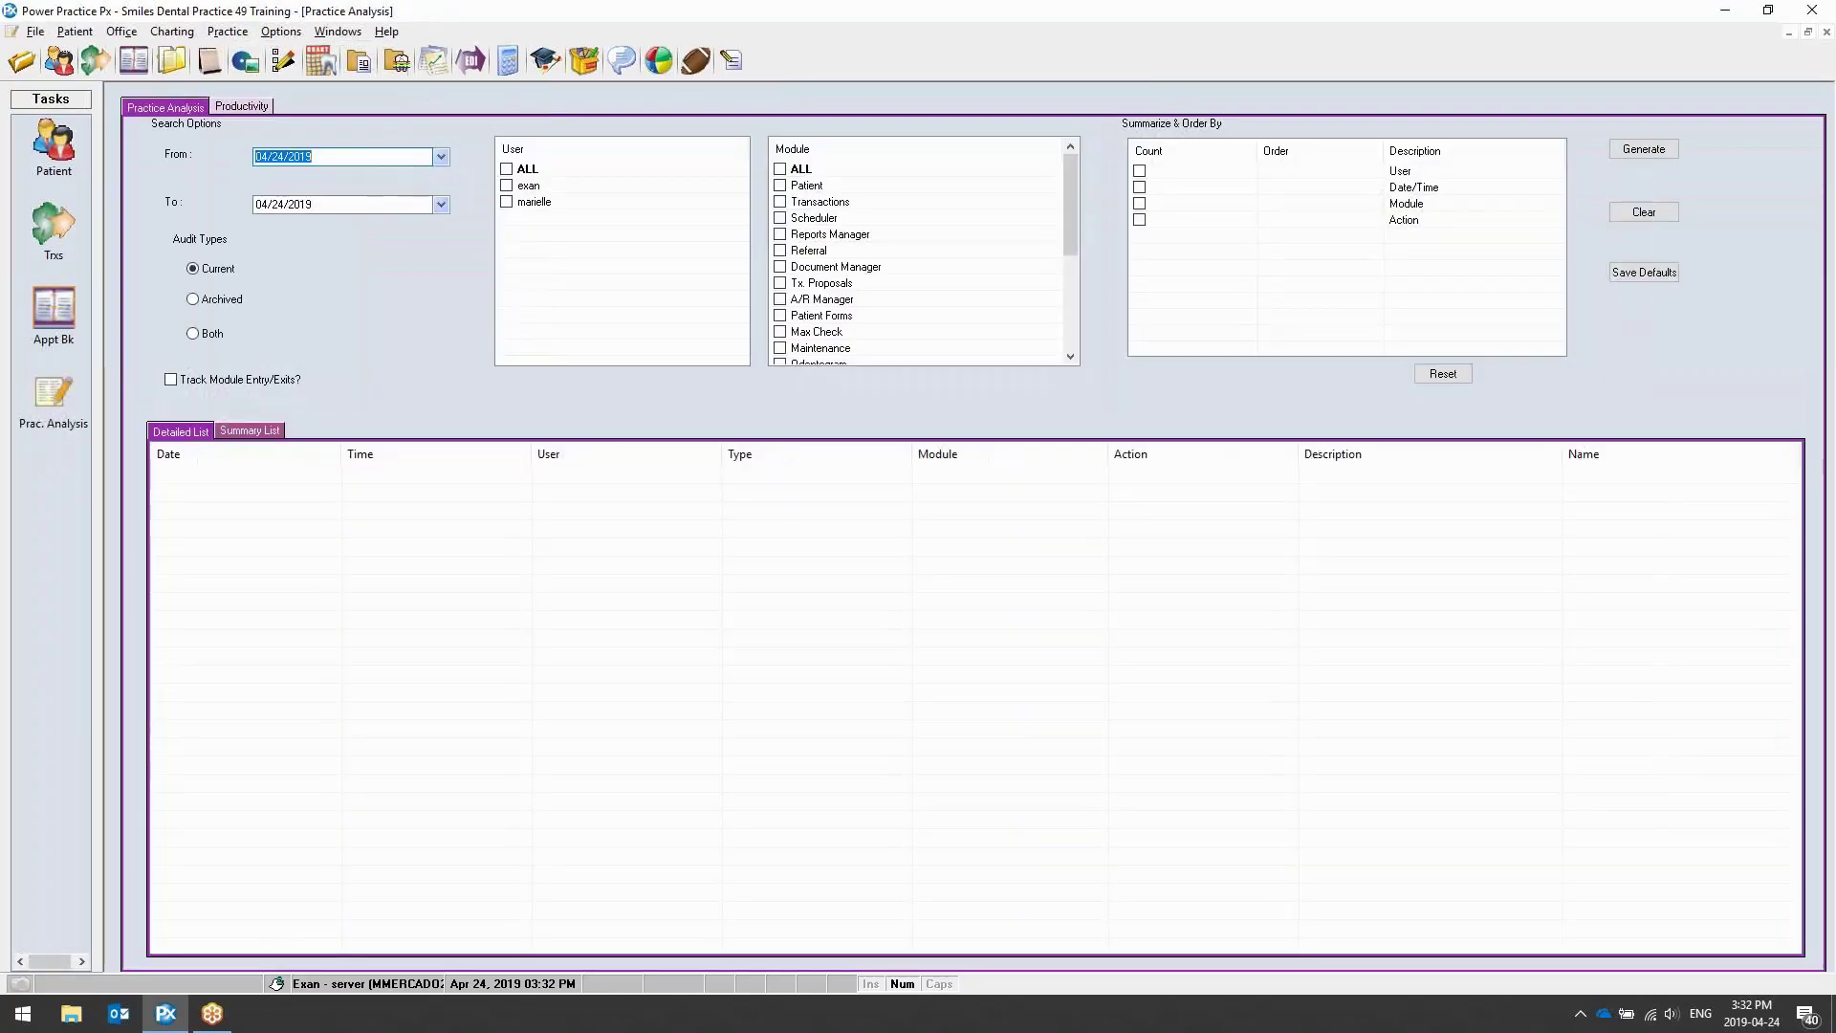
click(260, 107)
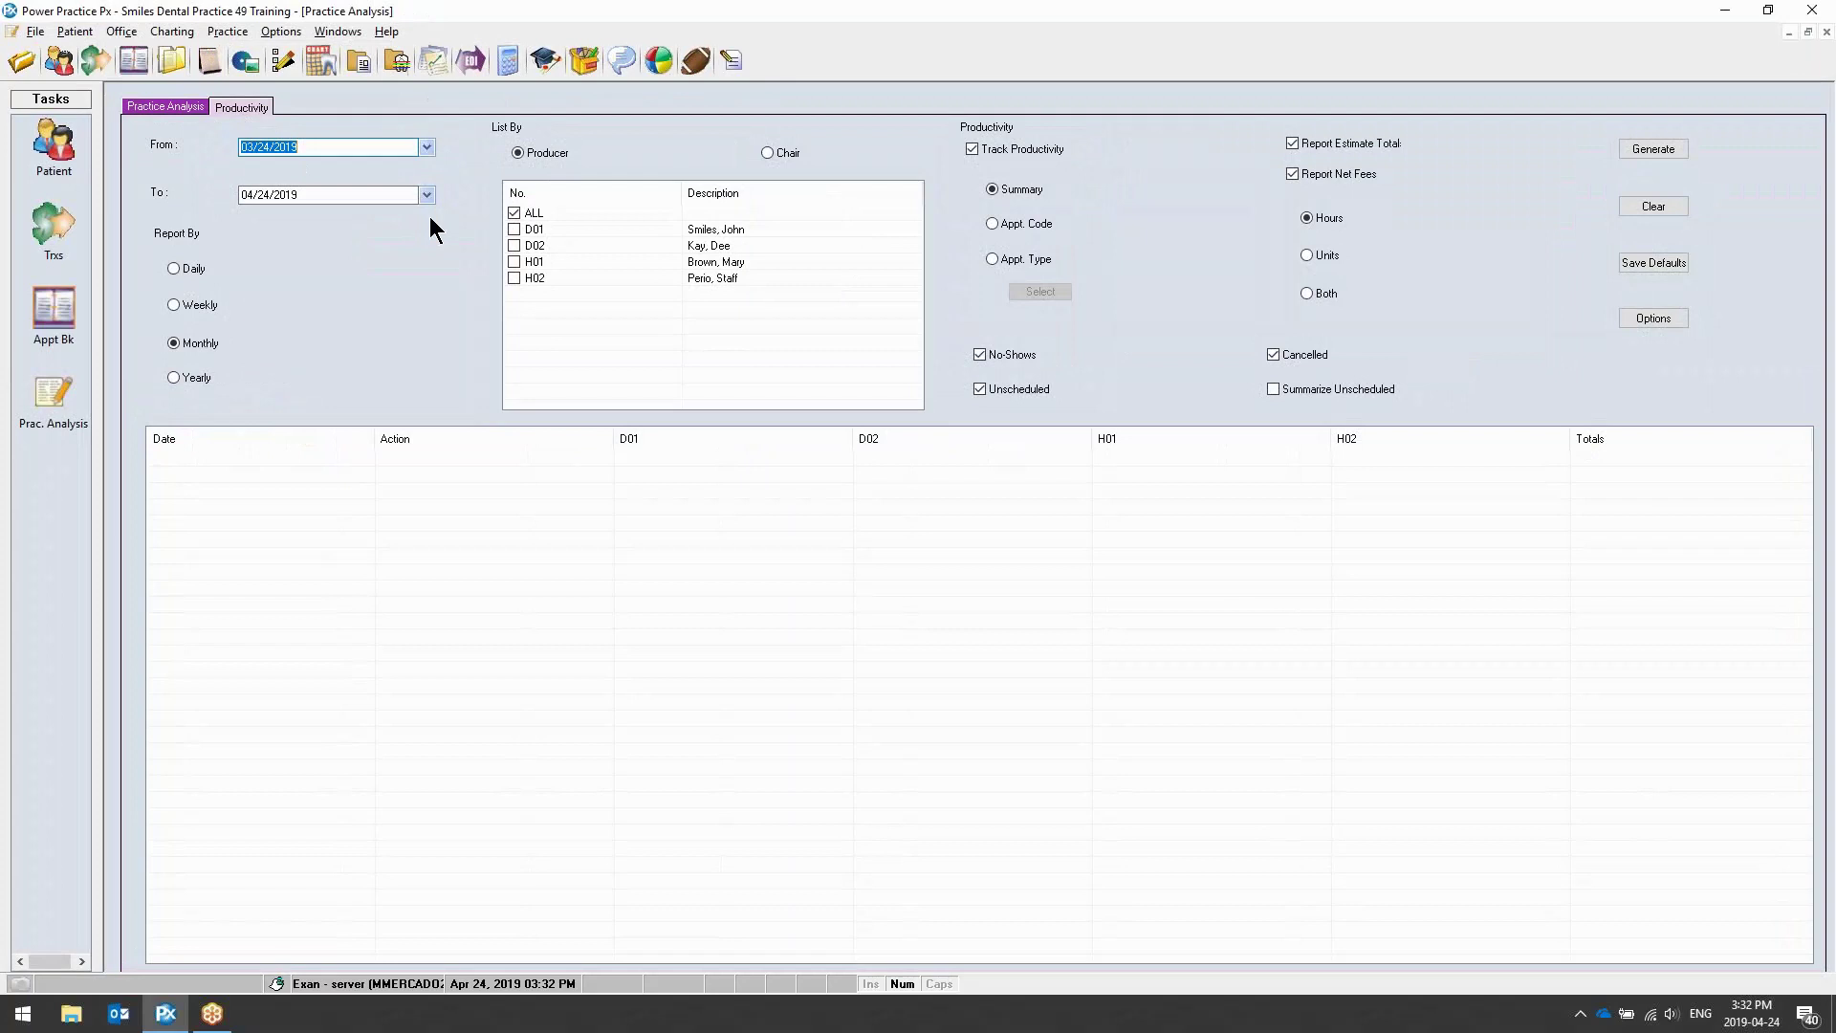
Set the productivity report's date range from 01/01/2019 to 04/30/2019
click(426, 146)
click(326, 194)
click(271, 231)
click(319, 233)
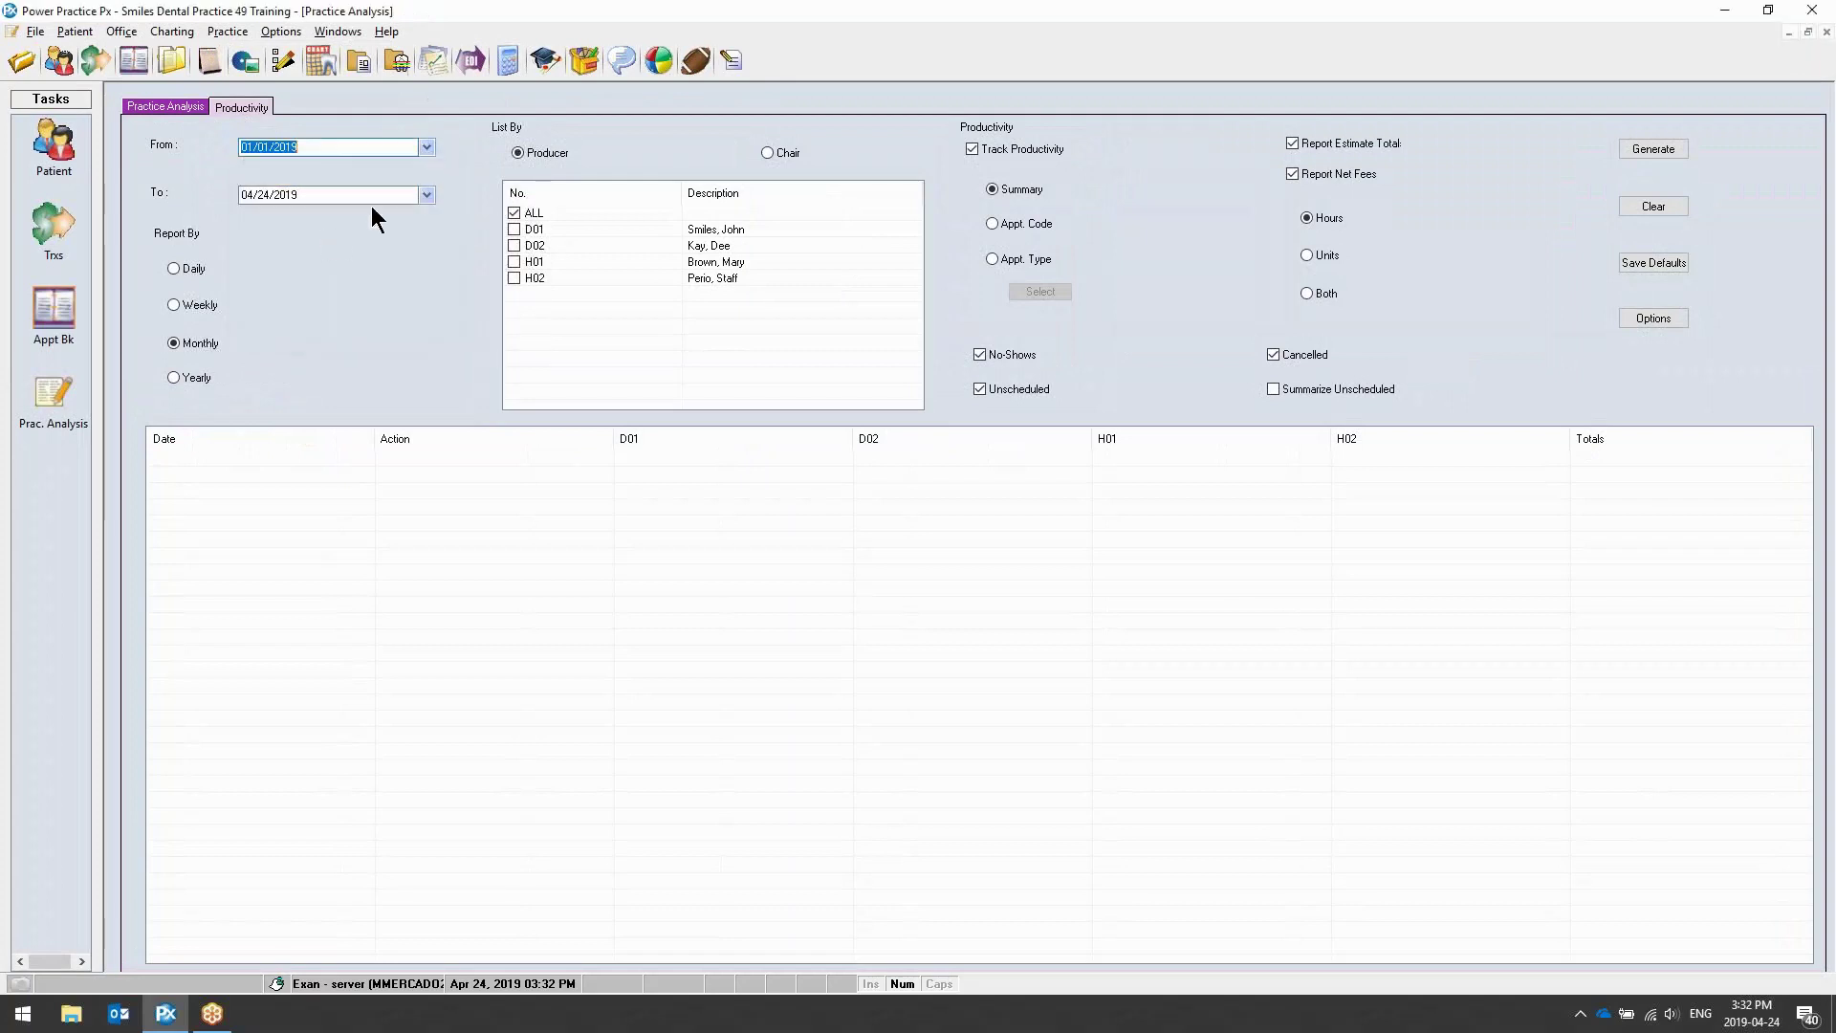
click(426, 194)
click(315, 340)
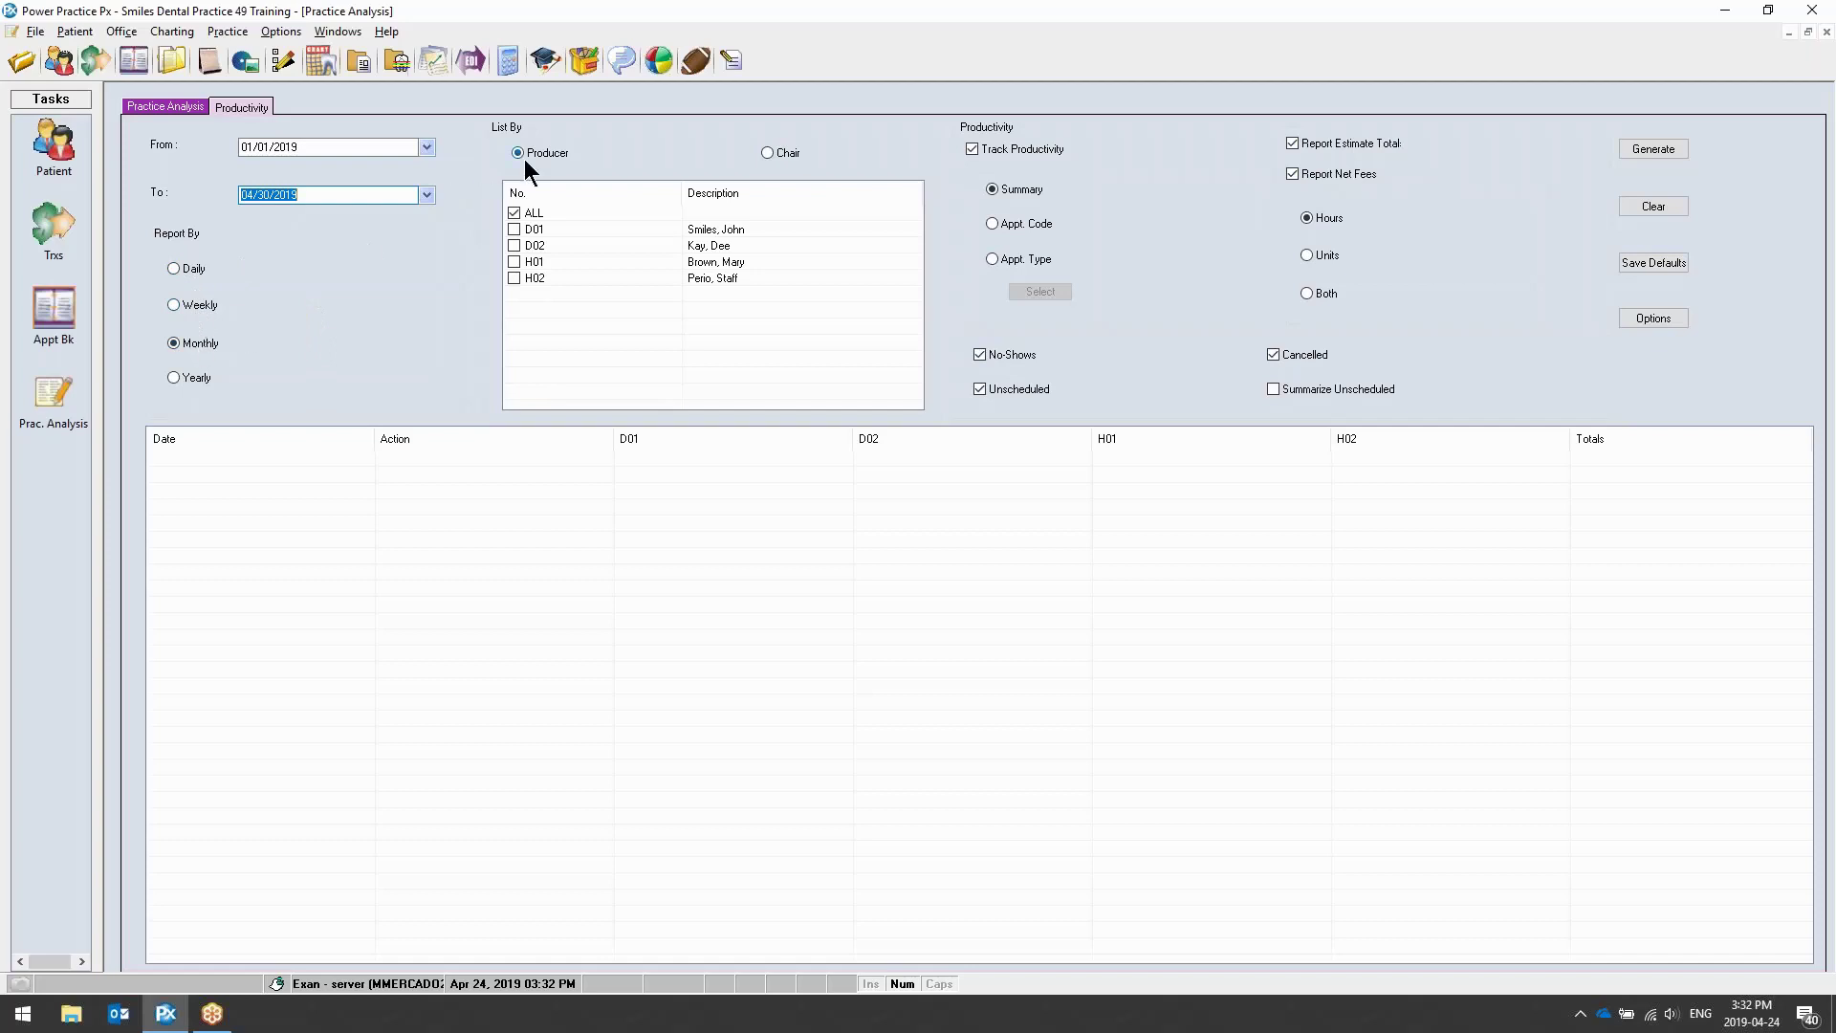
click(783, 157)
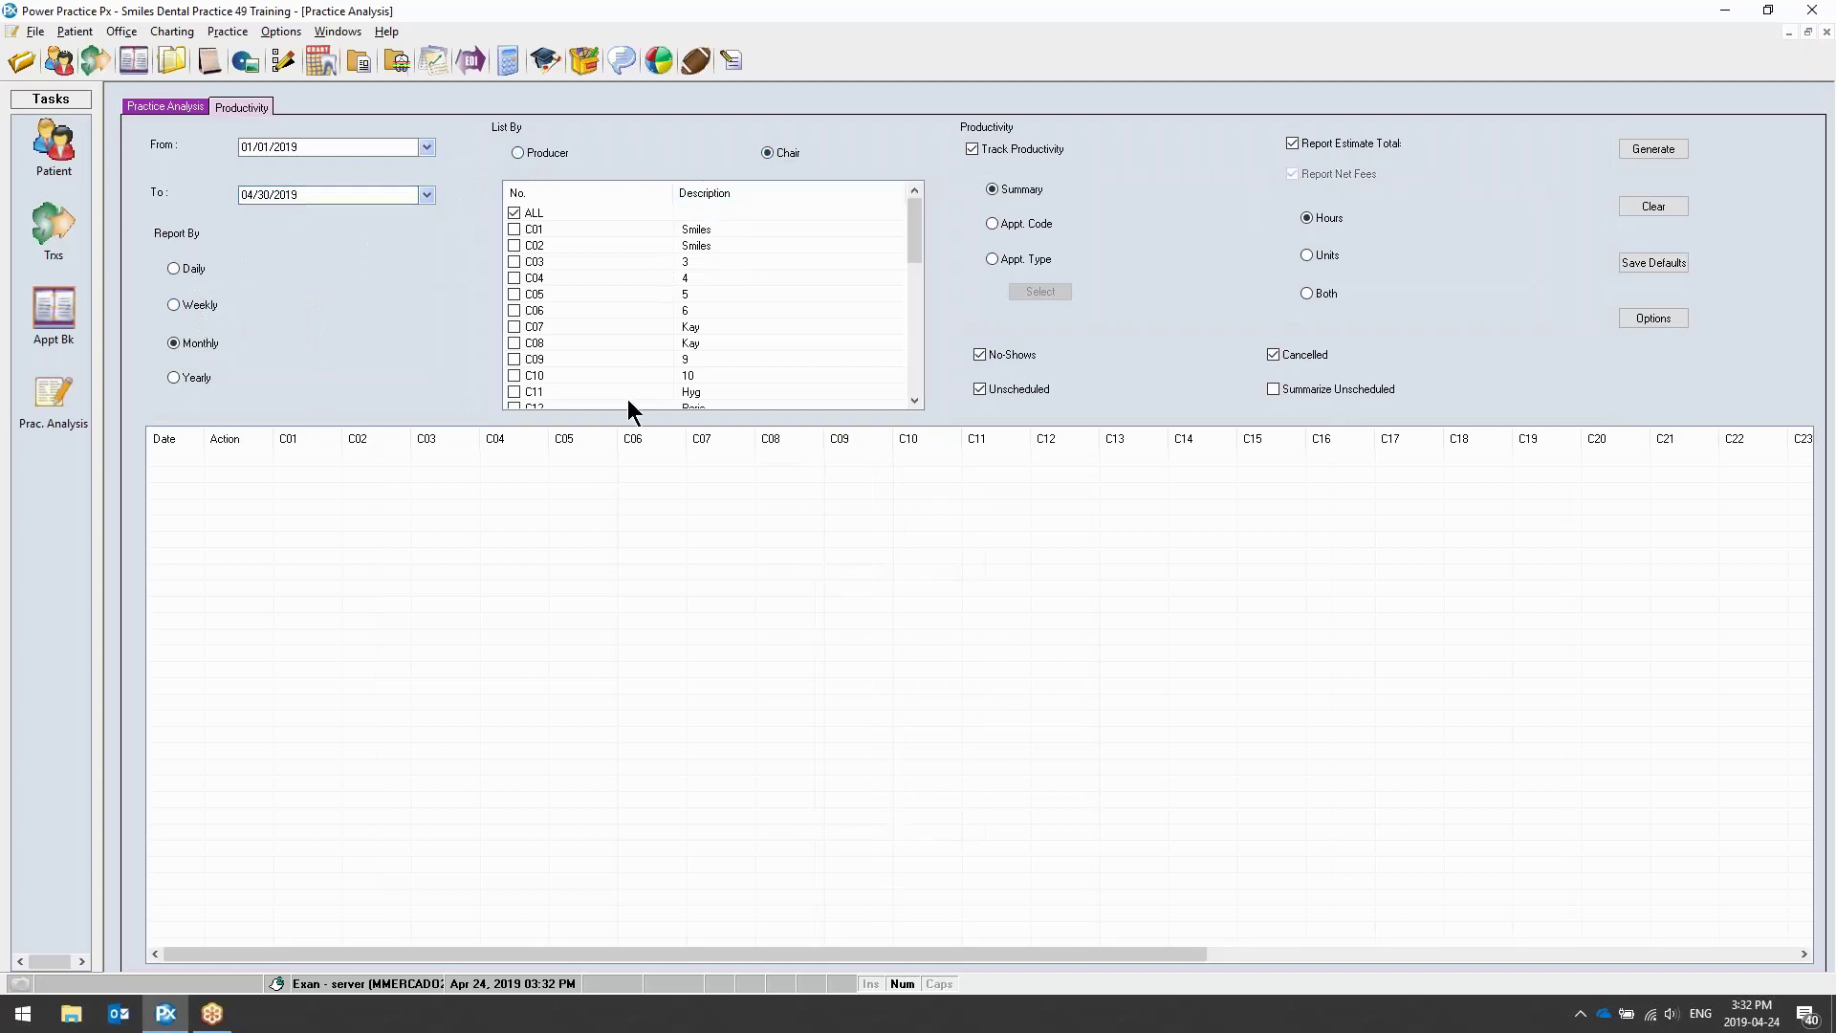
click(540, 153)
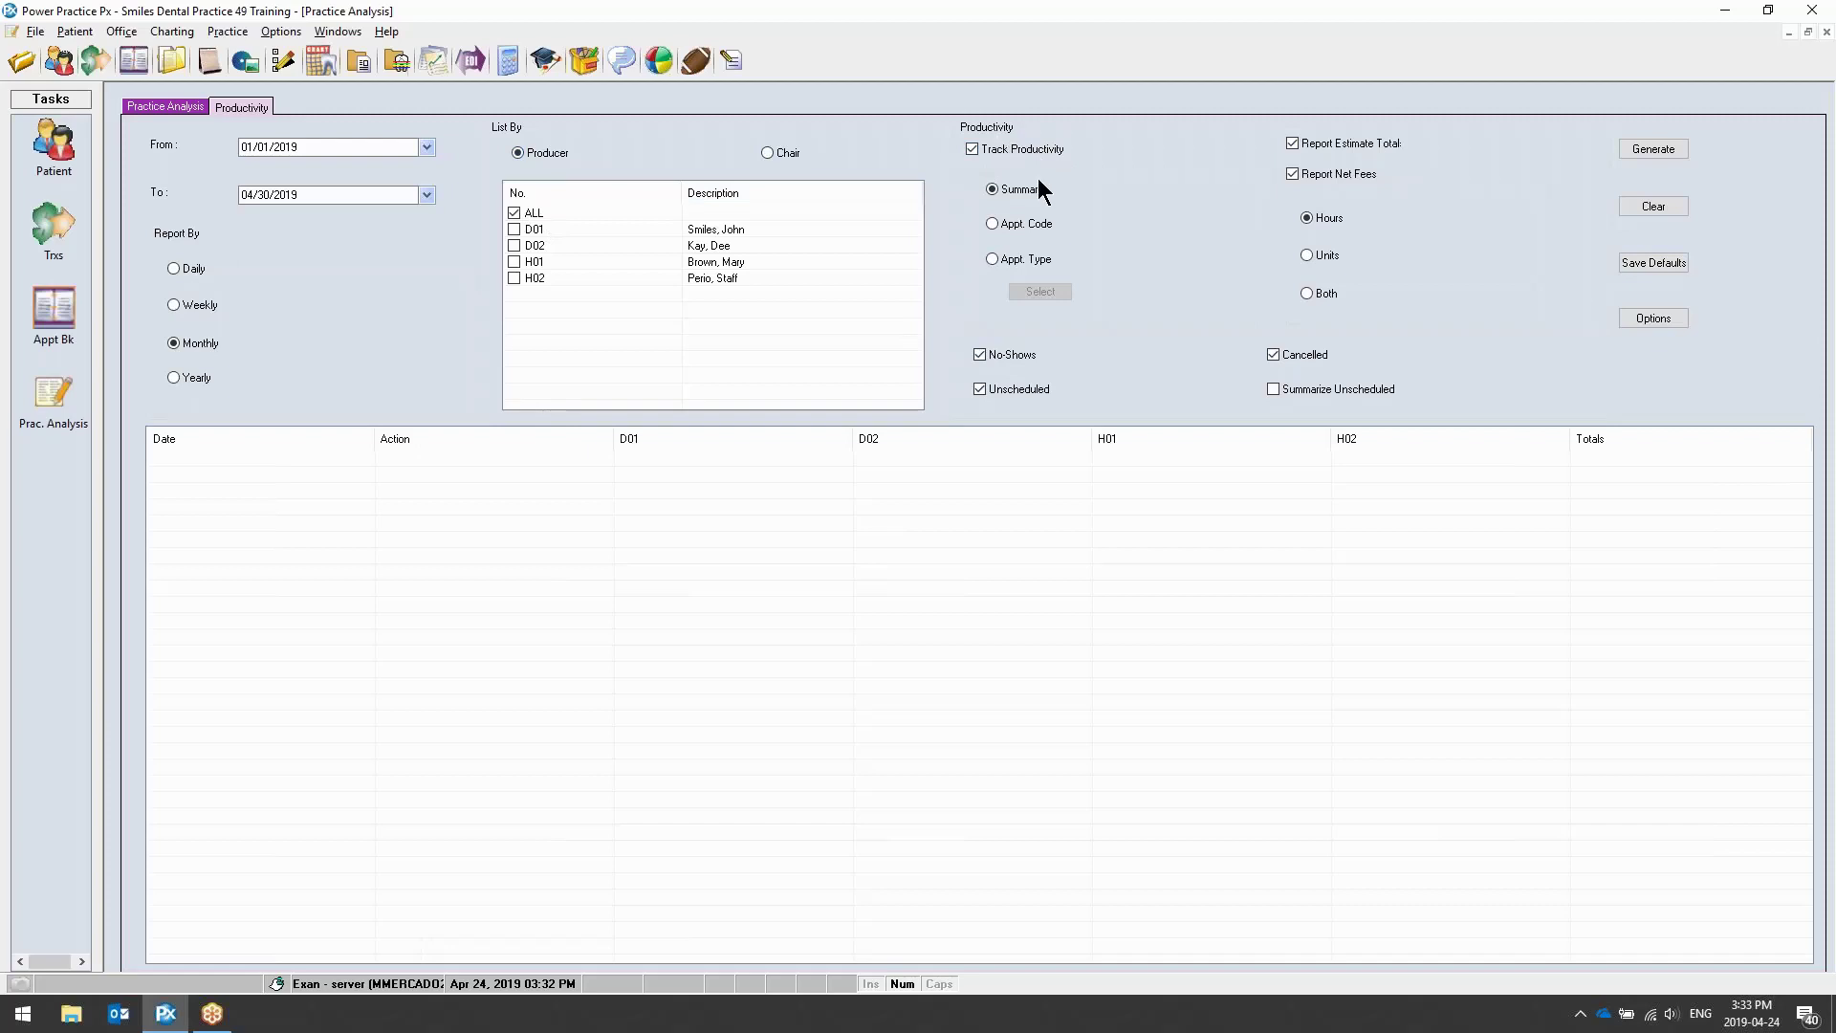
click(1043, 259)
click(1051, 296)
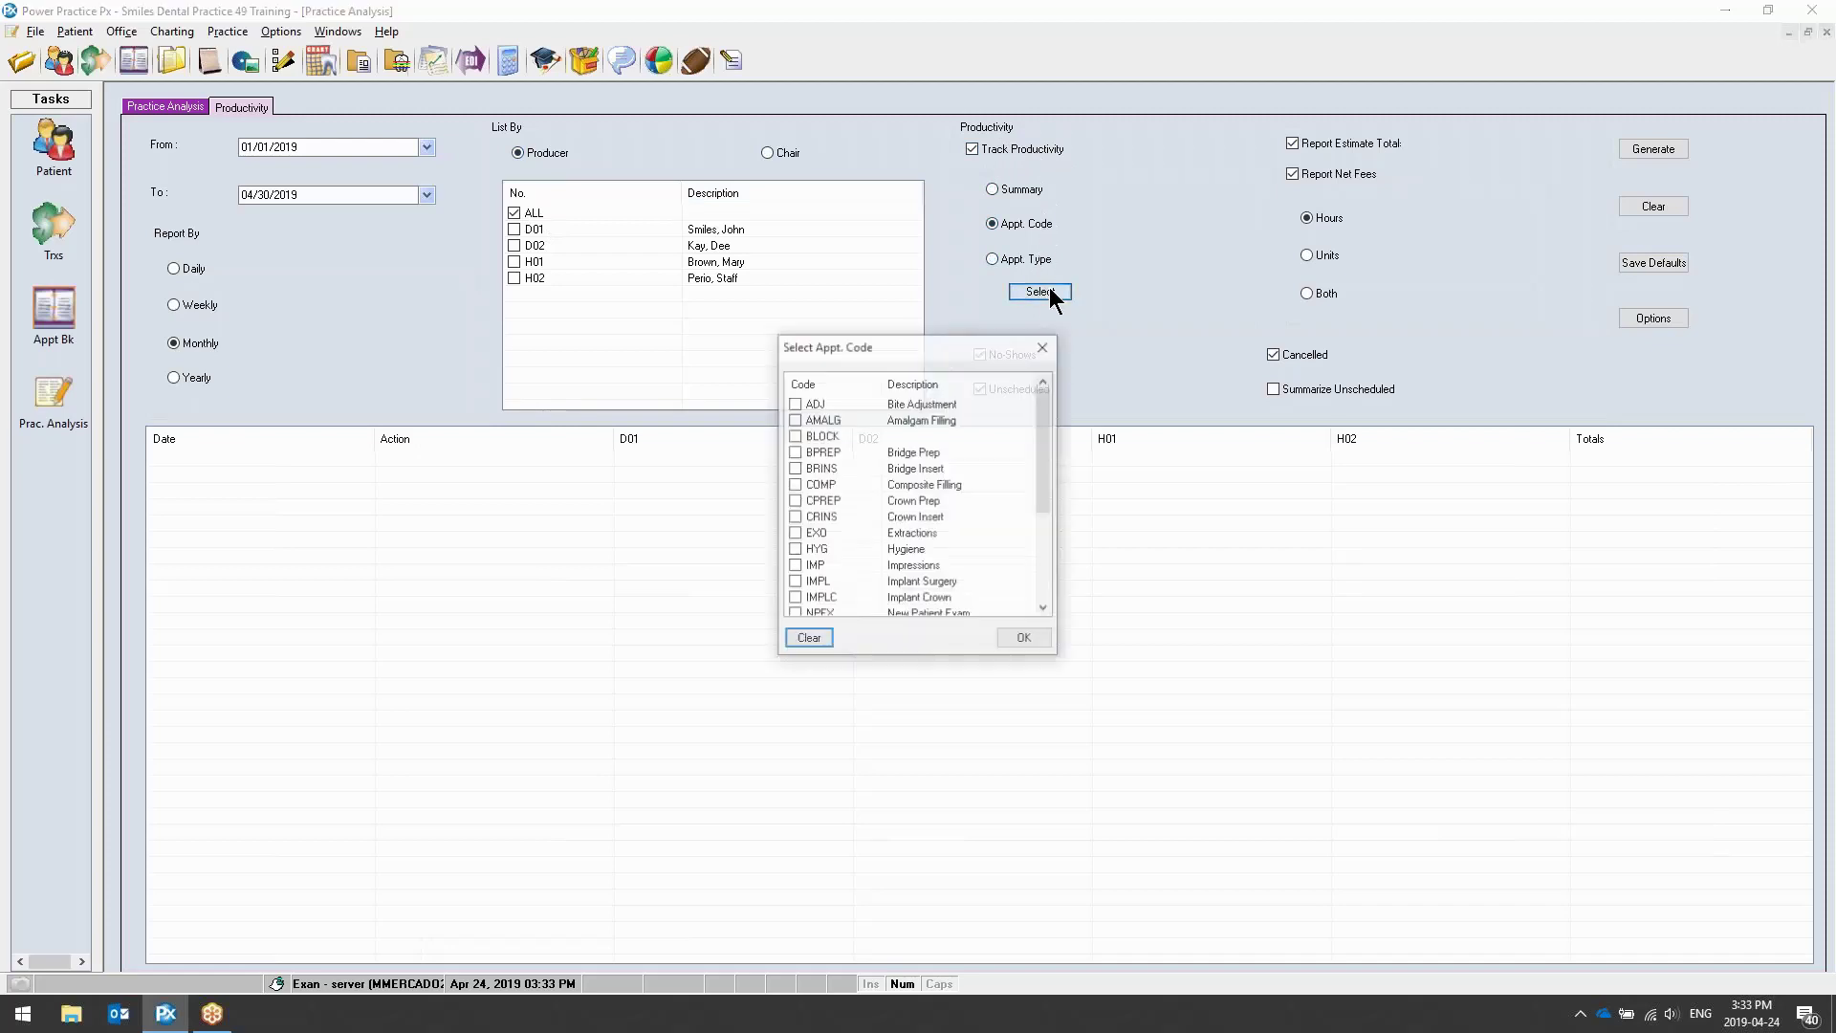
click(1045, 348)
click(1018, 194)
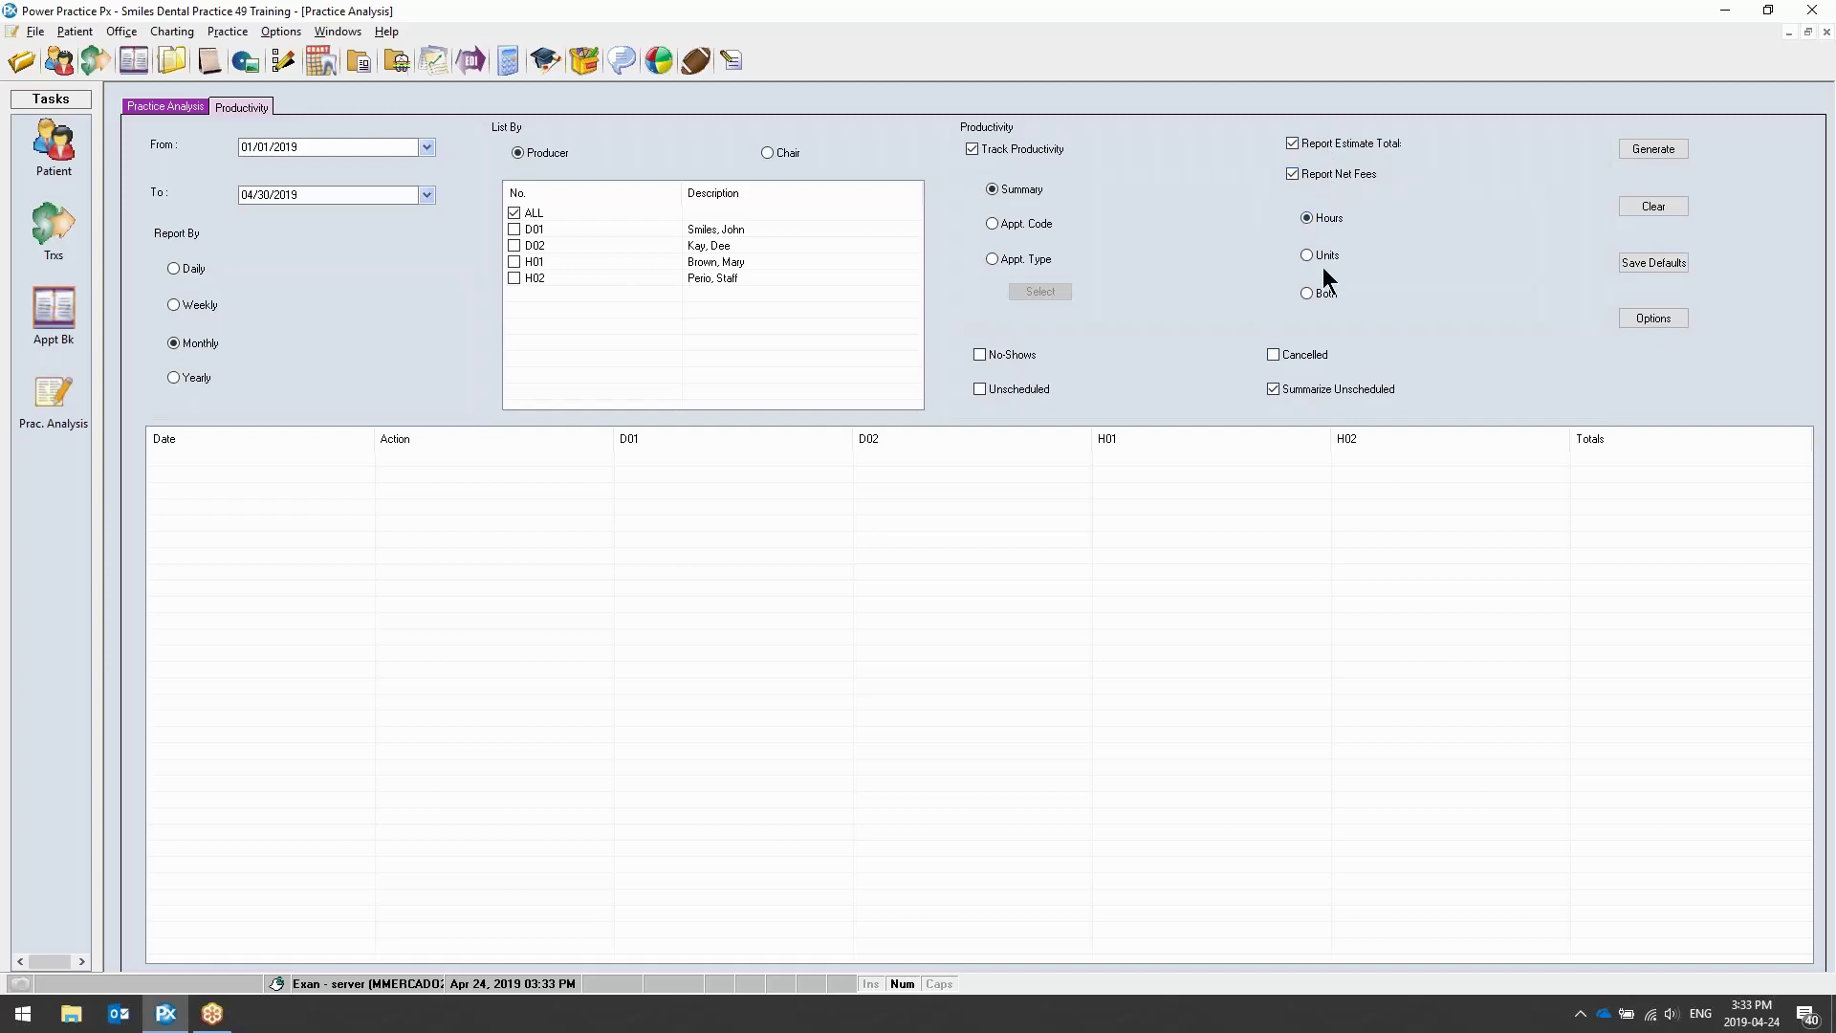
Set the highlight colour of Usage % Range 1 to red and generate the productivity report
click(1646, 323)
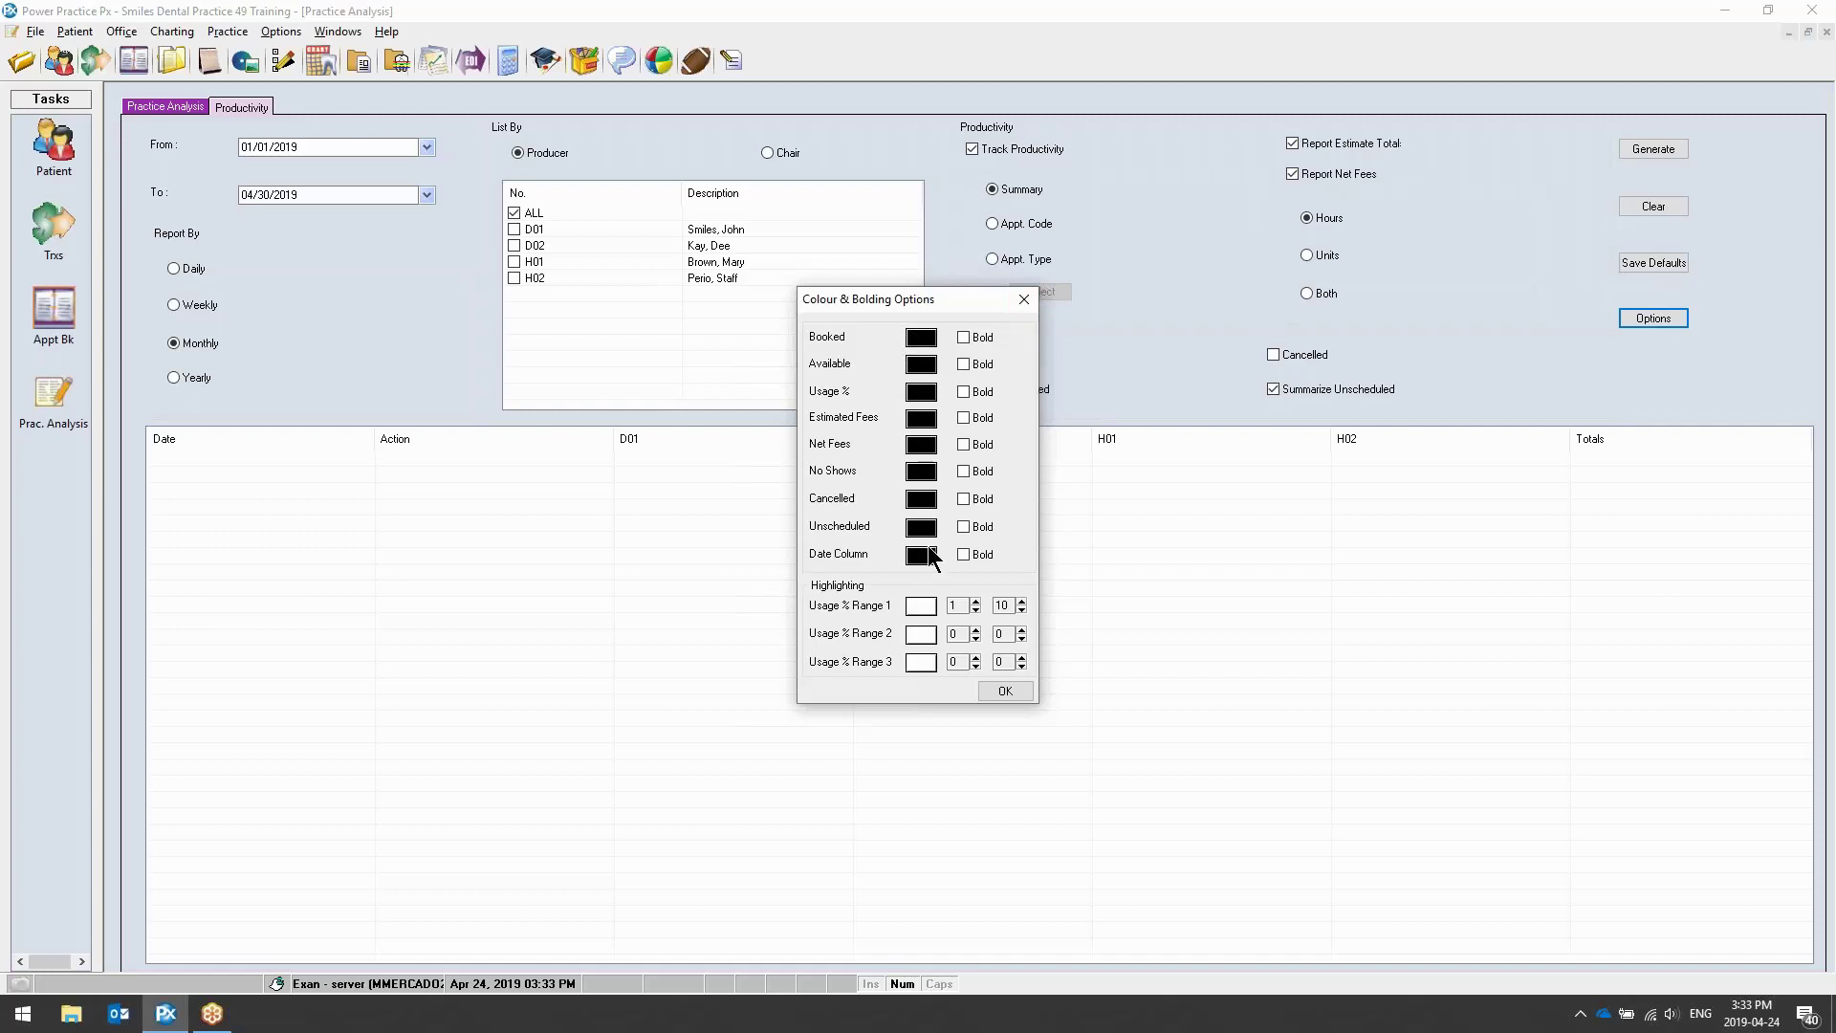
click(922, 606)
click(820, 394)
click(838, 607)
click(1006, 691)
click(1651, 151)
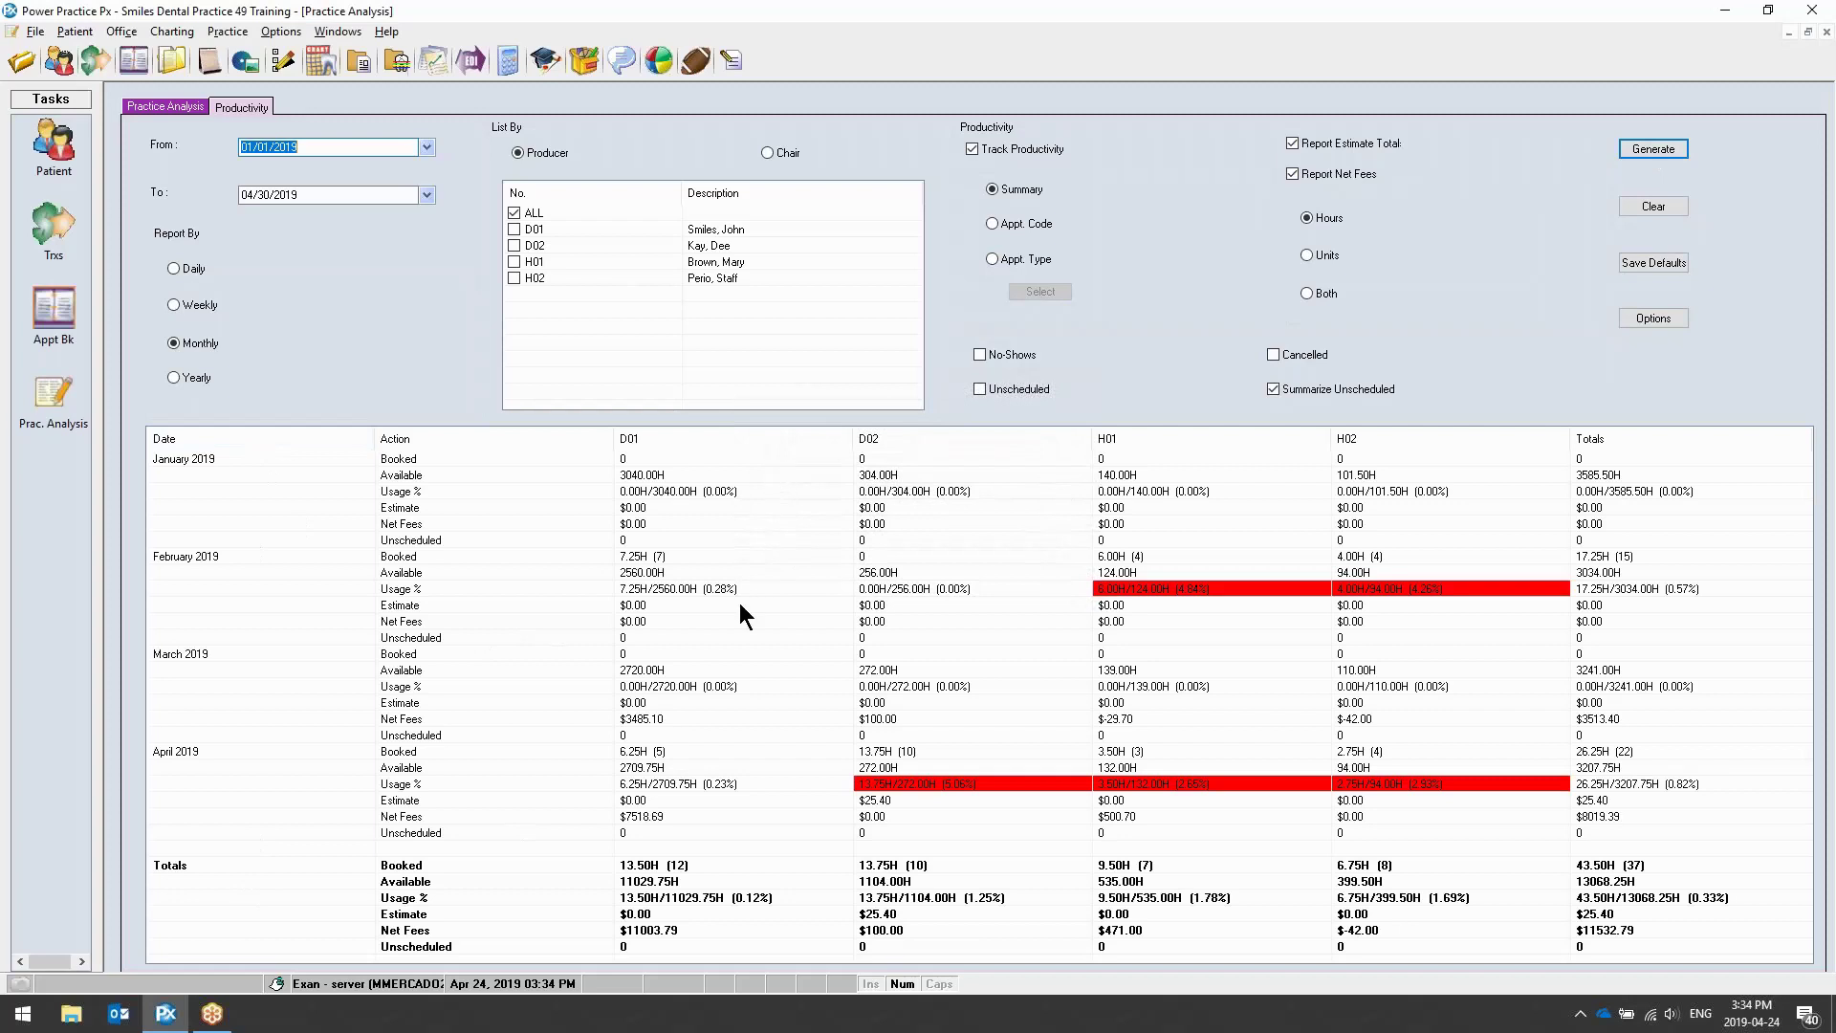
Examine the April 2019 booked, available, usage, estimate, net fees and unscheduled rows, and close Practice Analysis
click(427, 750)
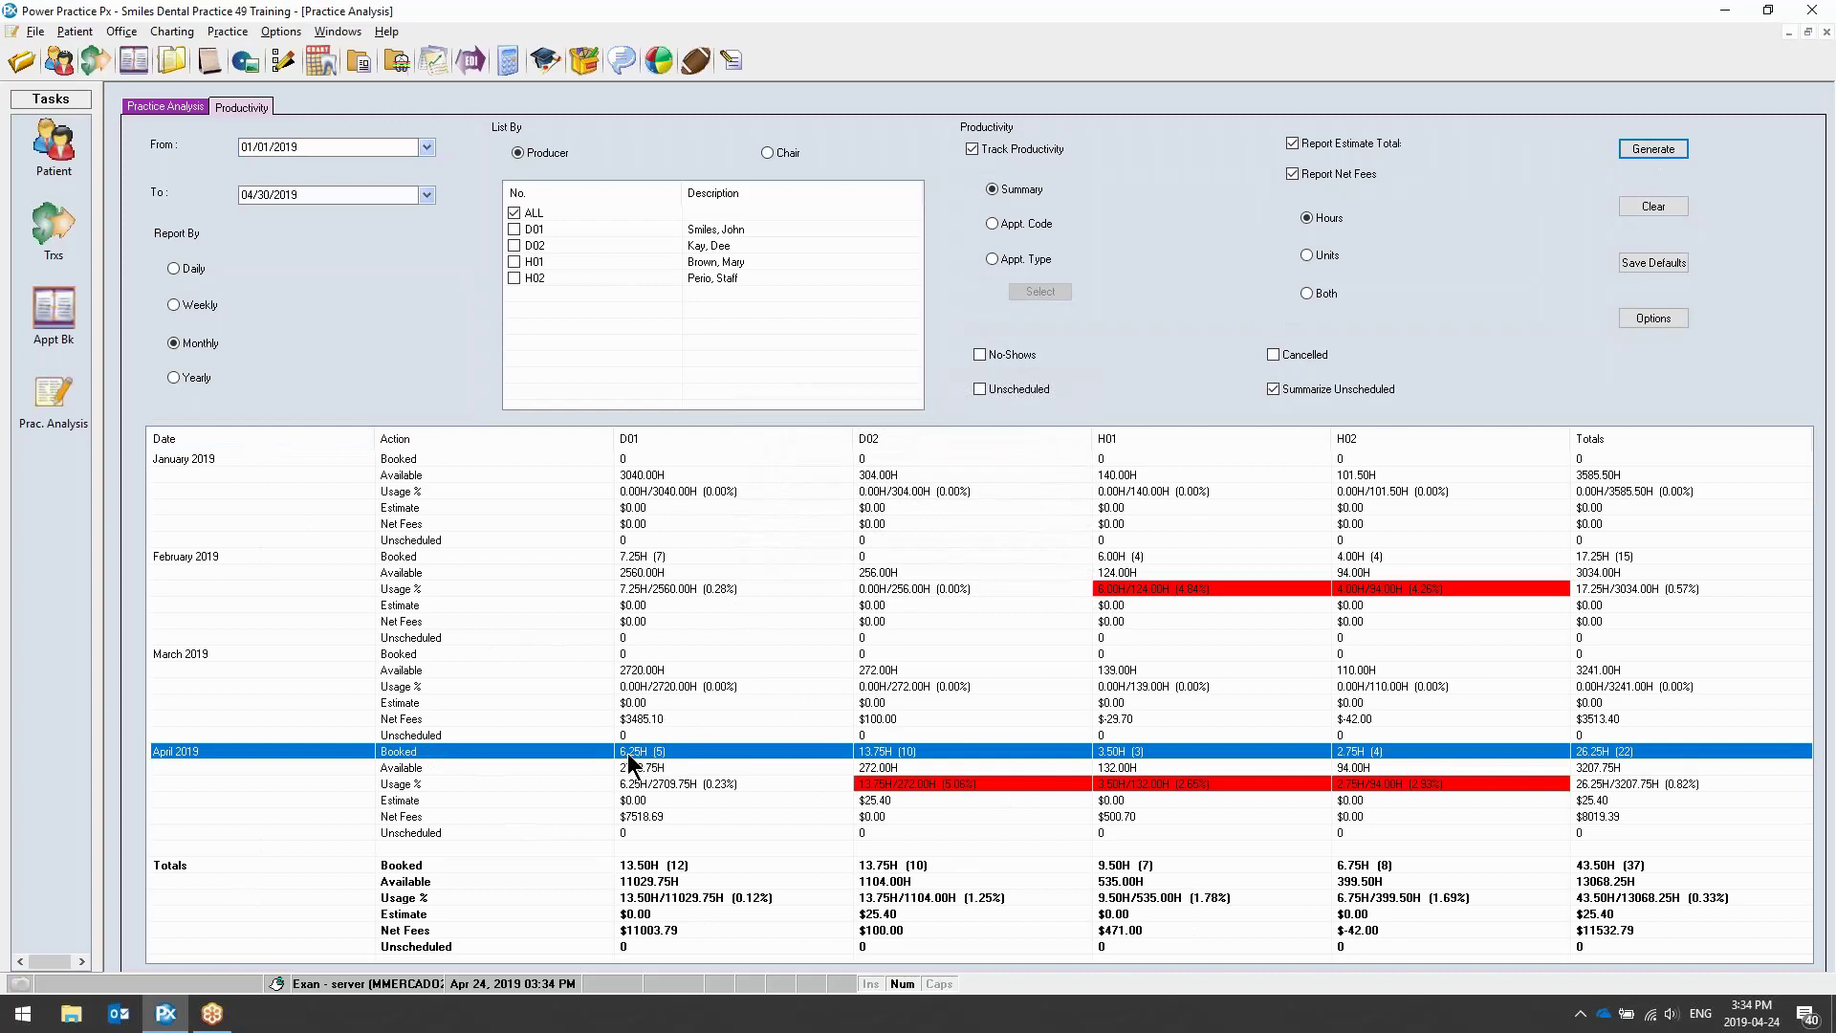
click(638, 784)
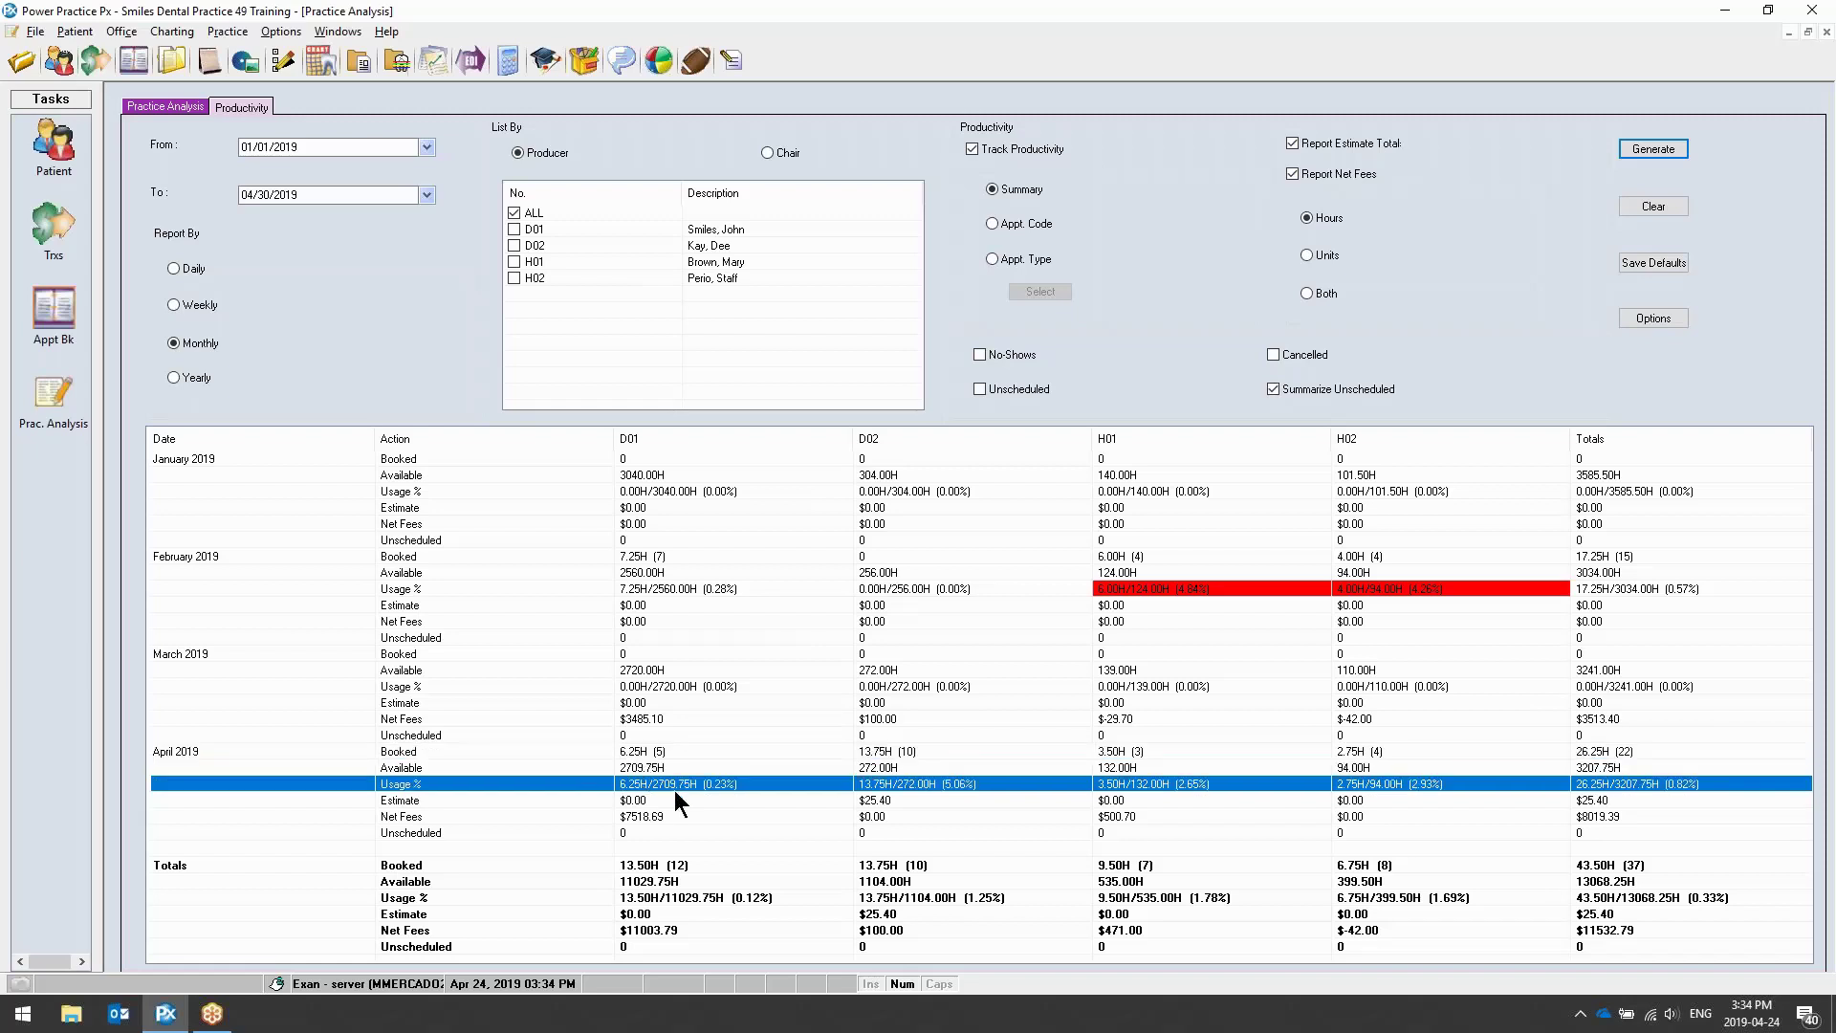
click(573, 750)
click(569, 768)
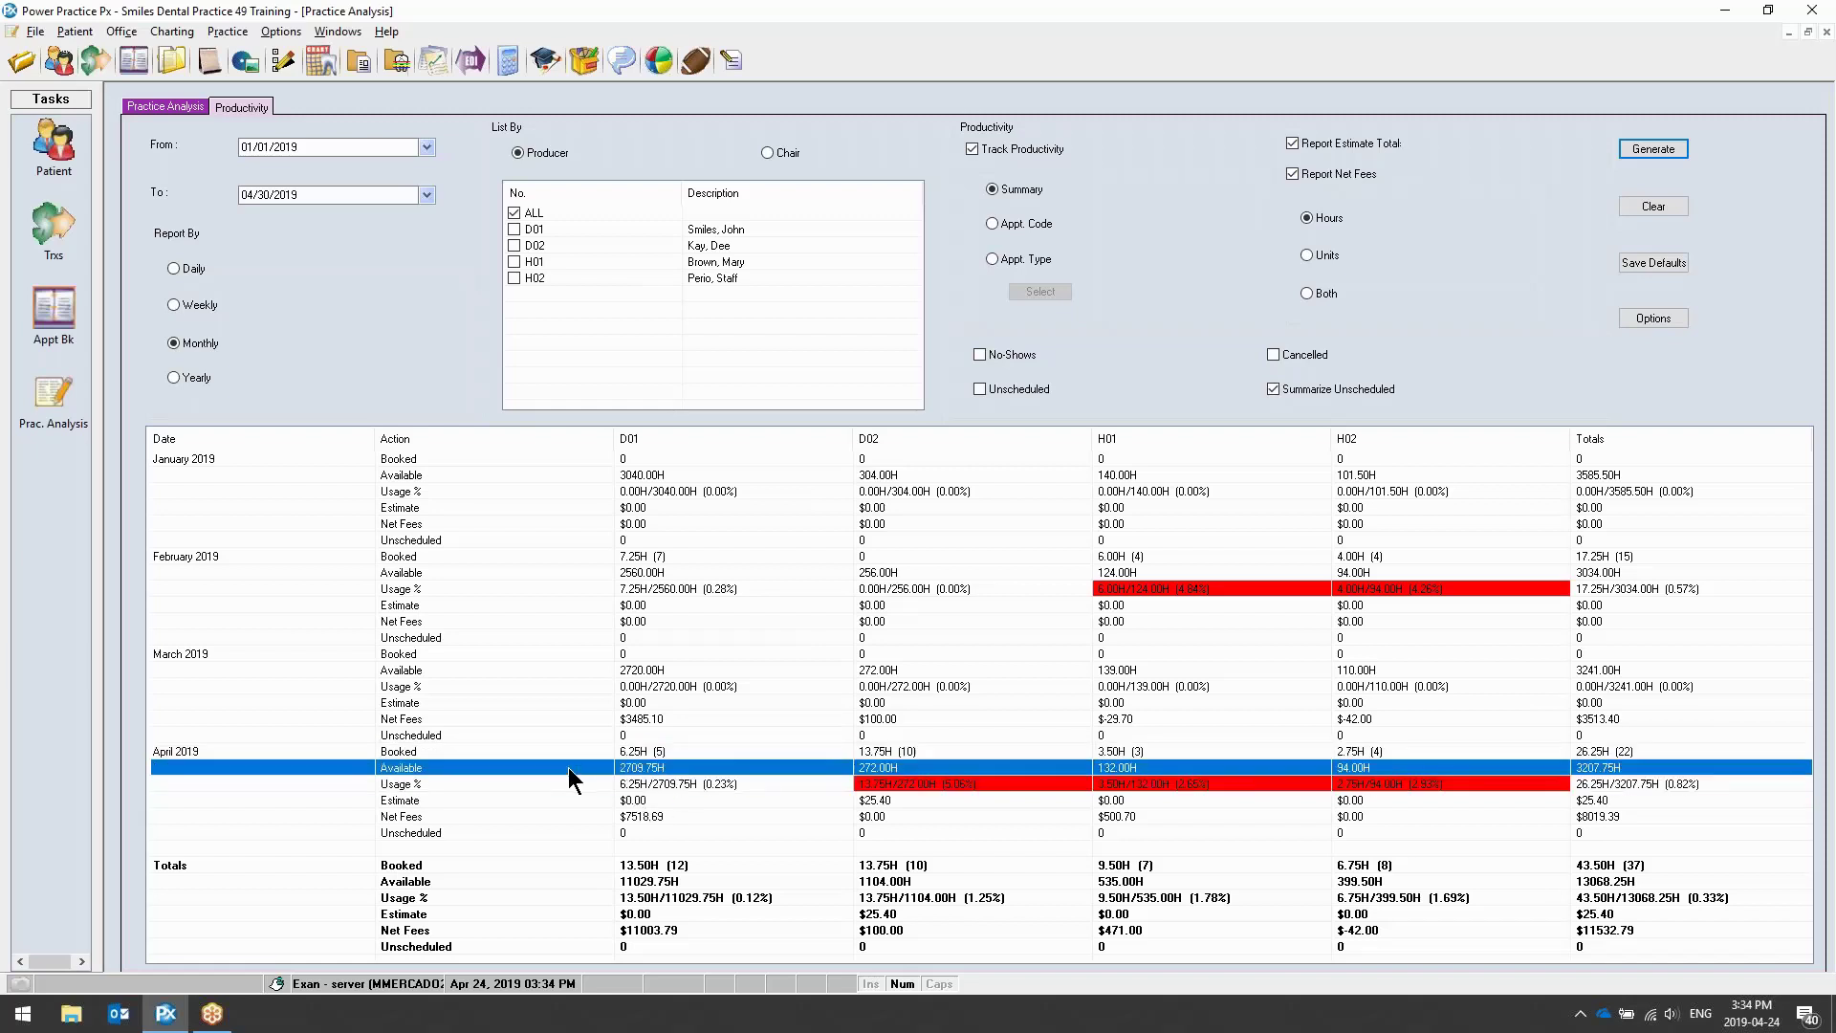
click(587, 801)
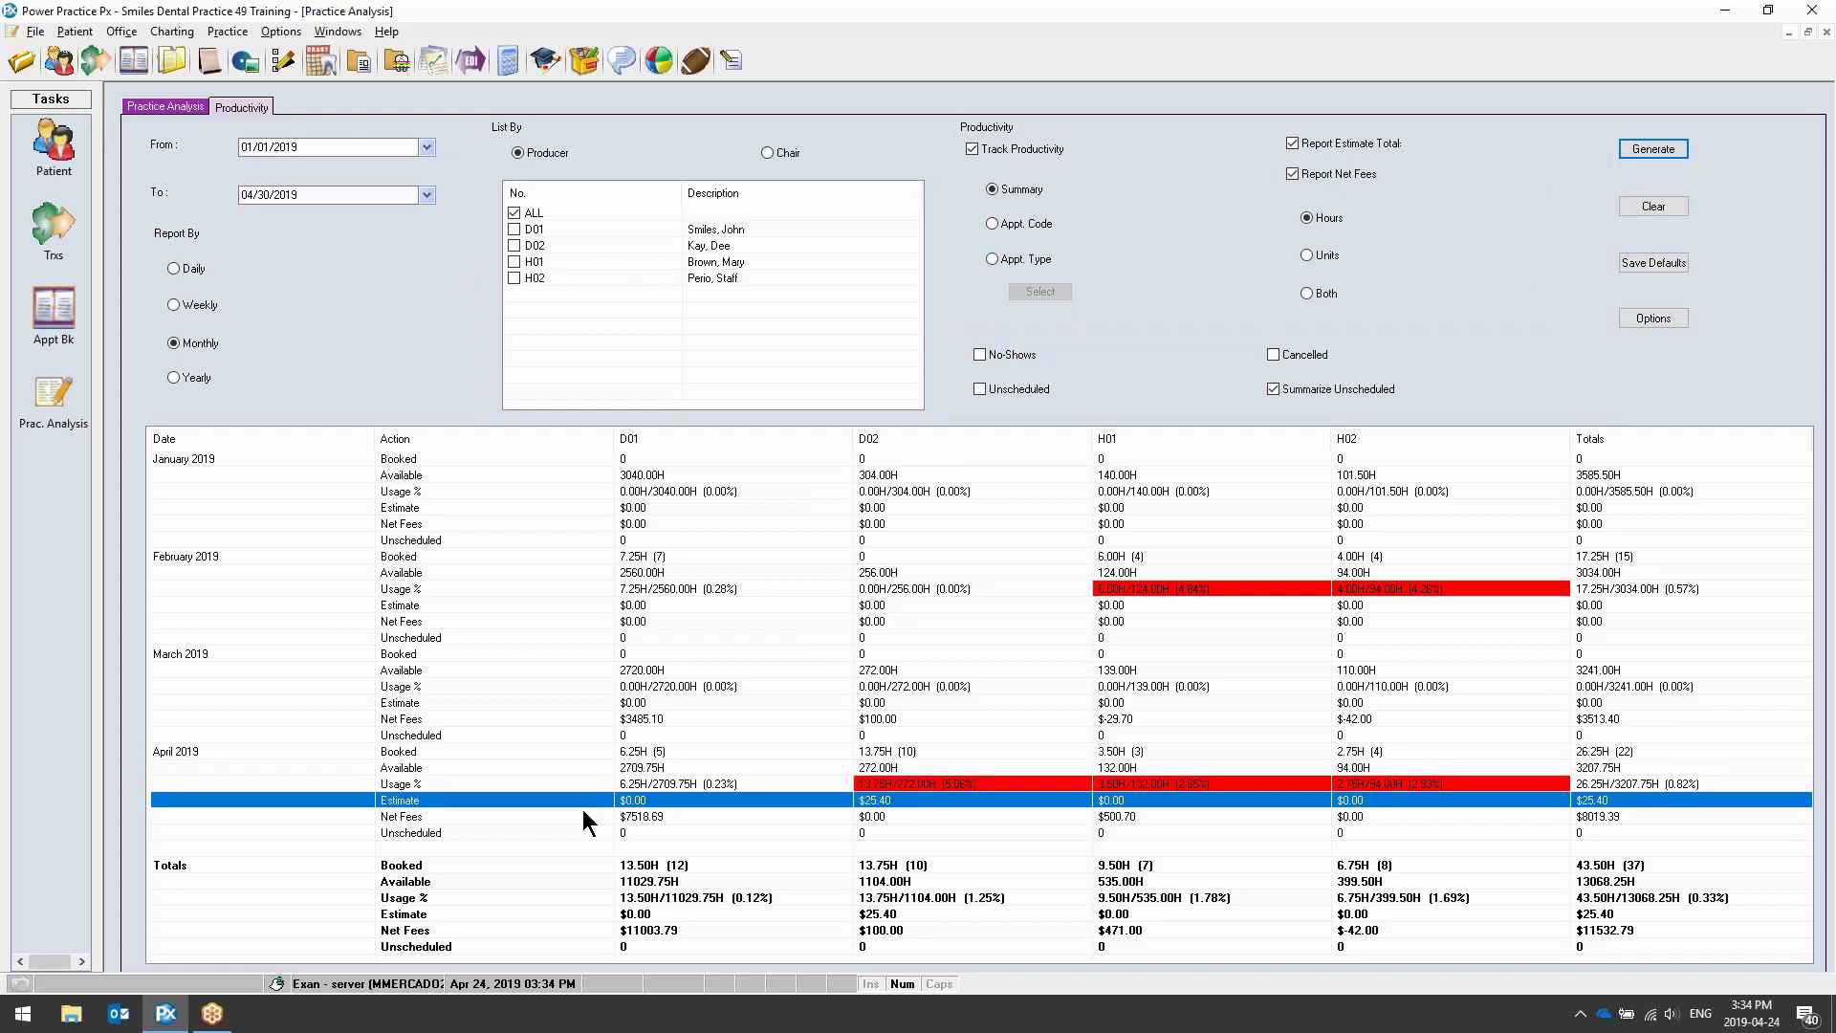
click(579, 817)
click(578, 832)
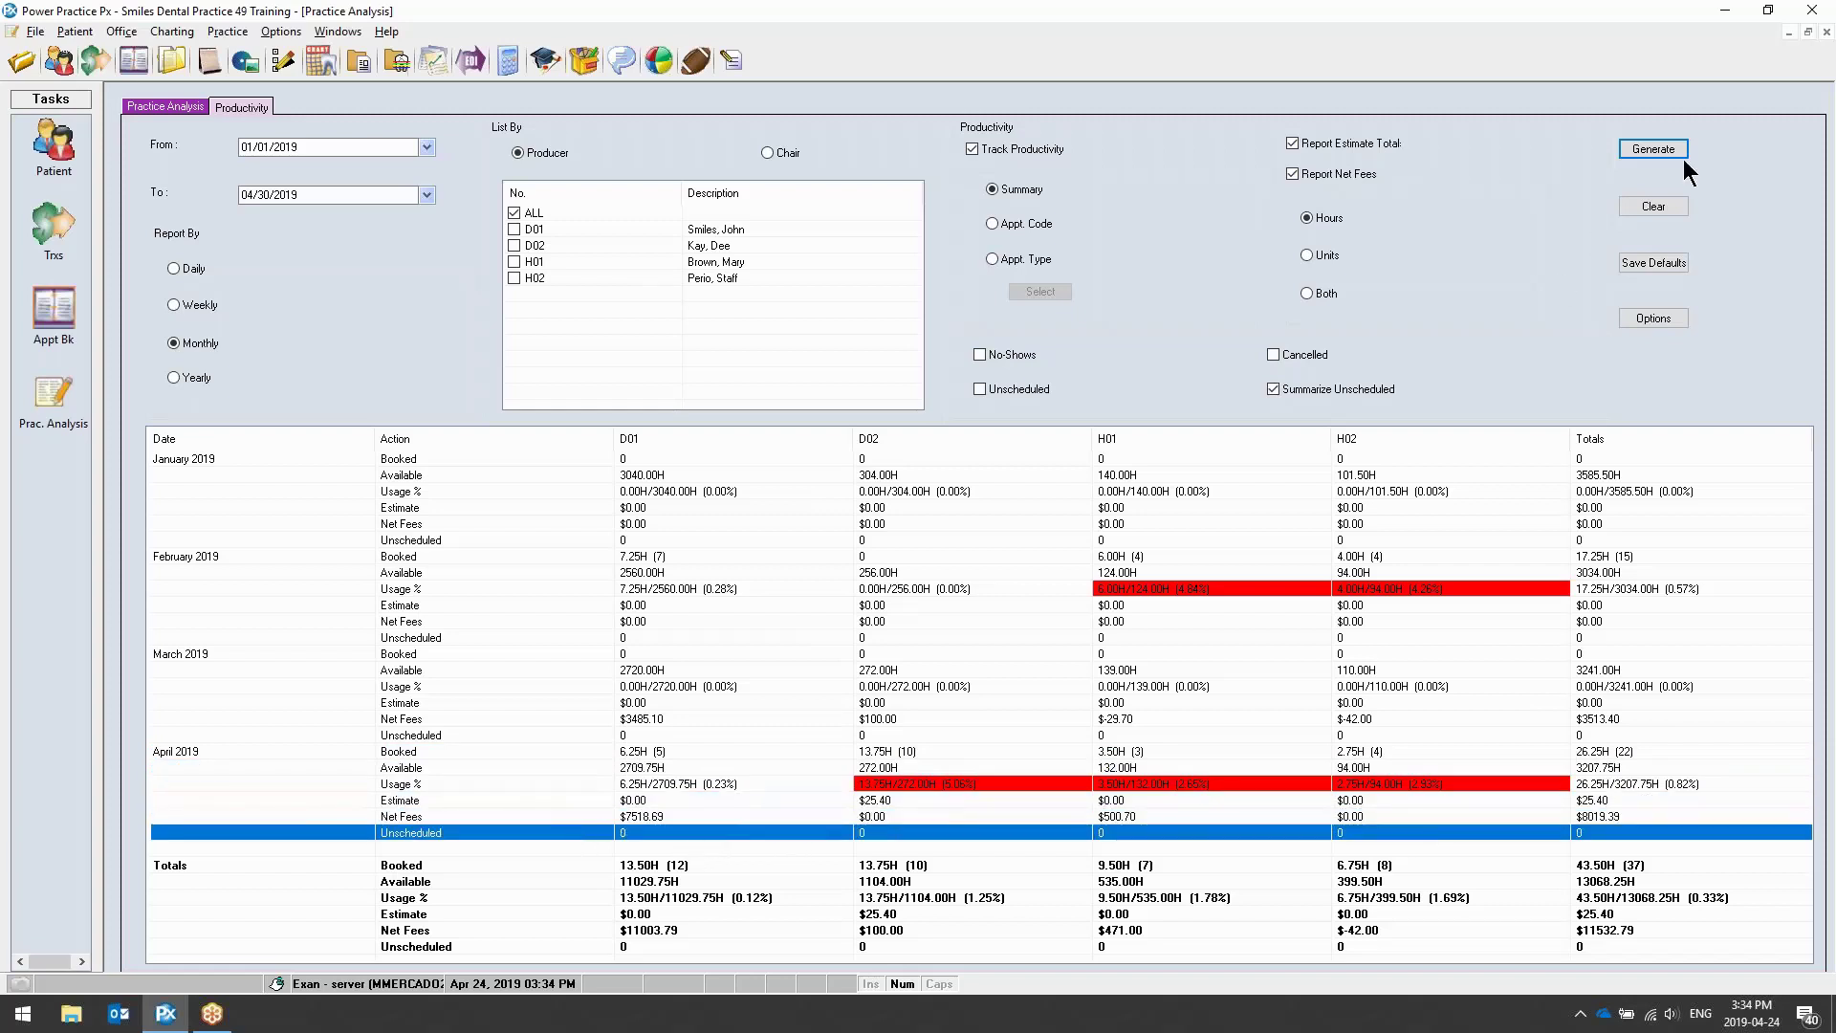
click(1827, 31)
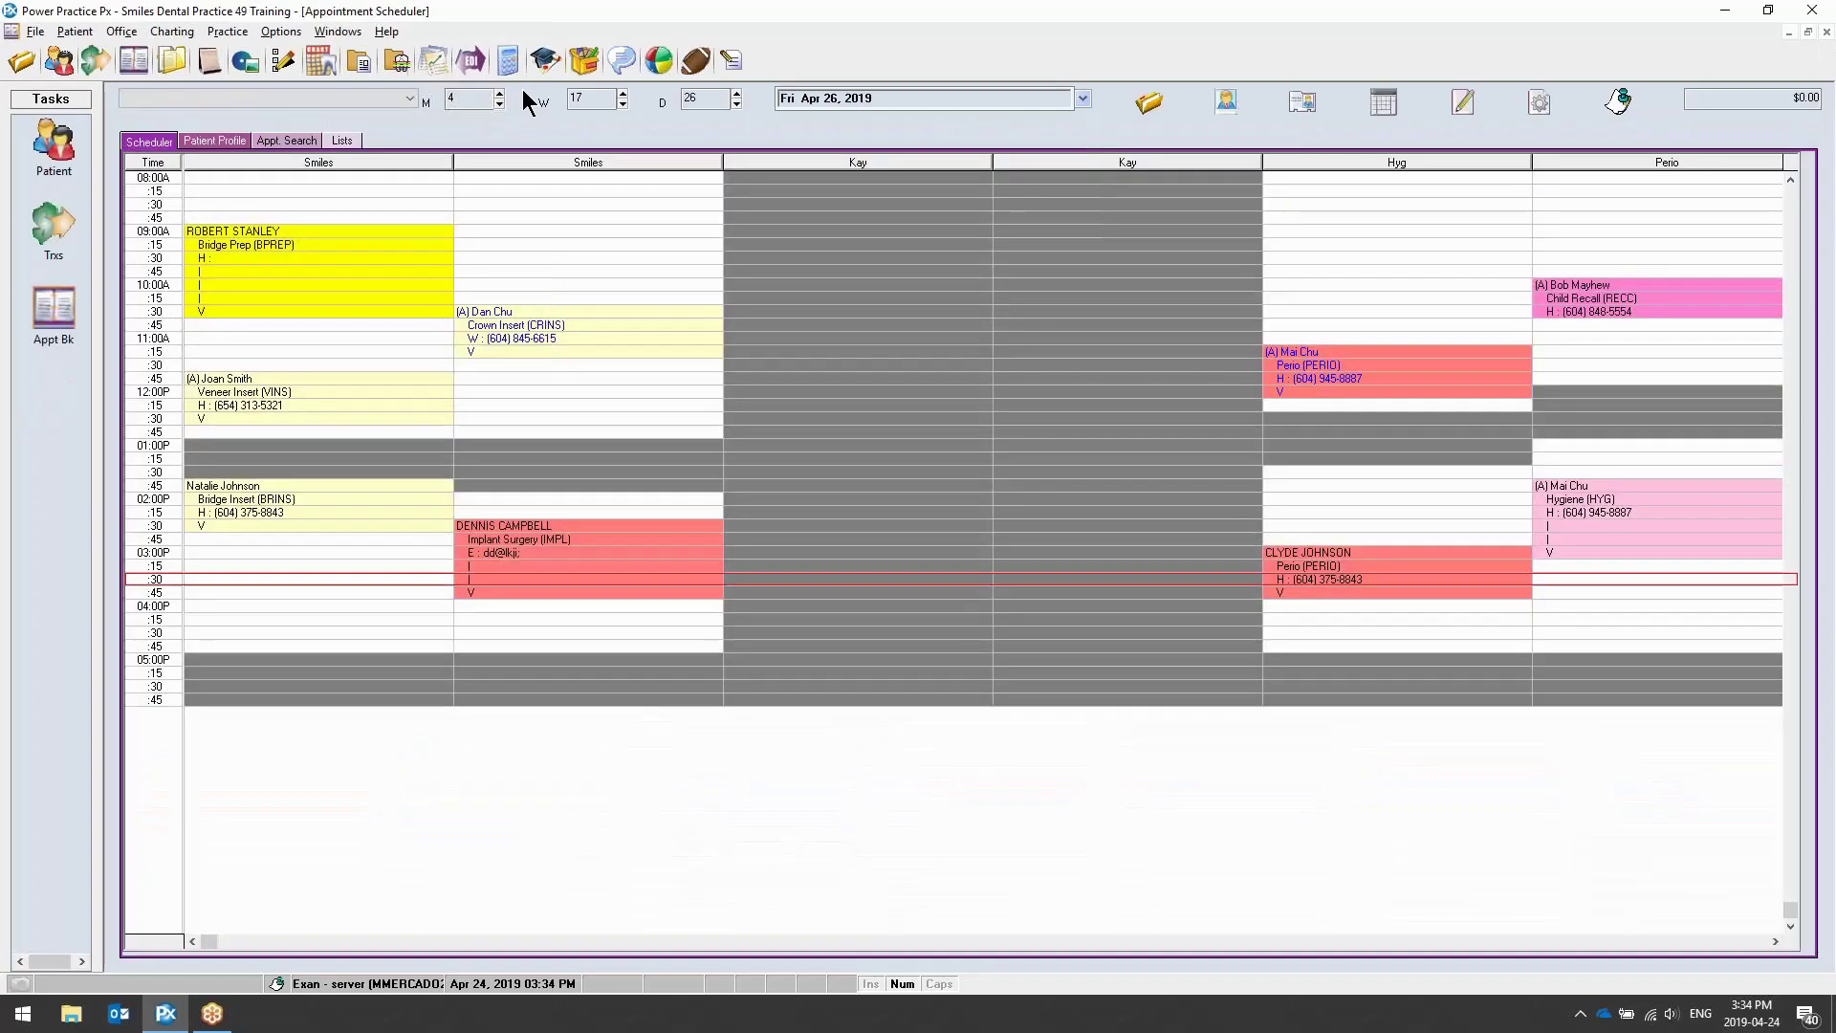
Open the Team Huddle report and set both its start date and end date to 04/26/2019
click(228, 32)
click(237, 122)
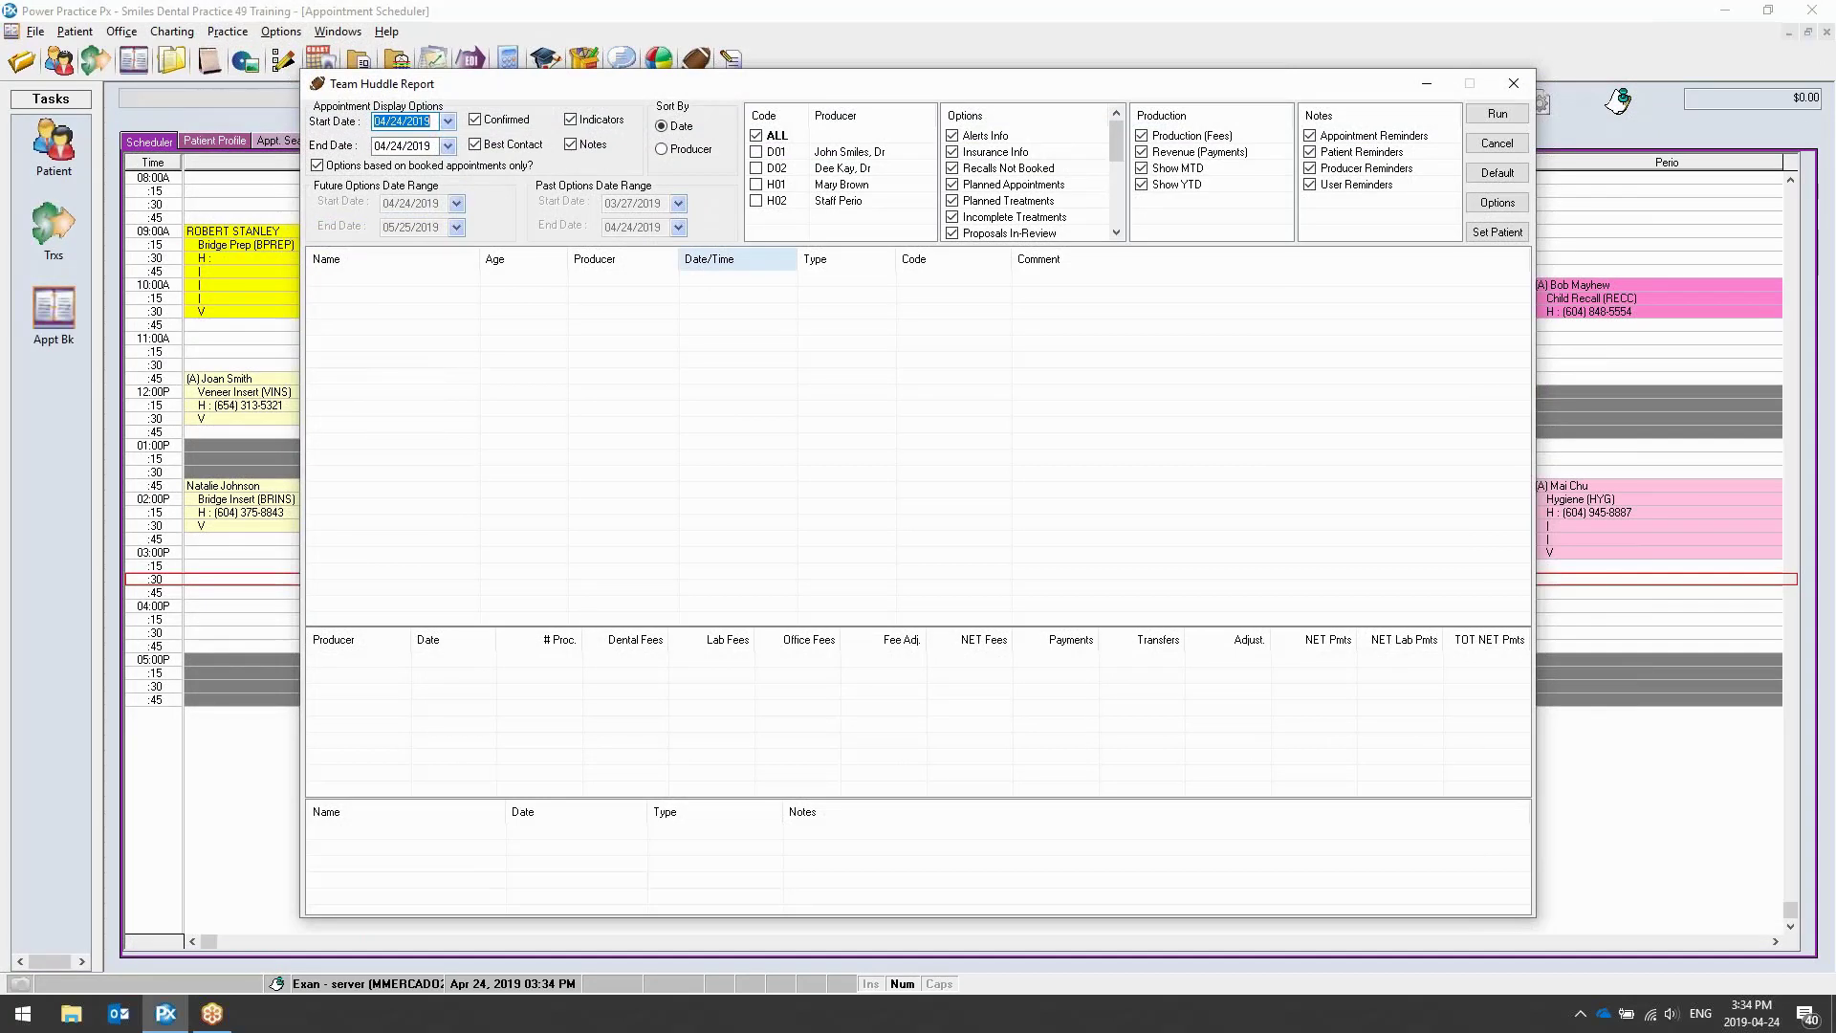
click(448, 121)
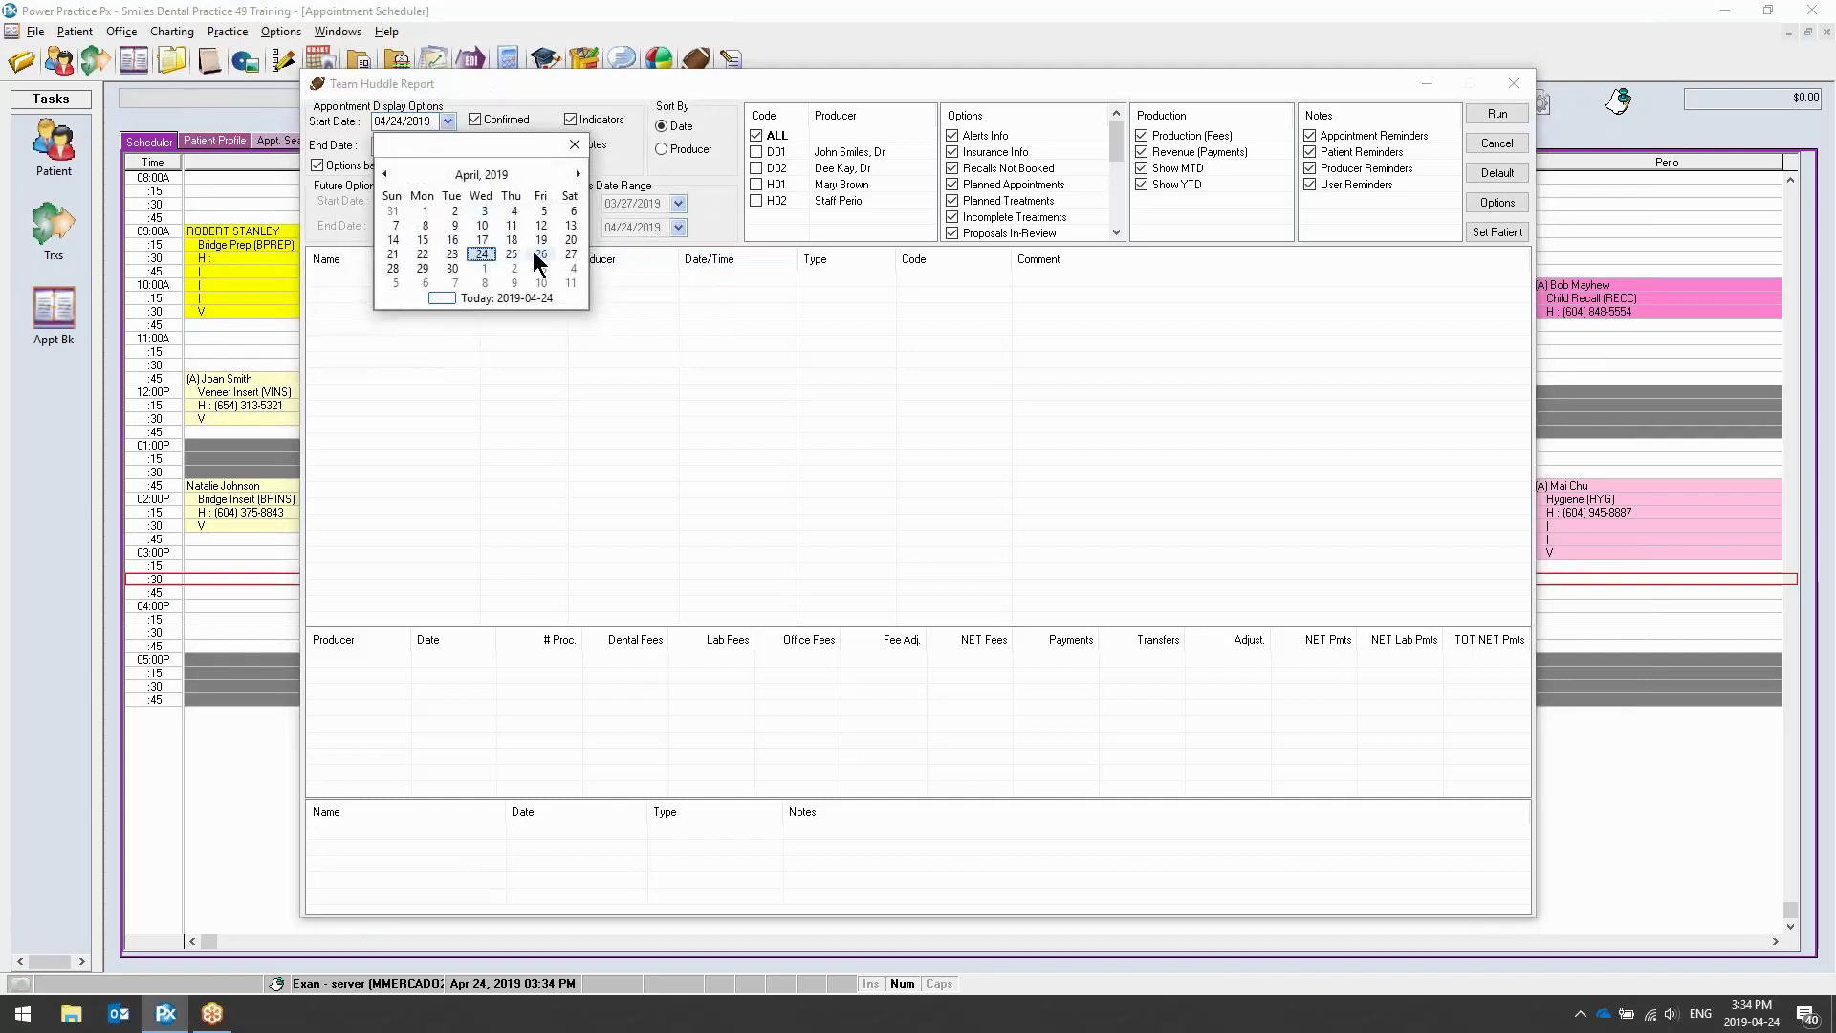
click(509, 235)
click(447, 122)
click(540, 253)
click(448, 145)
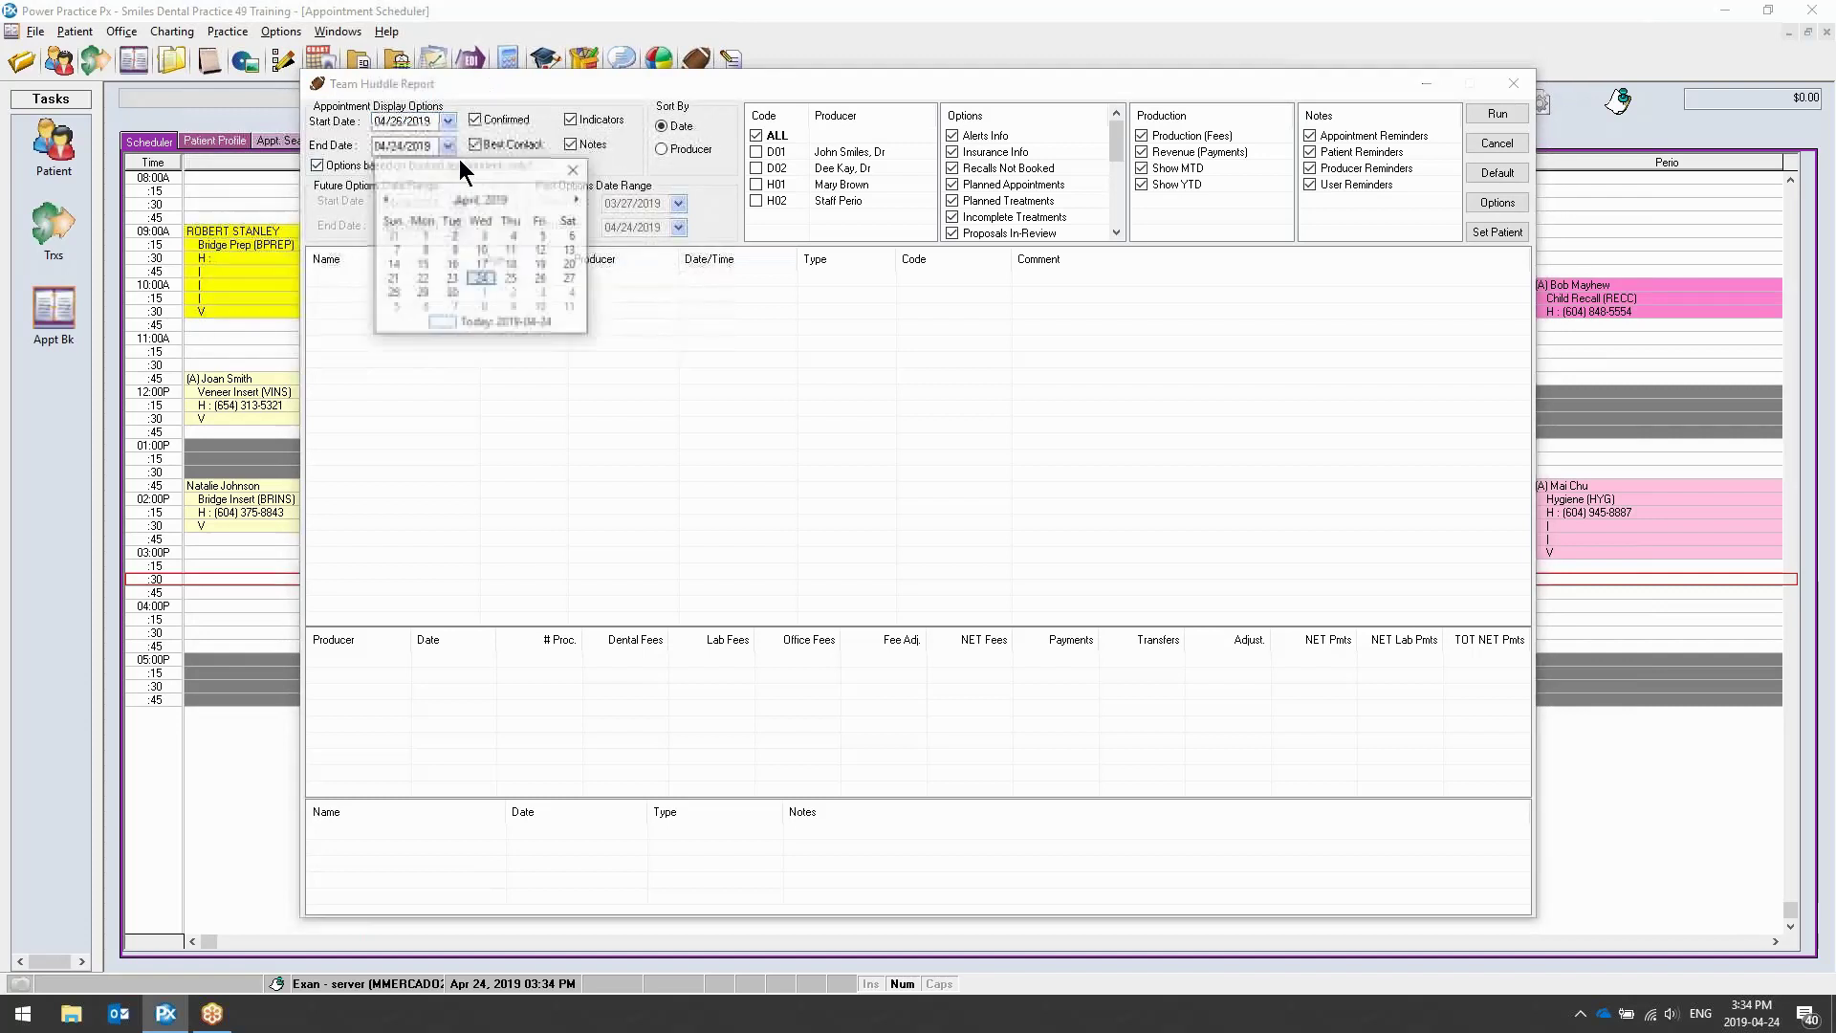
click(540, 278)
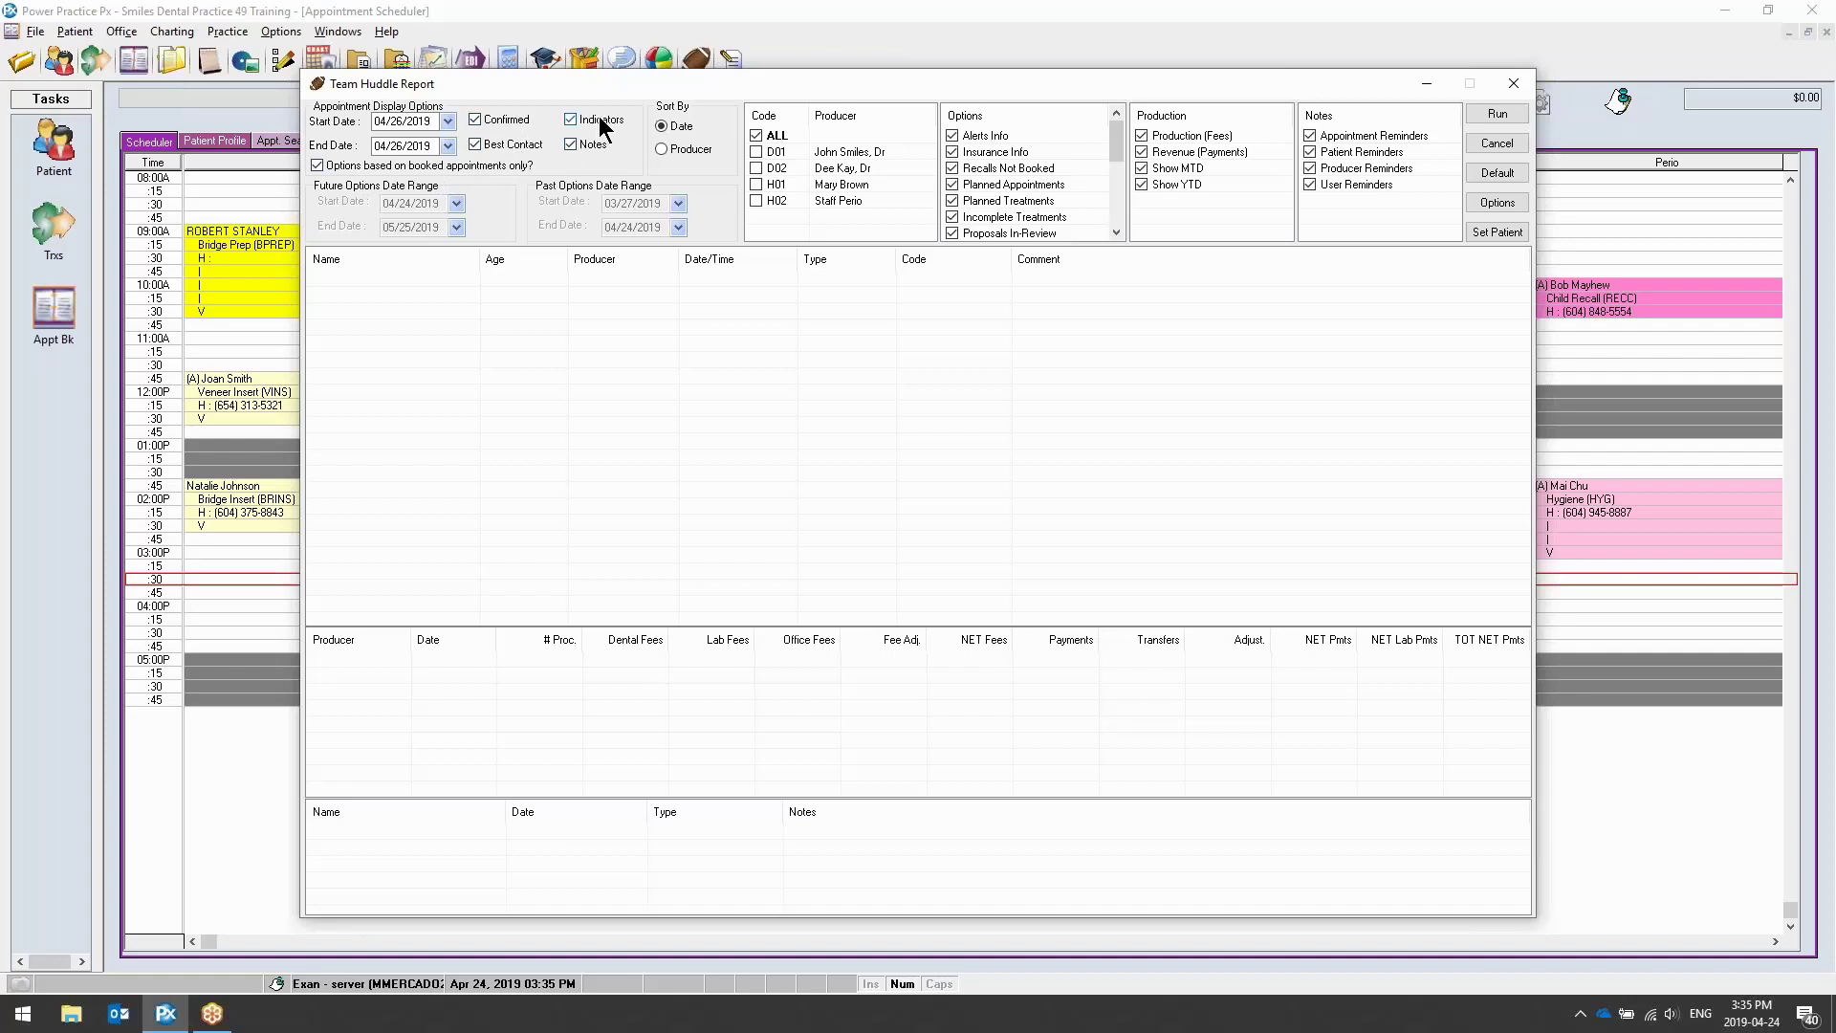
Sort the Team Huddle report by producer, look through its listed options and run it
click(698, 150)
scroll(1008, 191, down, 2)
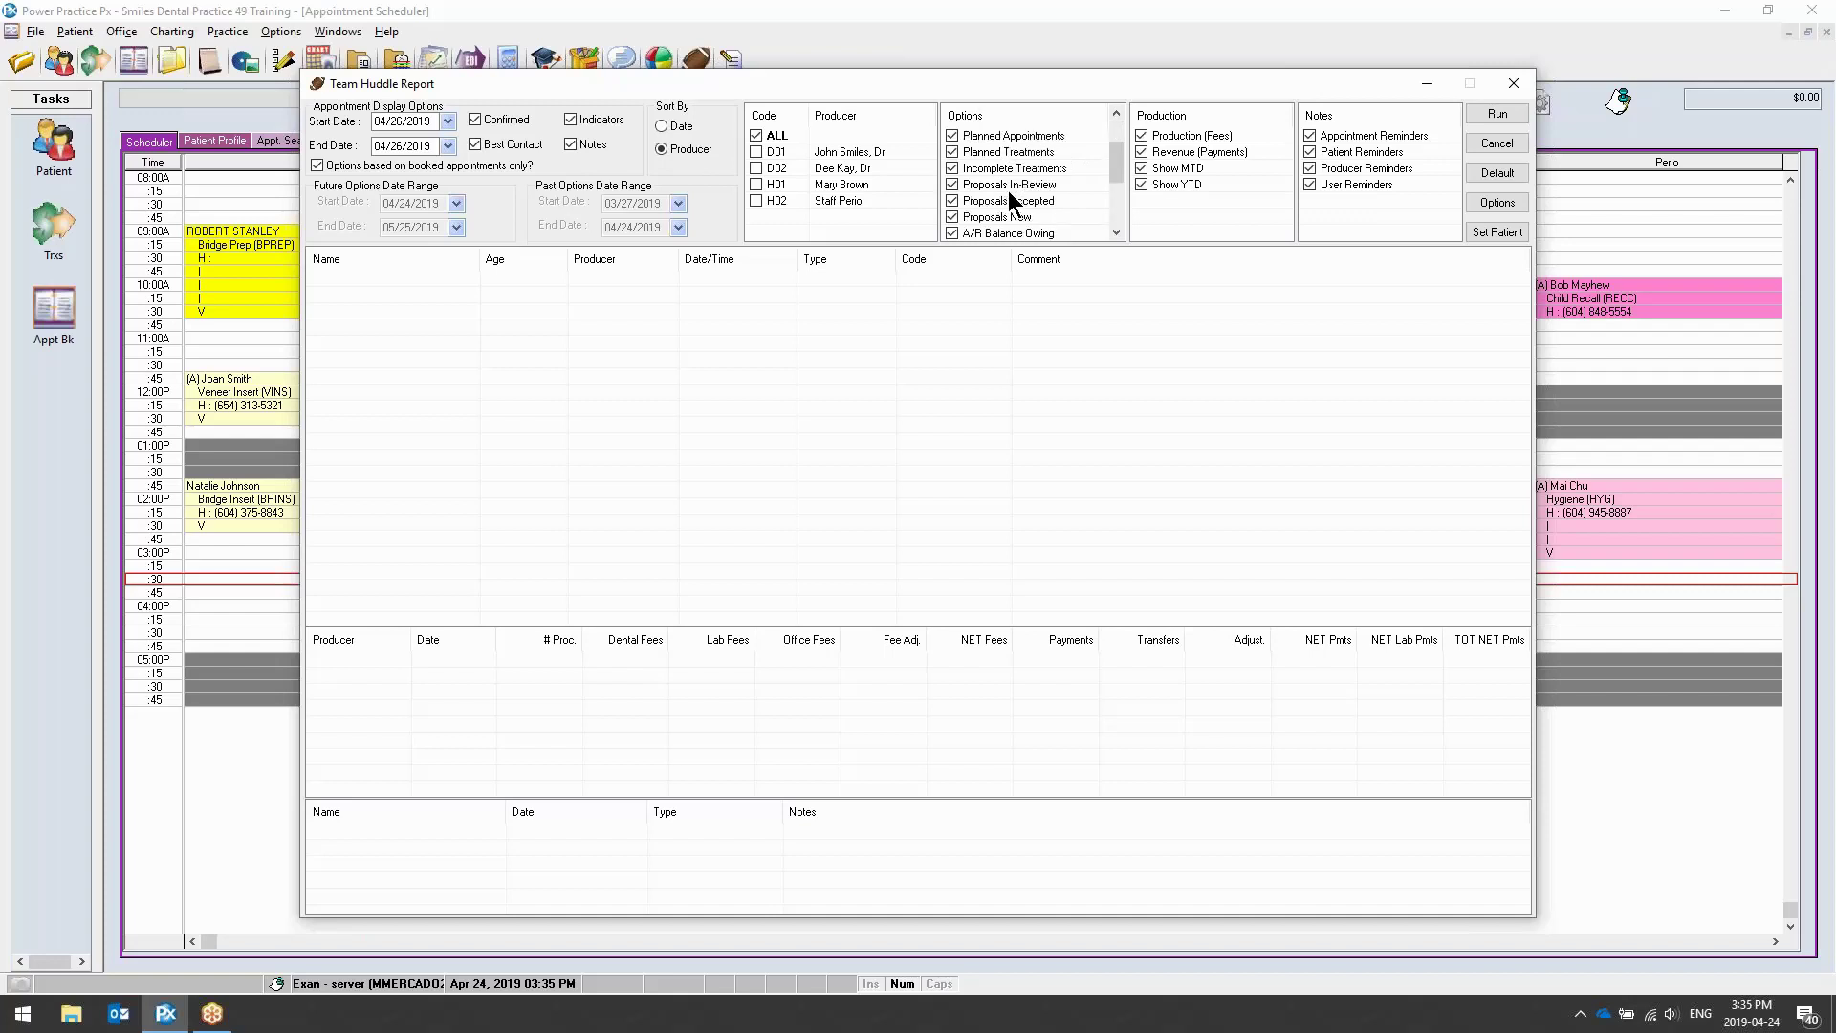
click(1019, 189)
click(1020, 201)
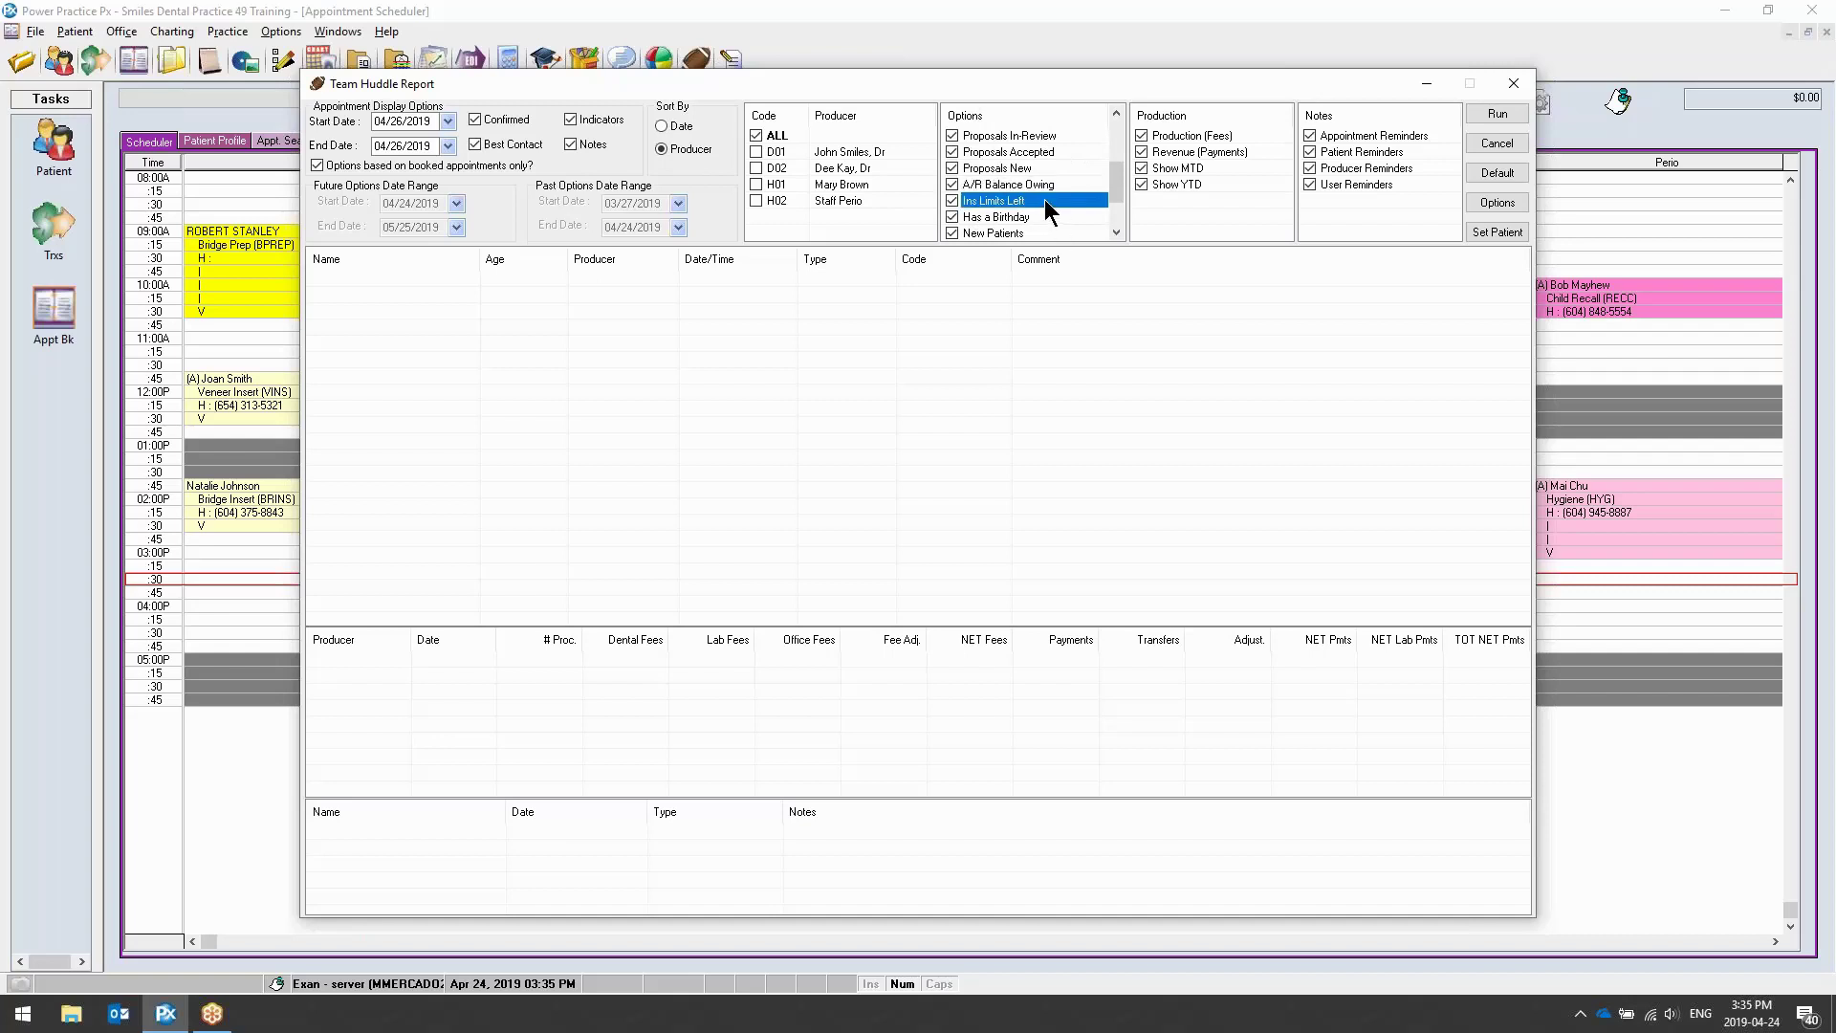
scroll(1041, 191, down, 1)
click(1030, 170)
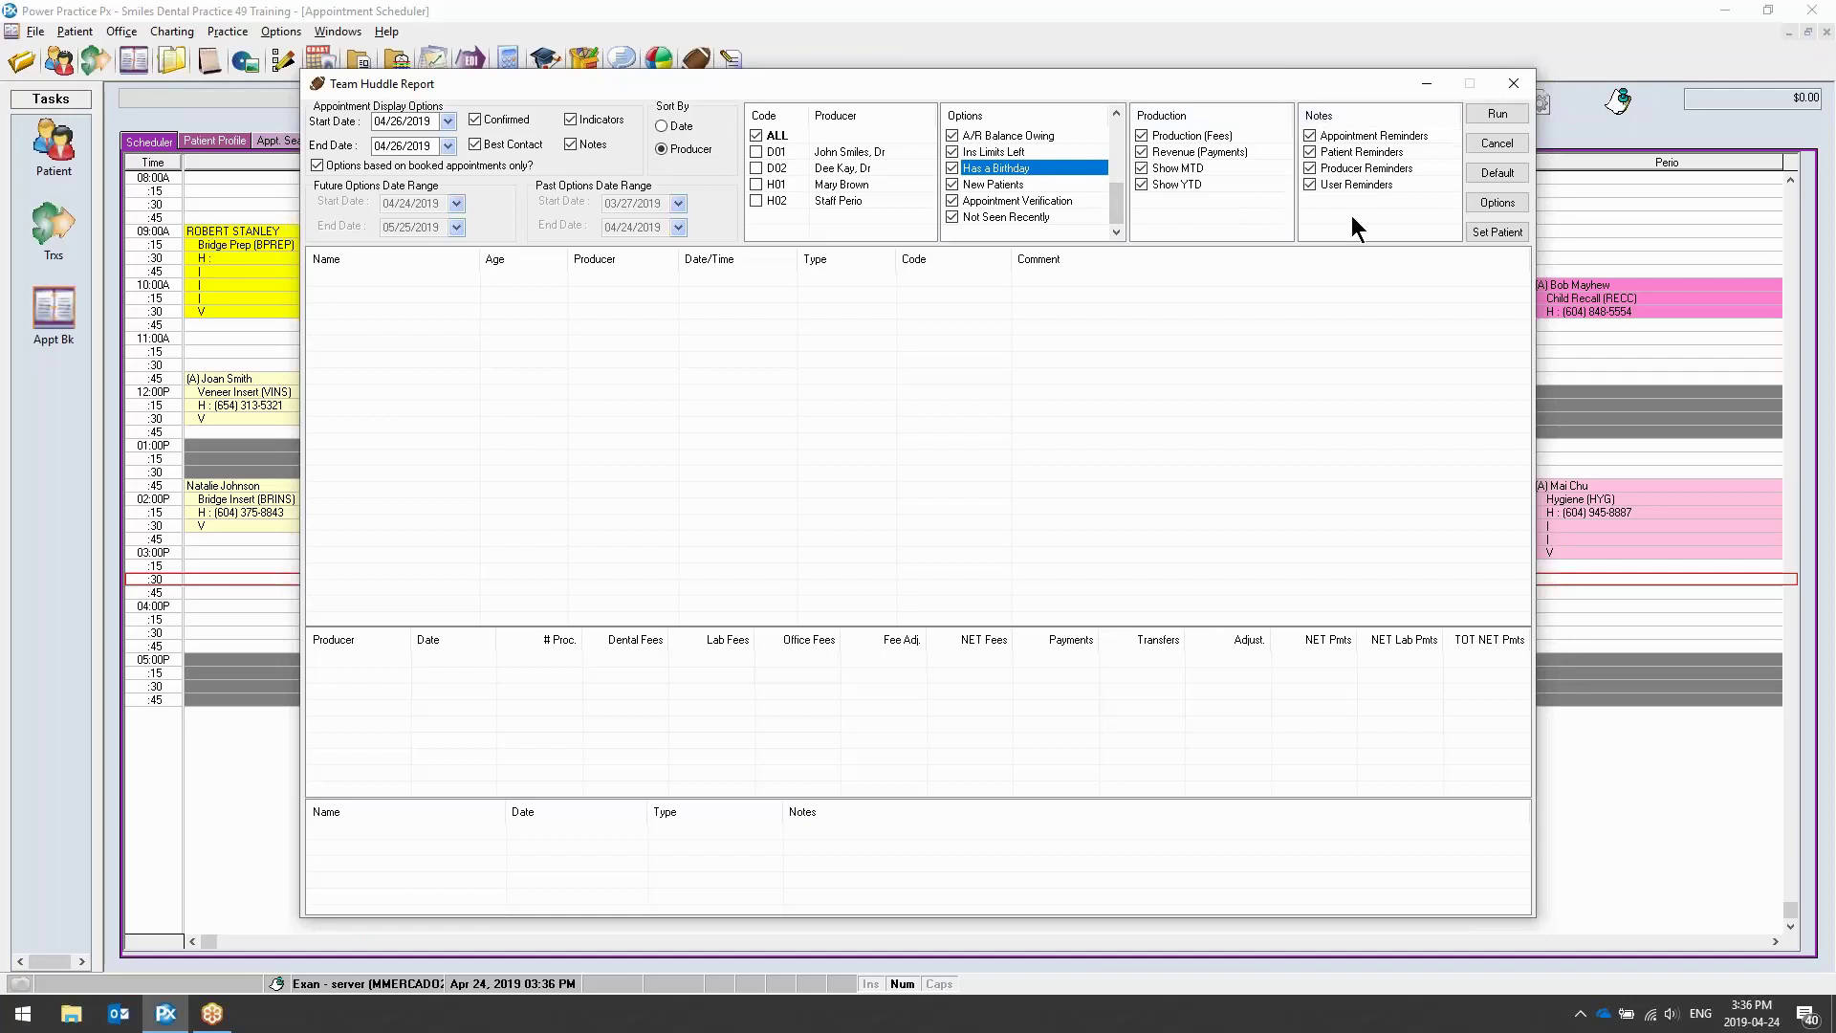
click(1501, 109)
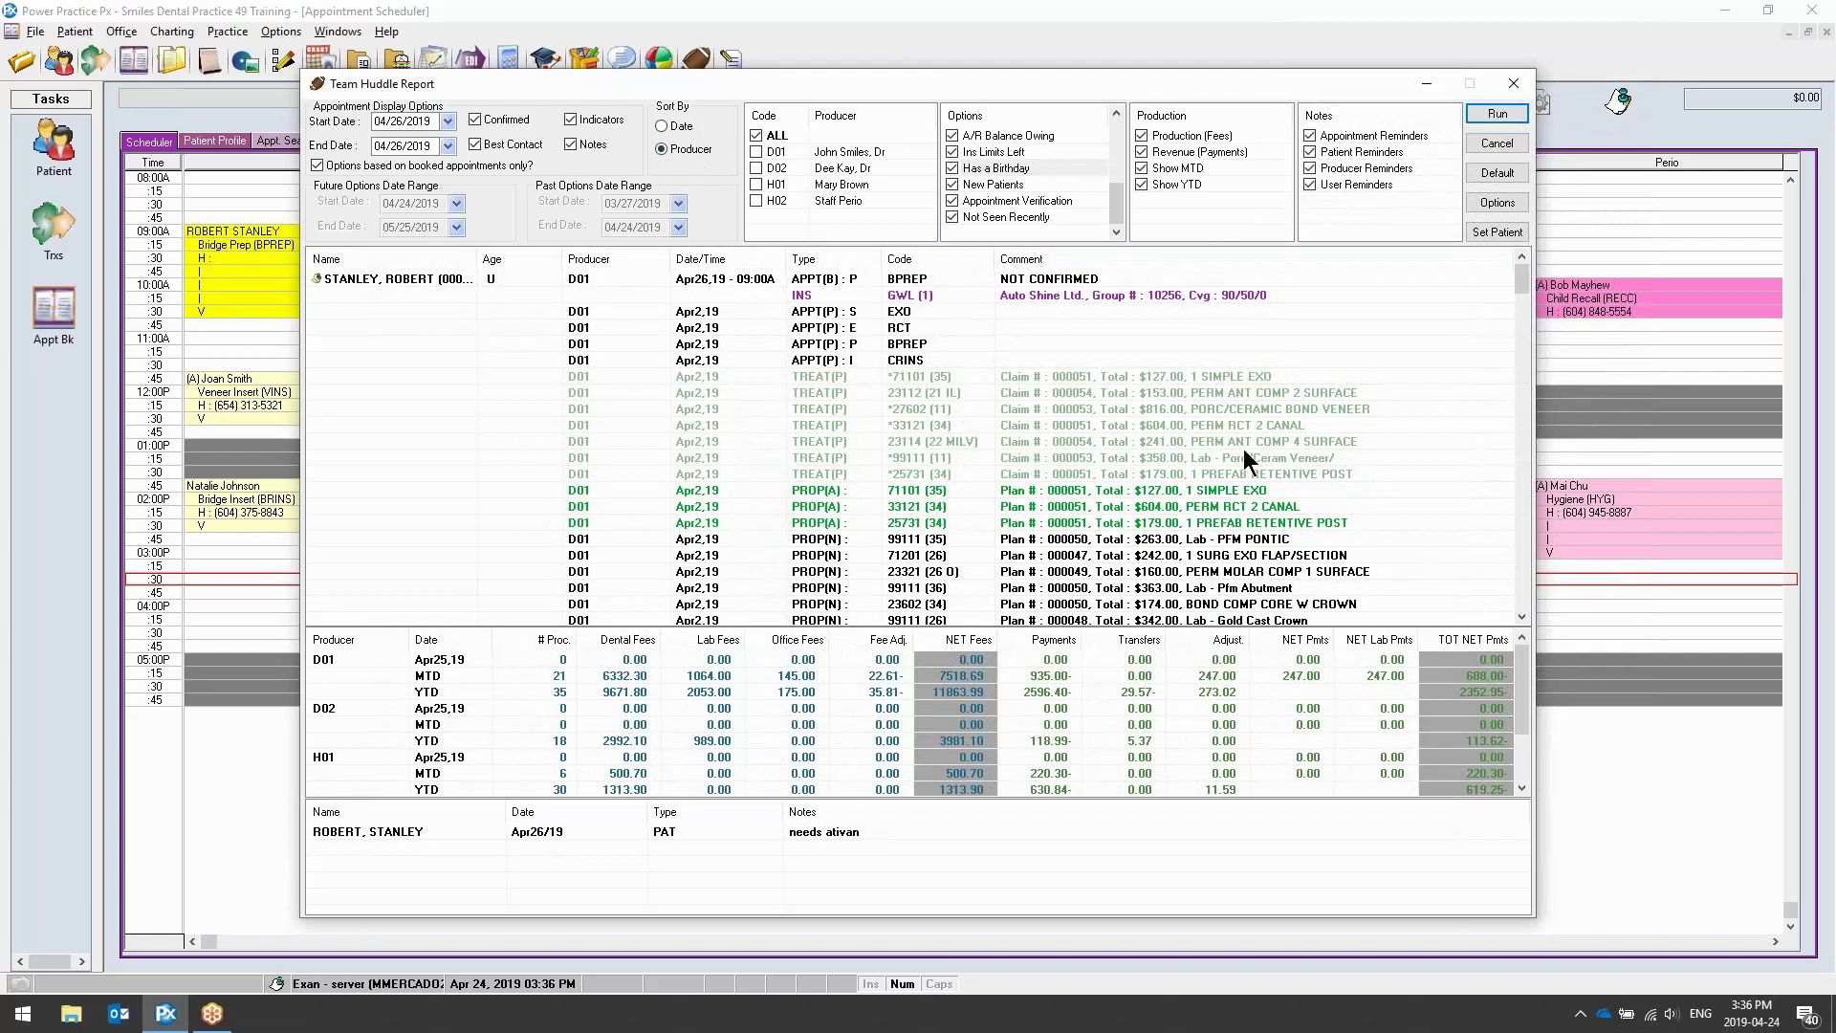
Examine the total appointment count at the end of the Team Huddle results and return to the first entry
drag(1528, 308, 1516, 602)
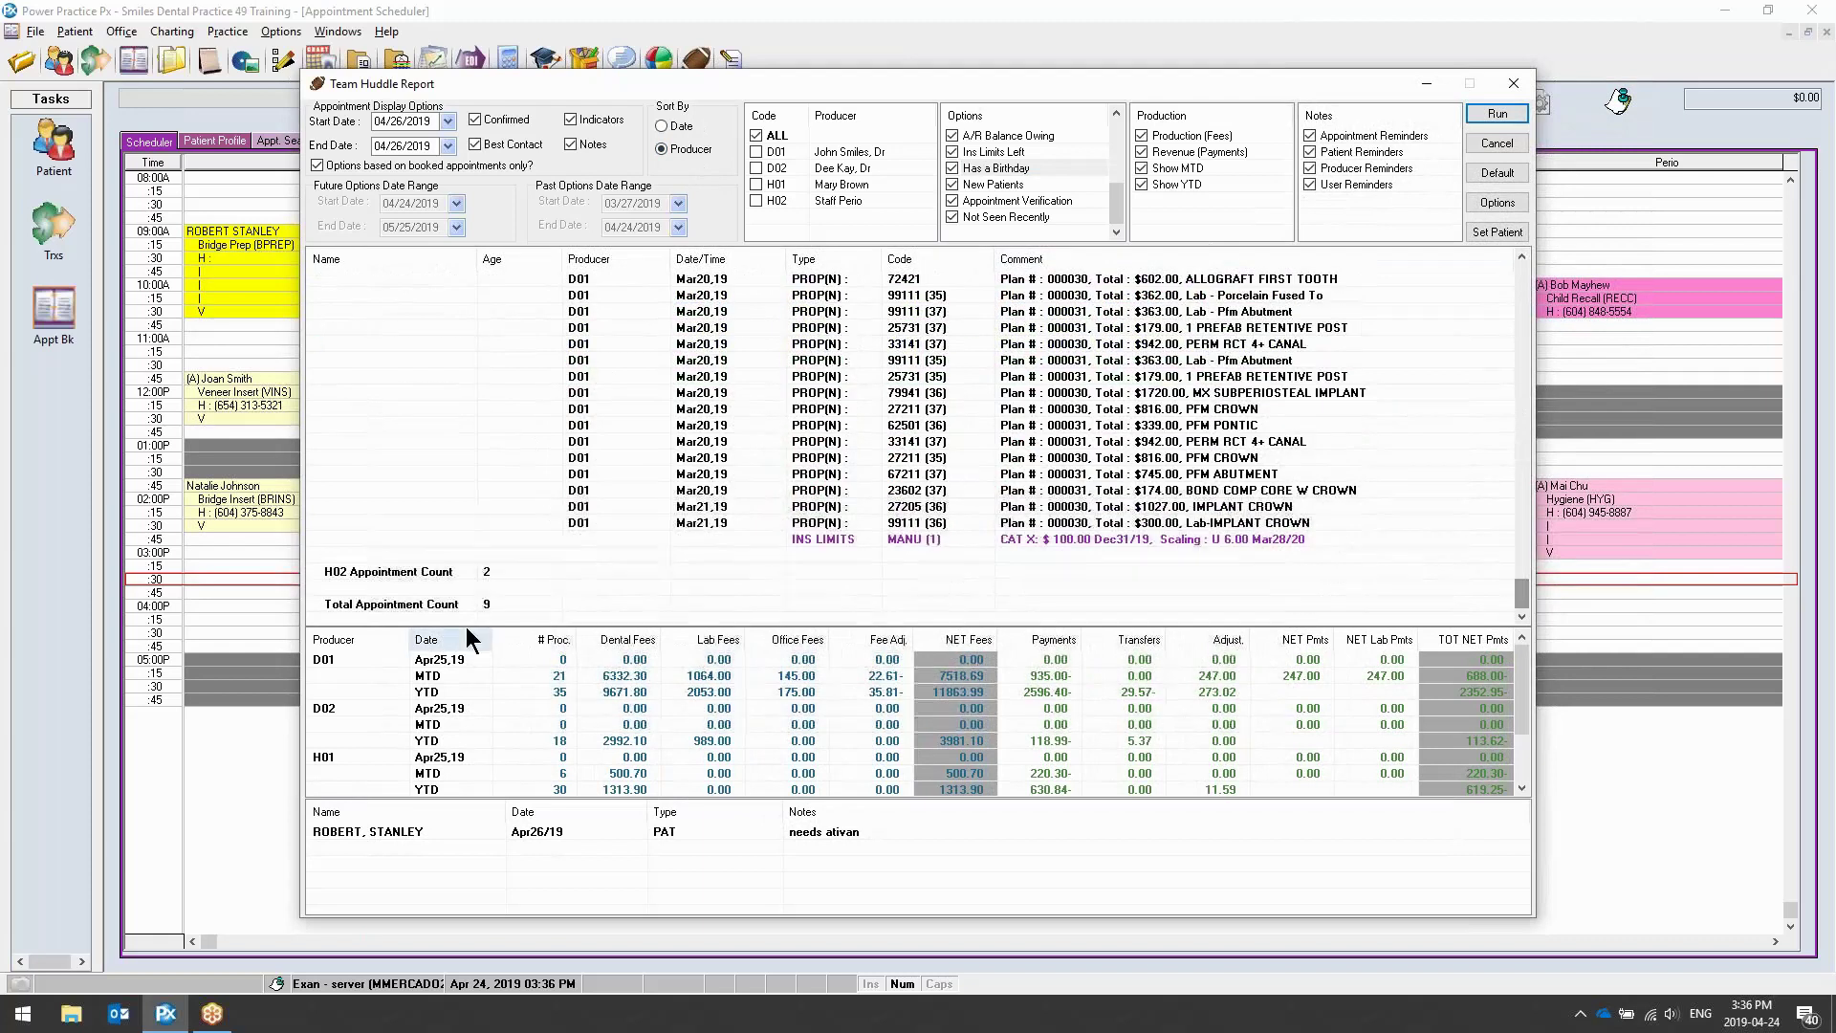
click(444, 608)
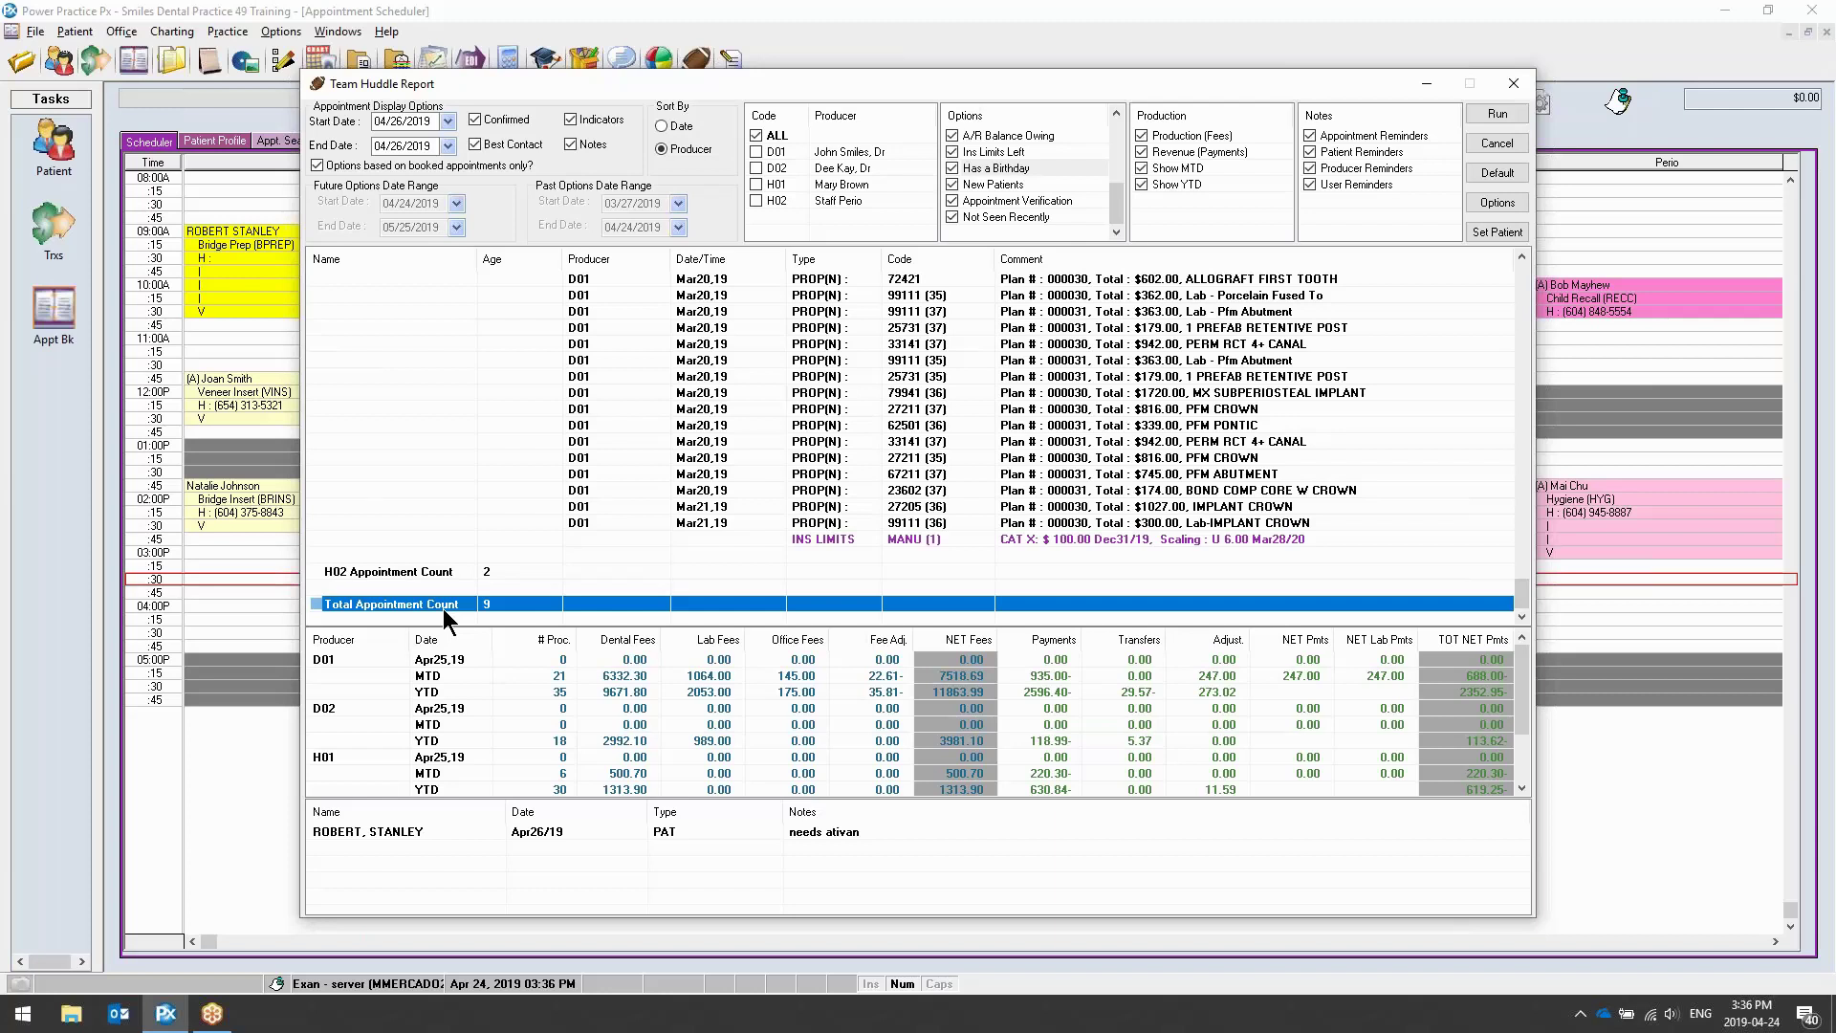
drag(1521, 591, 1521, 272)
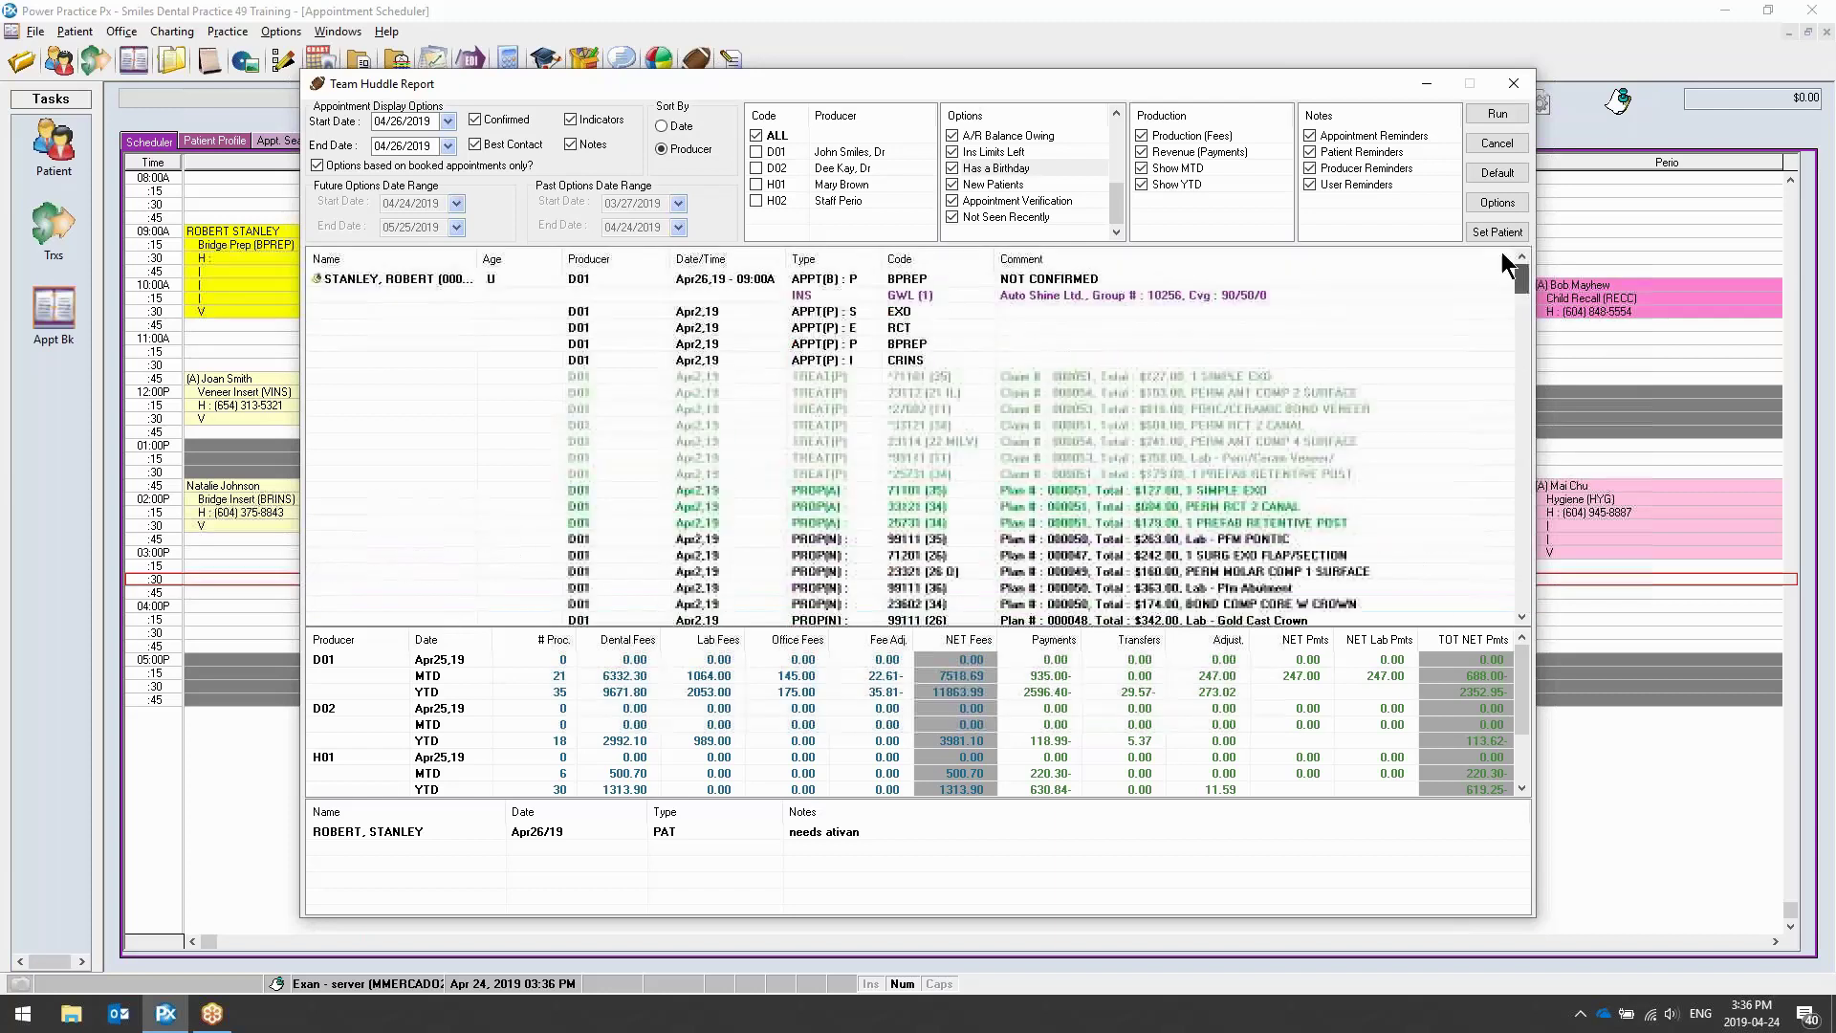
View the list of family appointments for the D01 patient booked at 10:30A for CRINS, and close it
scroll(497, 409, down, 1)
scroll(498, 409, down, 4)
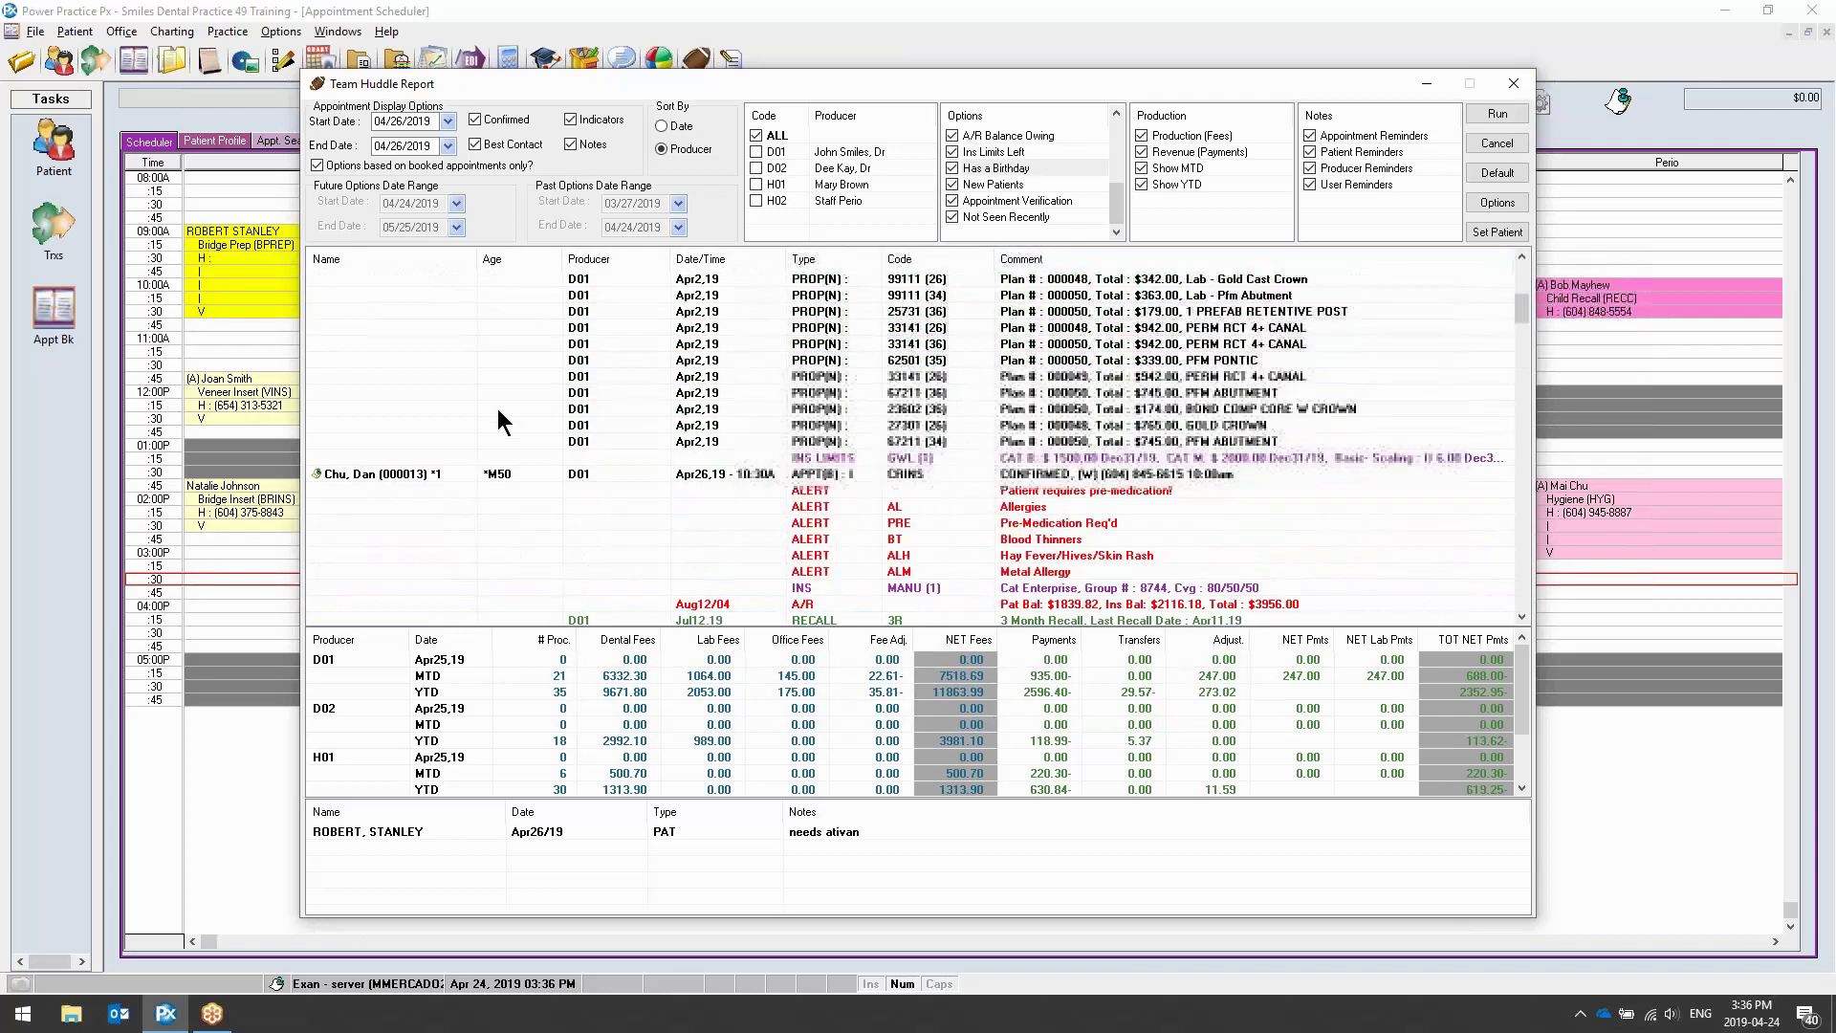
click(440, 474)
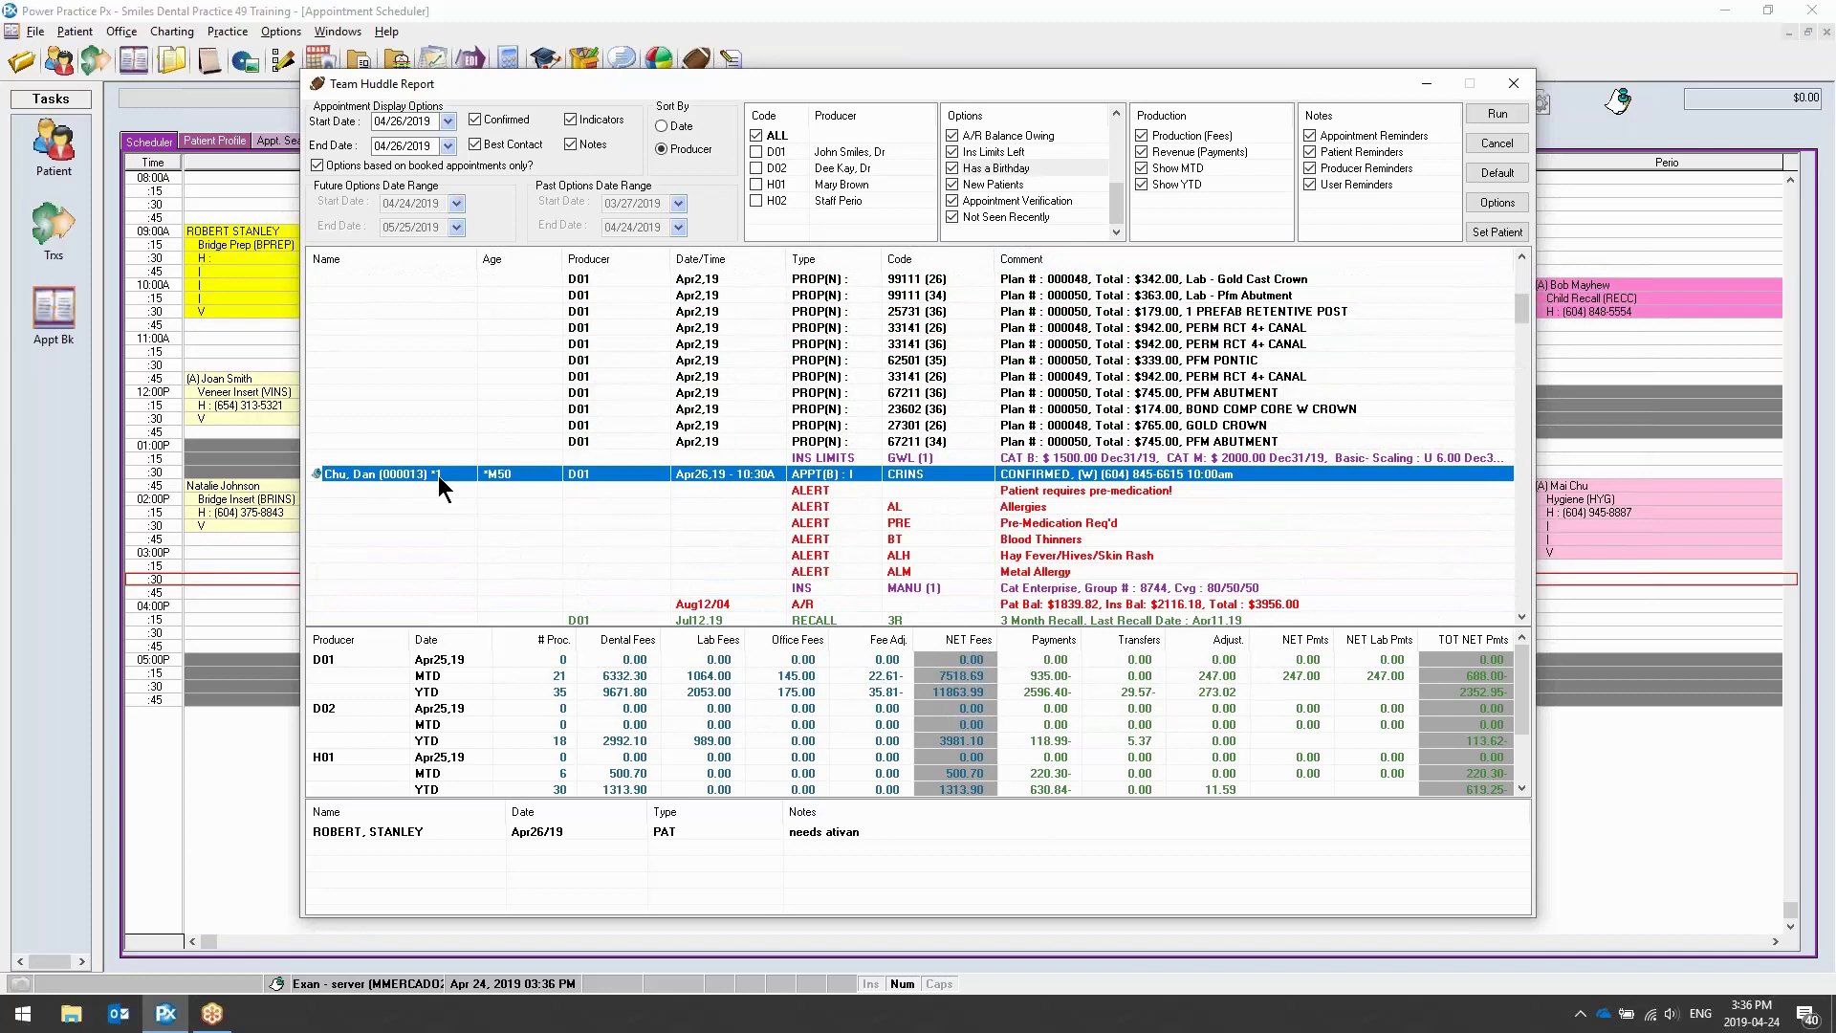
right_click(438, 474)
click(524, 598)
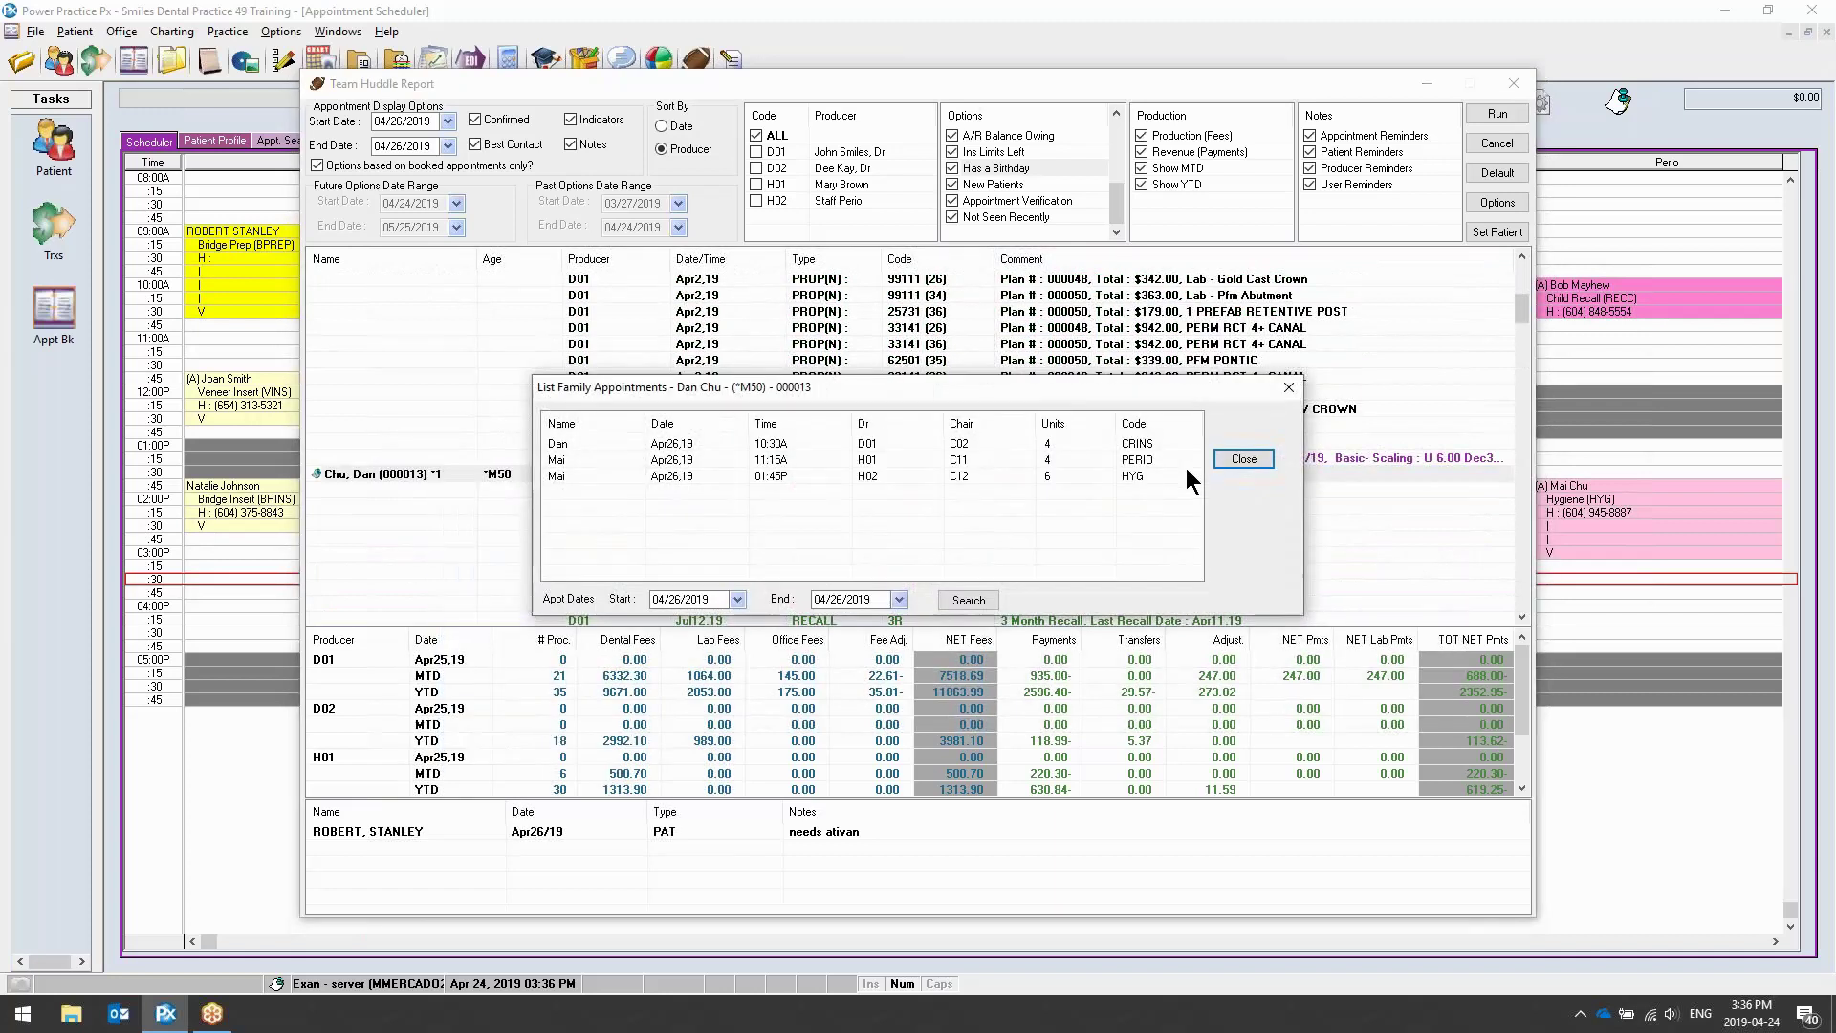
click(1243, 459)
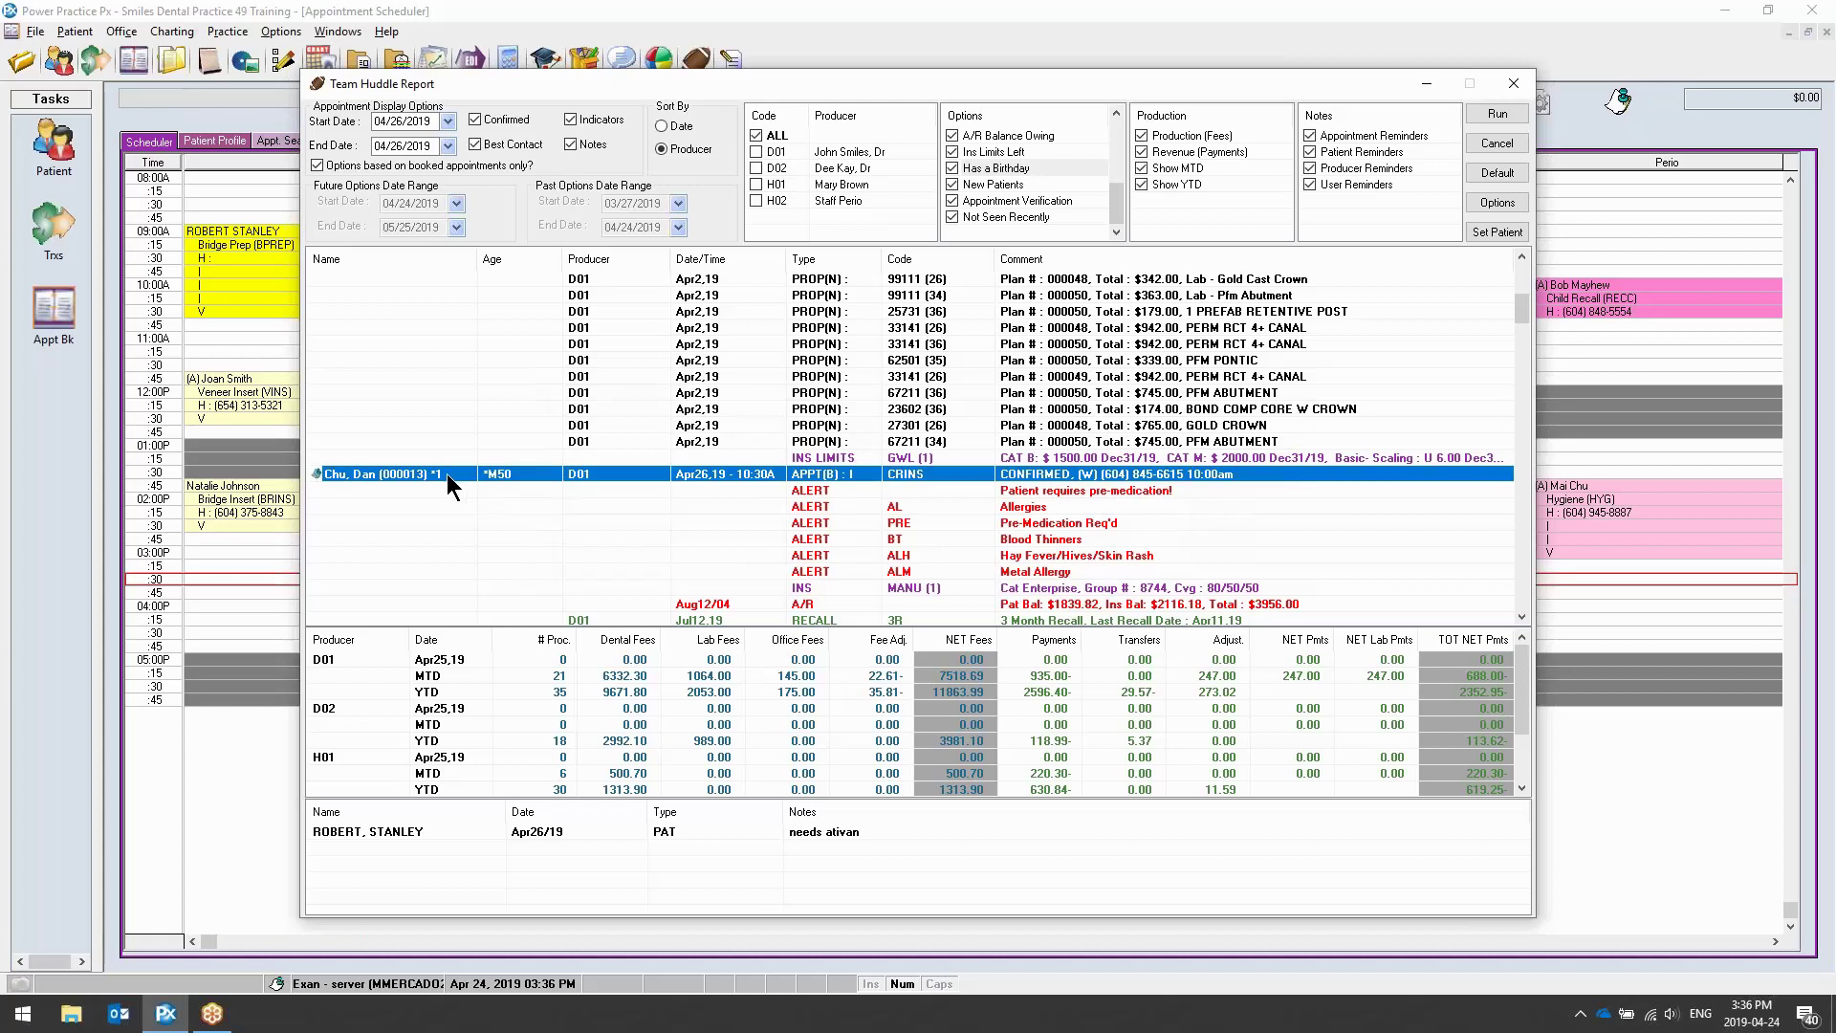
Widen the Name column of the results slightly and select H01's 11:15A PERIO appointment
scroll(446, 474, down, 9)
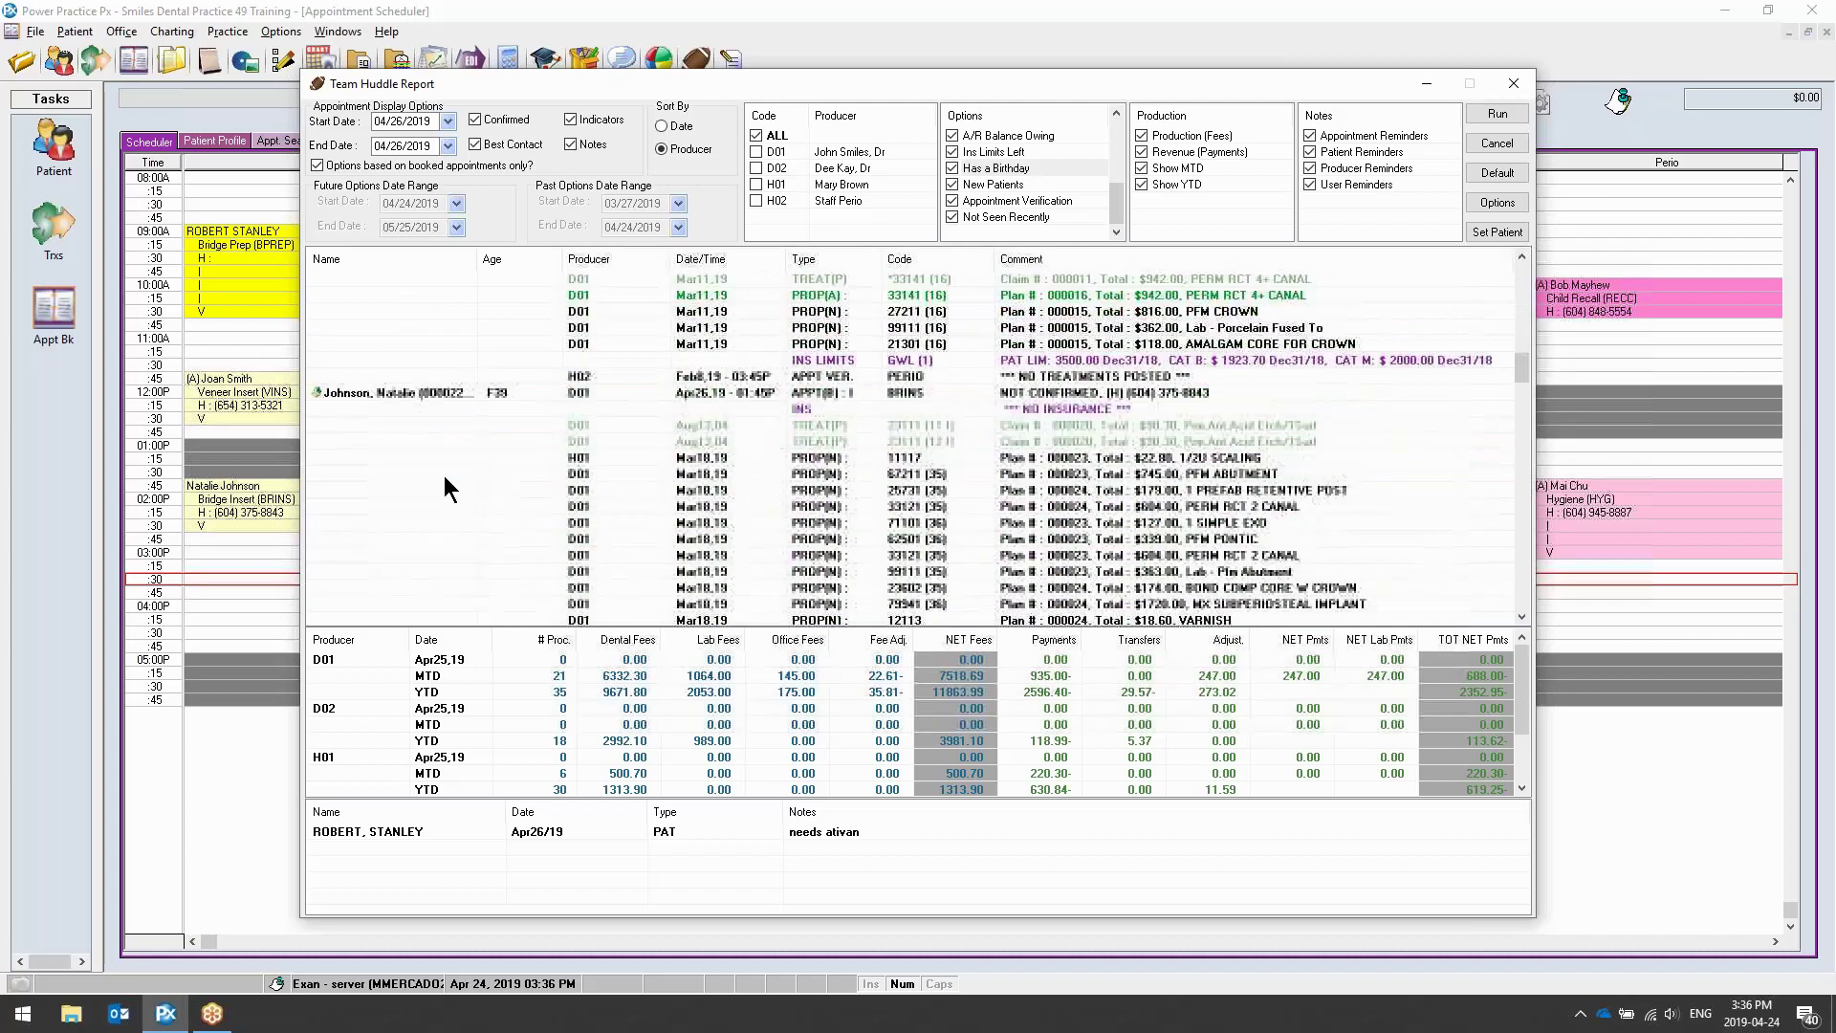
drag(478, 264, 501, 264)
scroll(480, 400, down, 7)
scroll(480, 387, down, 10)
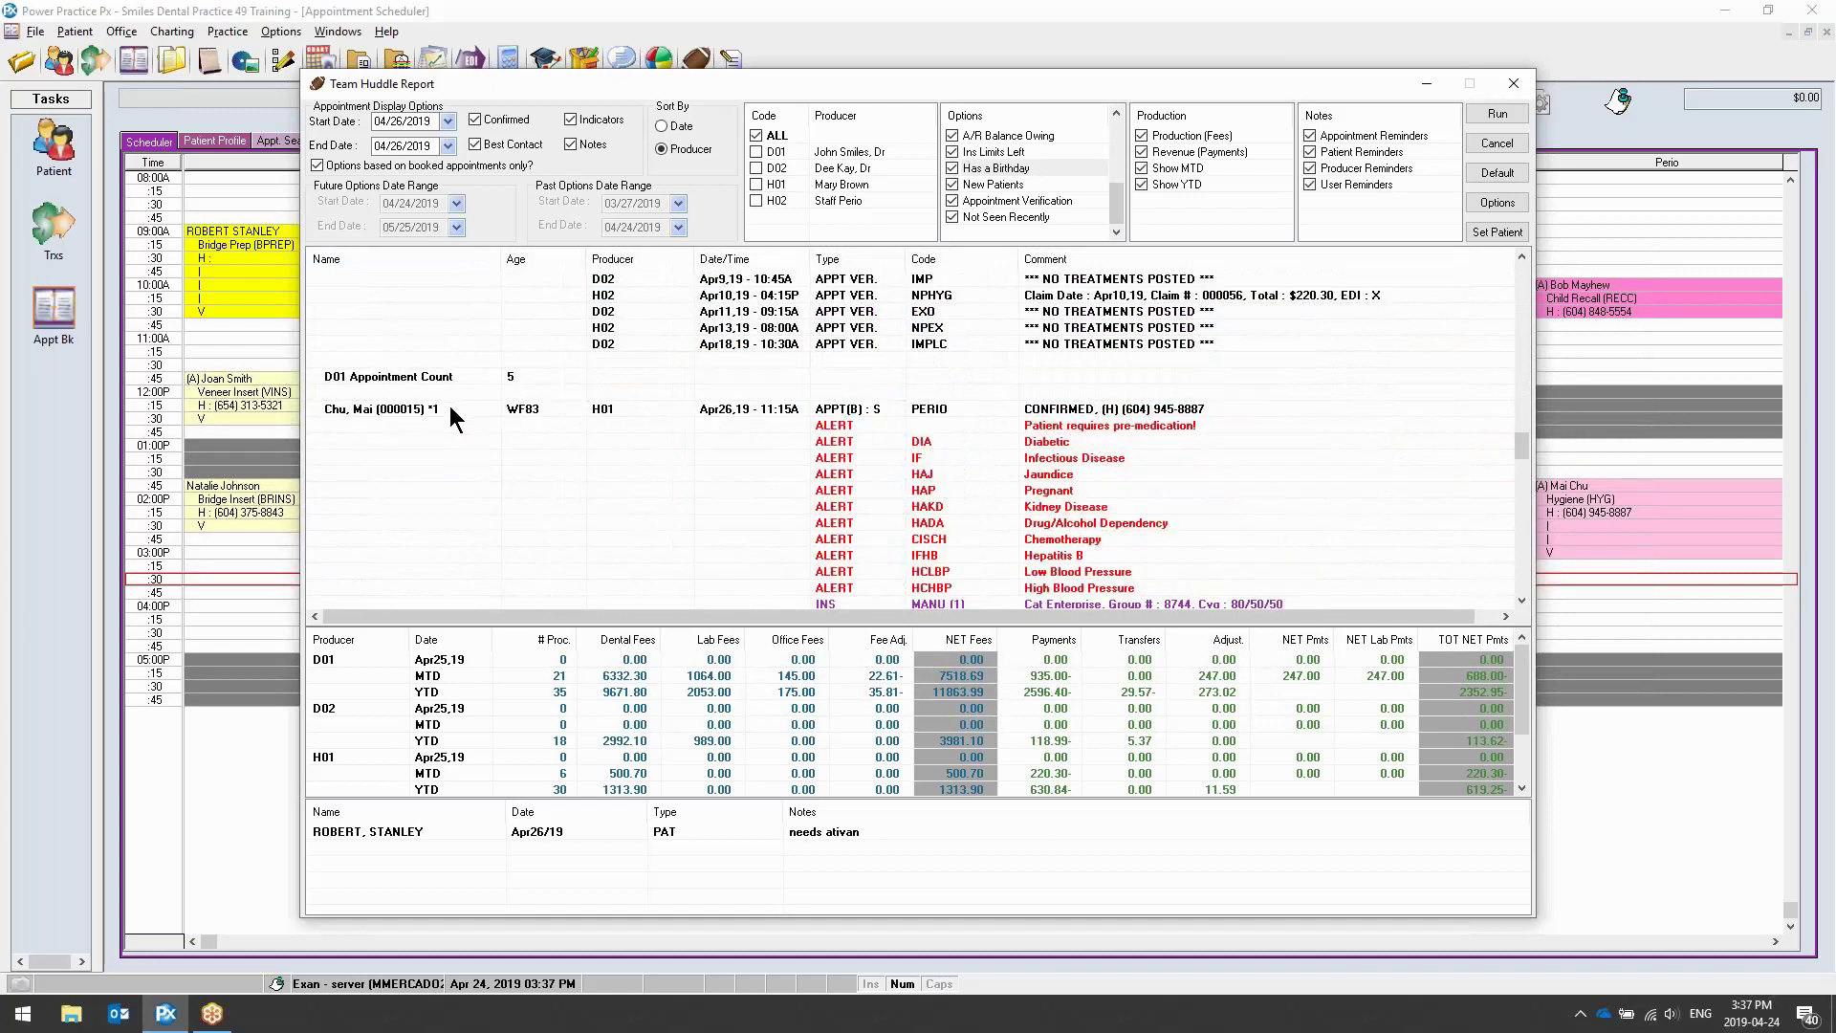
click(450, 408)
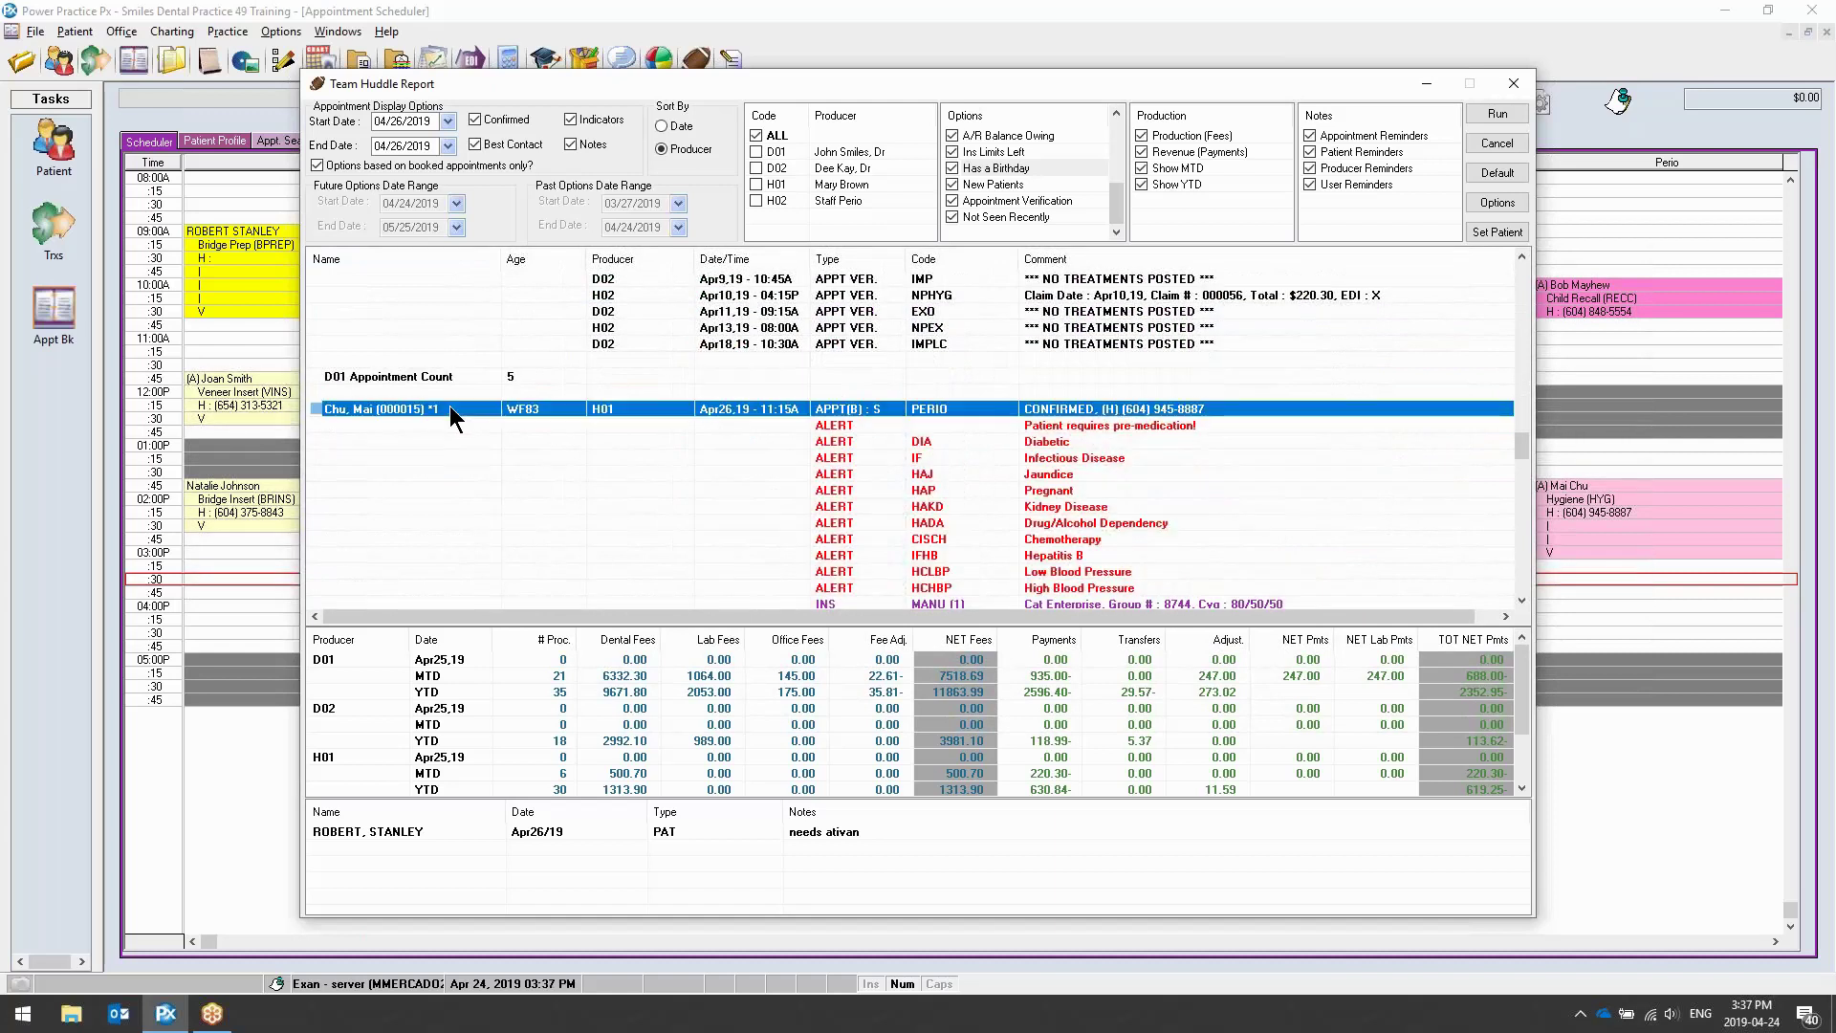
Look through the appointment entries in the Team Huddle results and select H01's 03:00P PERIO appointment
scroll(531, 400, down, 10)
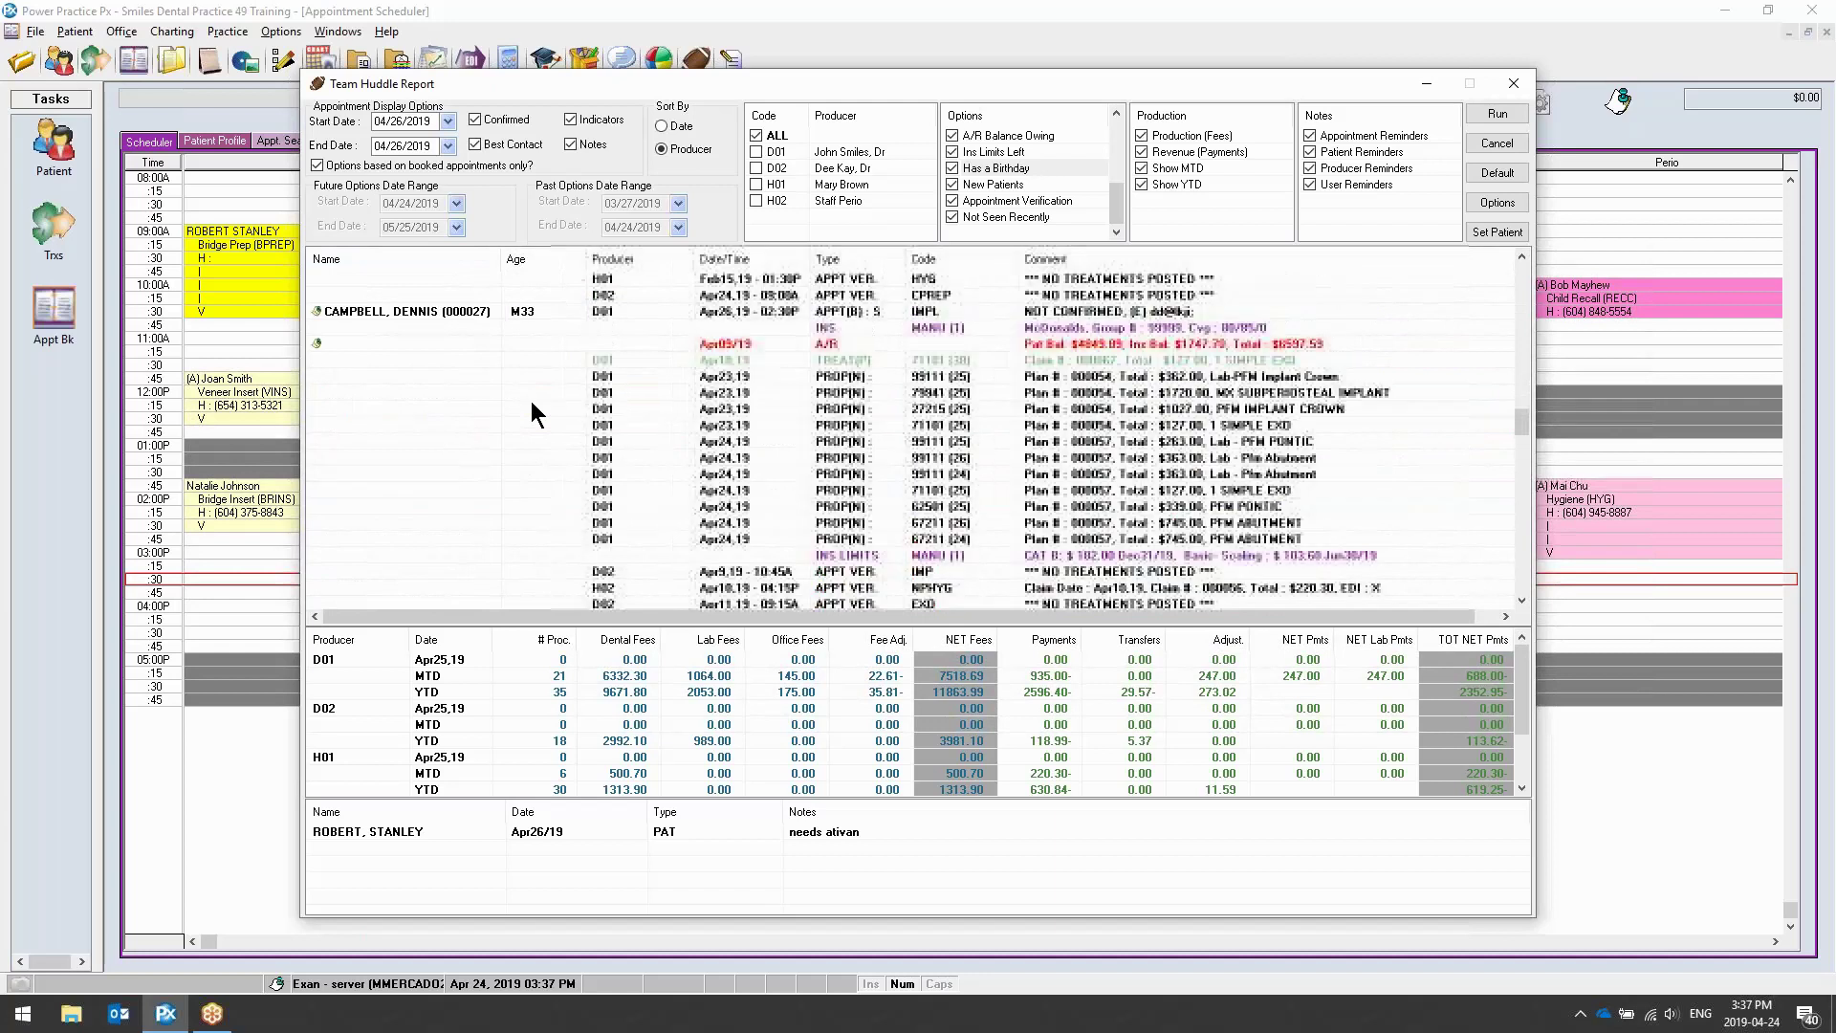
scroll(525, 407, up, 5)
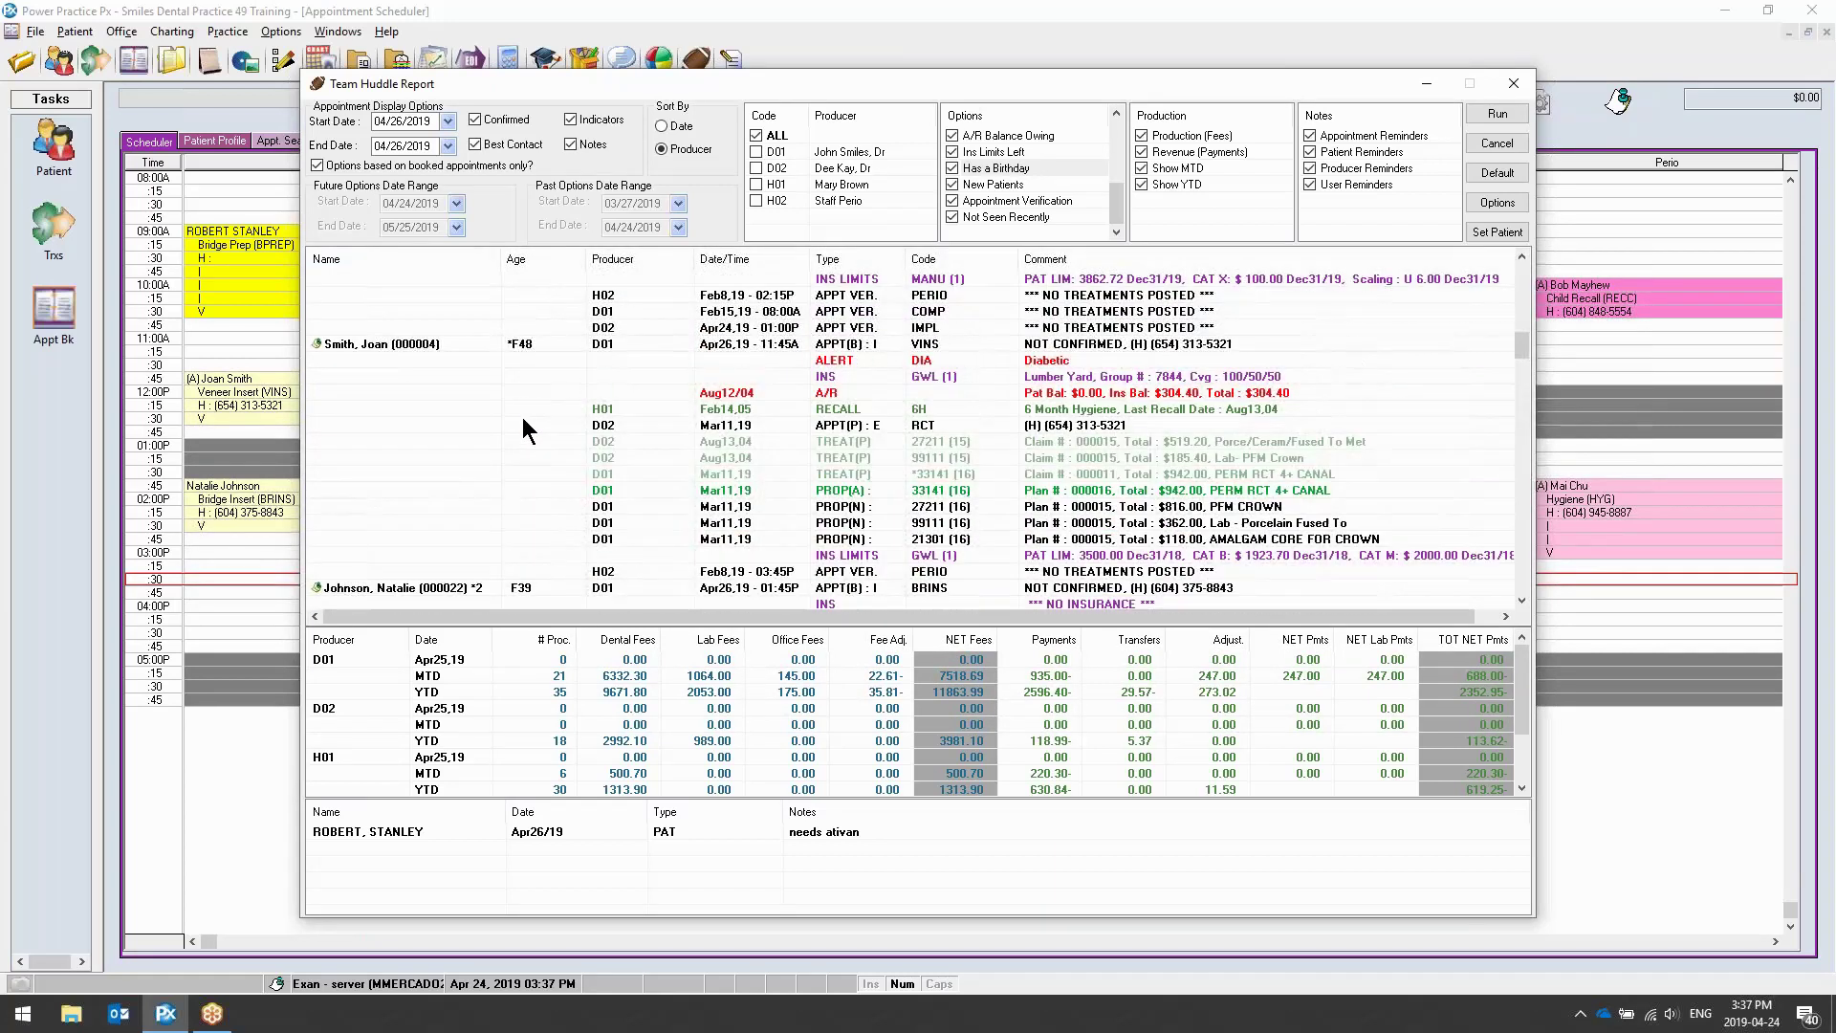
click(458, 587)
scroll(520, 495, down, 10)
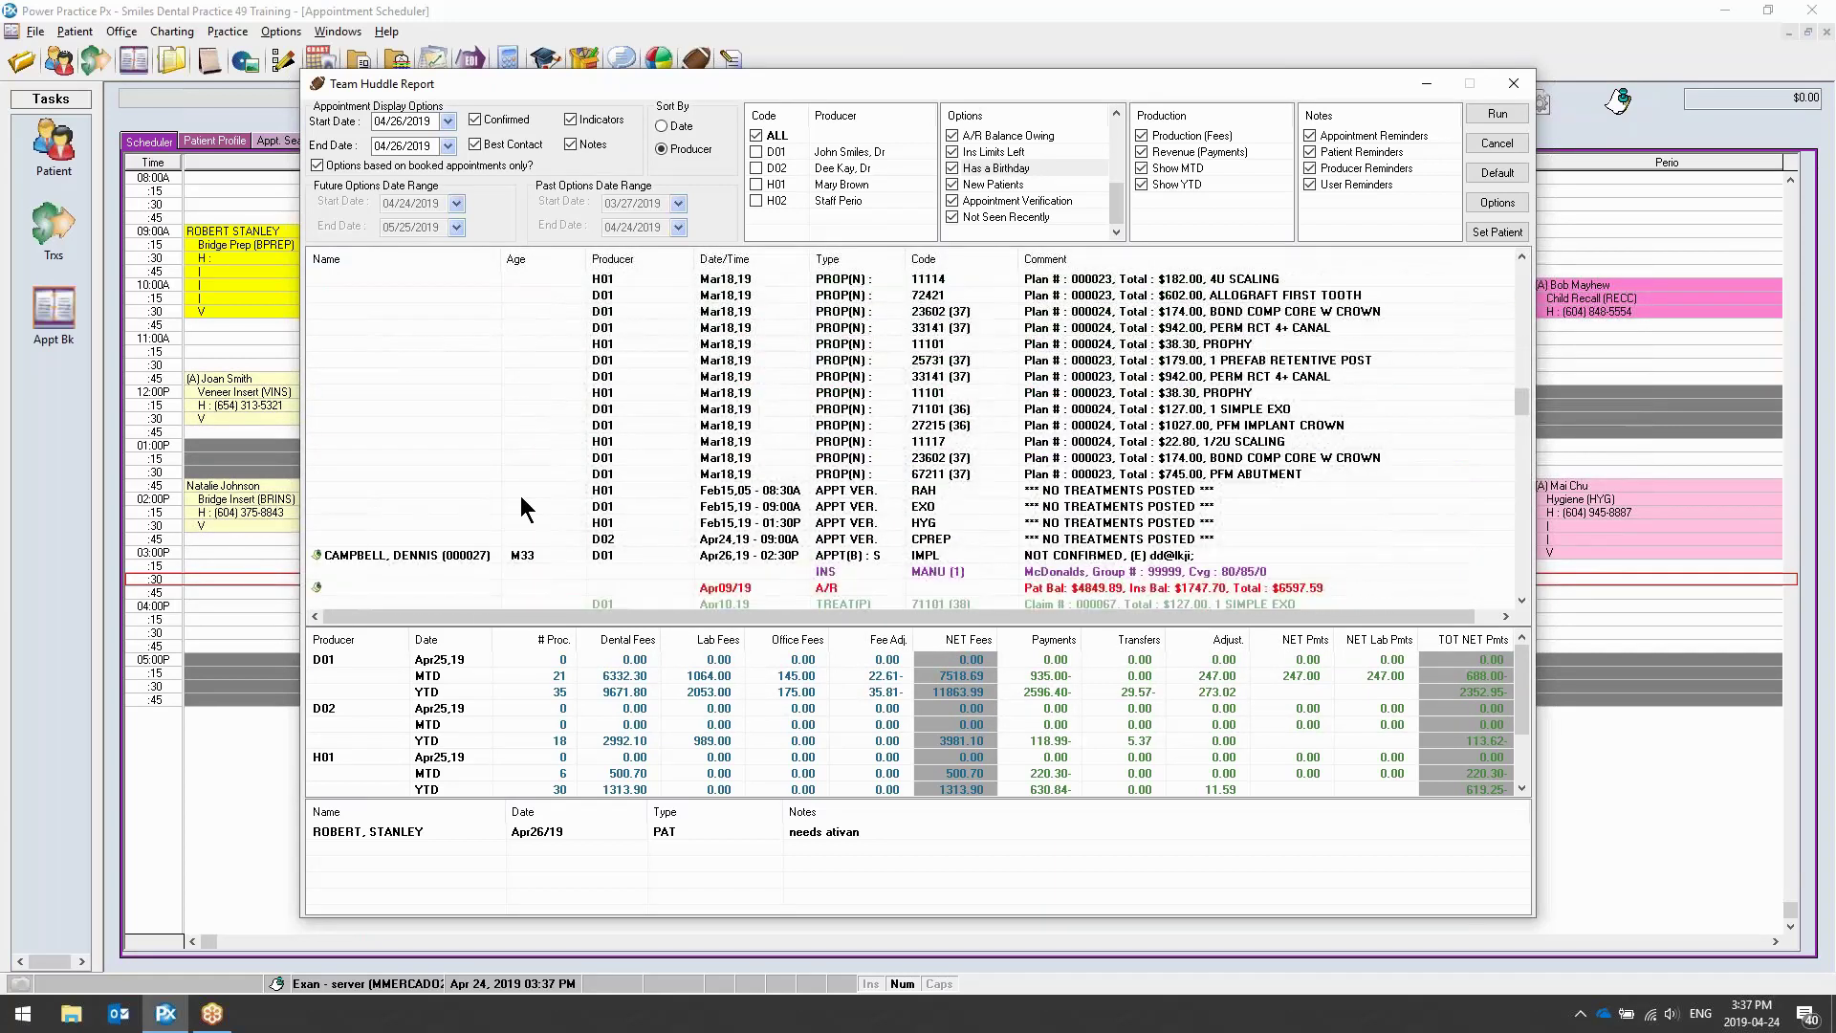
scroll(520, 495, down, 5)
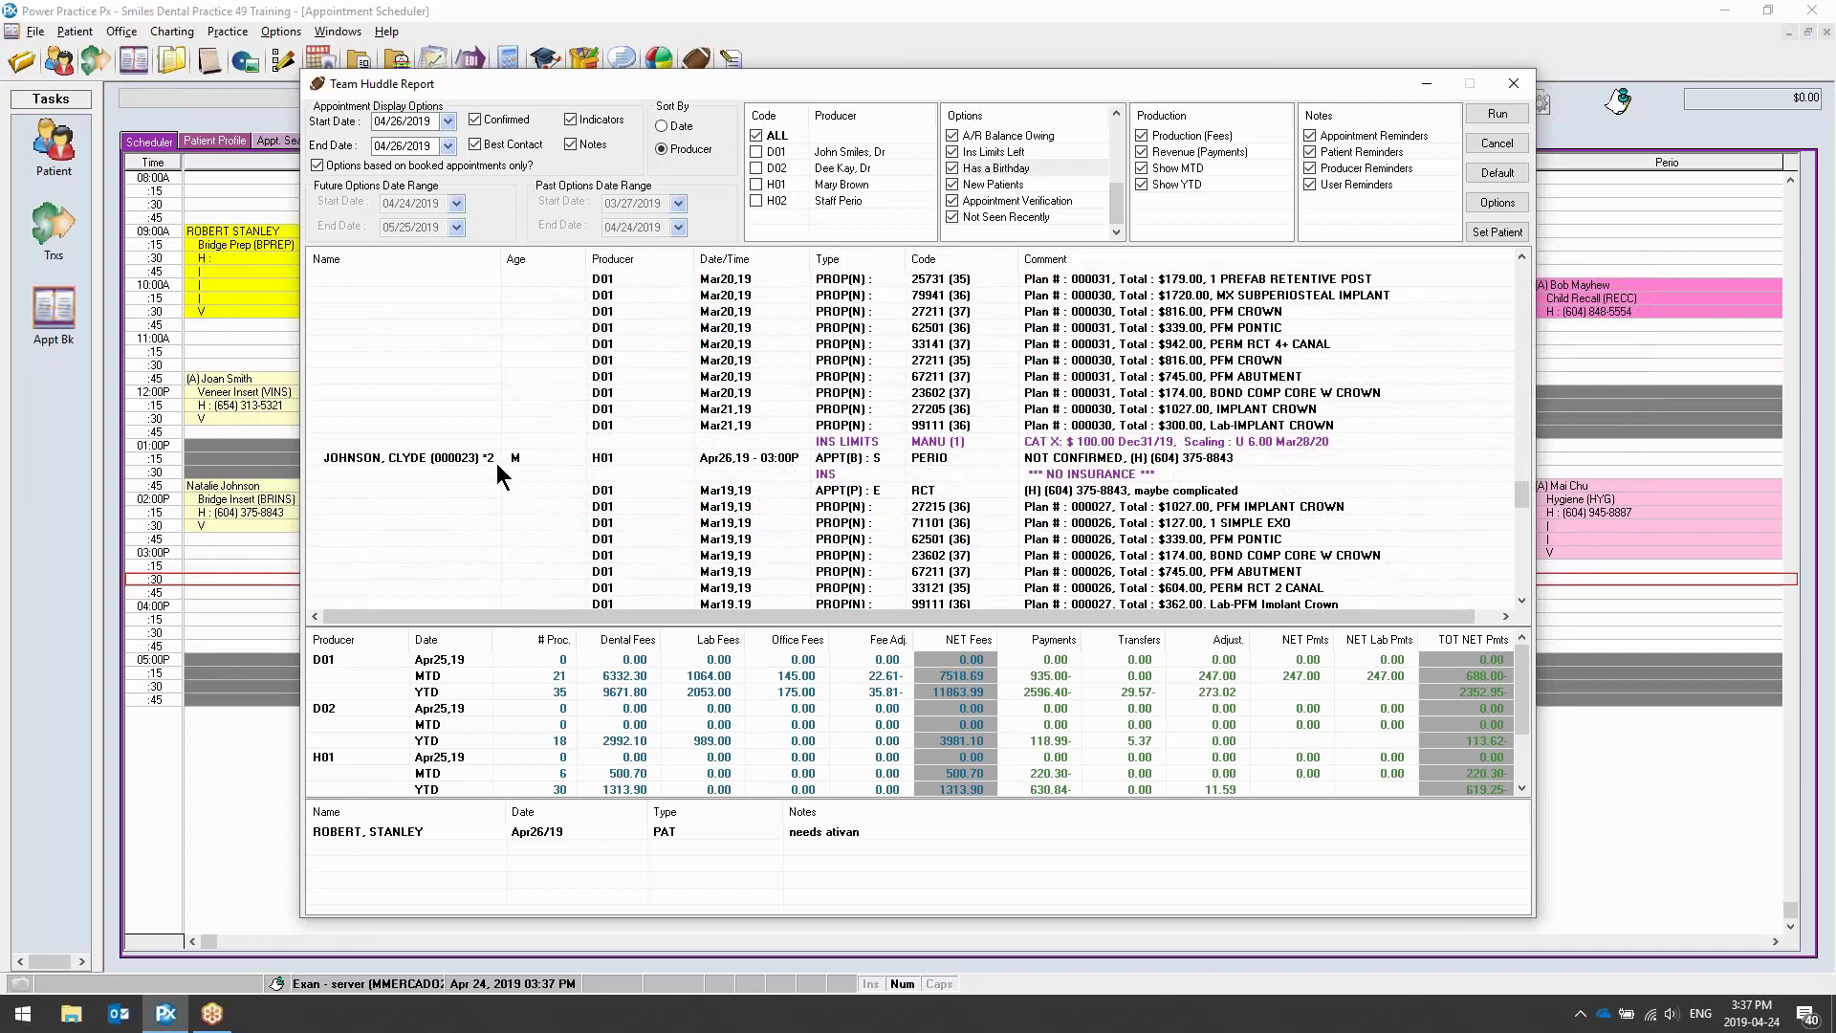
click(491, 459)
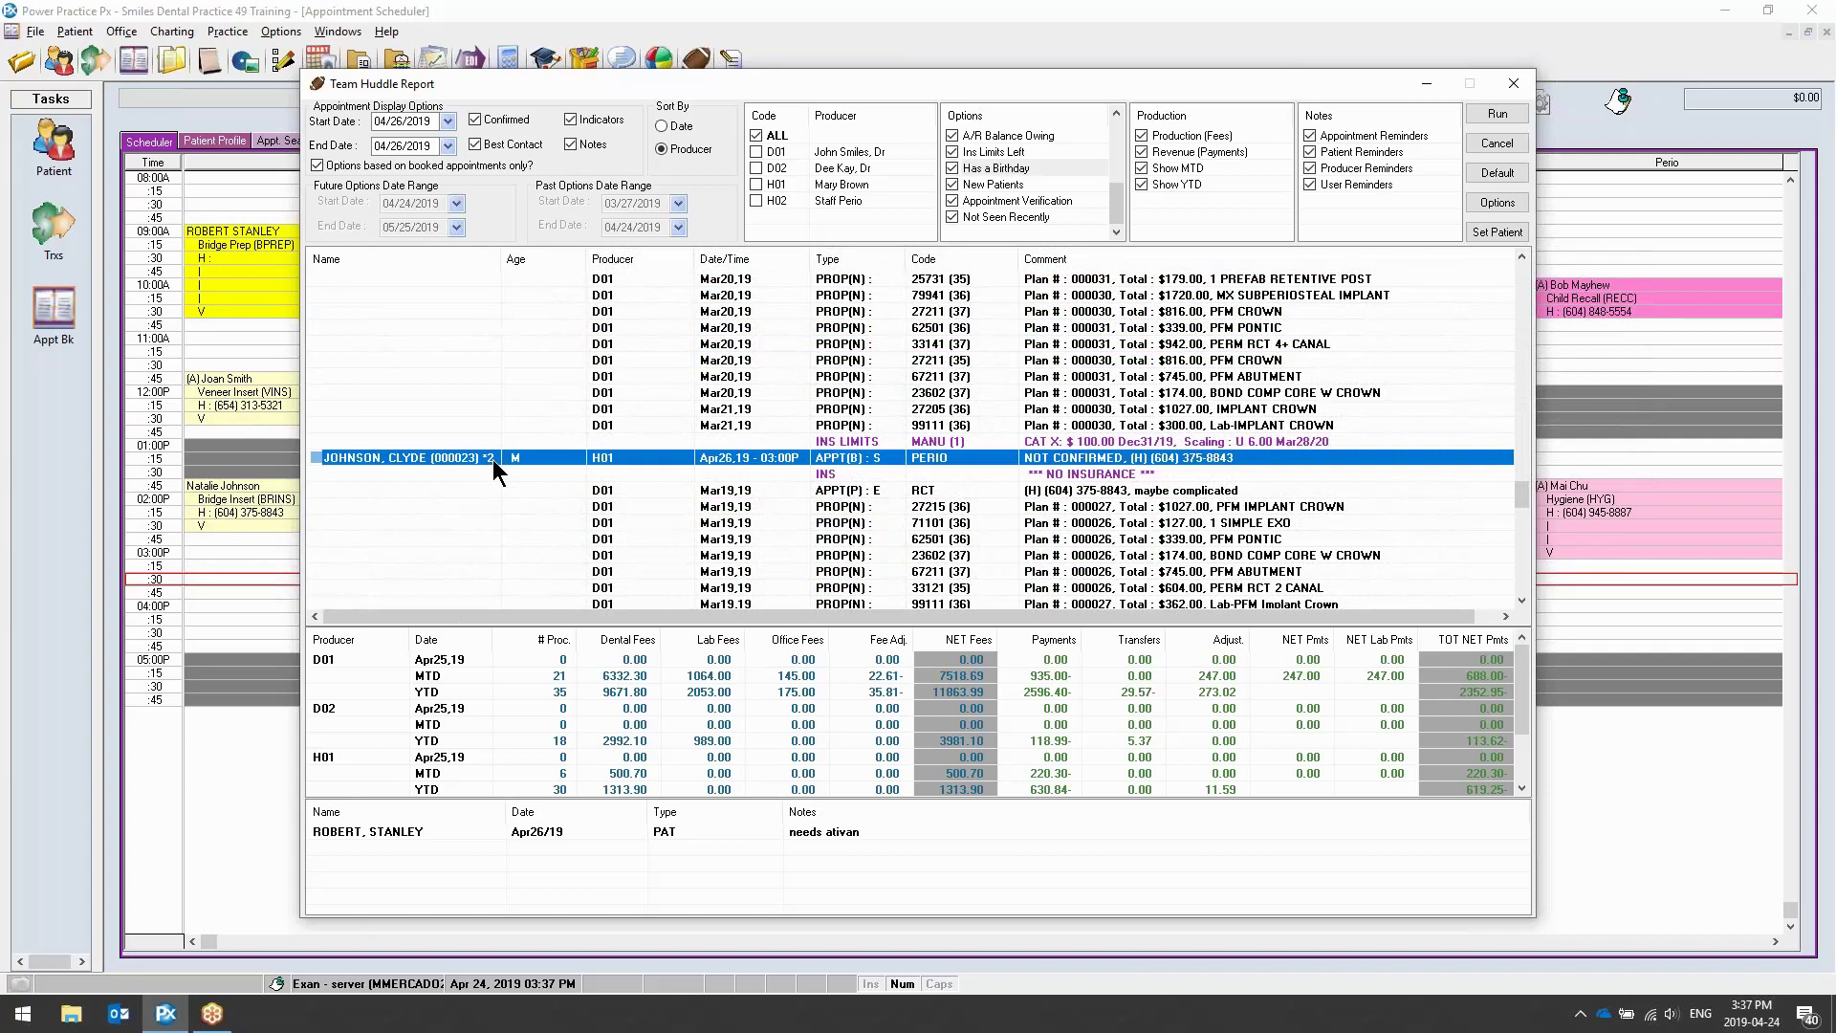
right_click(491, 459)
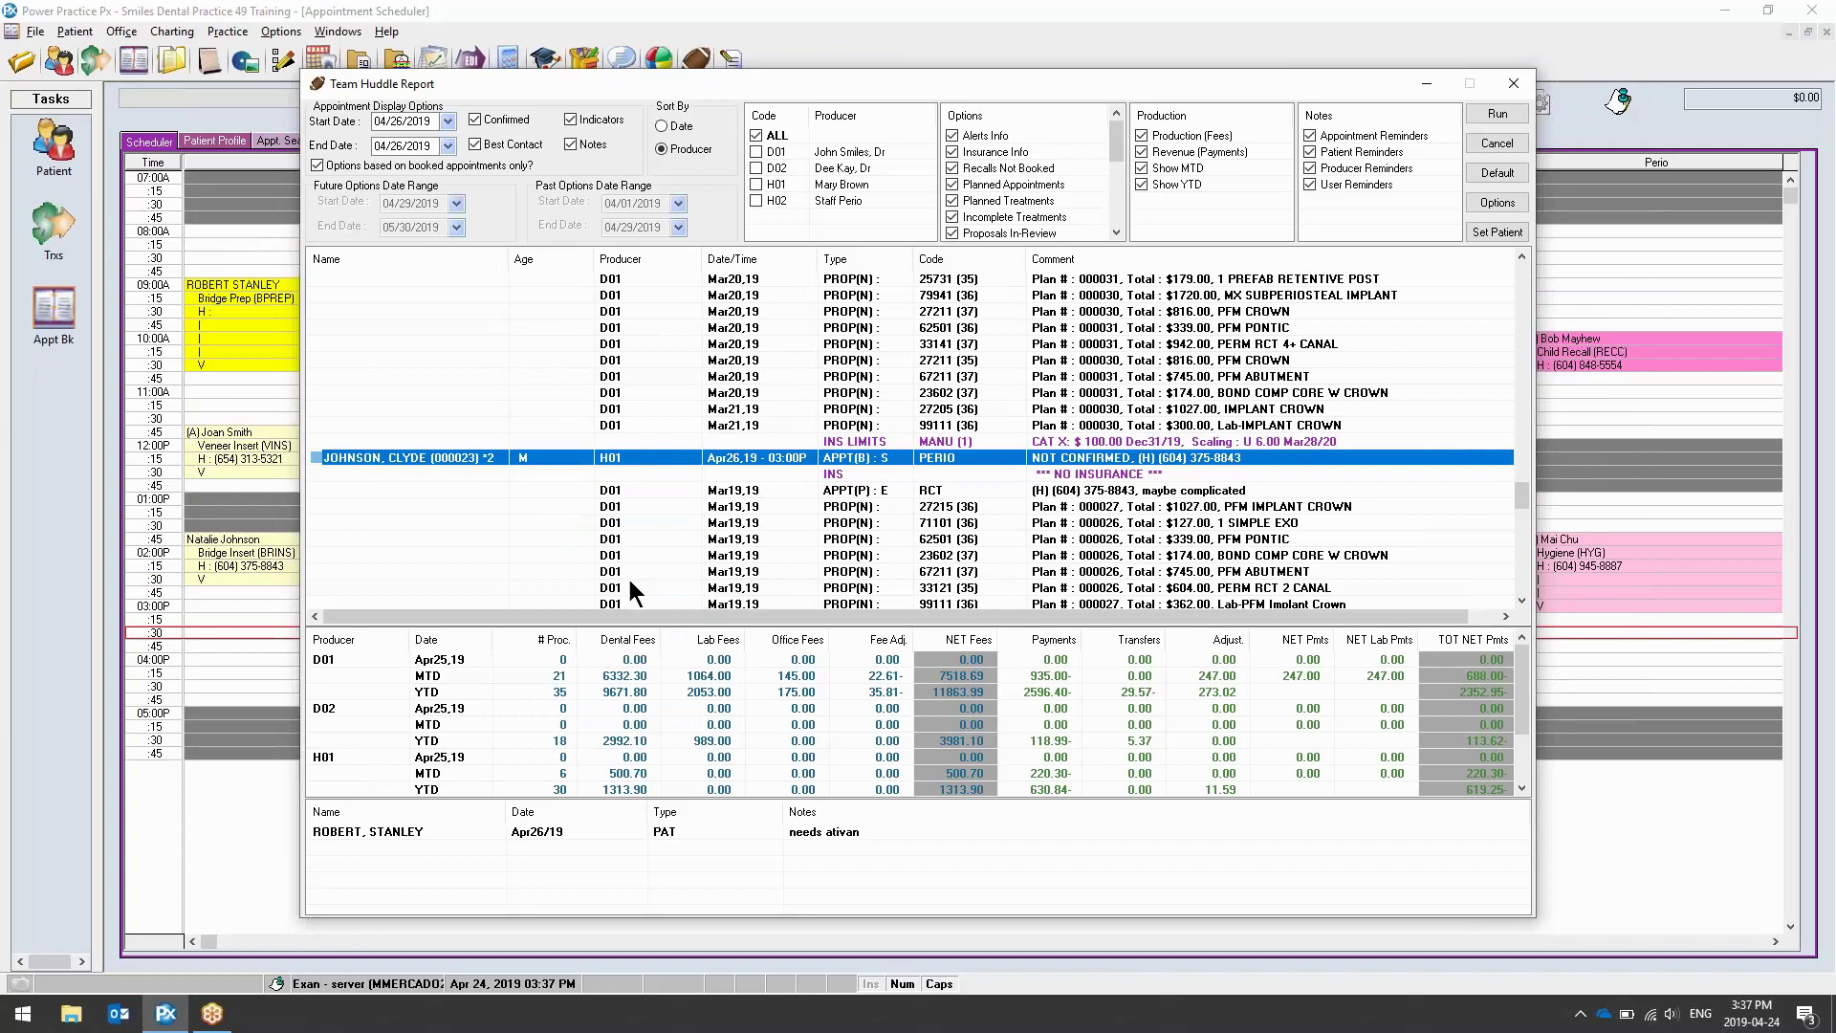
Examine D02's daily and MTD production and revenue figures and the patient note dated Apr26/19
click(657, 711)
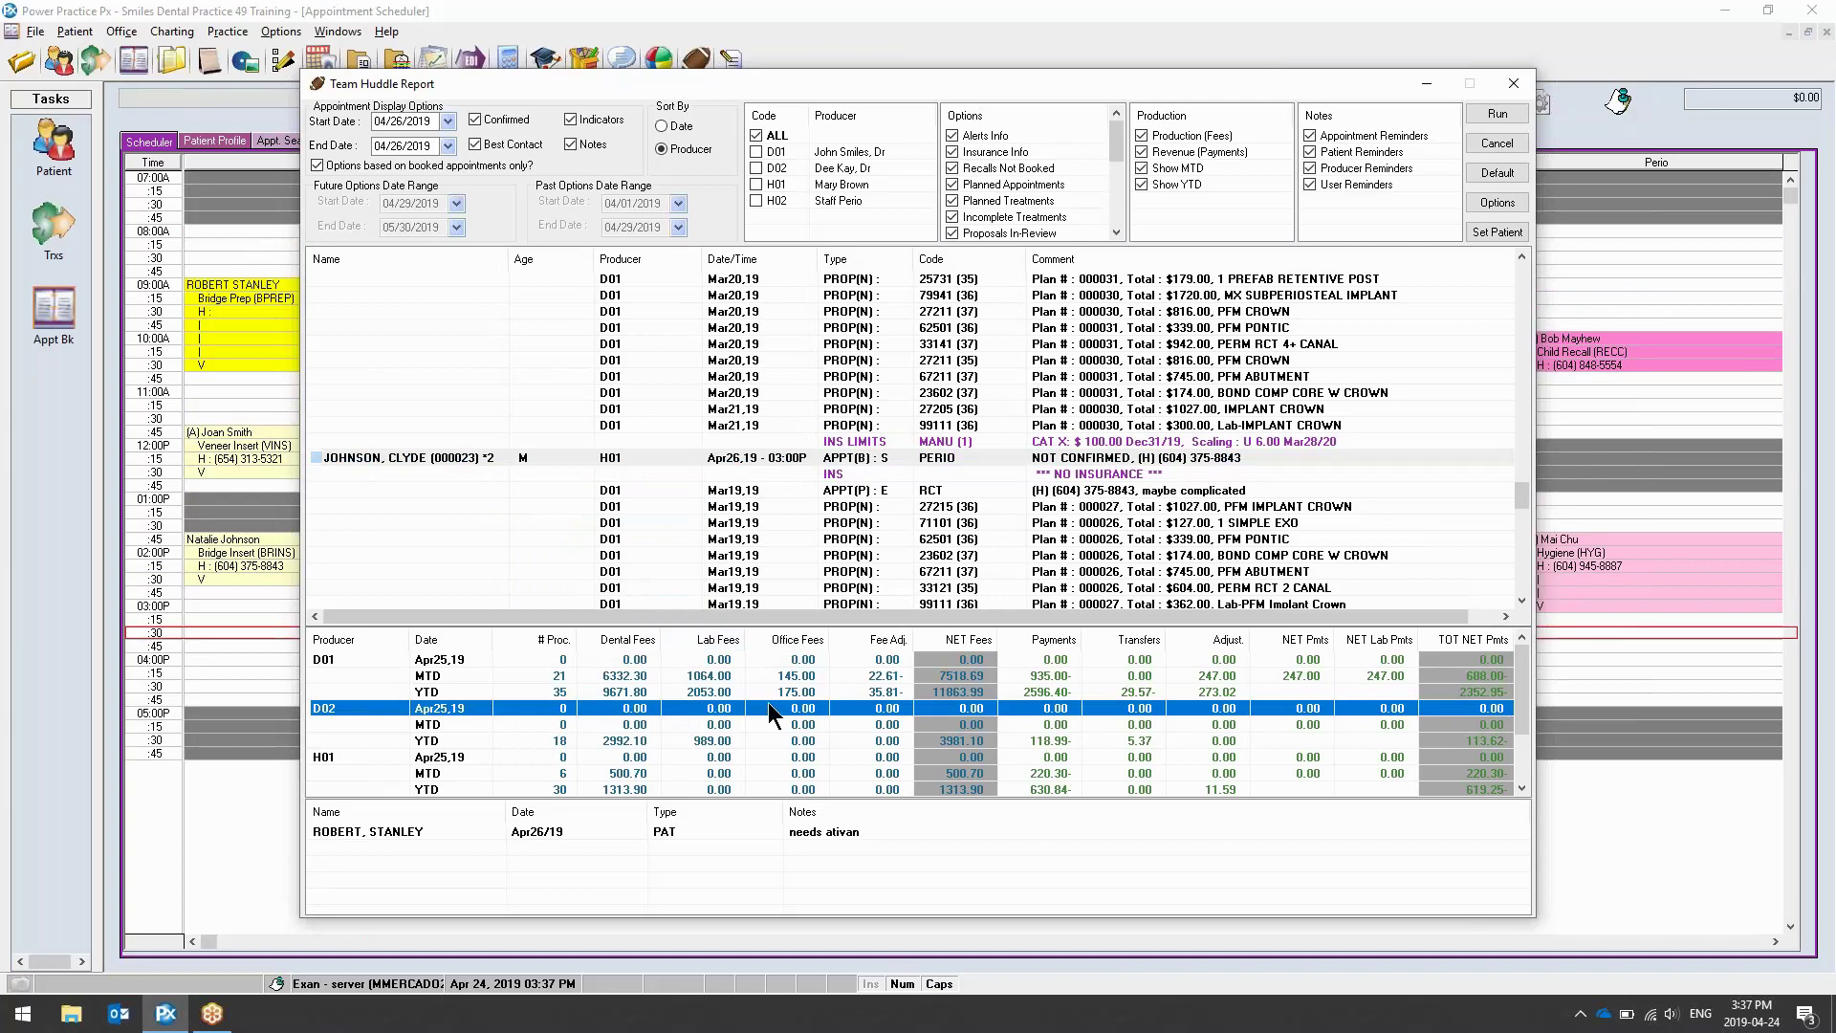
click(1150, 725)
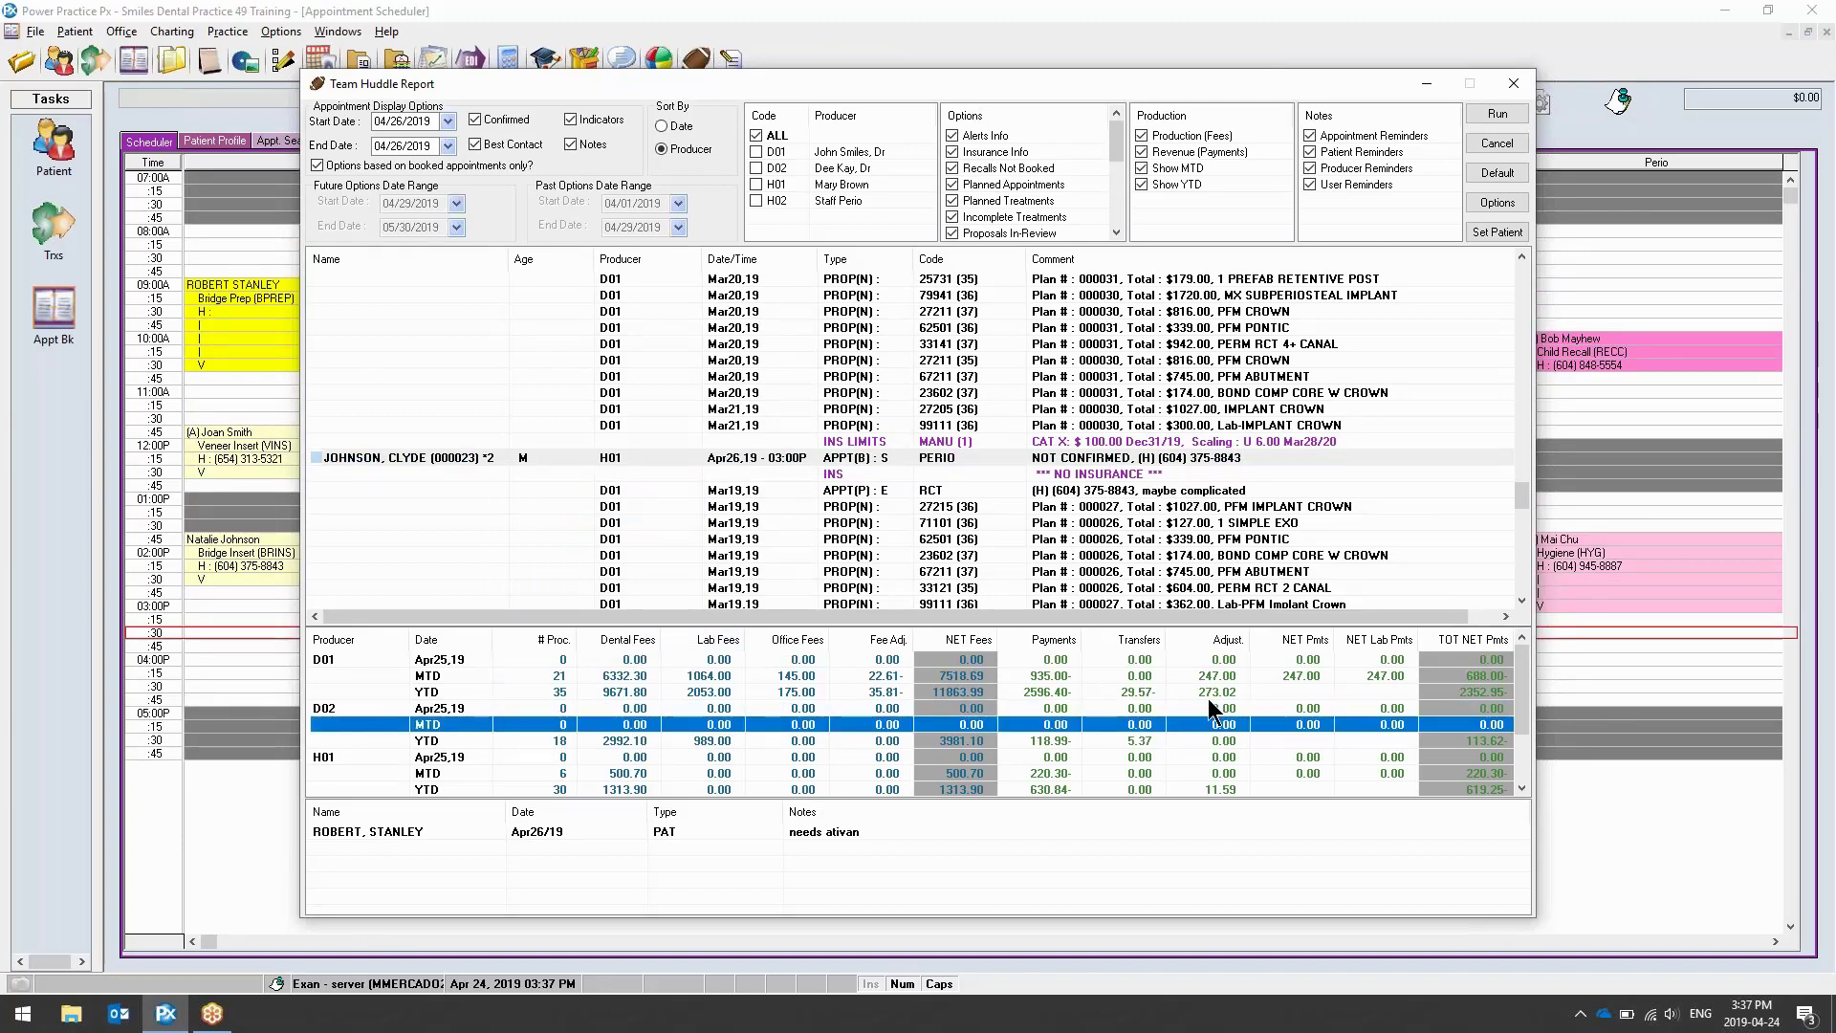
click(818, 836)
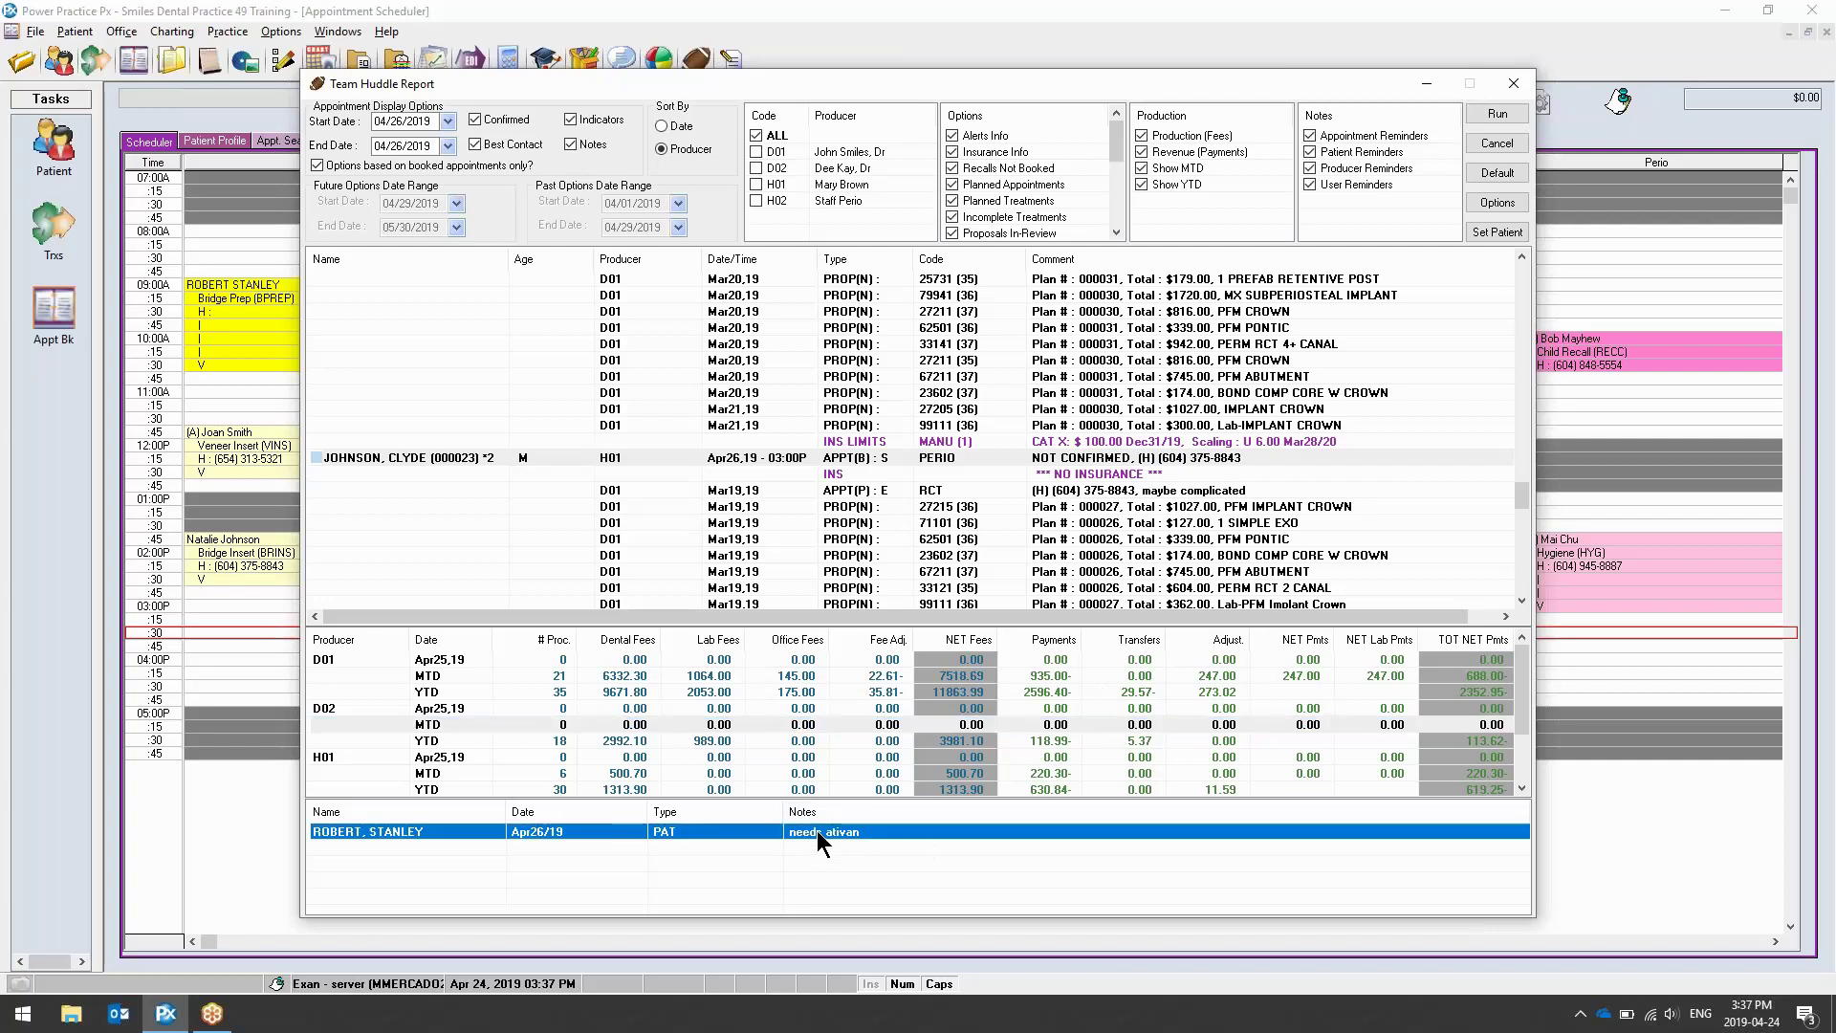
Turn off limiting options to booked appointments only, check the planned appointments and planned treatments options, and rerun the Team Huddle report
click(368, 168)
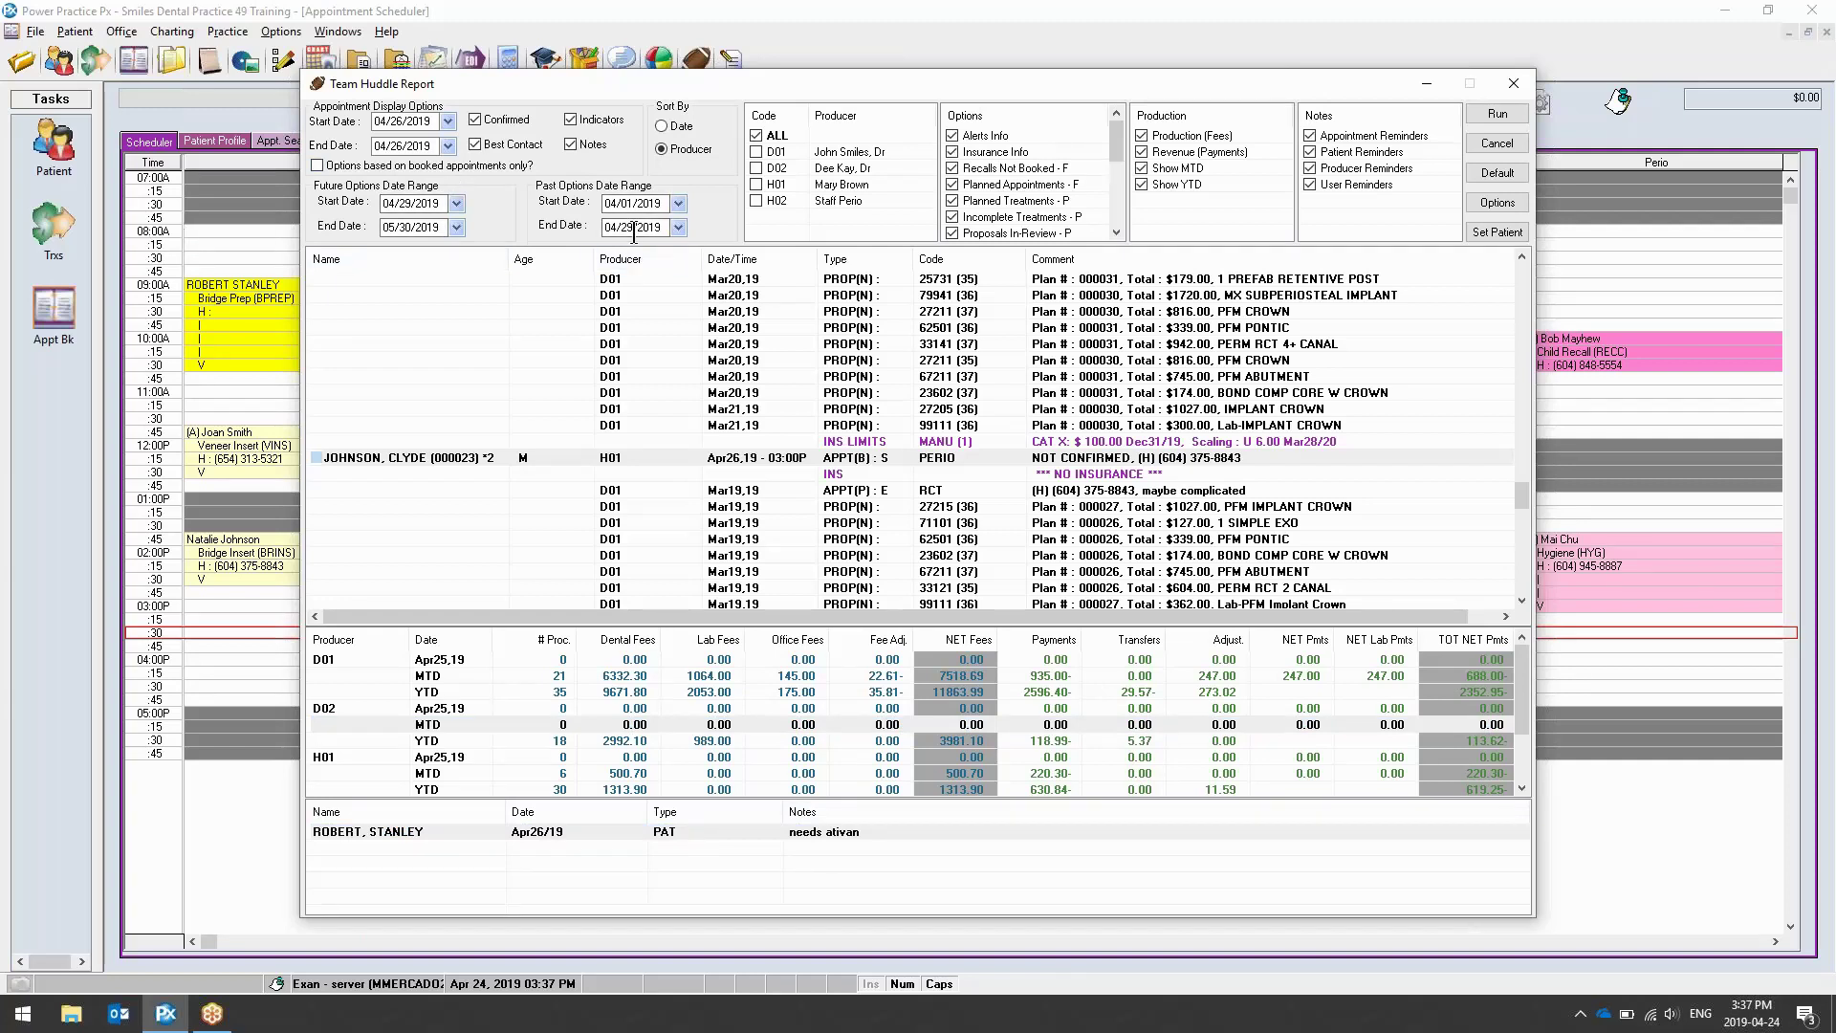
click(1079, 188)
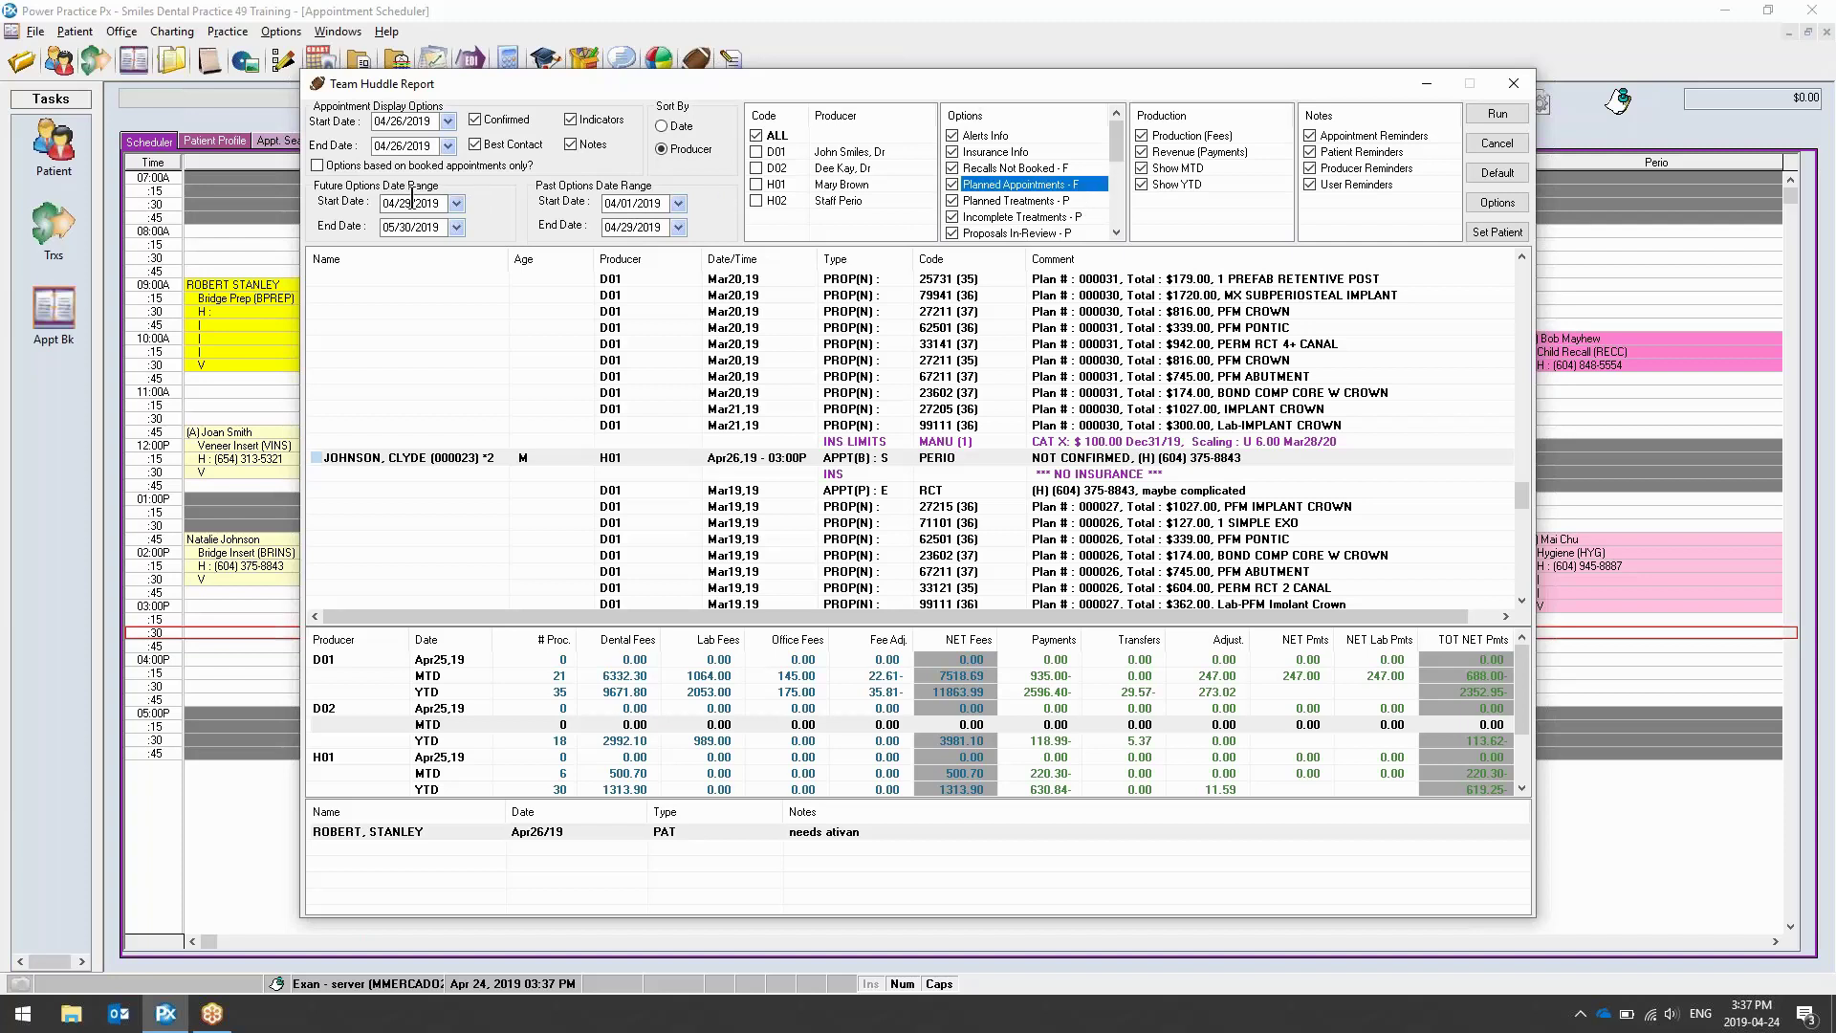
click(1060, 202)
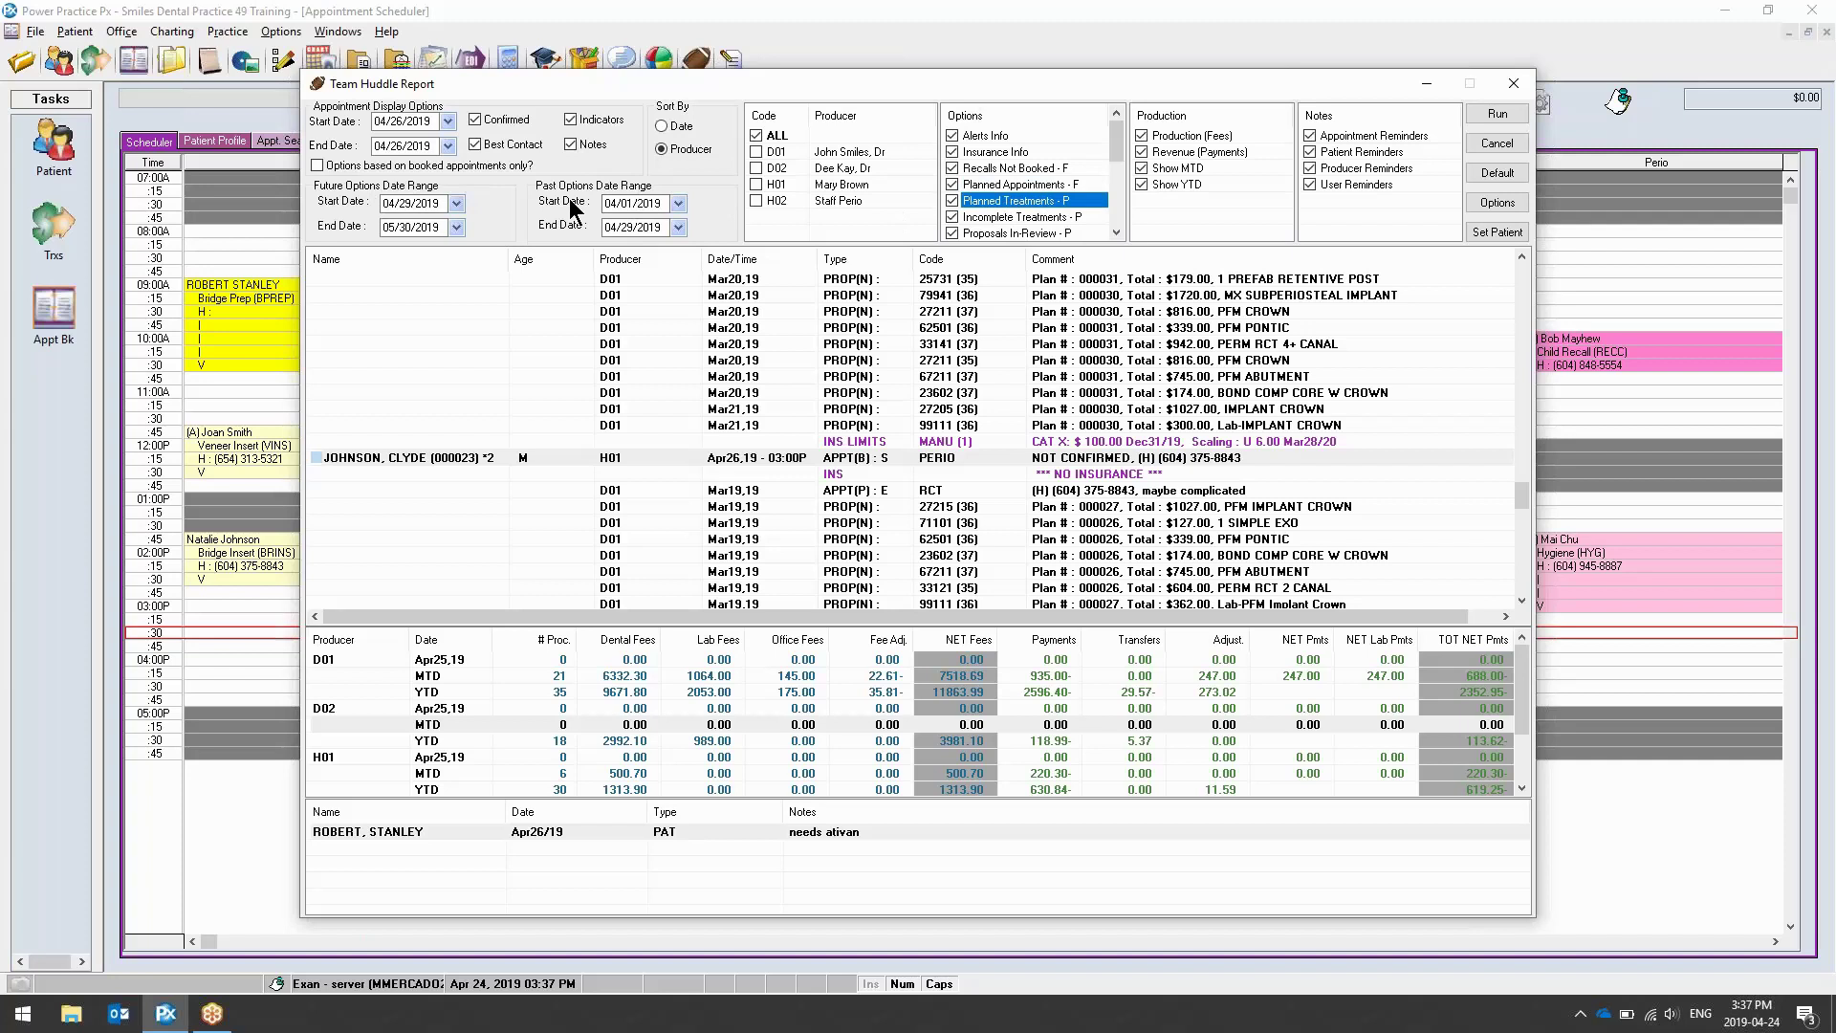
click(1498, 113)
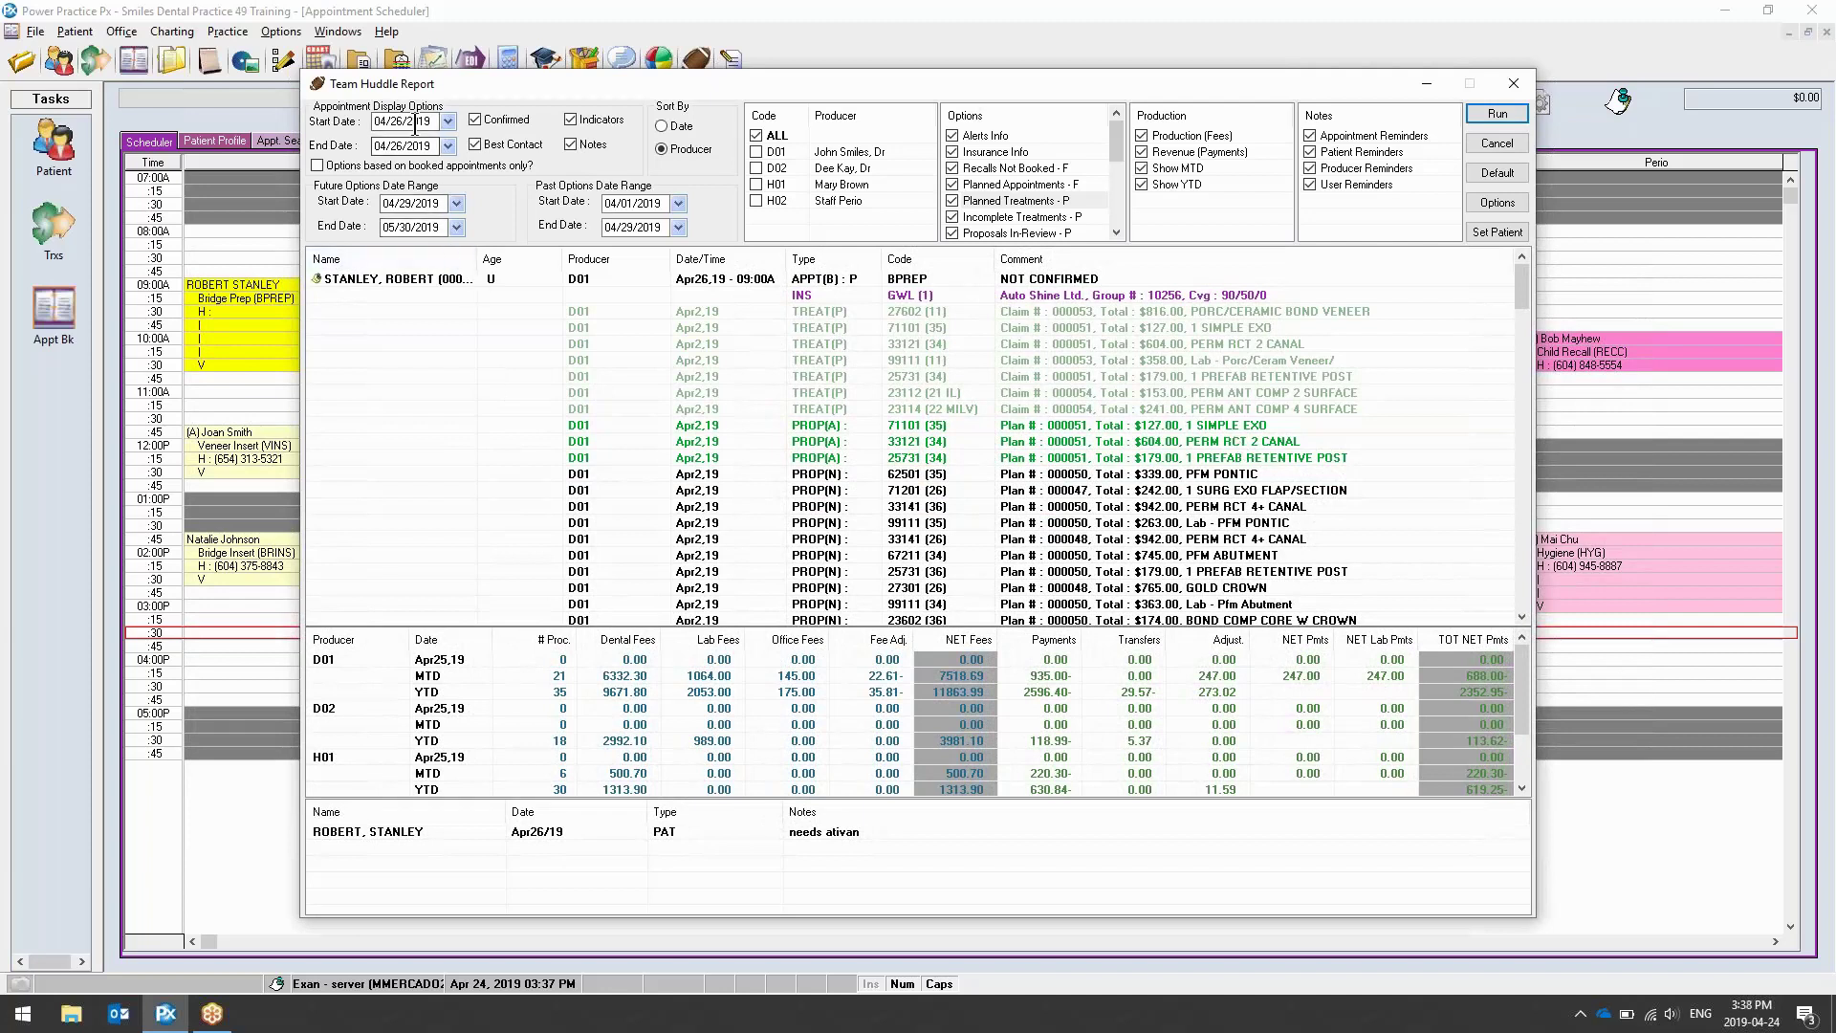
Examine the total appointment count and the incomplete treatment entries listed after it in the Team Huddle results
drag(1521, 284, 1515, 490)
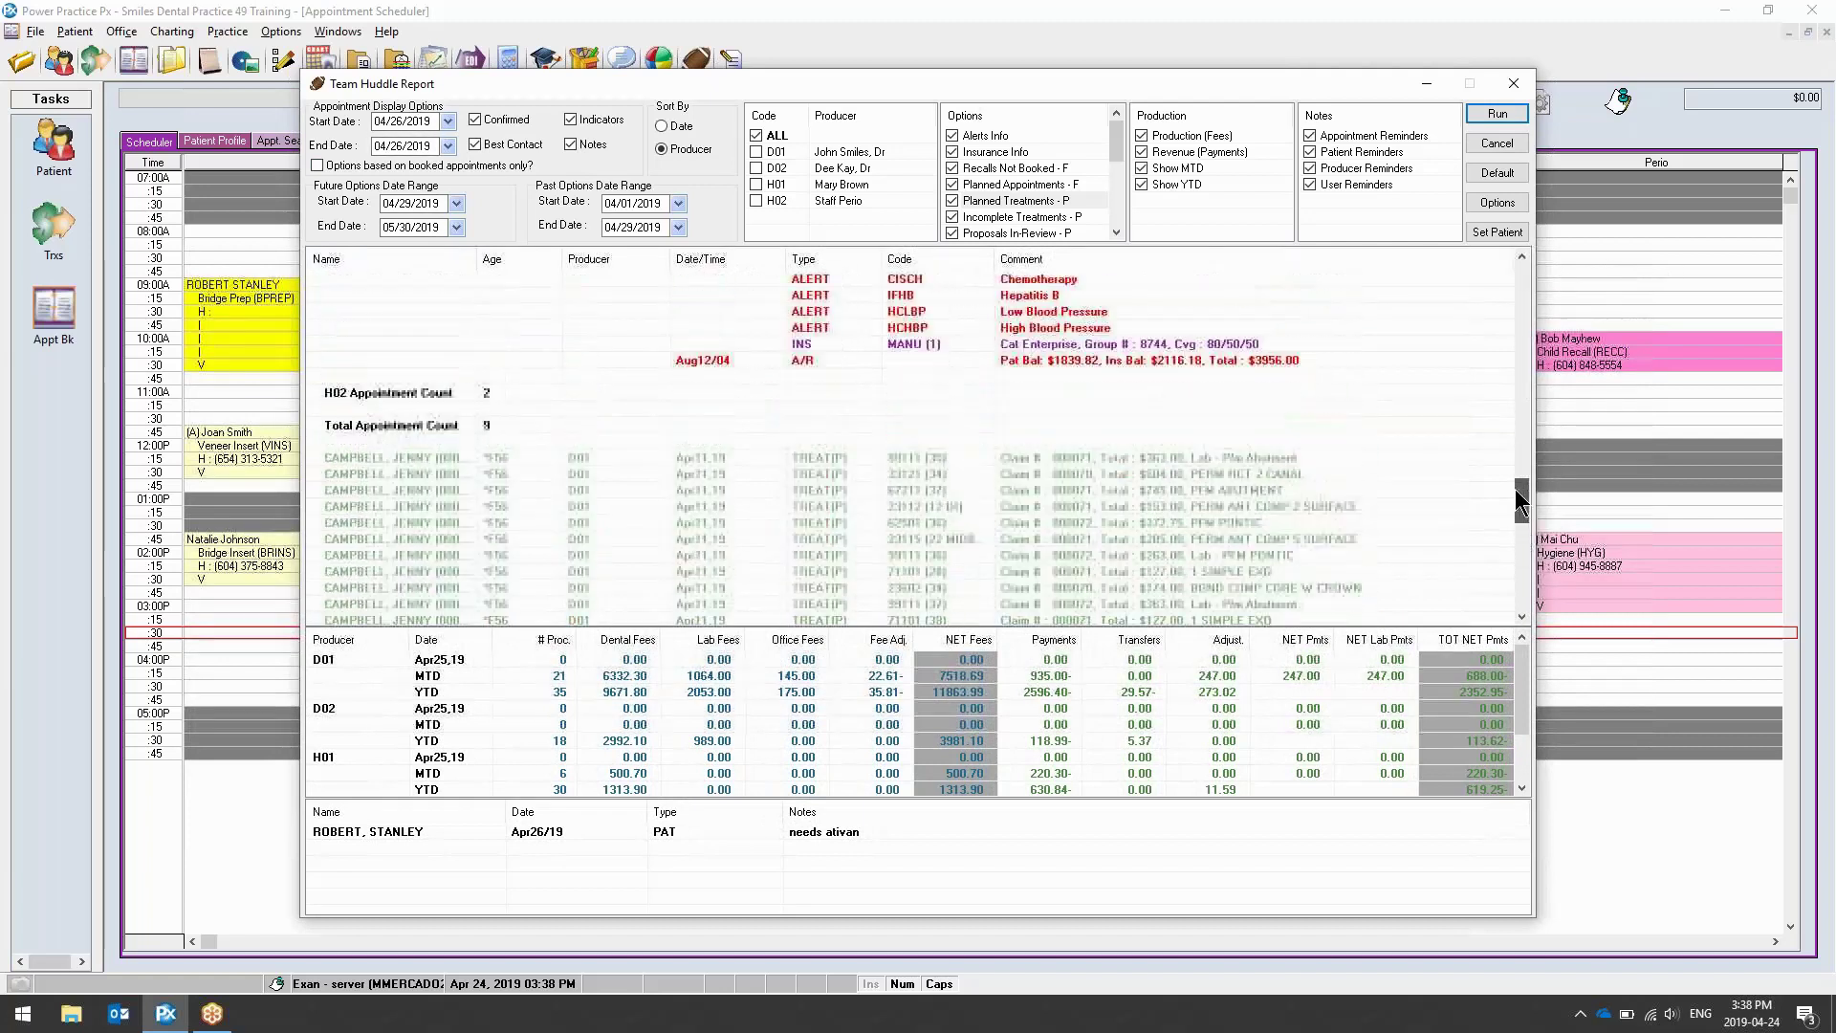
click(442, 427)
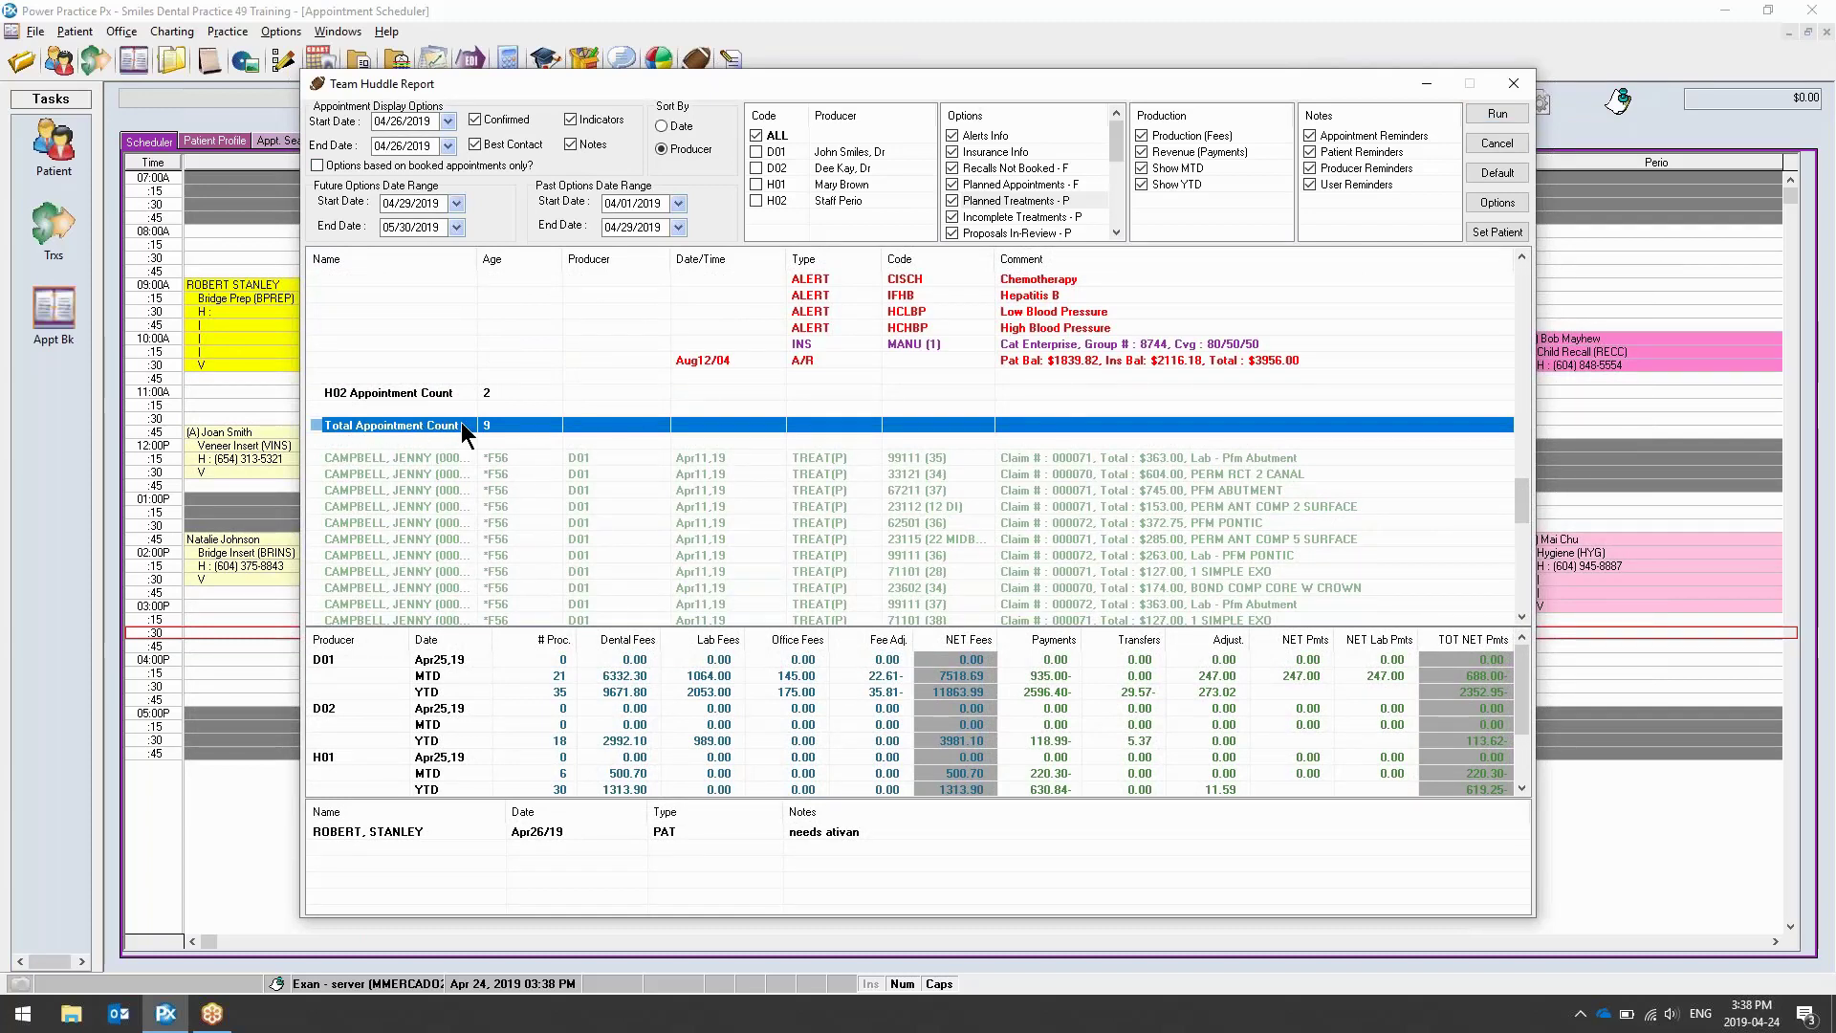
scroll(558, 558, down, 2)
click(558, 559)
scroll(558, 559, down, 2)
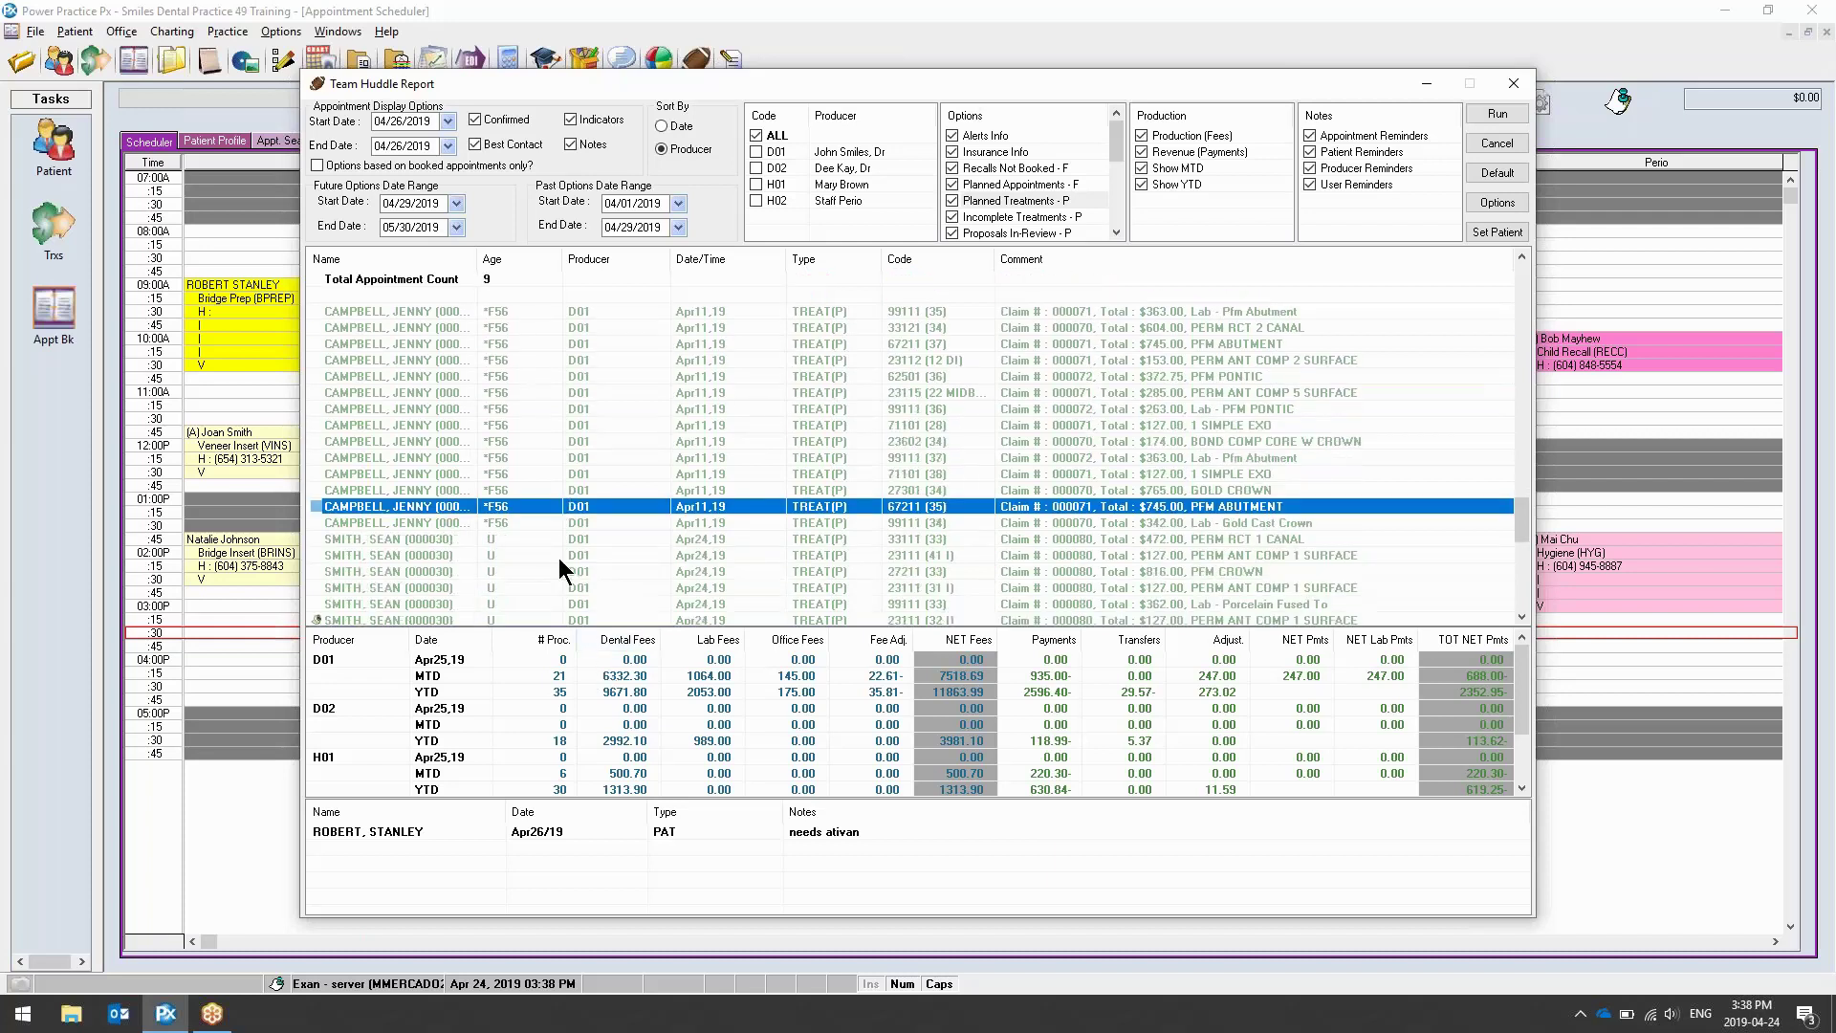
scroll(559, 559, down, 2)
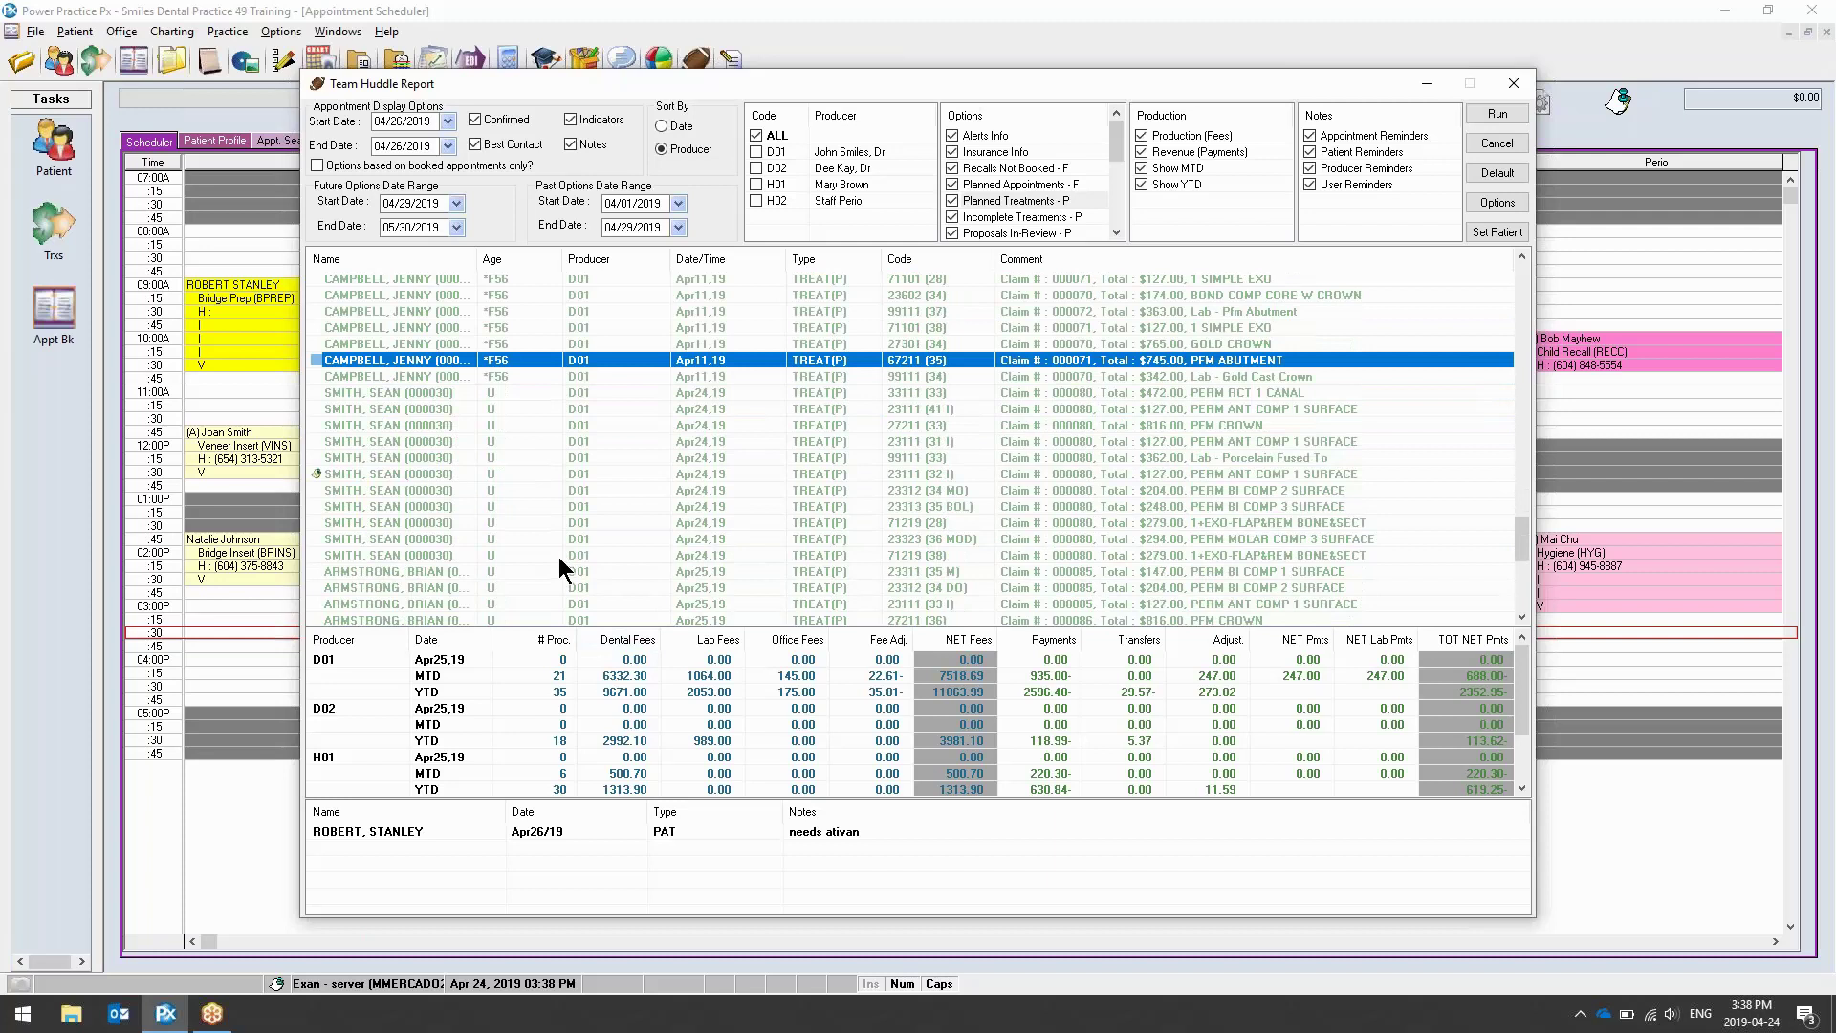
Close the Team Huddle report and open the Patient Status Report from the patient file
click(1514, 84)
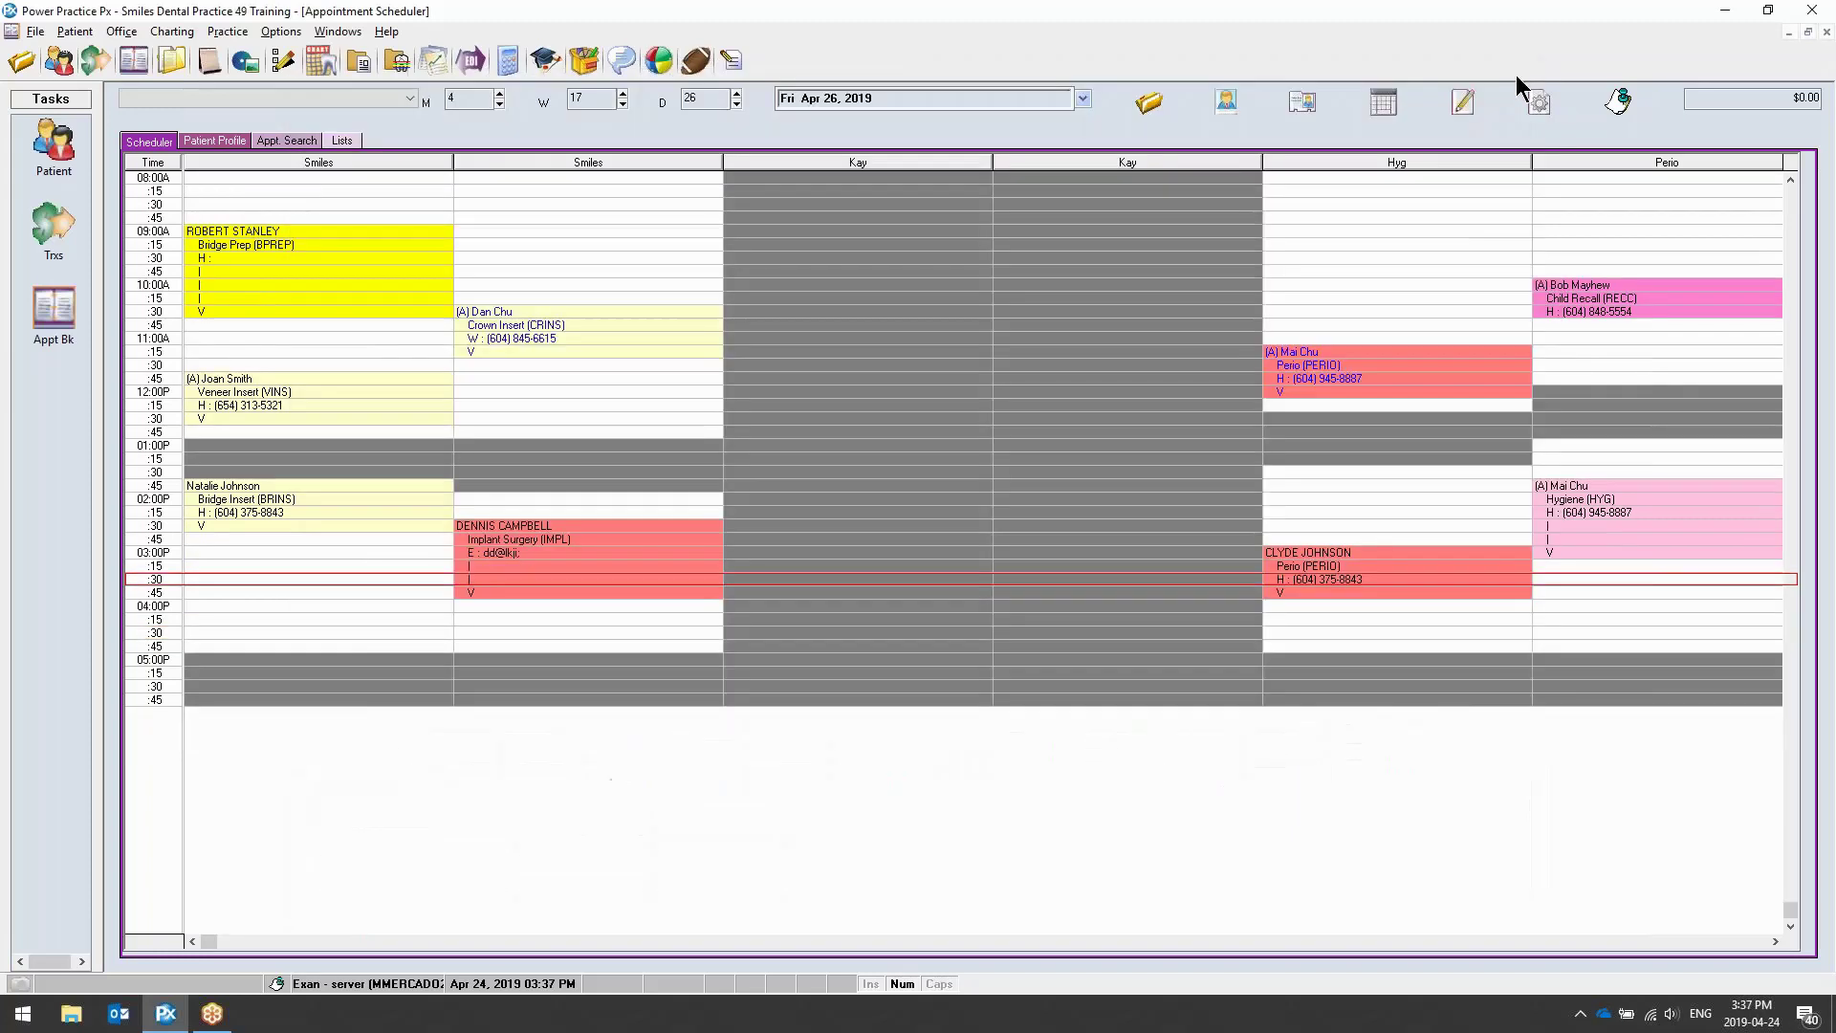
click(63, 141)
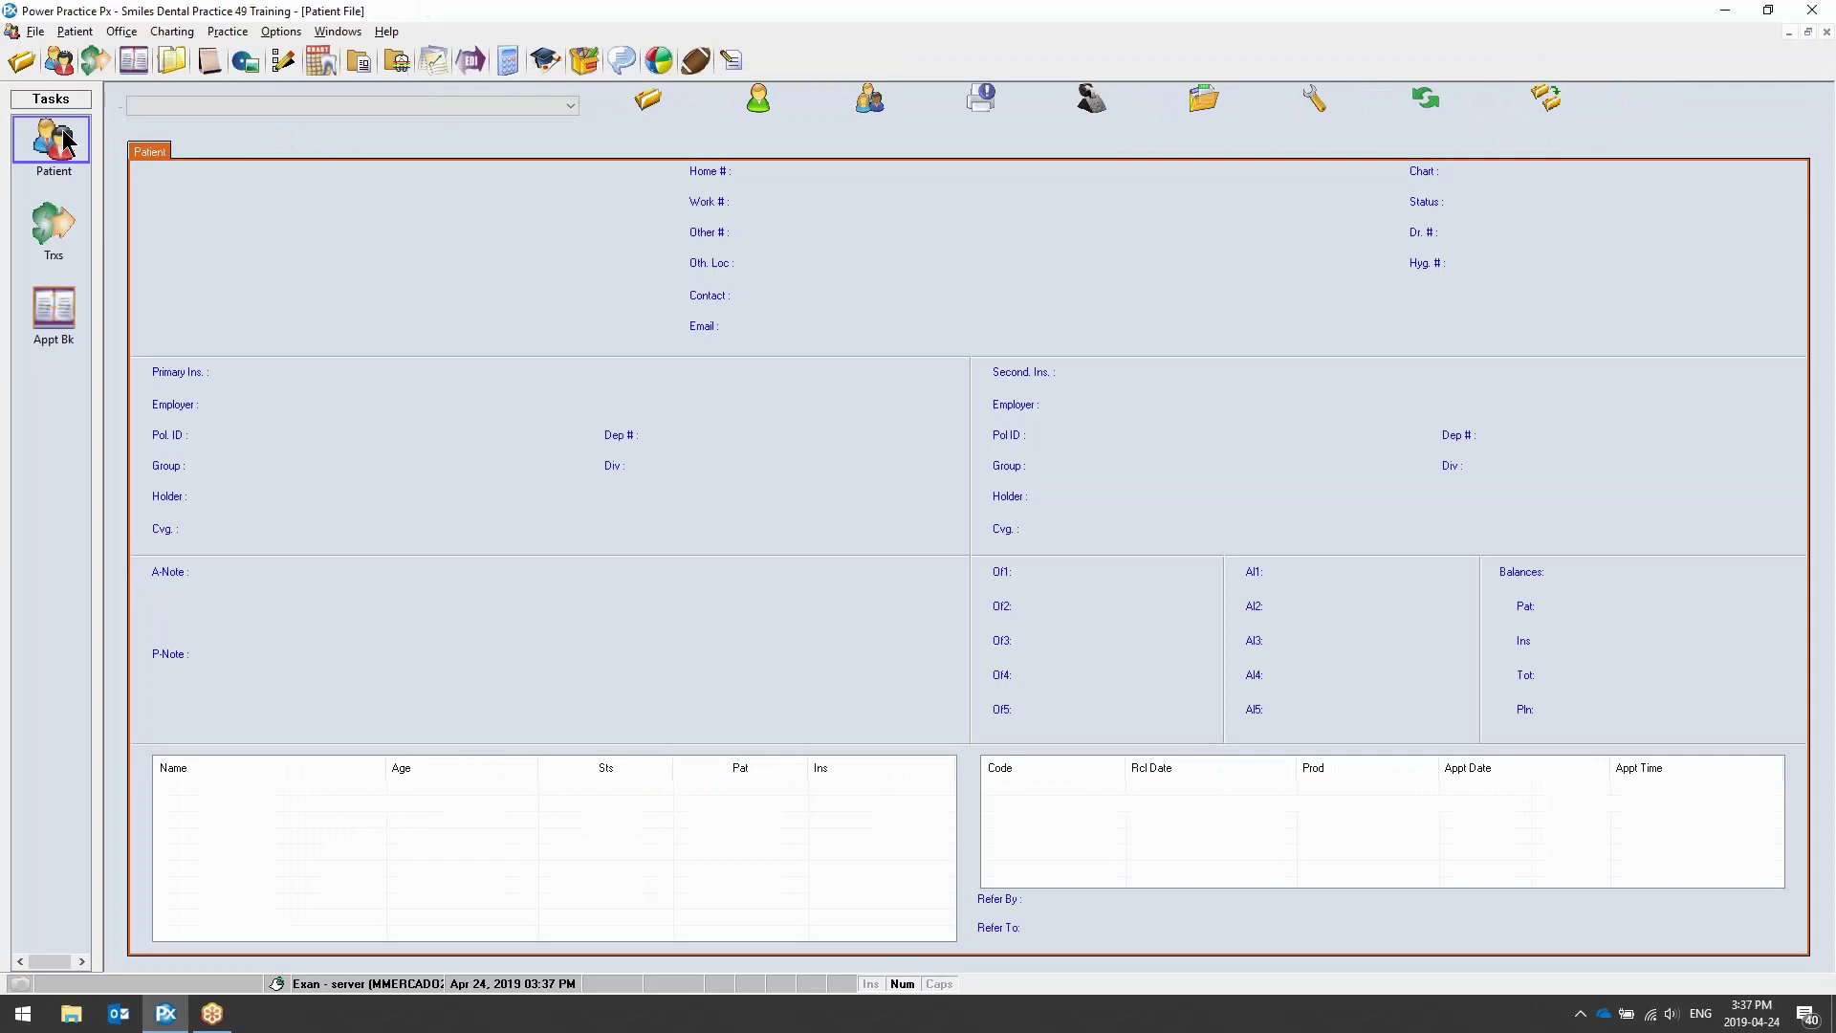
right_click(572, 258)
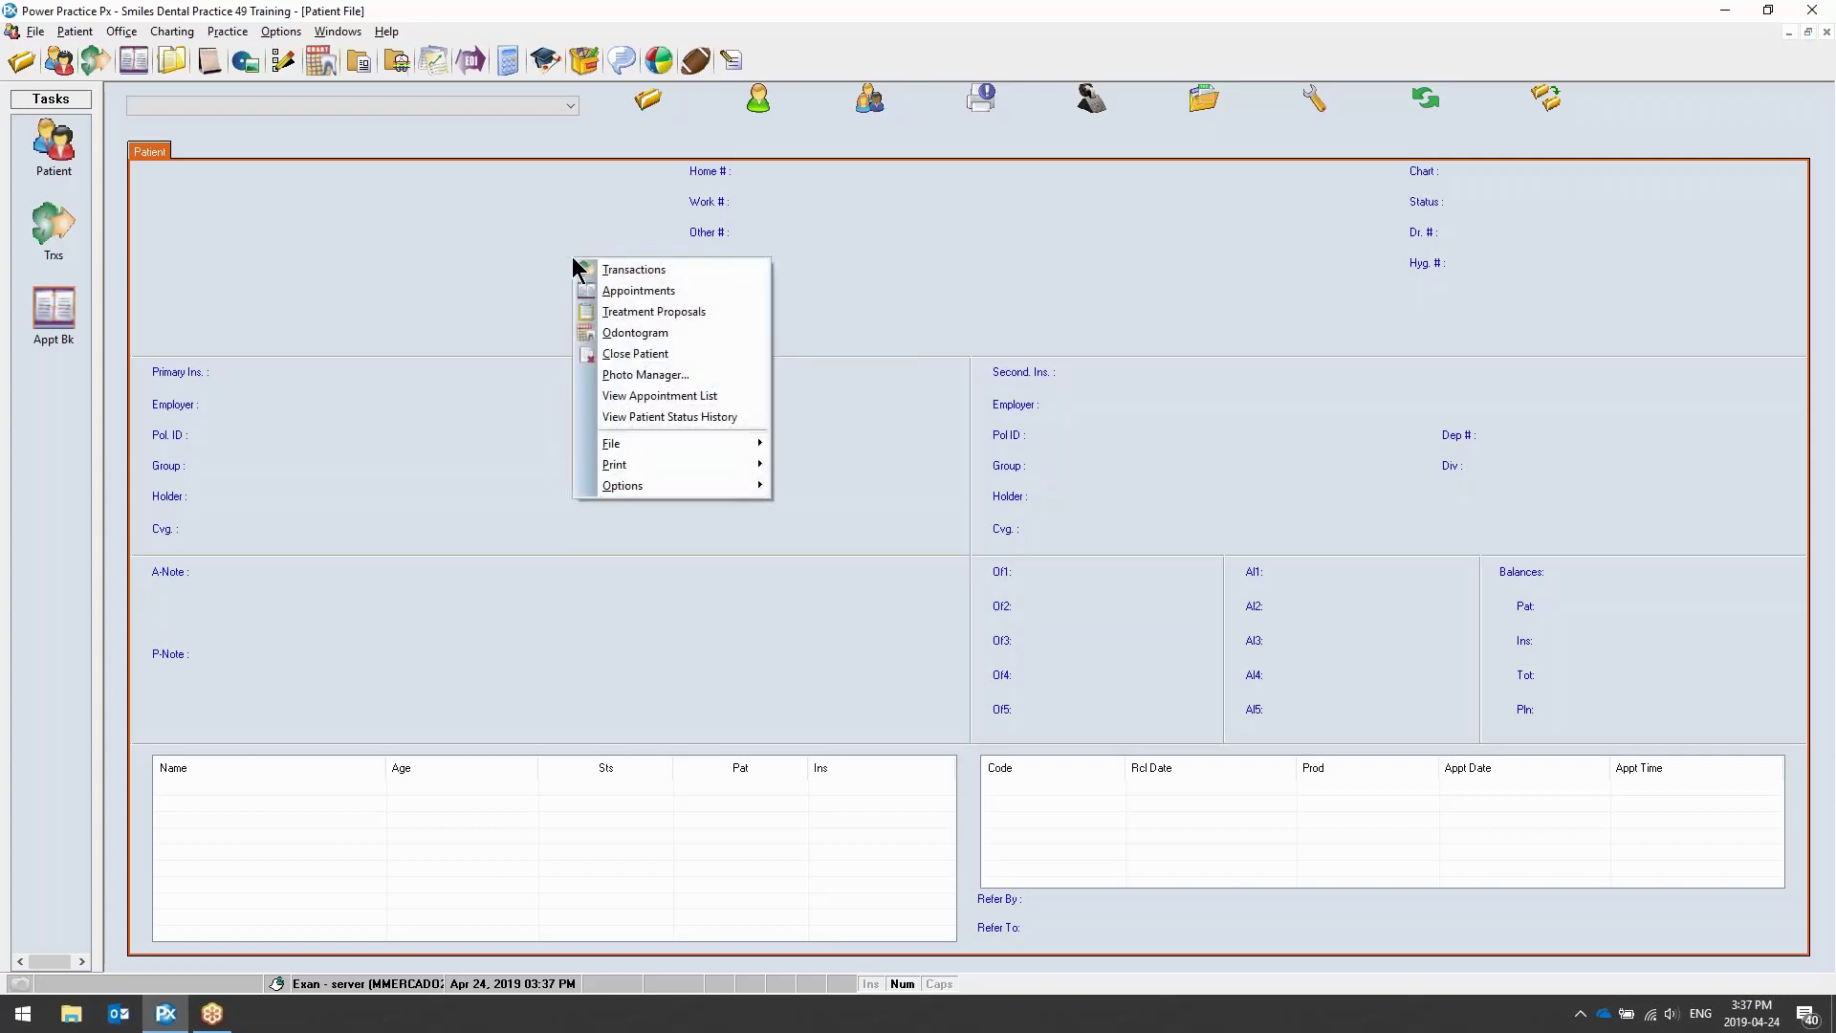
mouse_move(621, 466)
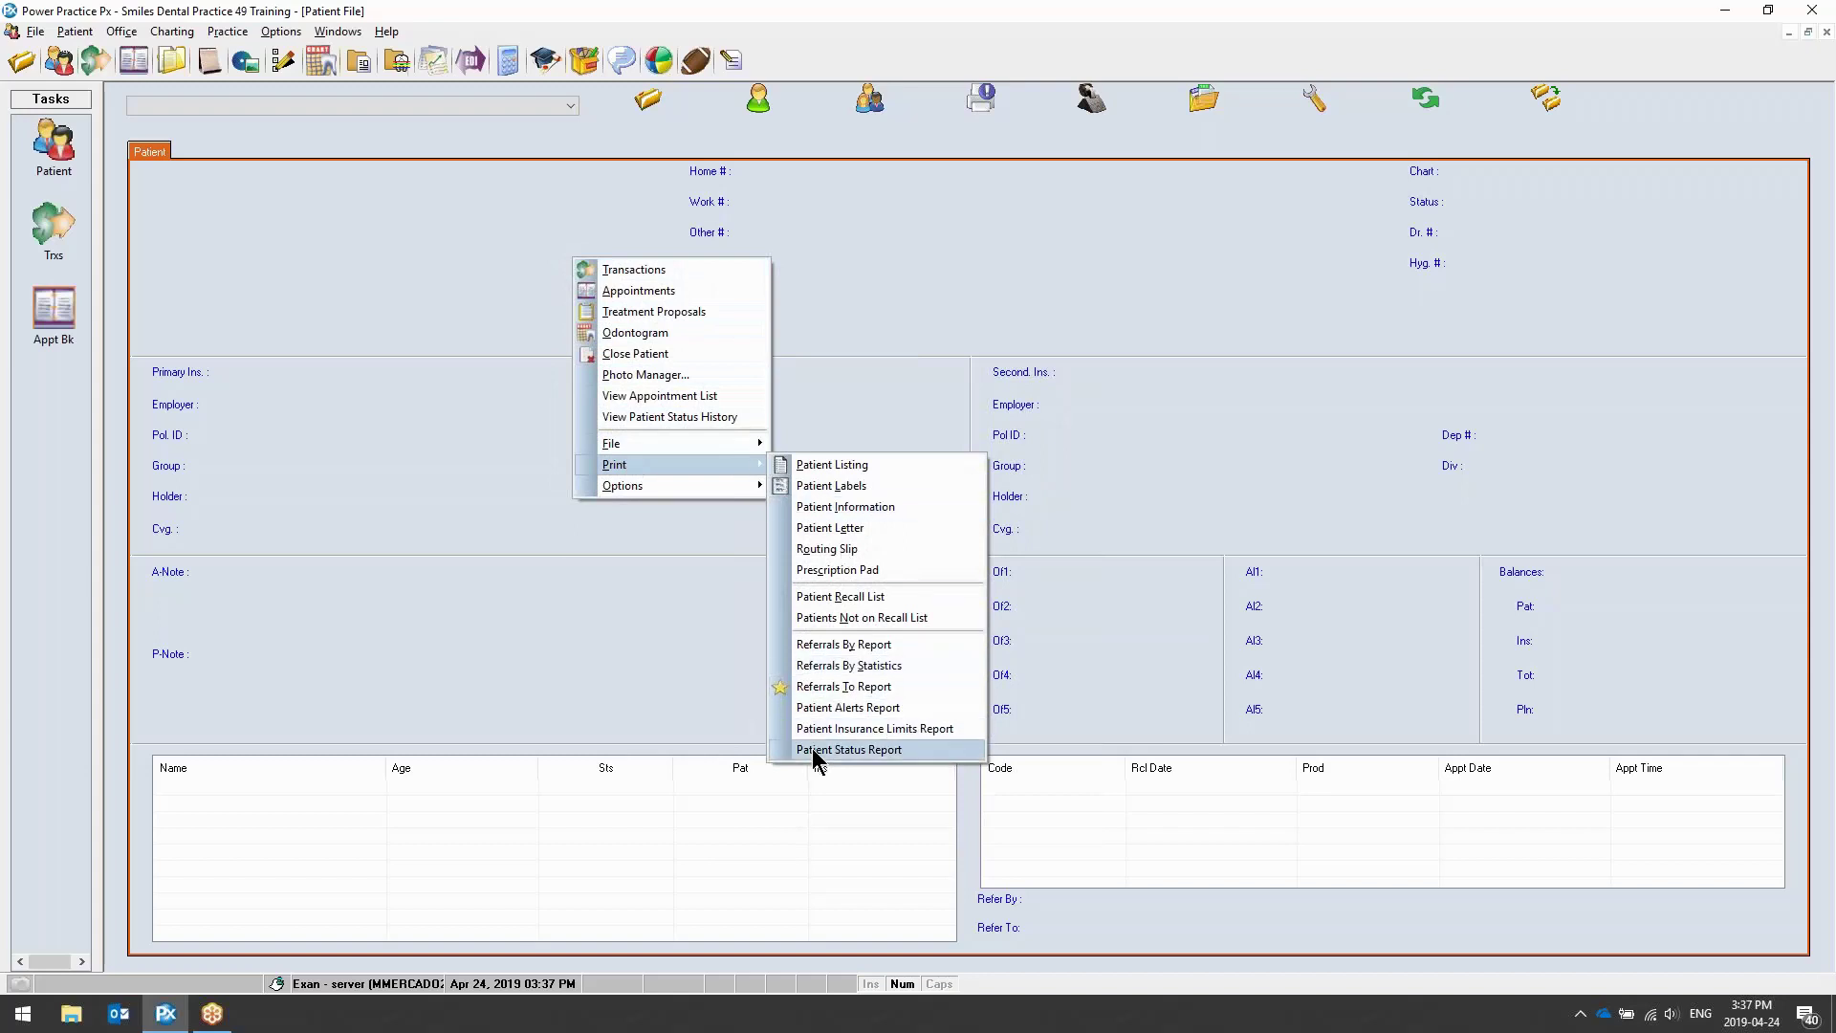
click(815, 750)
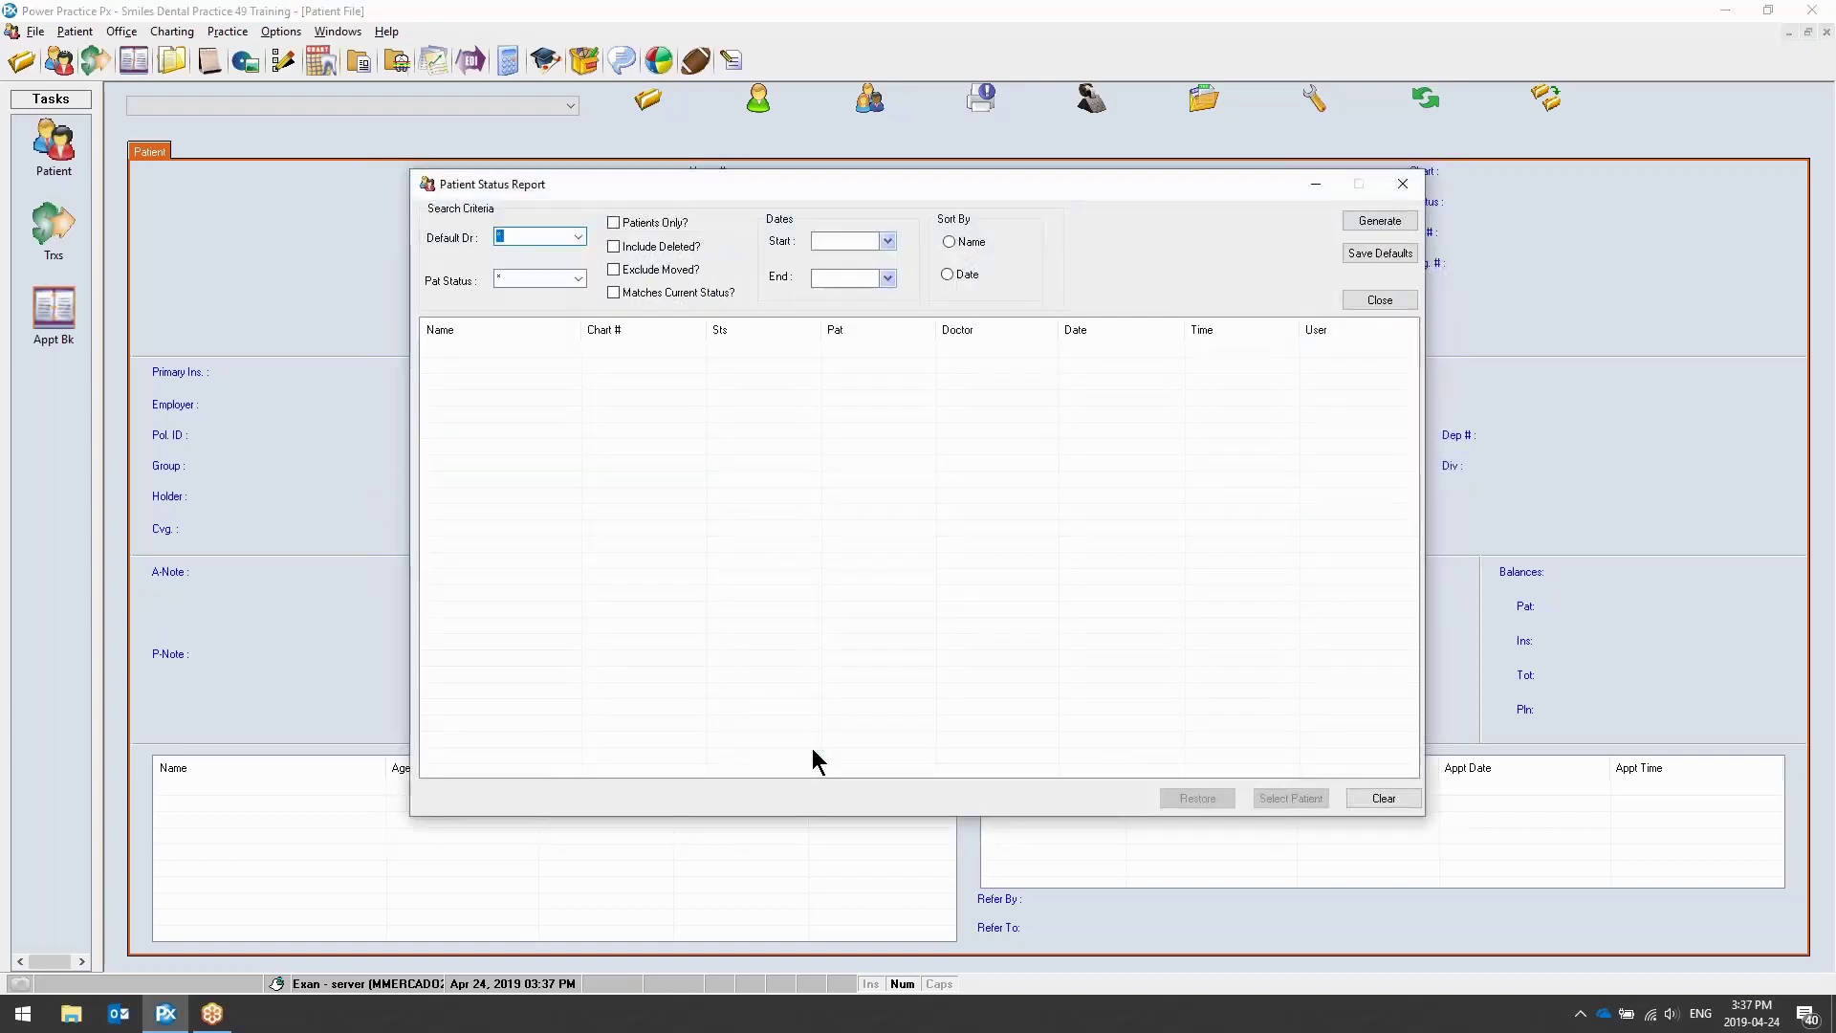
Set the Patient Status Report criteria to all default doctors and all patient statuses, with deleted included and moved excluded
click(578, 237)
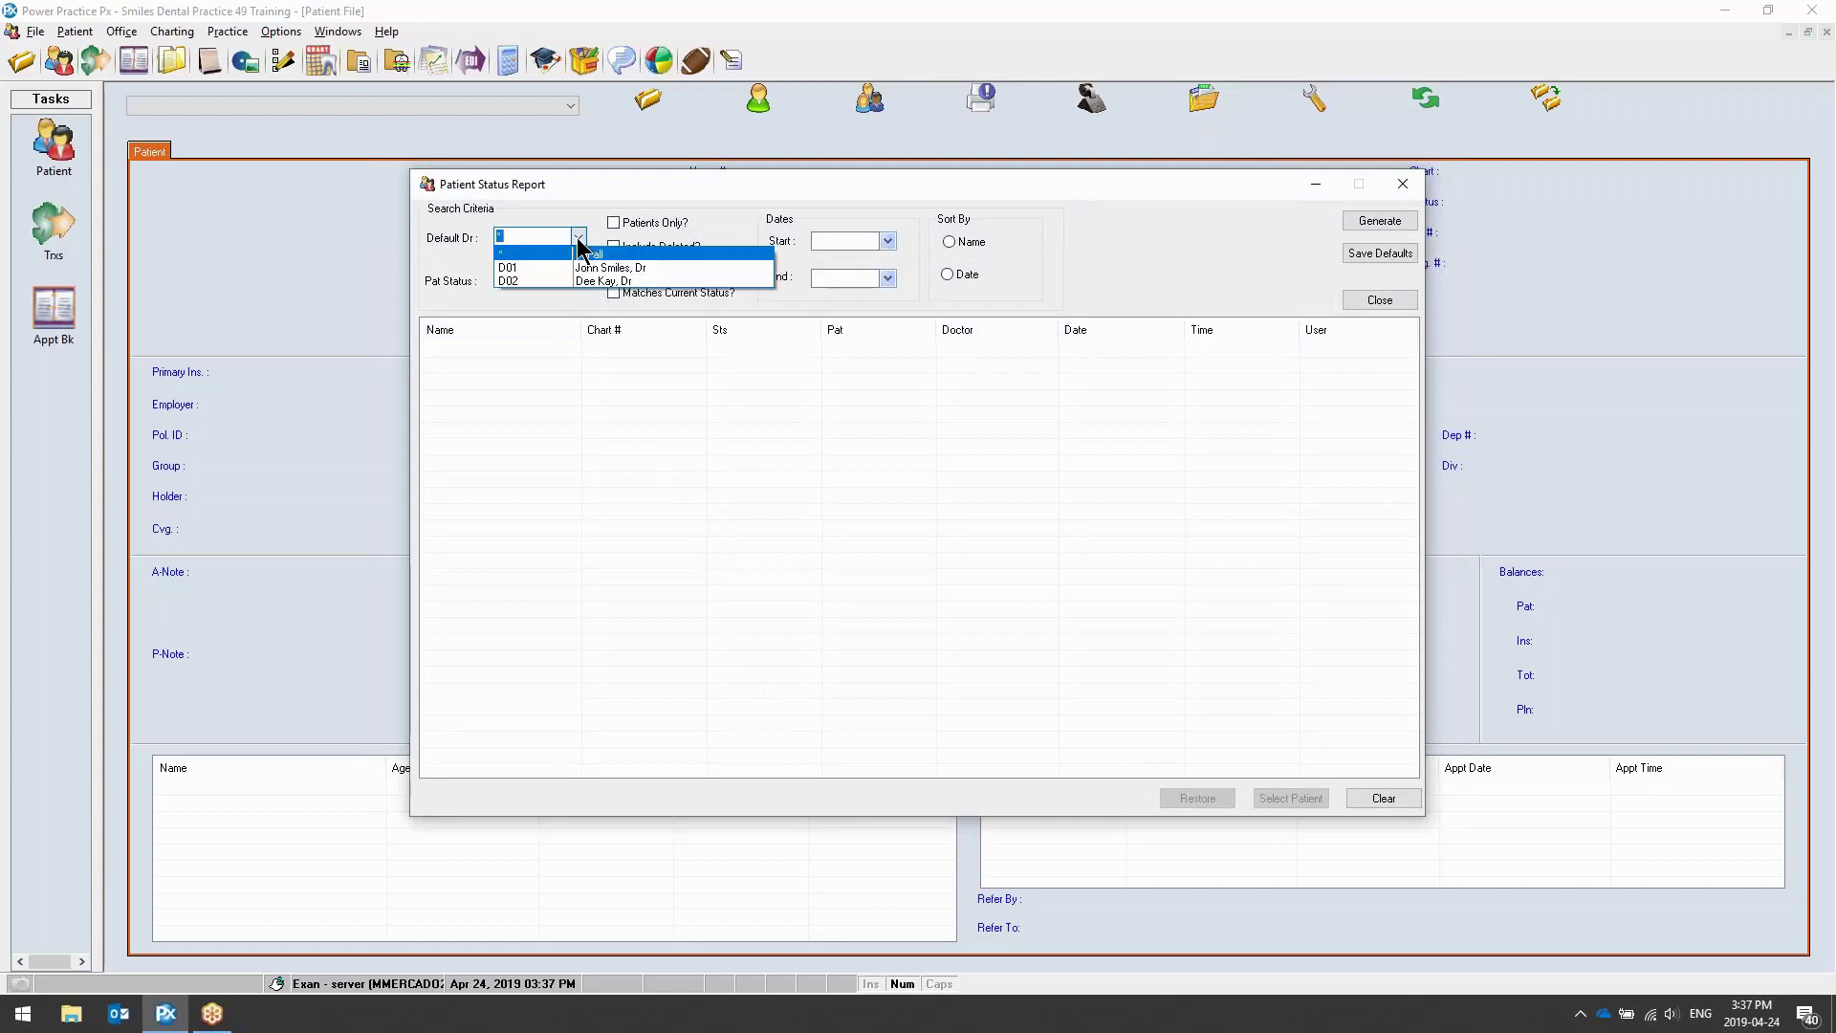
click(585, 257)
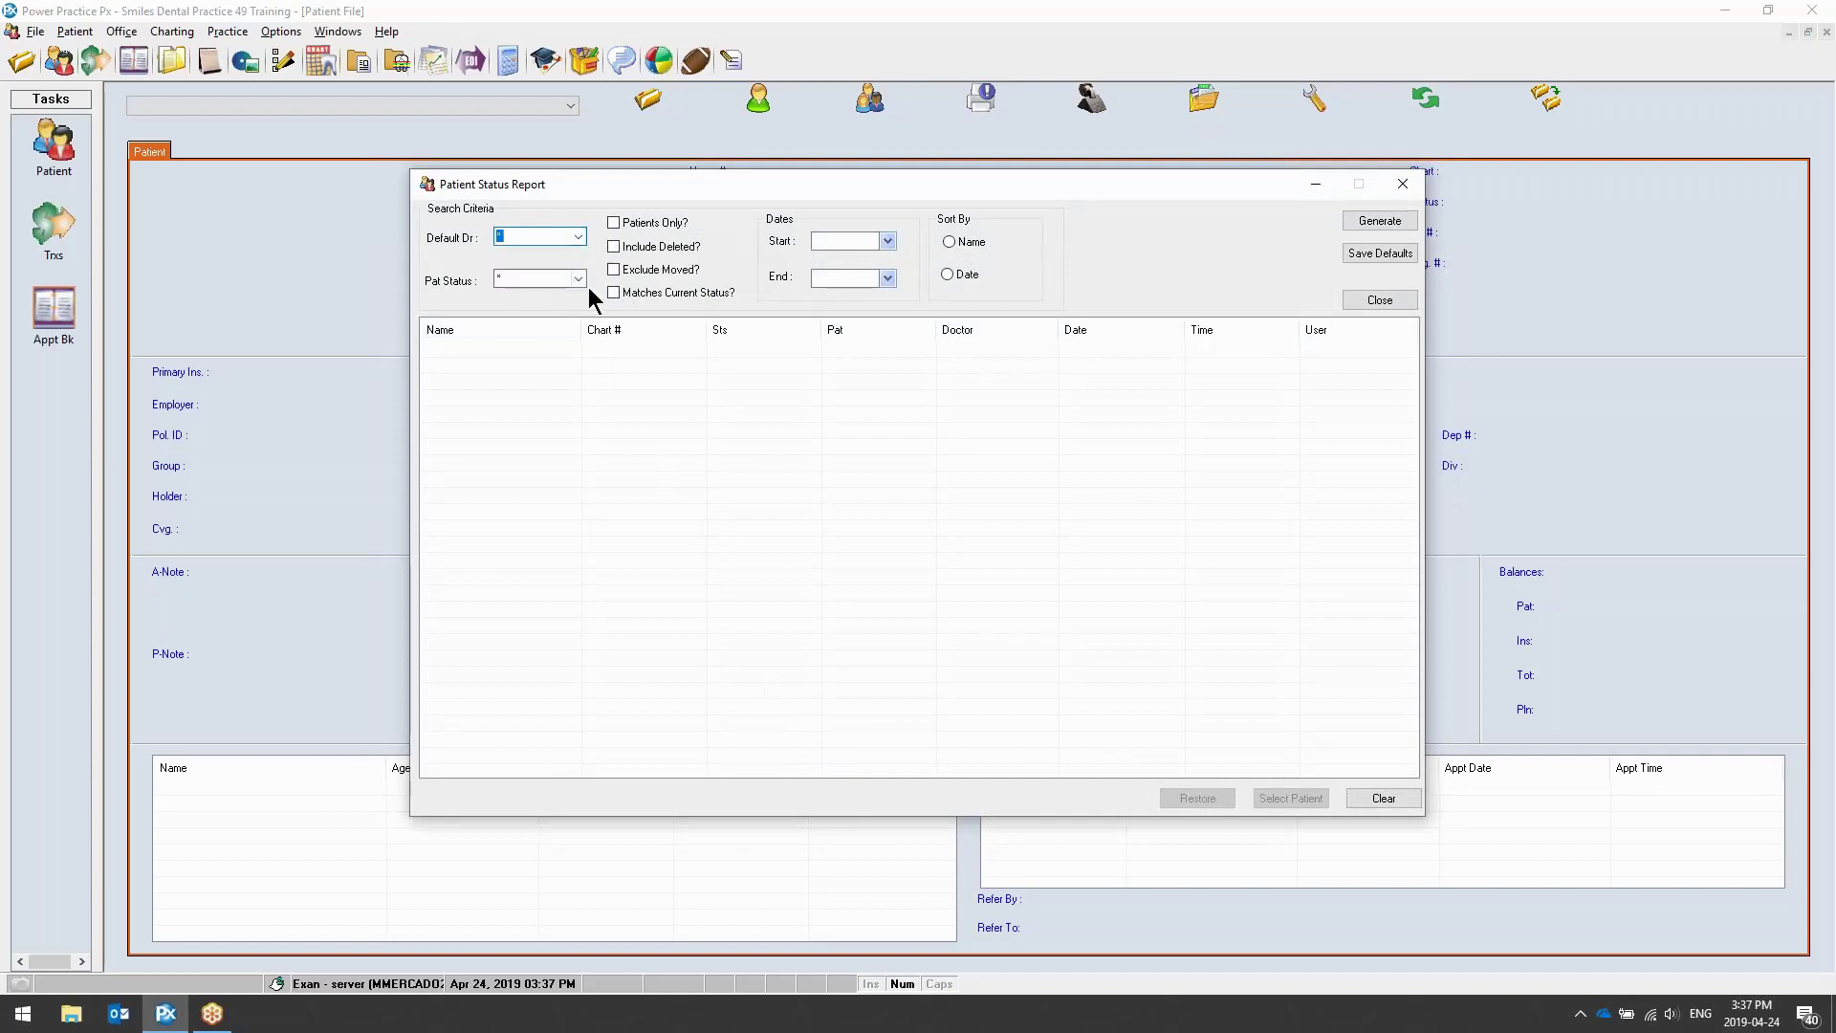
click(578, 278)
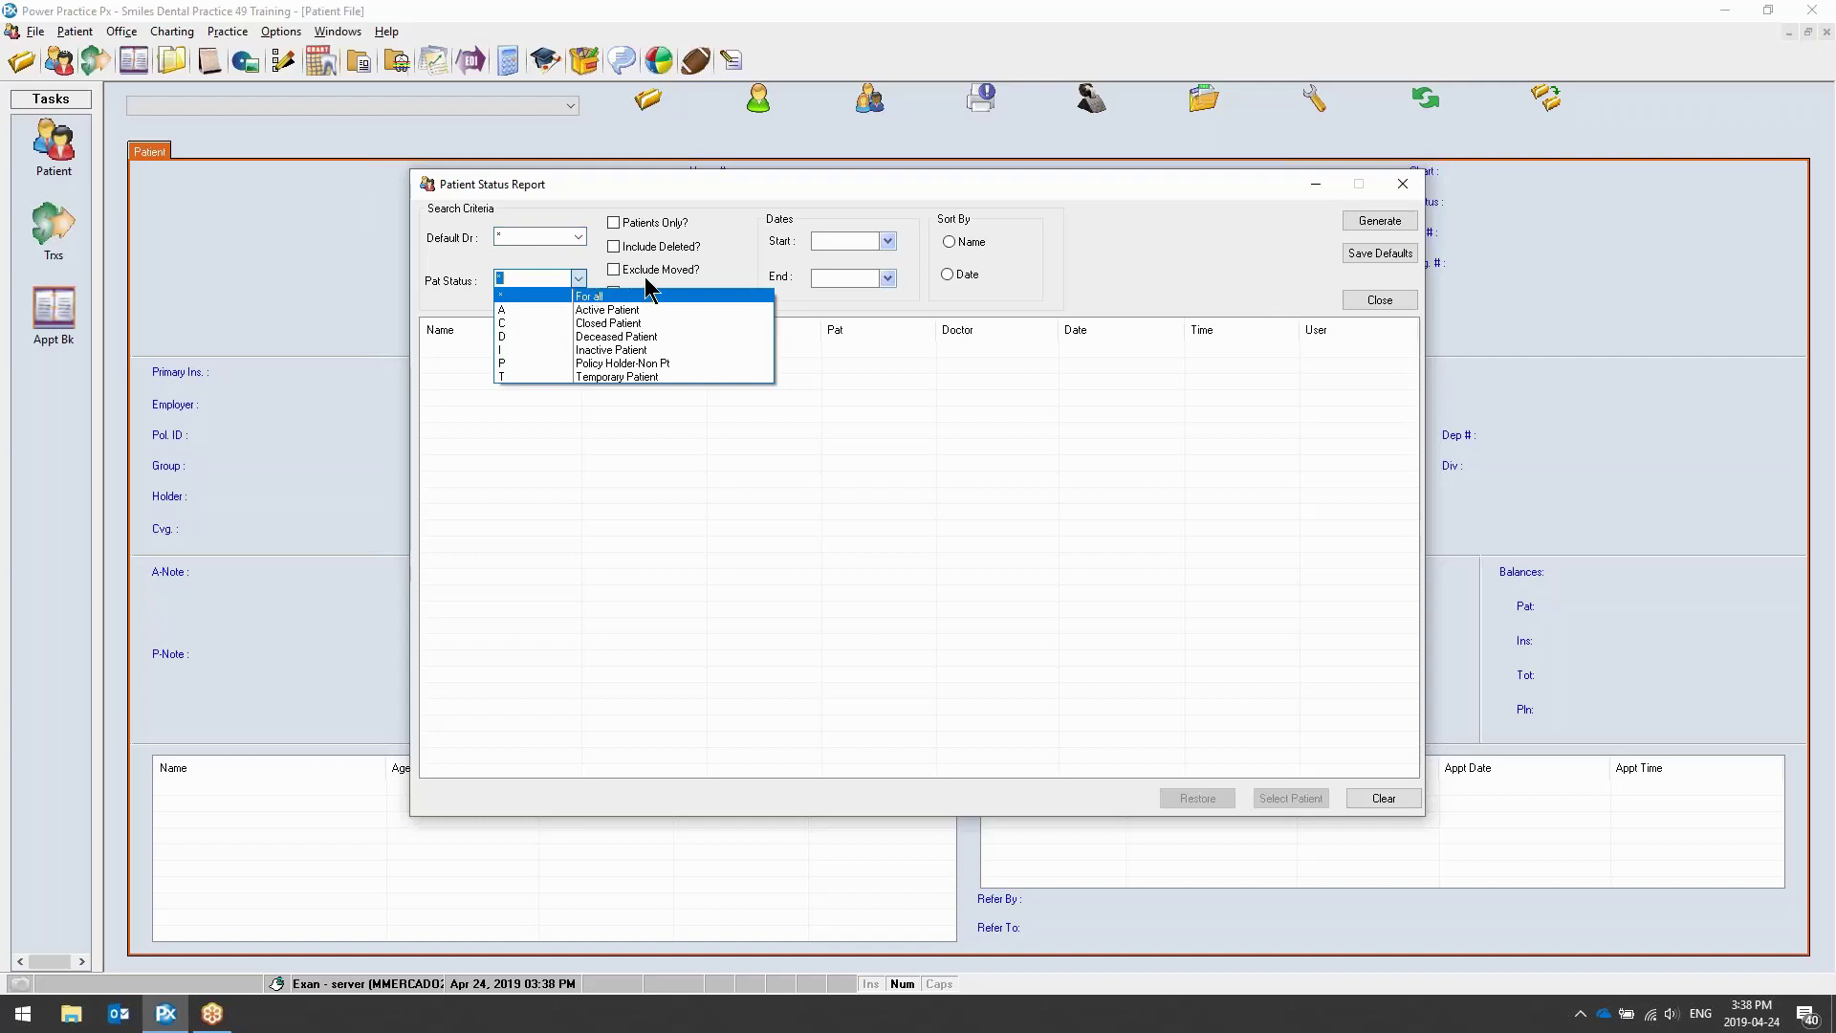
click(623, 297)
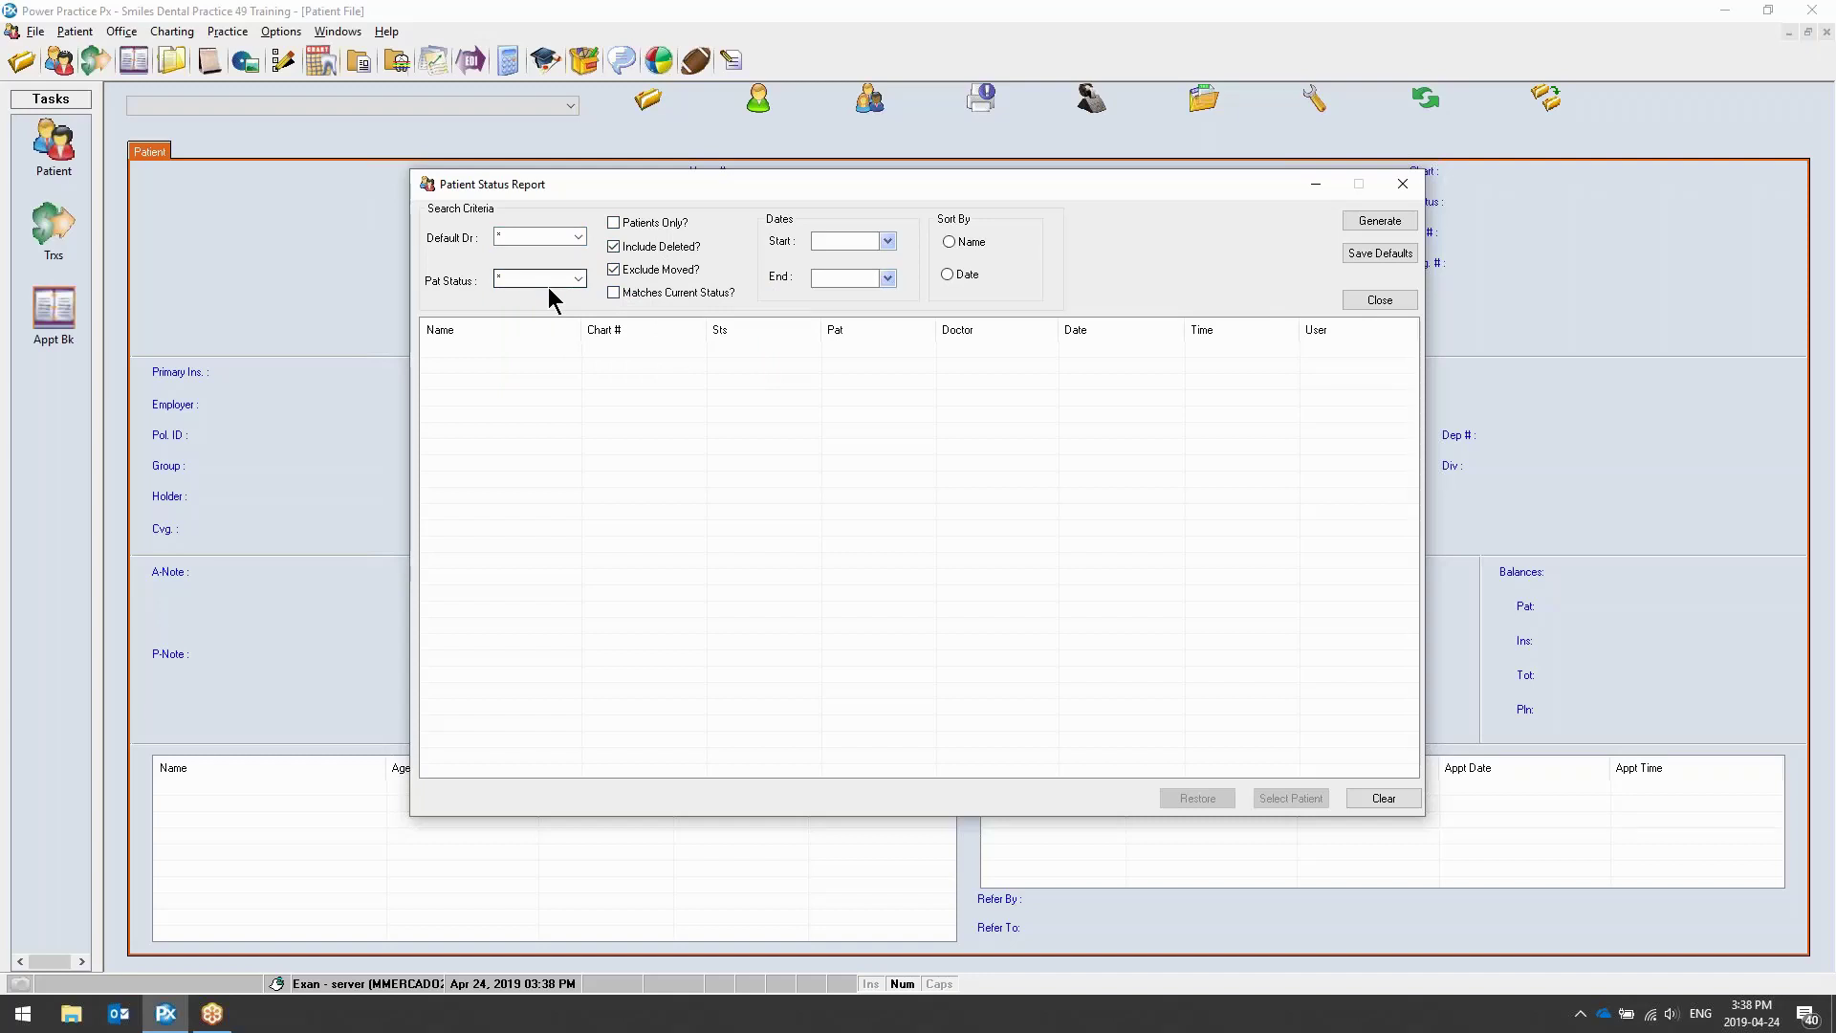
Generate the Patient Status Report for 01/01/2019 through 04/24/2019, sorted by date
click(888, 243)
click(899, 292)
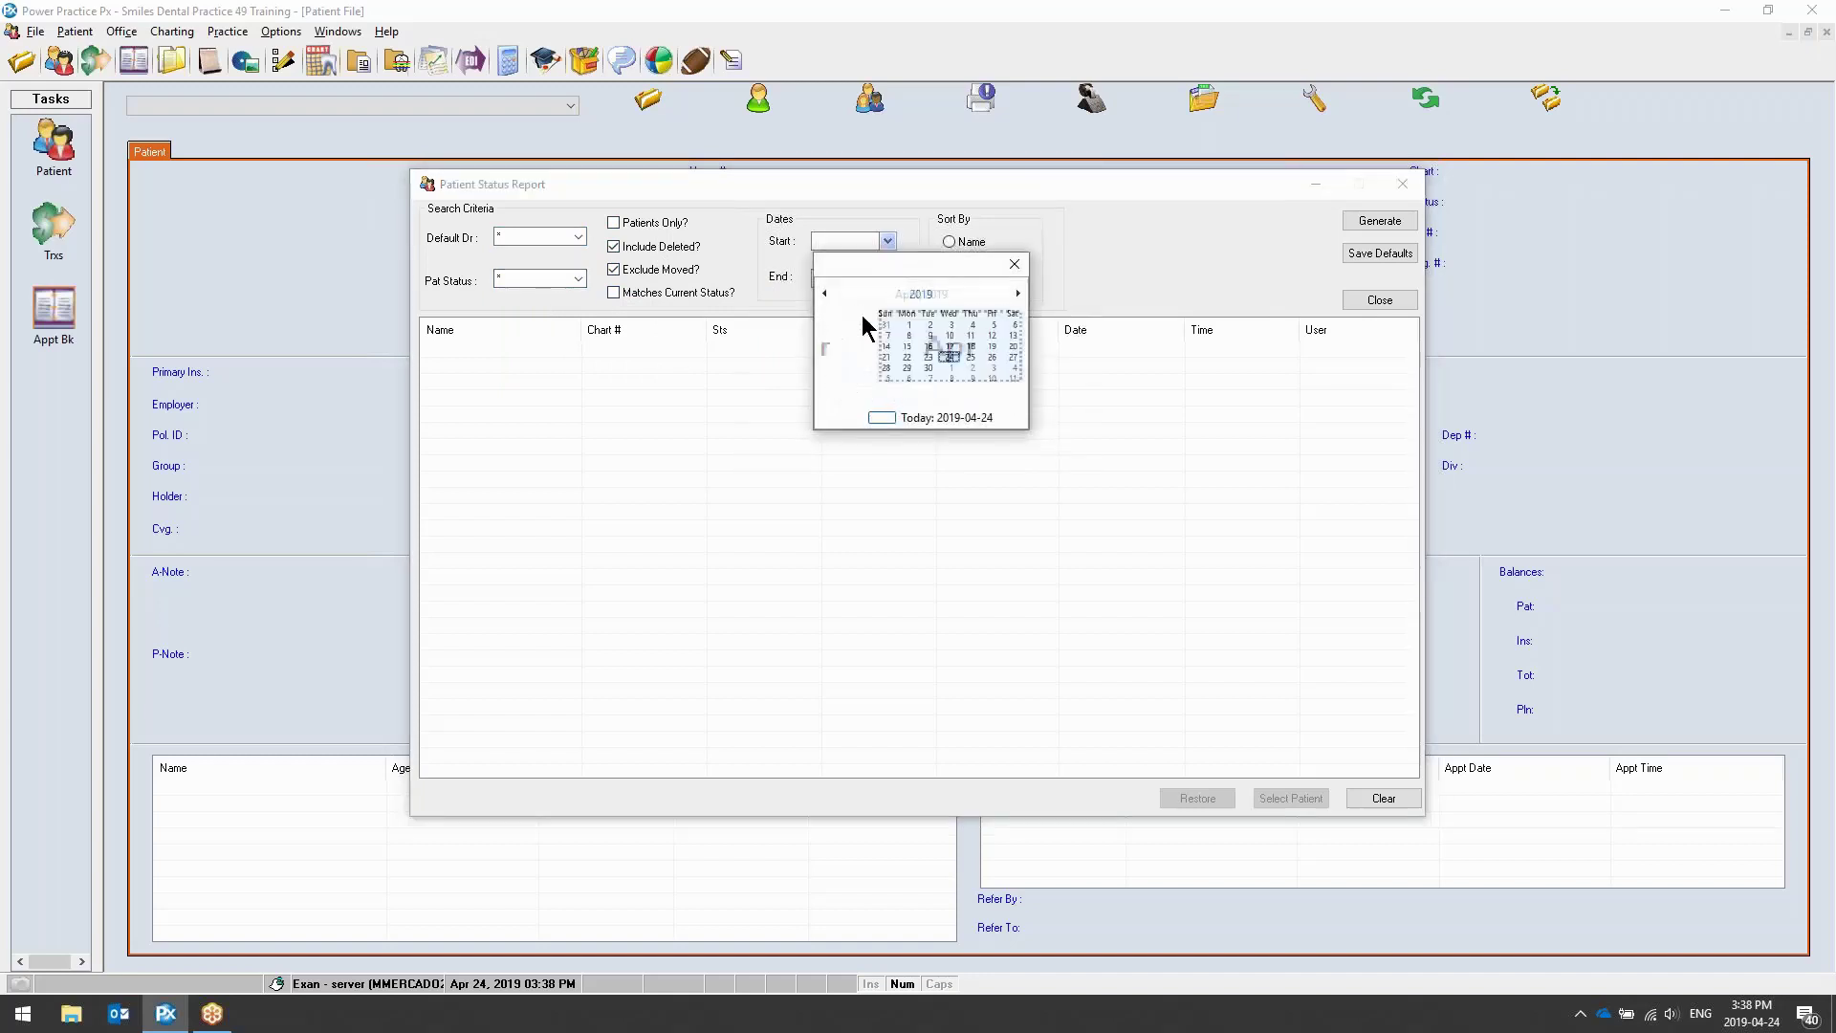
click(845, 326)
click(894, 330)
click(888, 277)
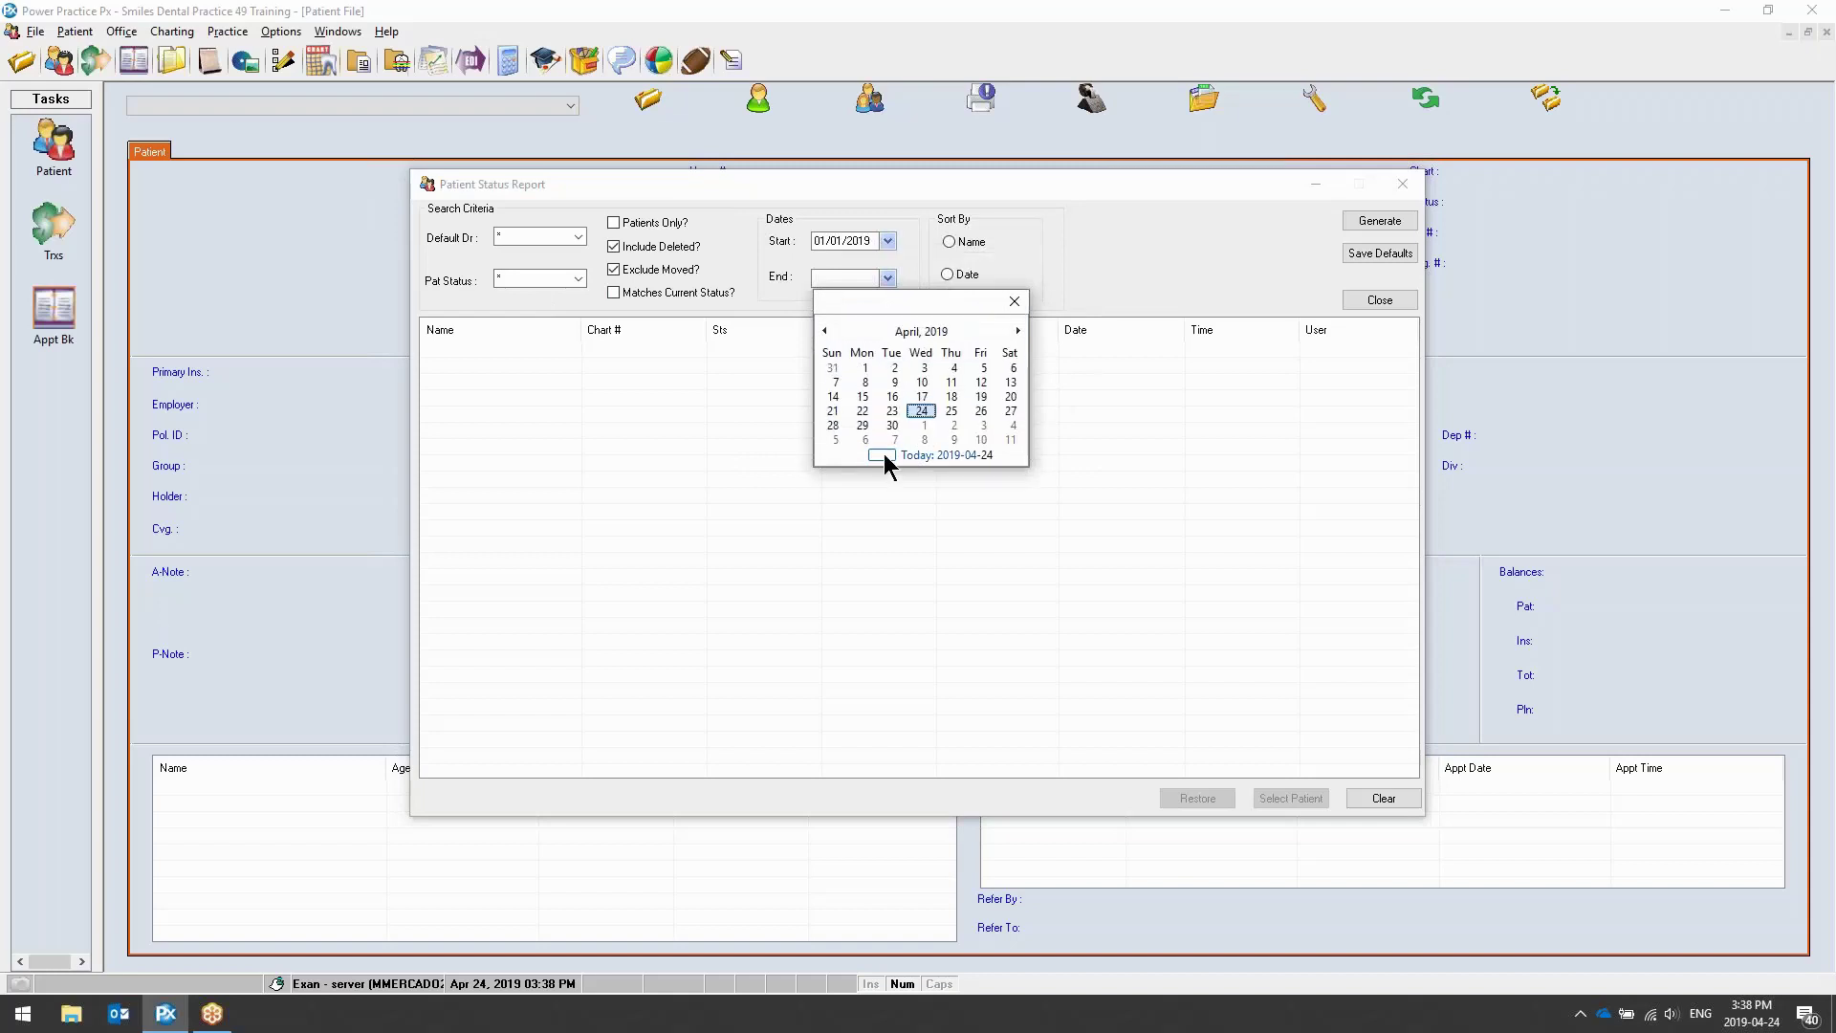
click(884, 453)
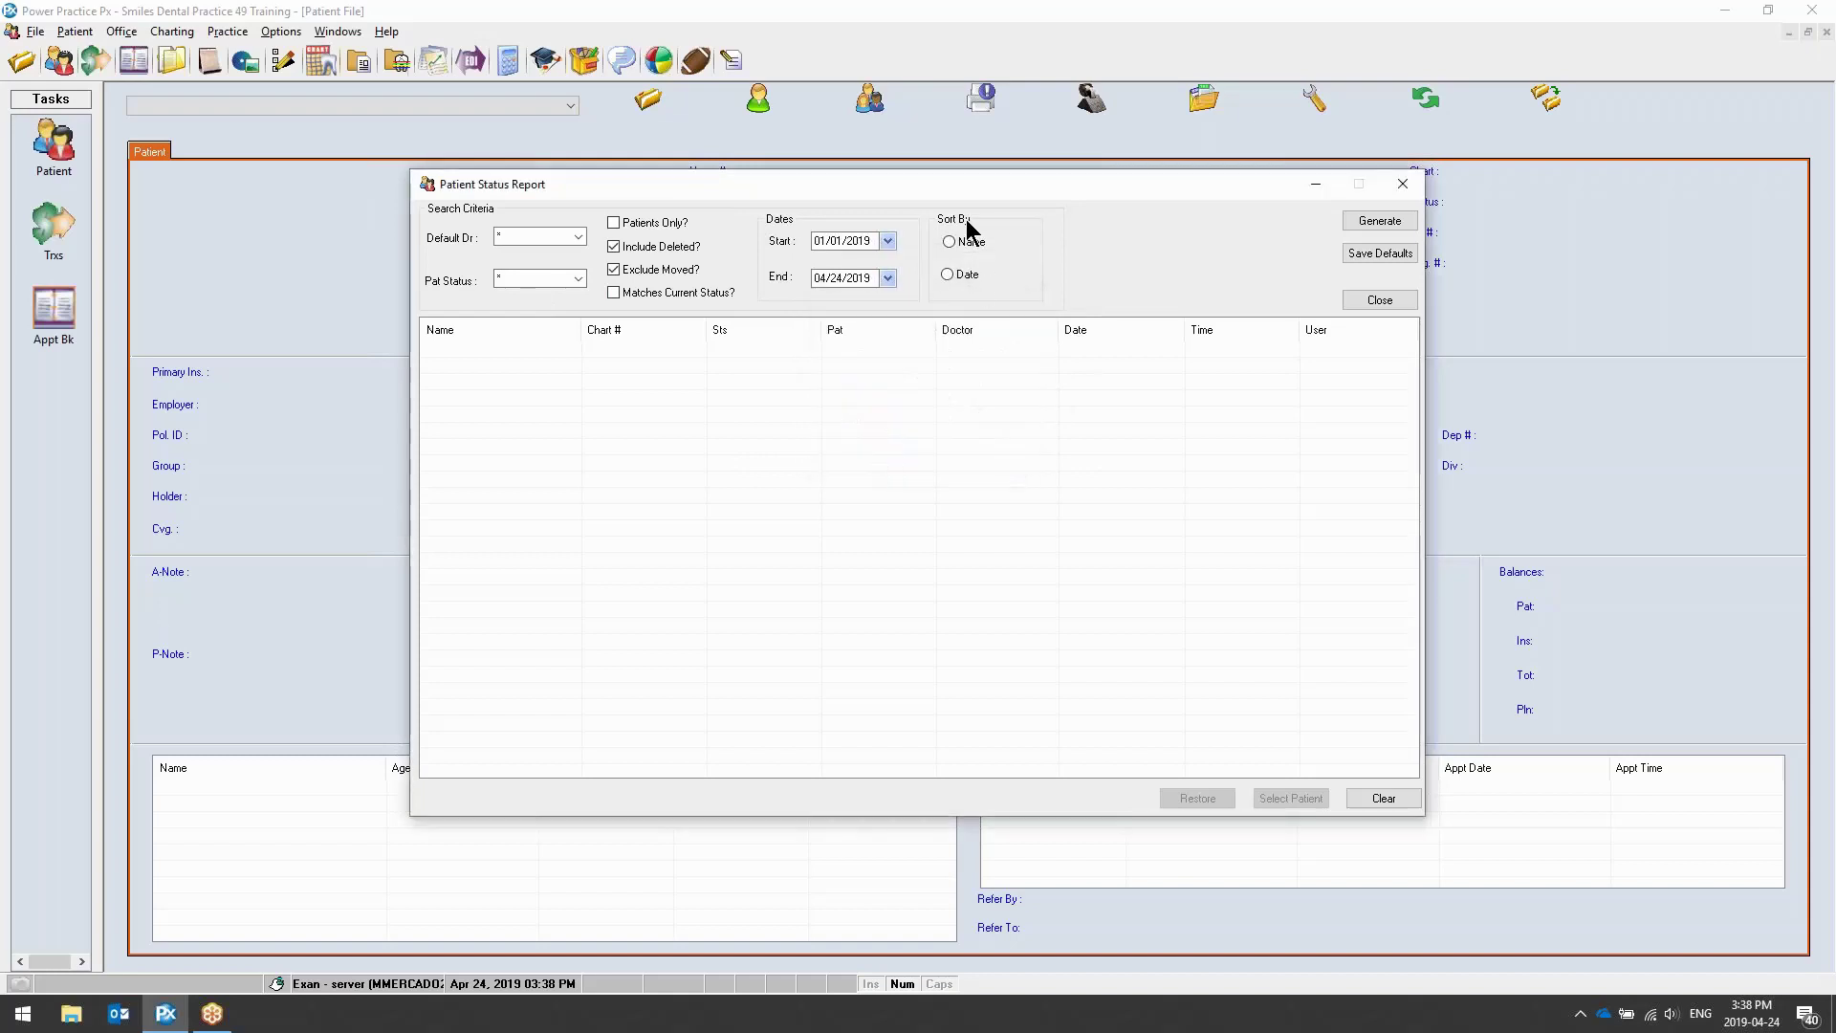
click(968, 274)
click(1377, 221)
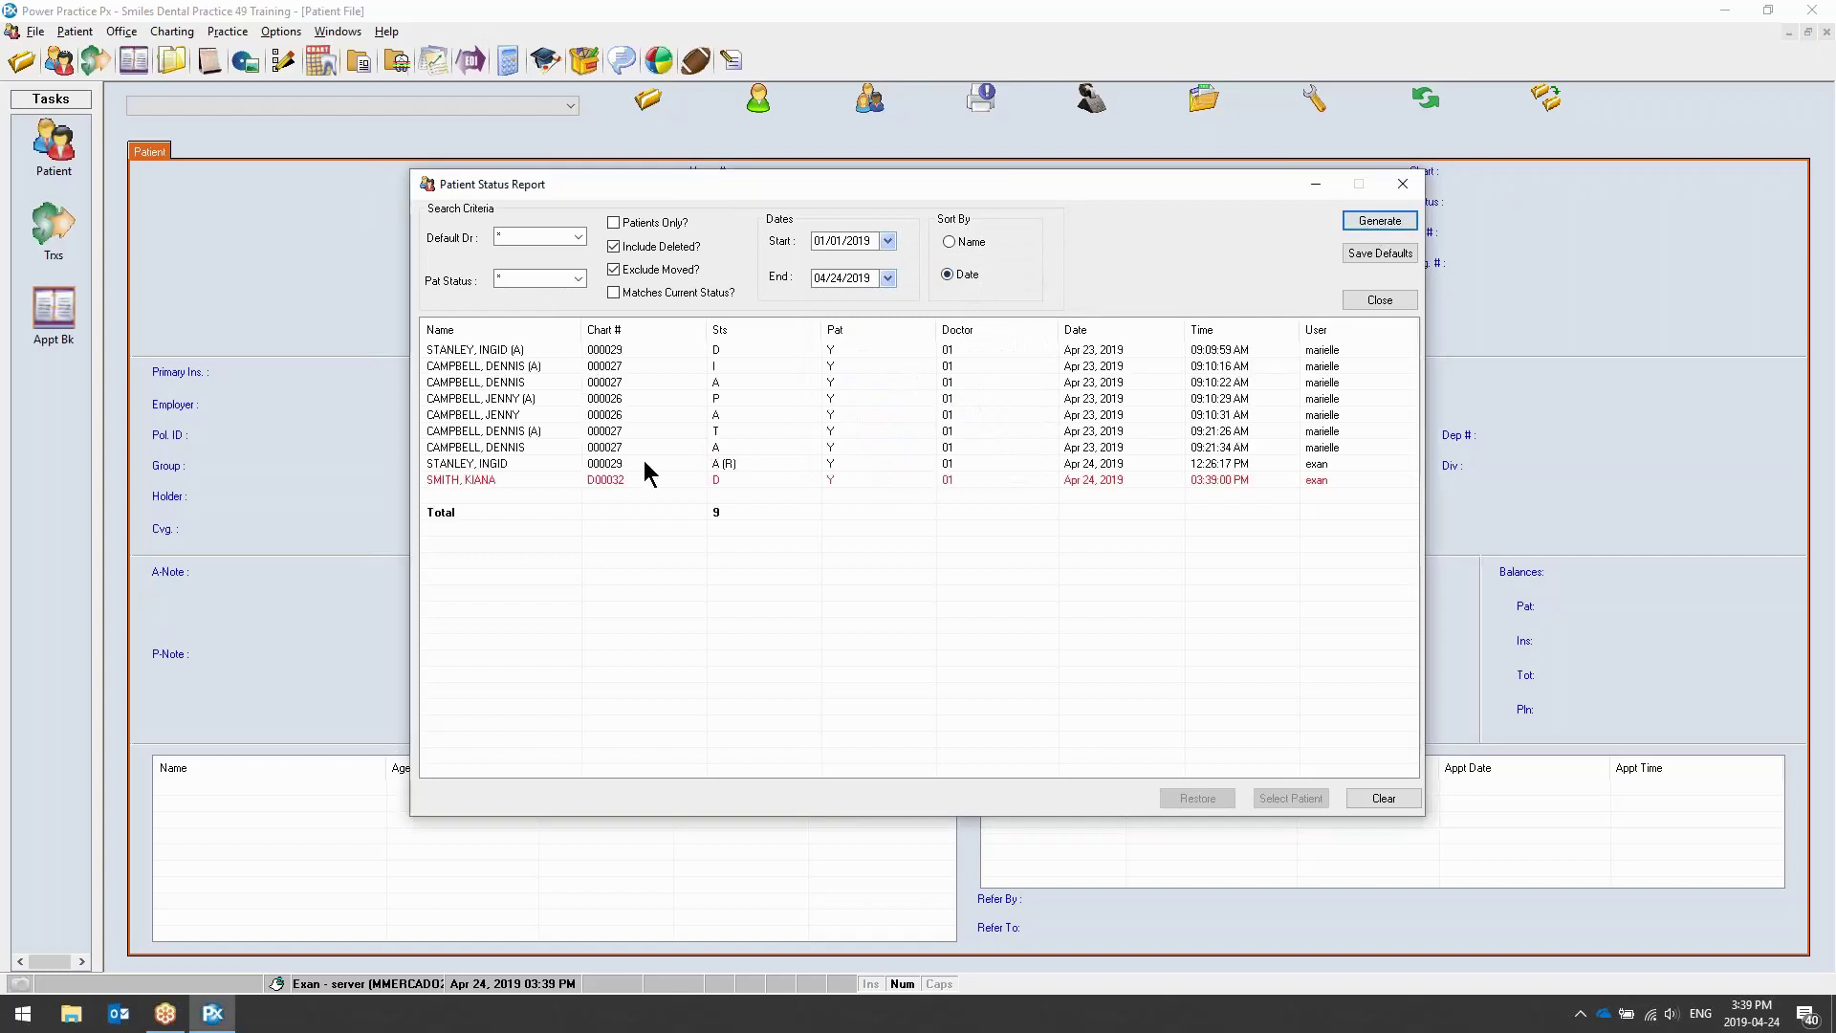
View the status history of the patient with the T status entry in chronological order, excluding moved, and close it
click(572, 429)
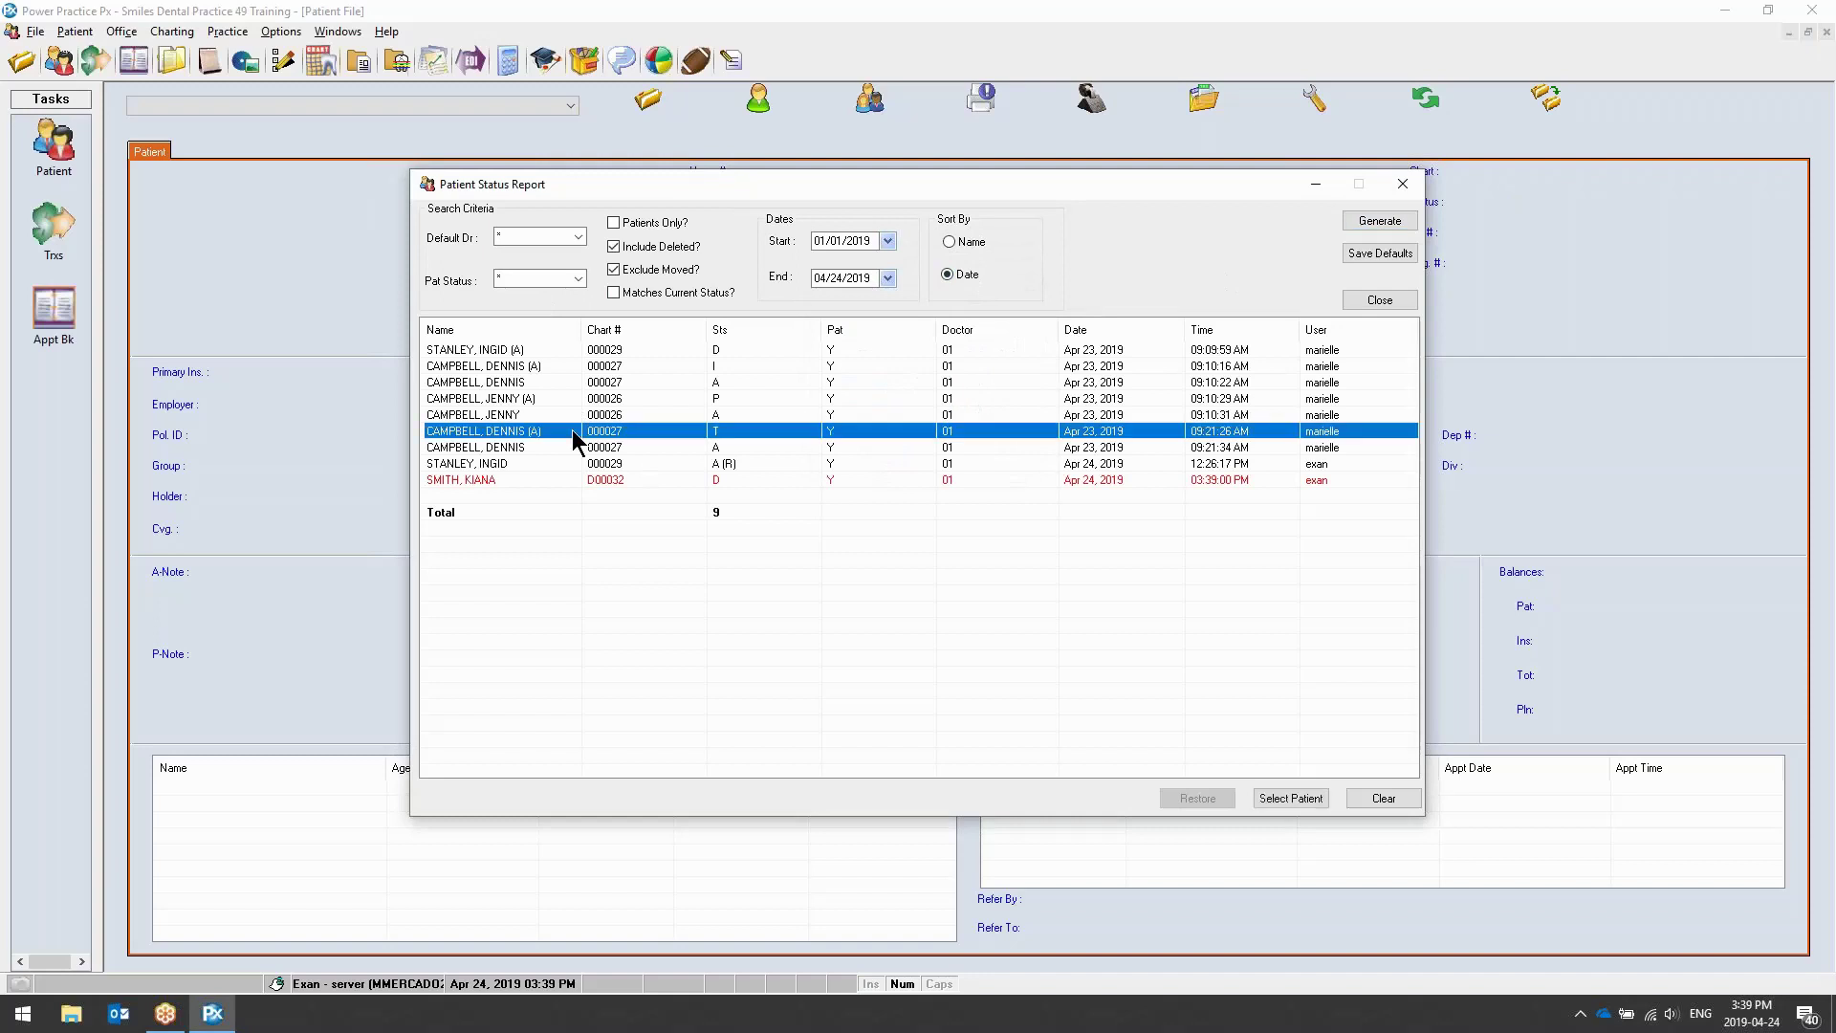
right_click(572, 428)
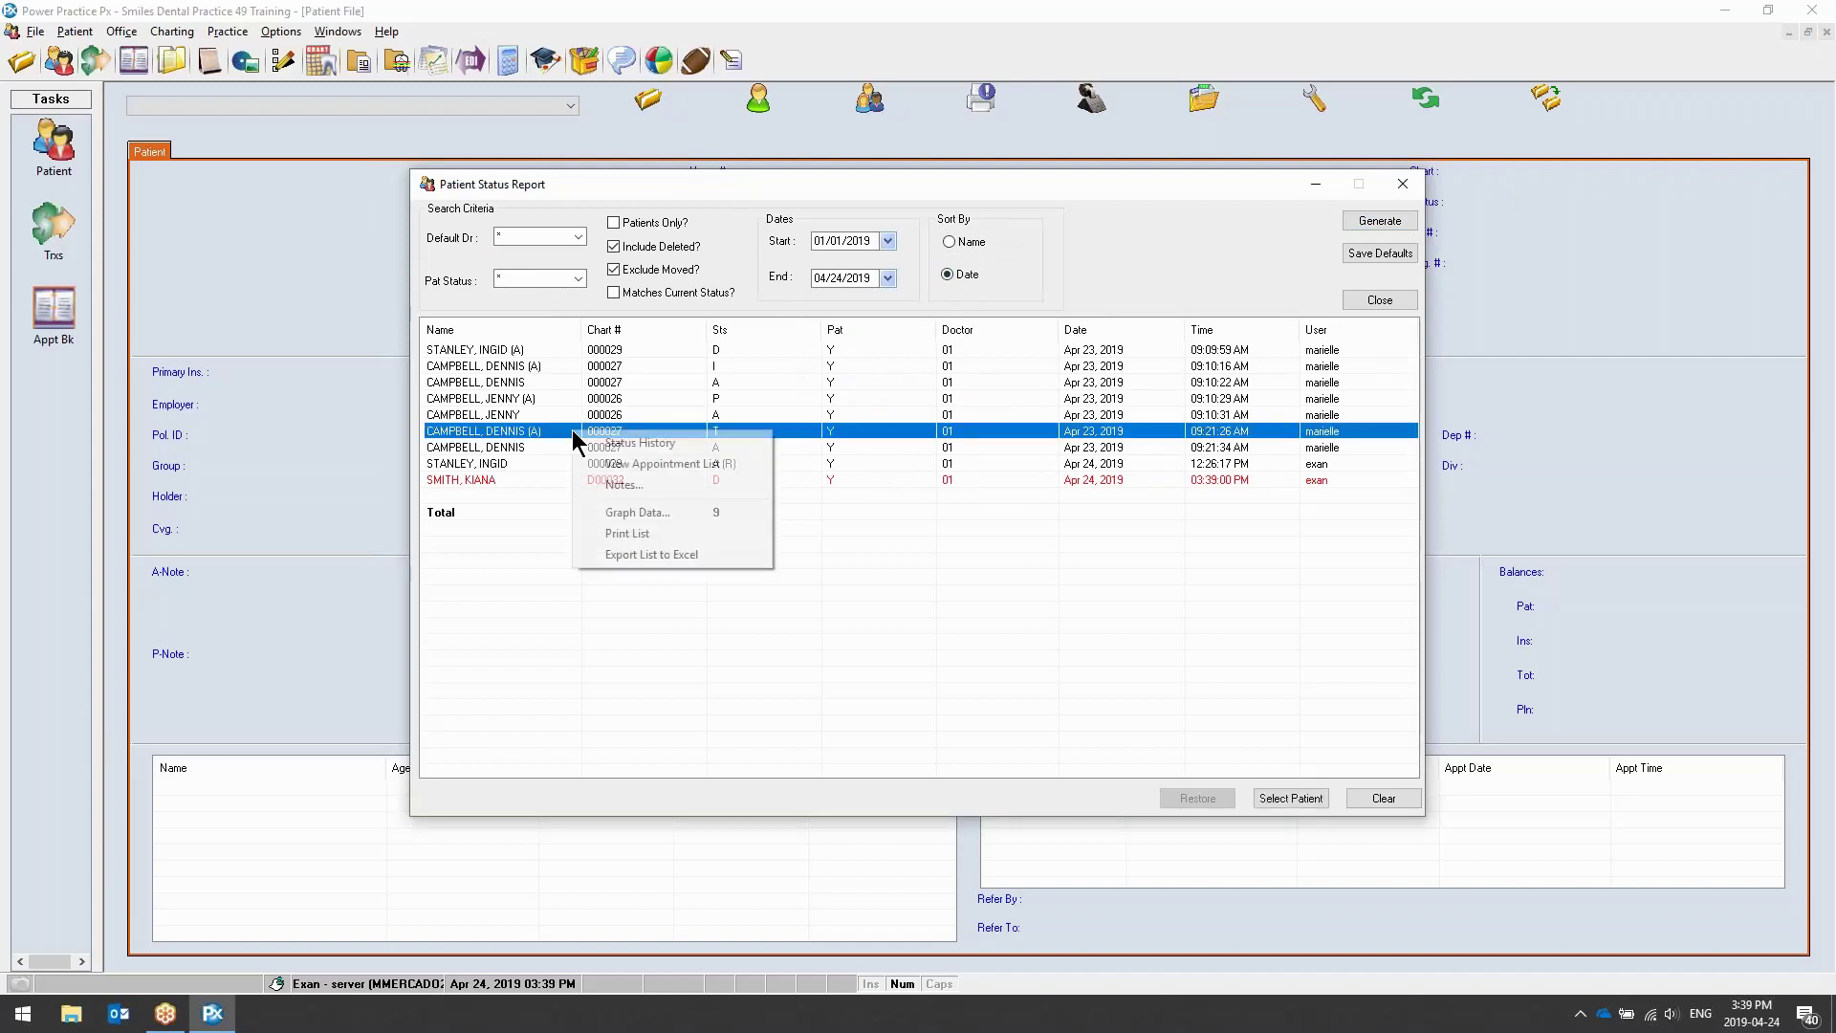
click(621, 444)
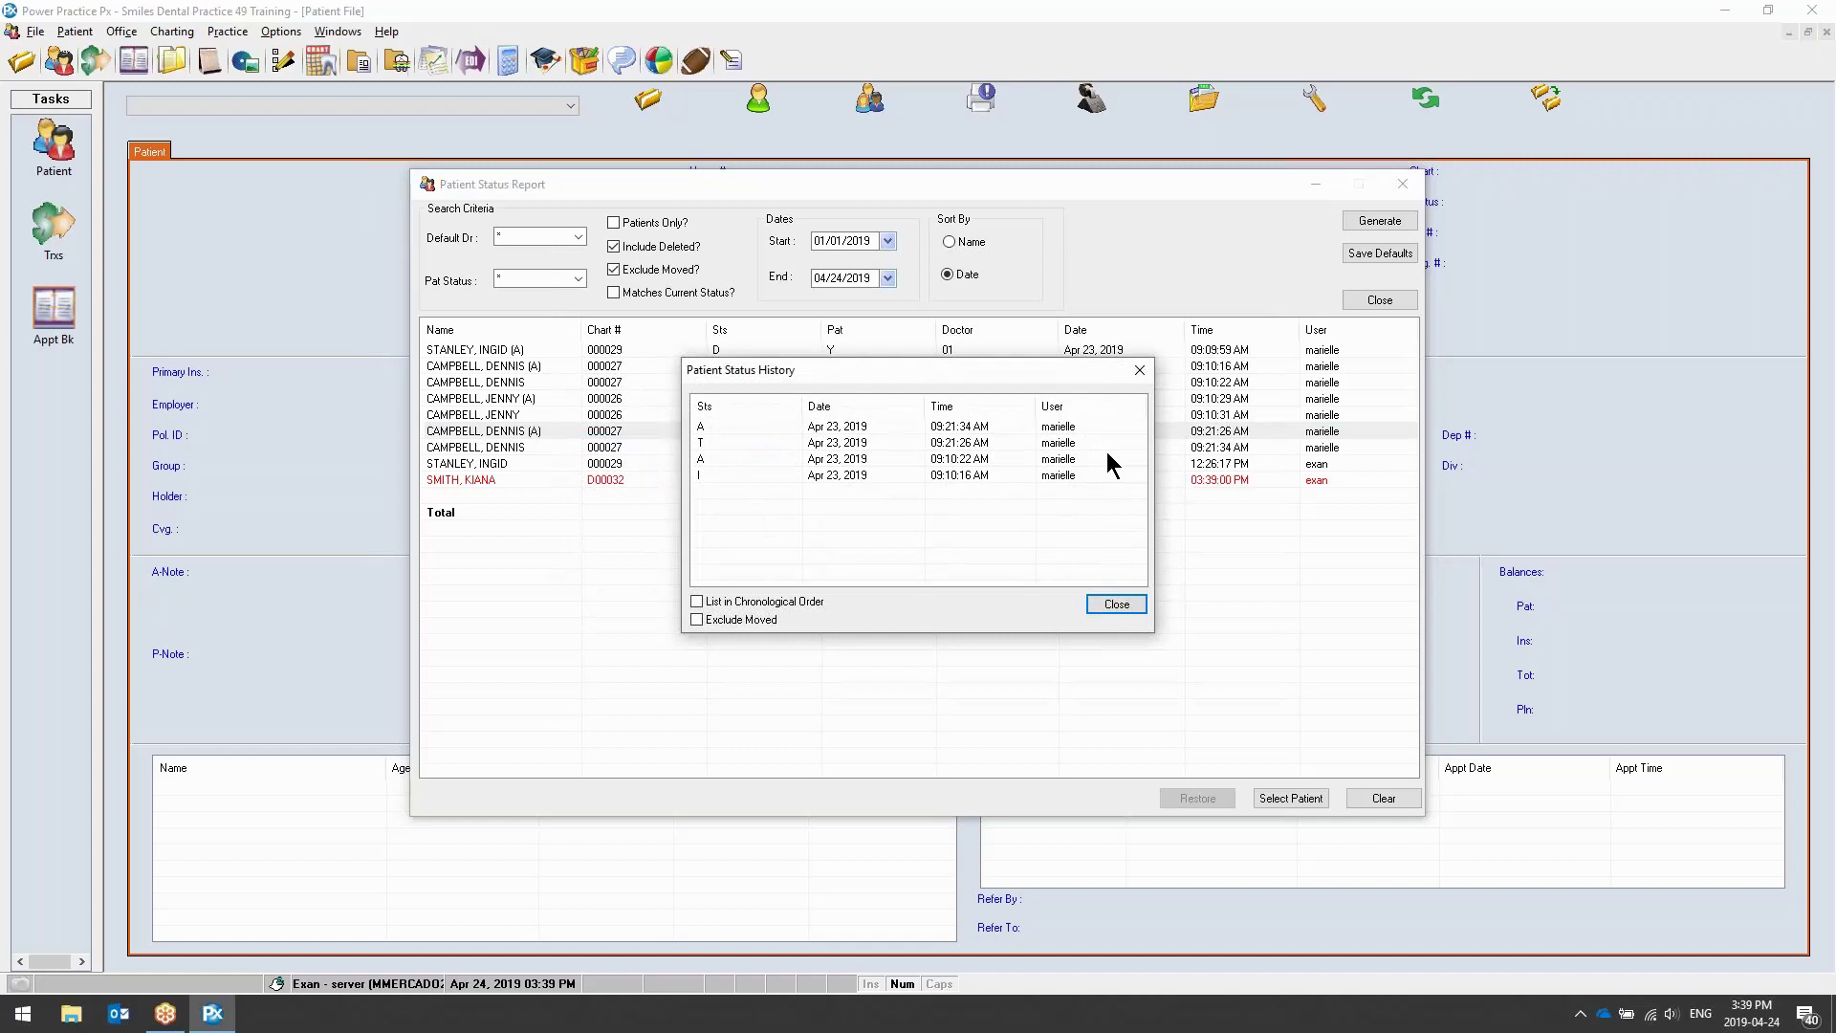
click(757, 603)
click(752, 620)
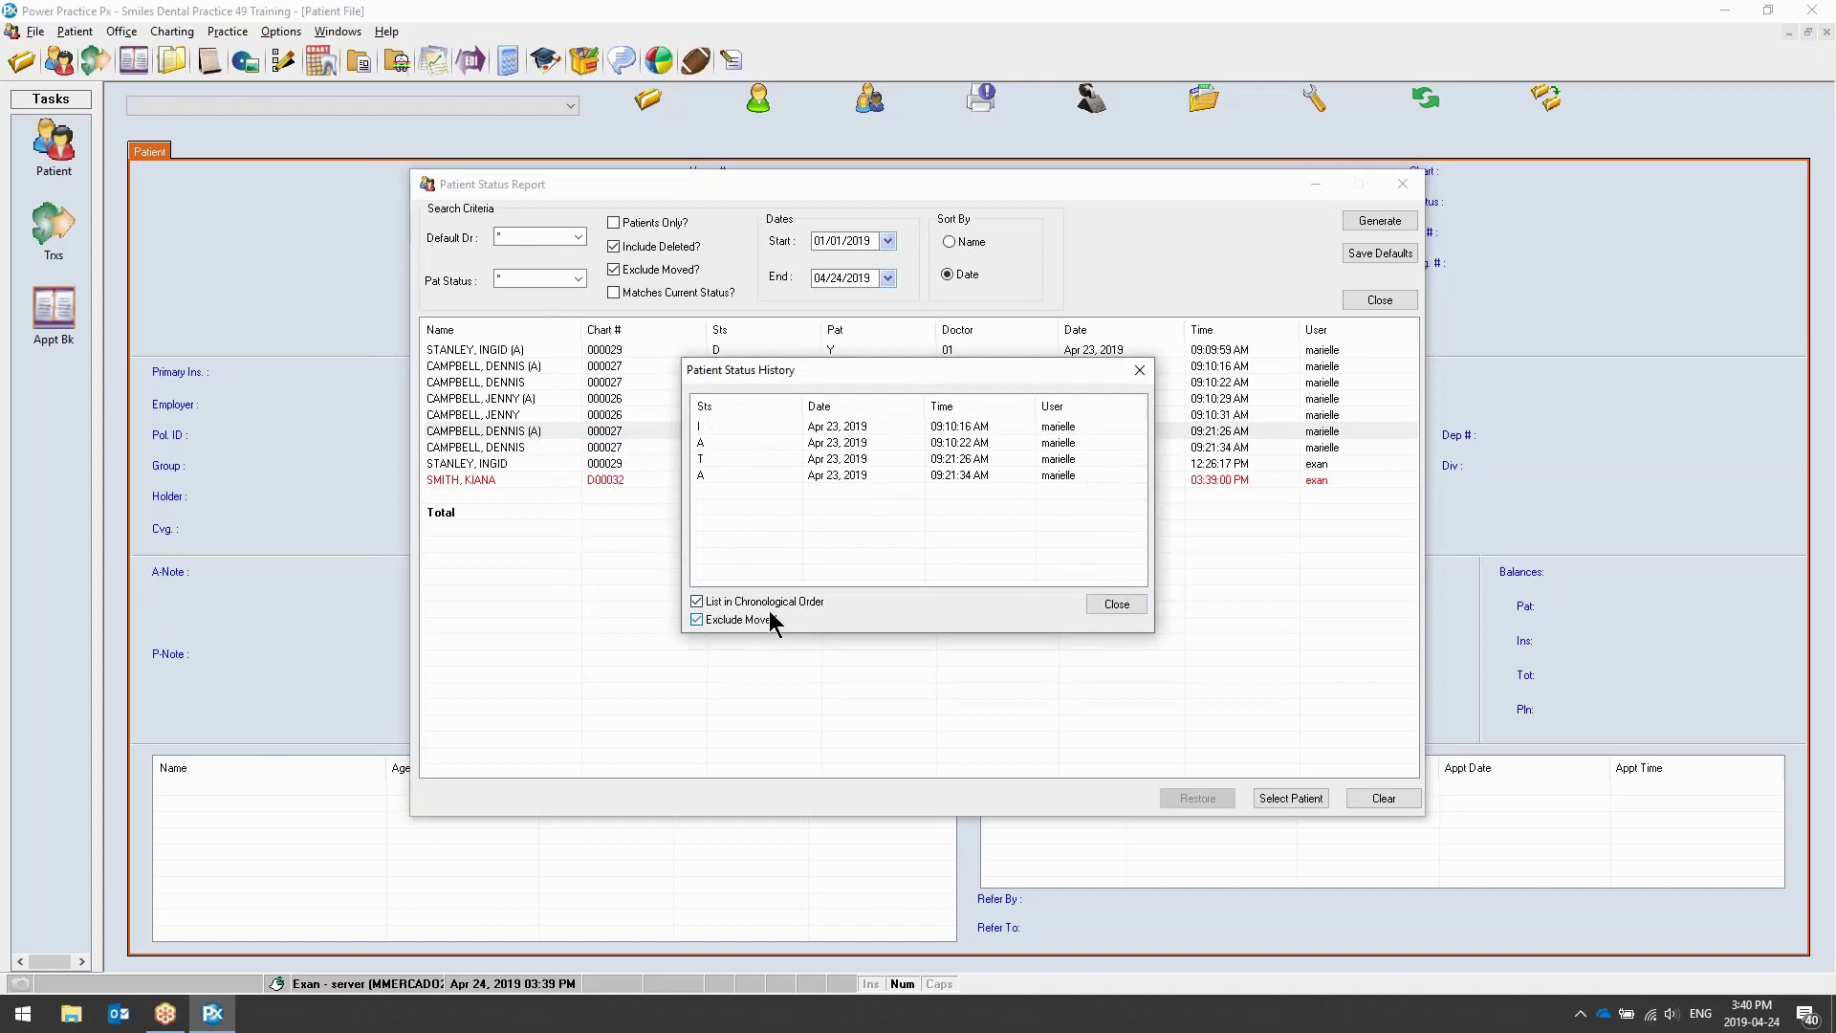
click(1115, 608)
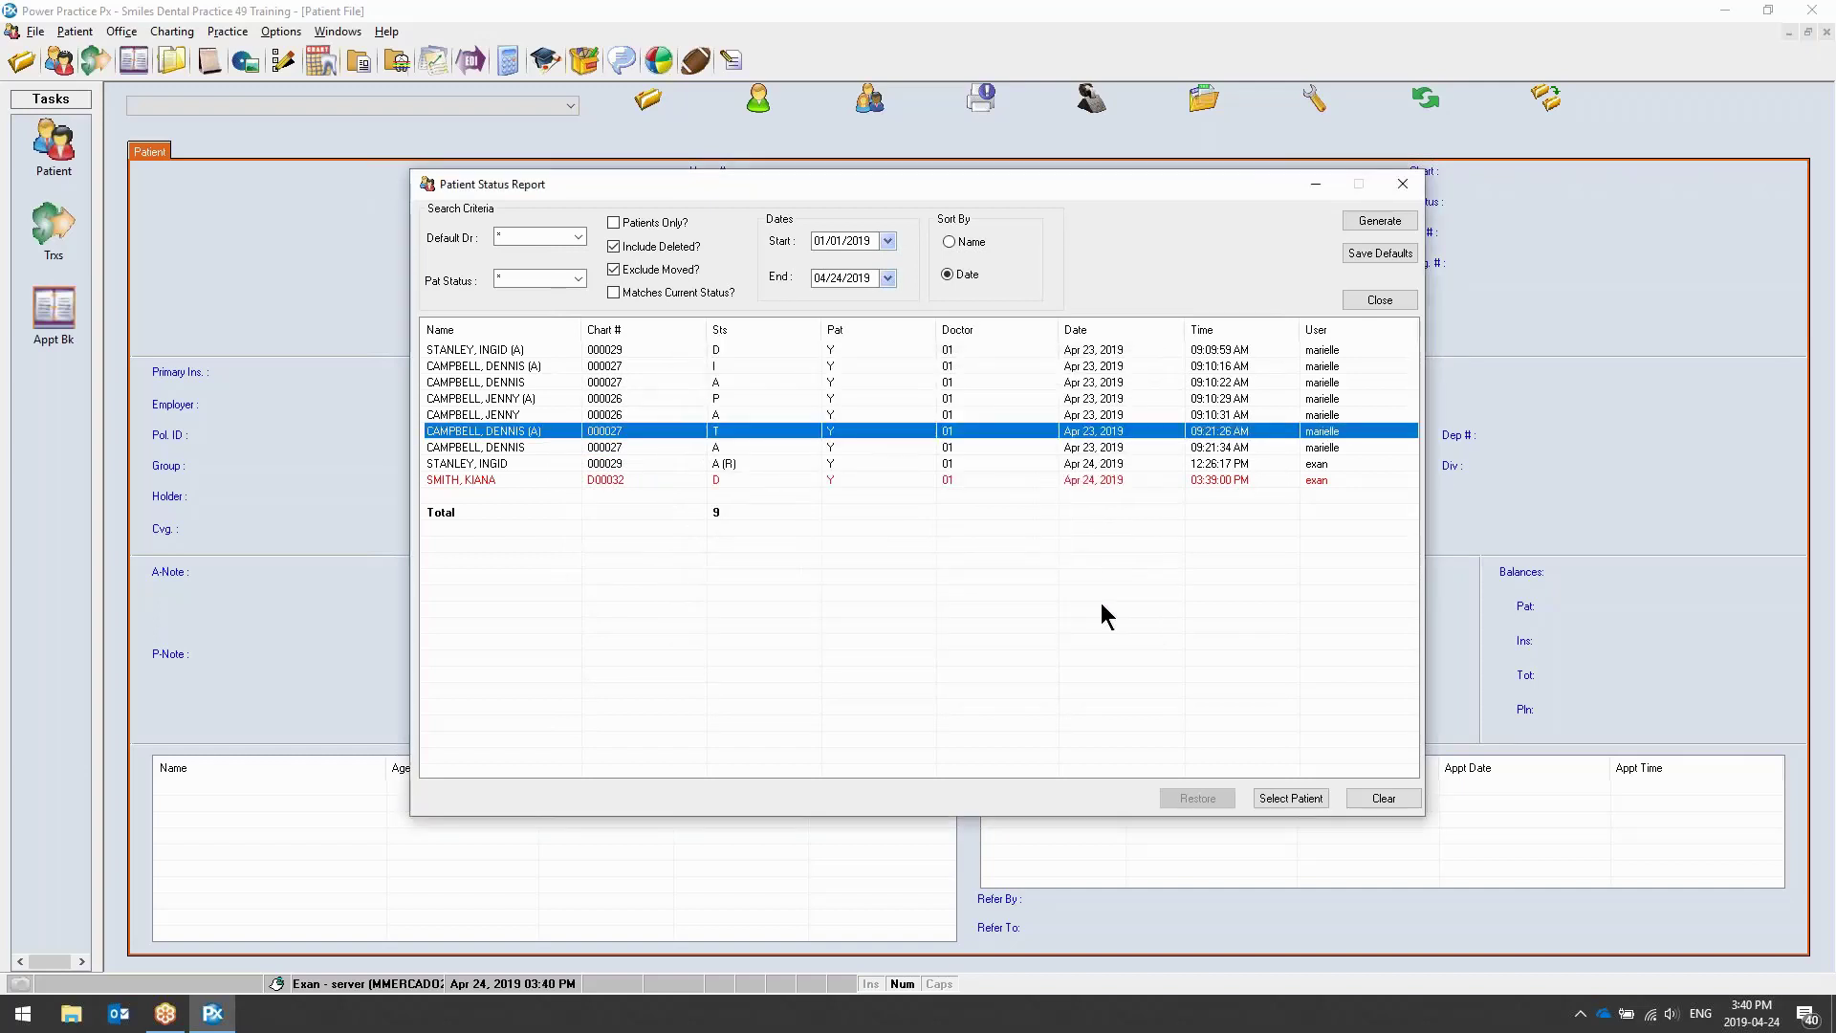
Restore the deleted patient in the Apr 24, 2019 report entry with Active Patient status, authorising it with the security code
click(612, 484)
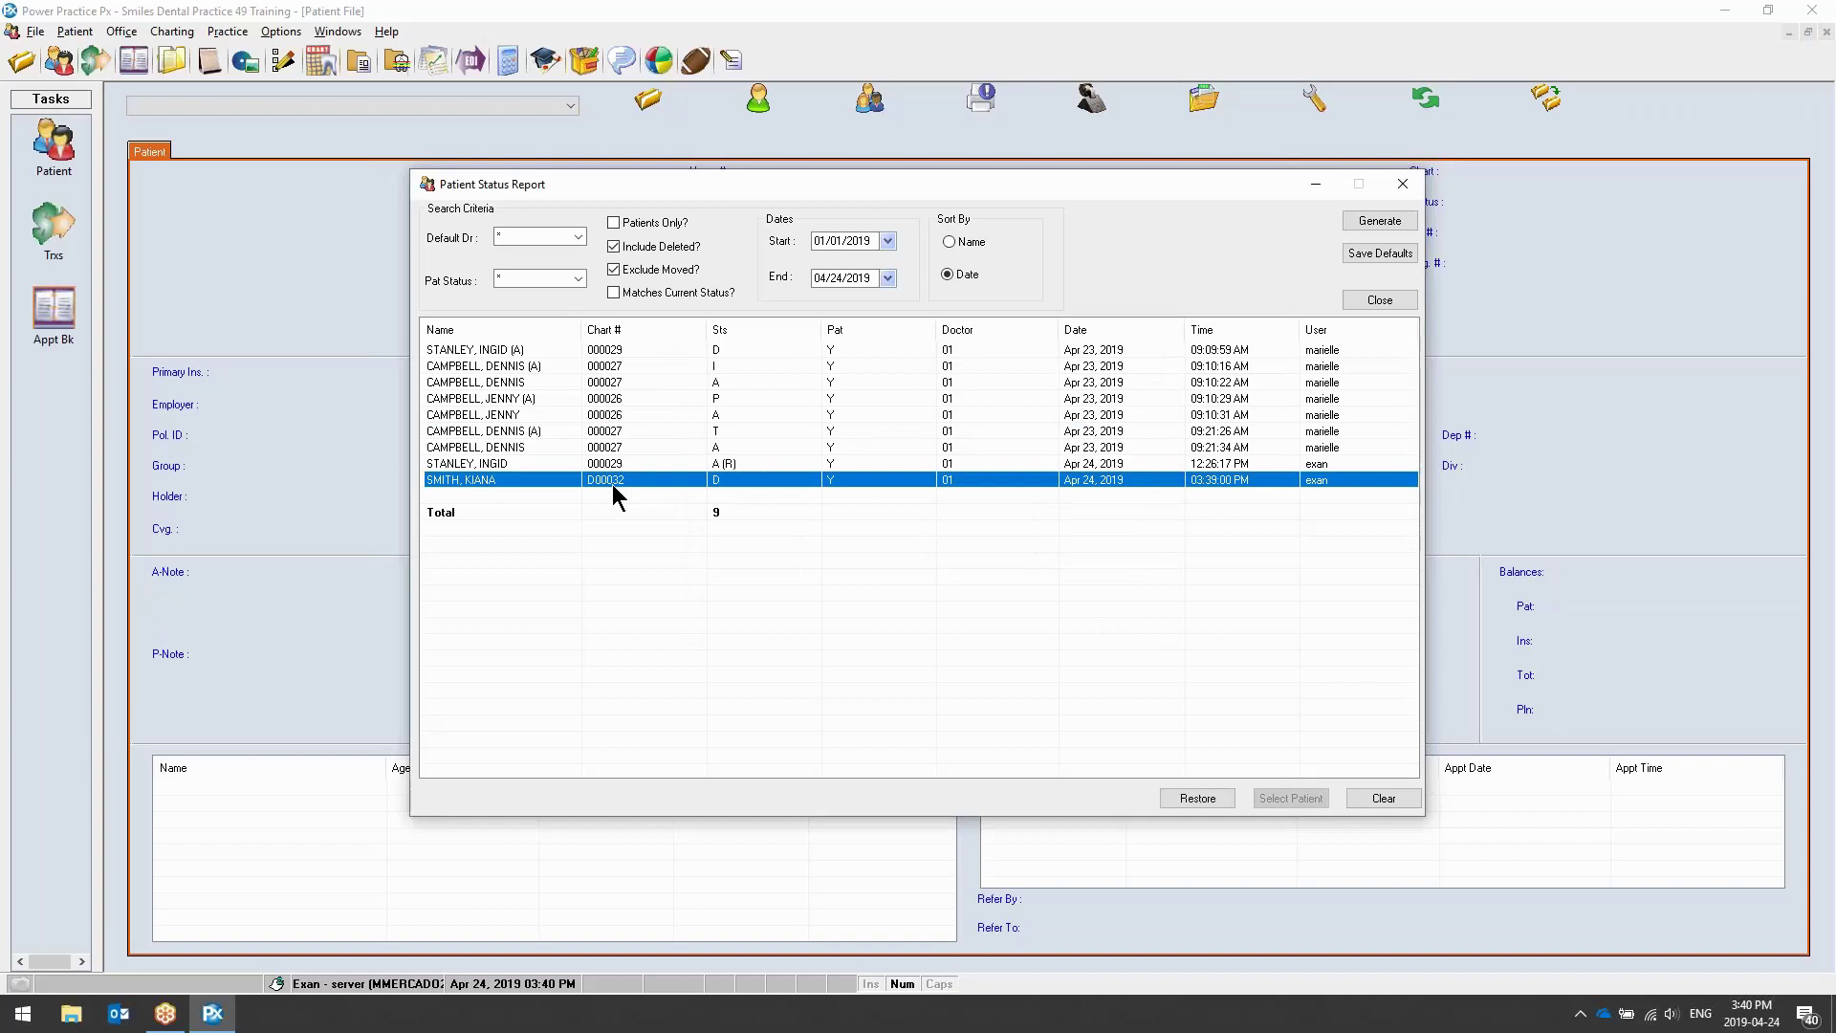
click(1214, 799)
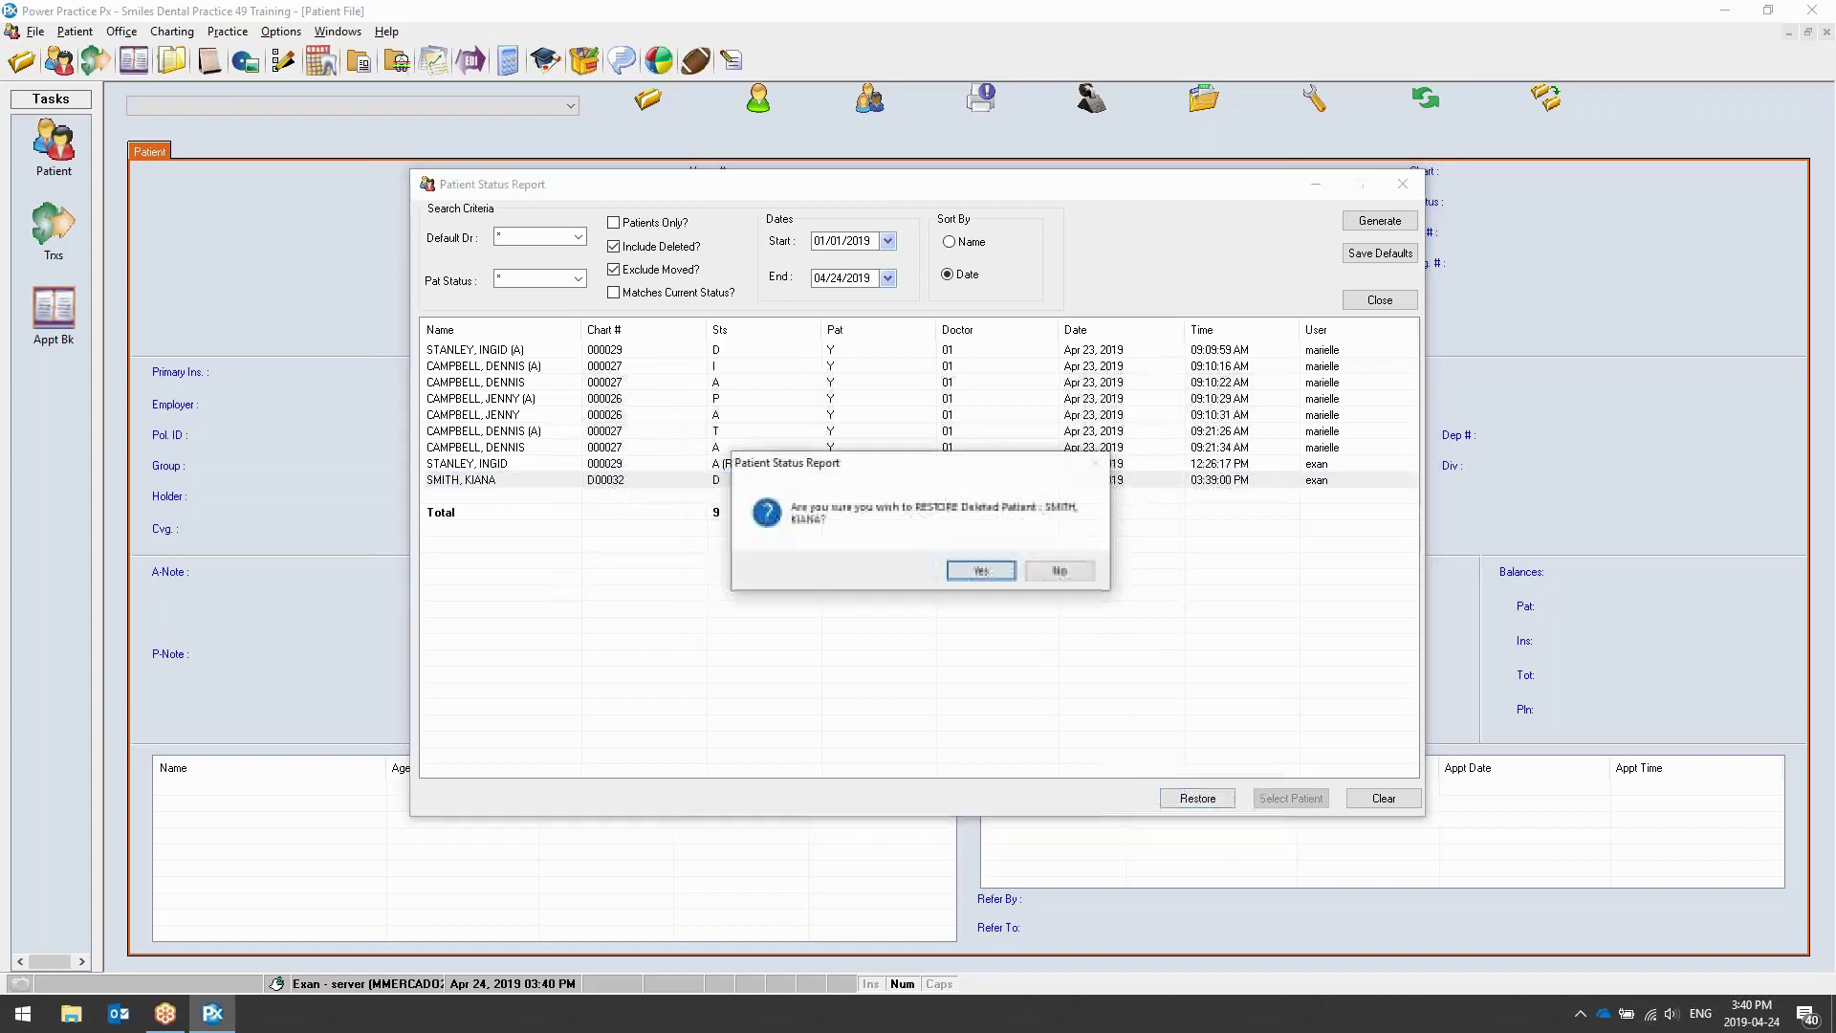
click(981, 571)
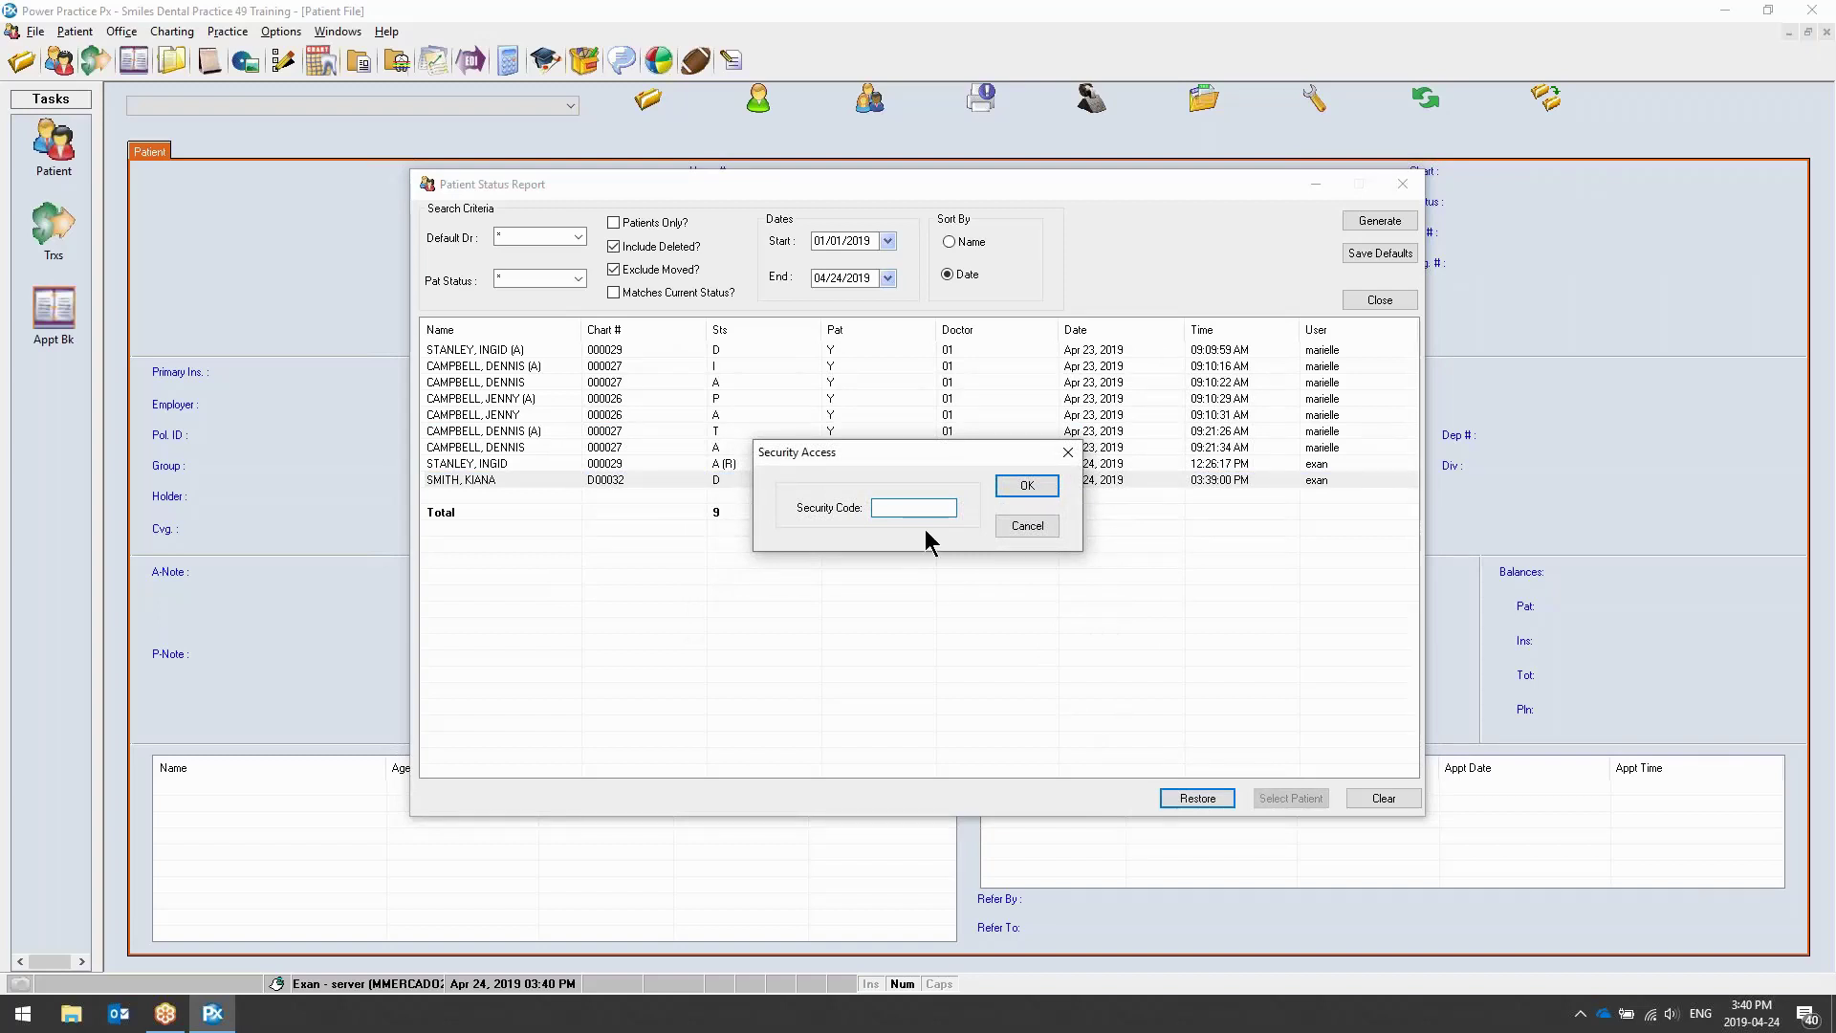
text(*****)
click(1010, 485)
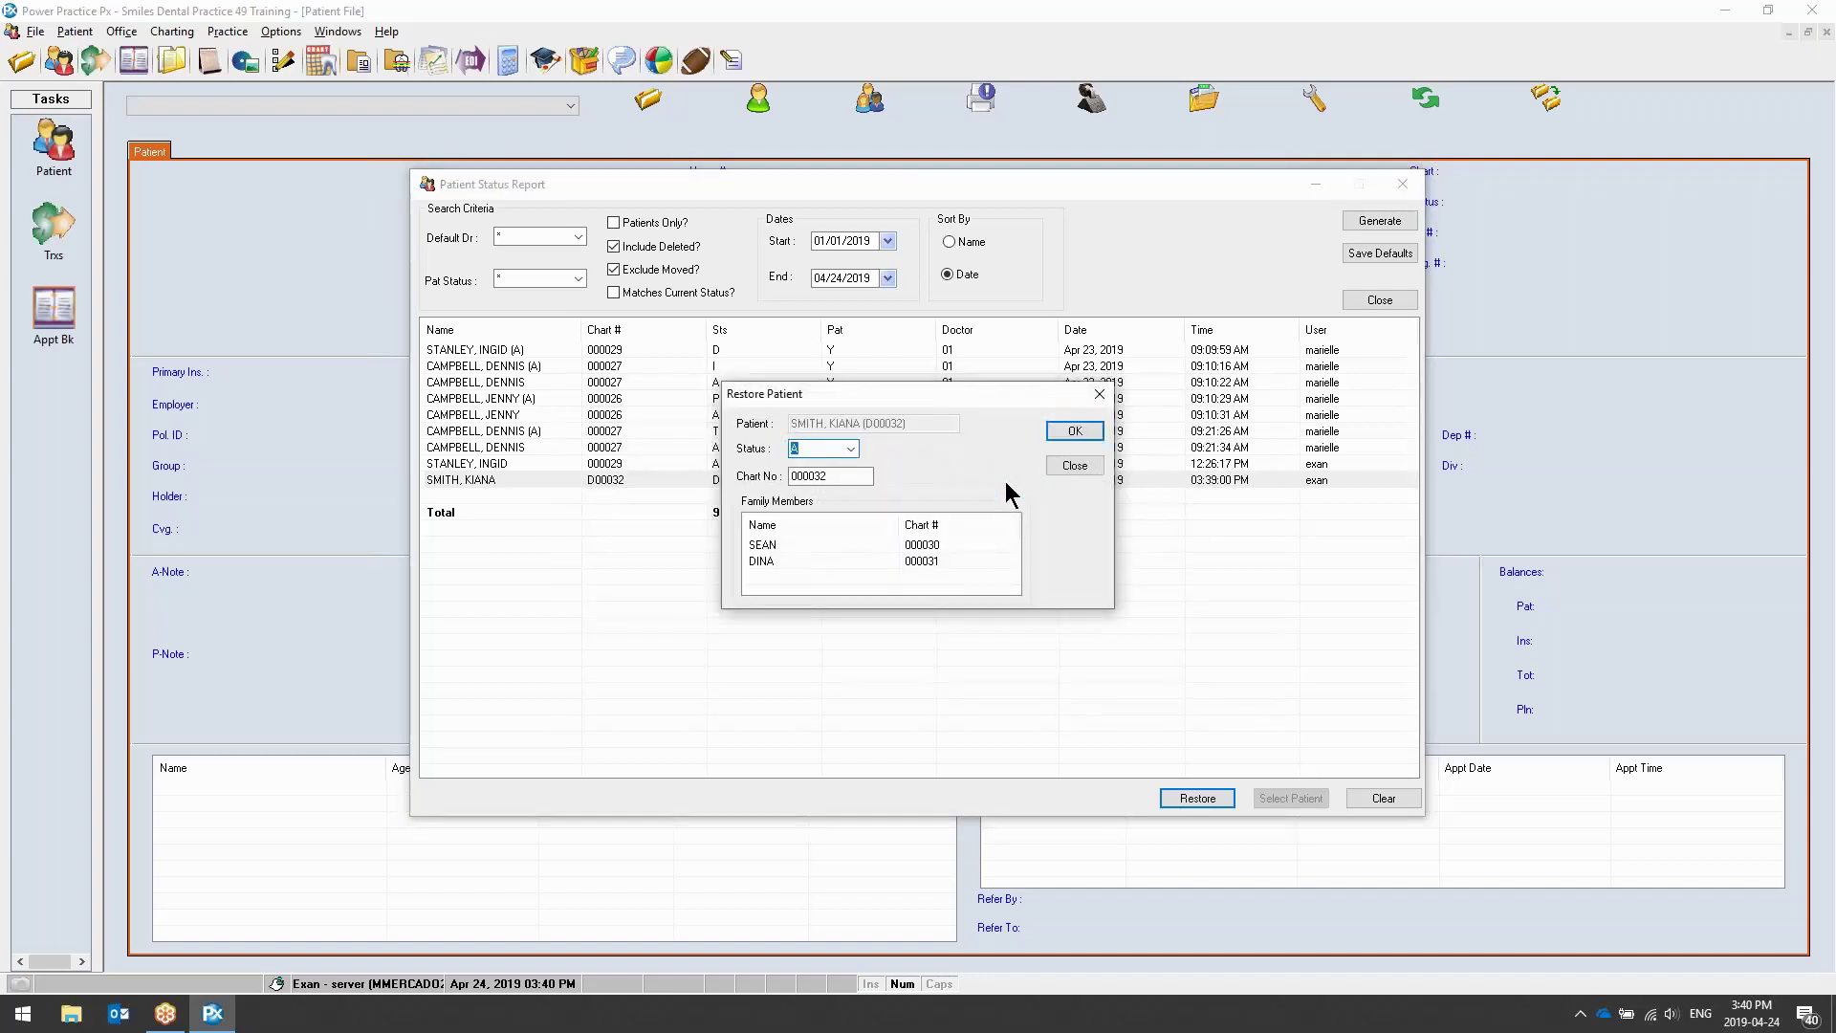
click(850, 448)
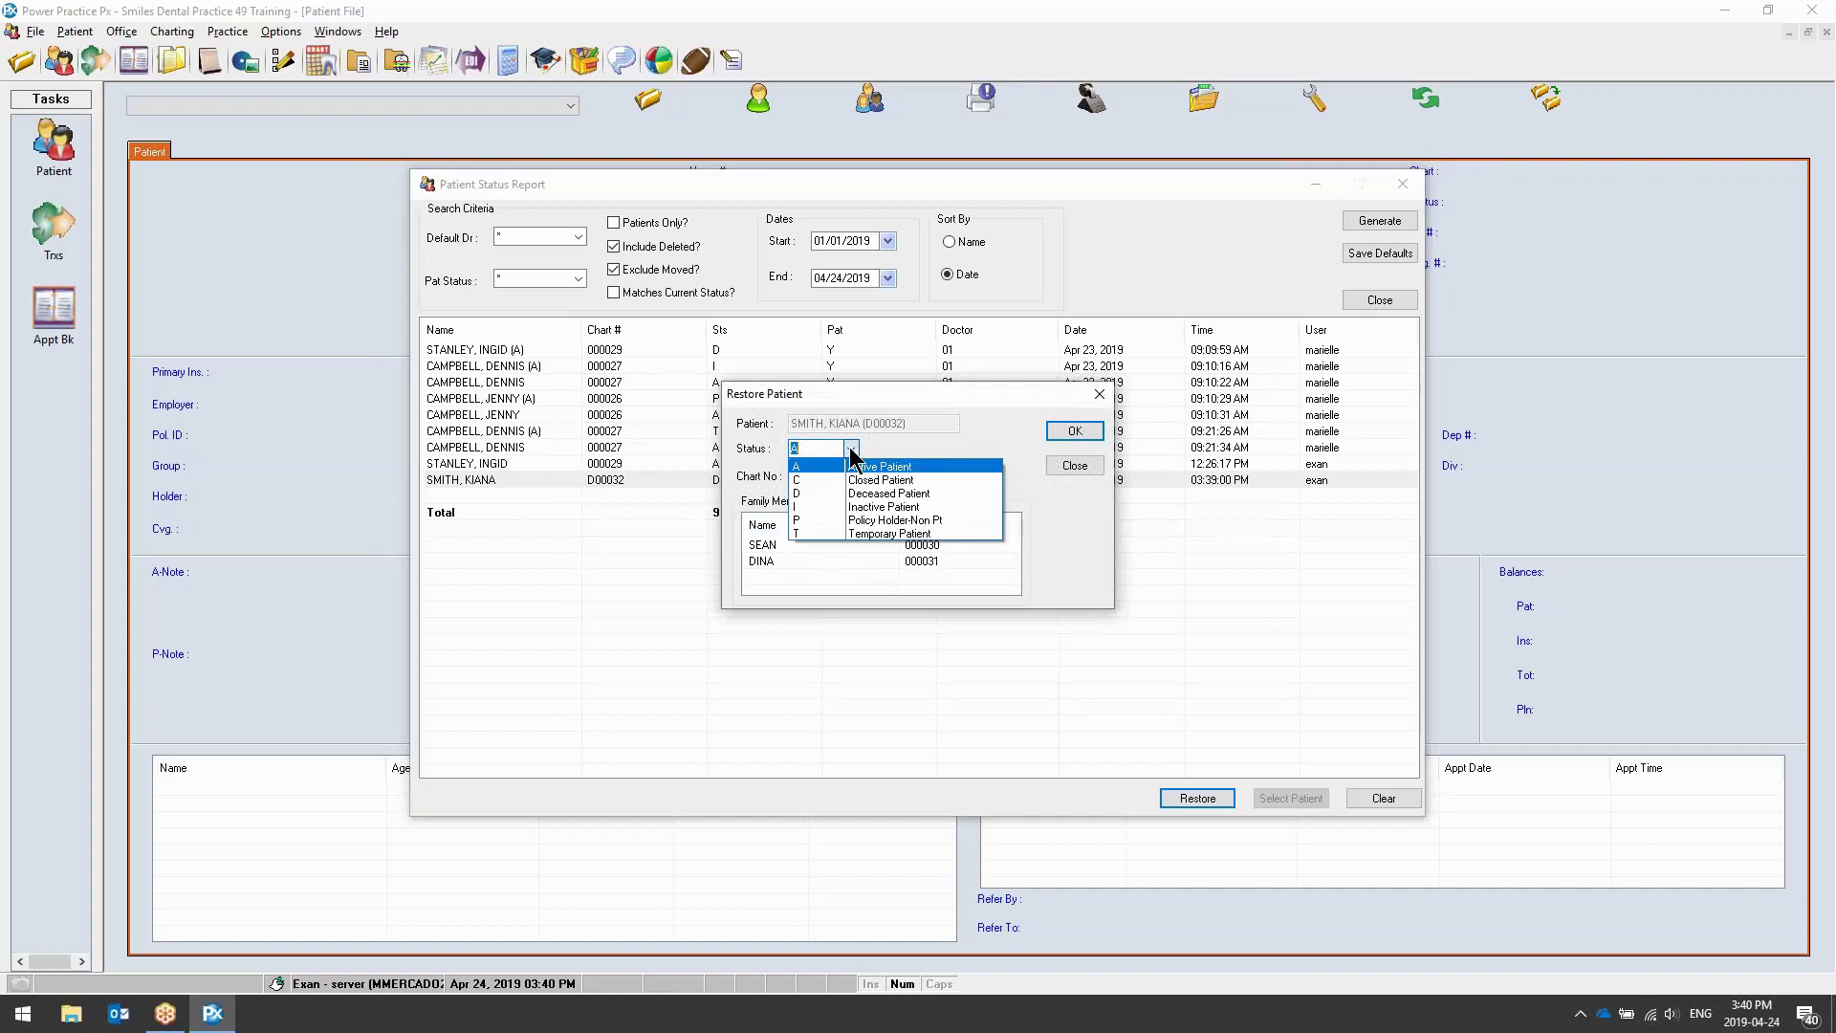
click(851, 449)
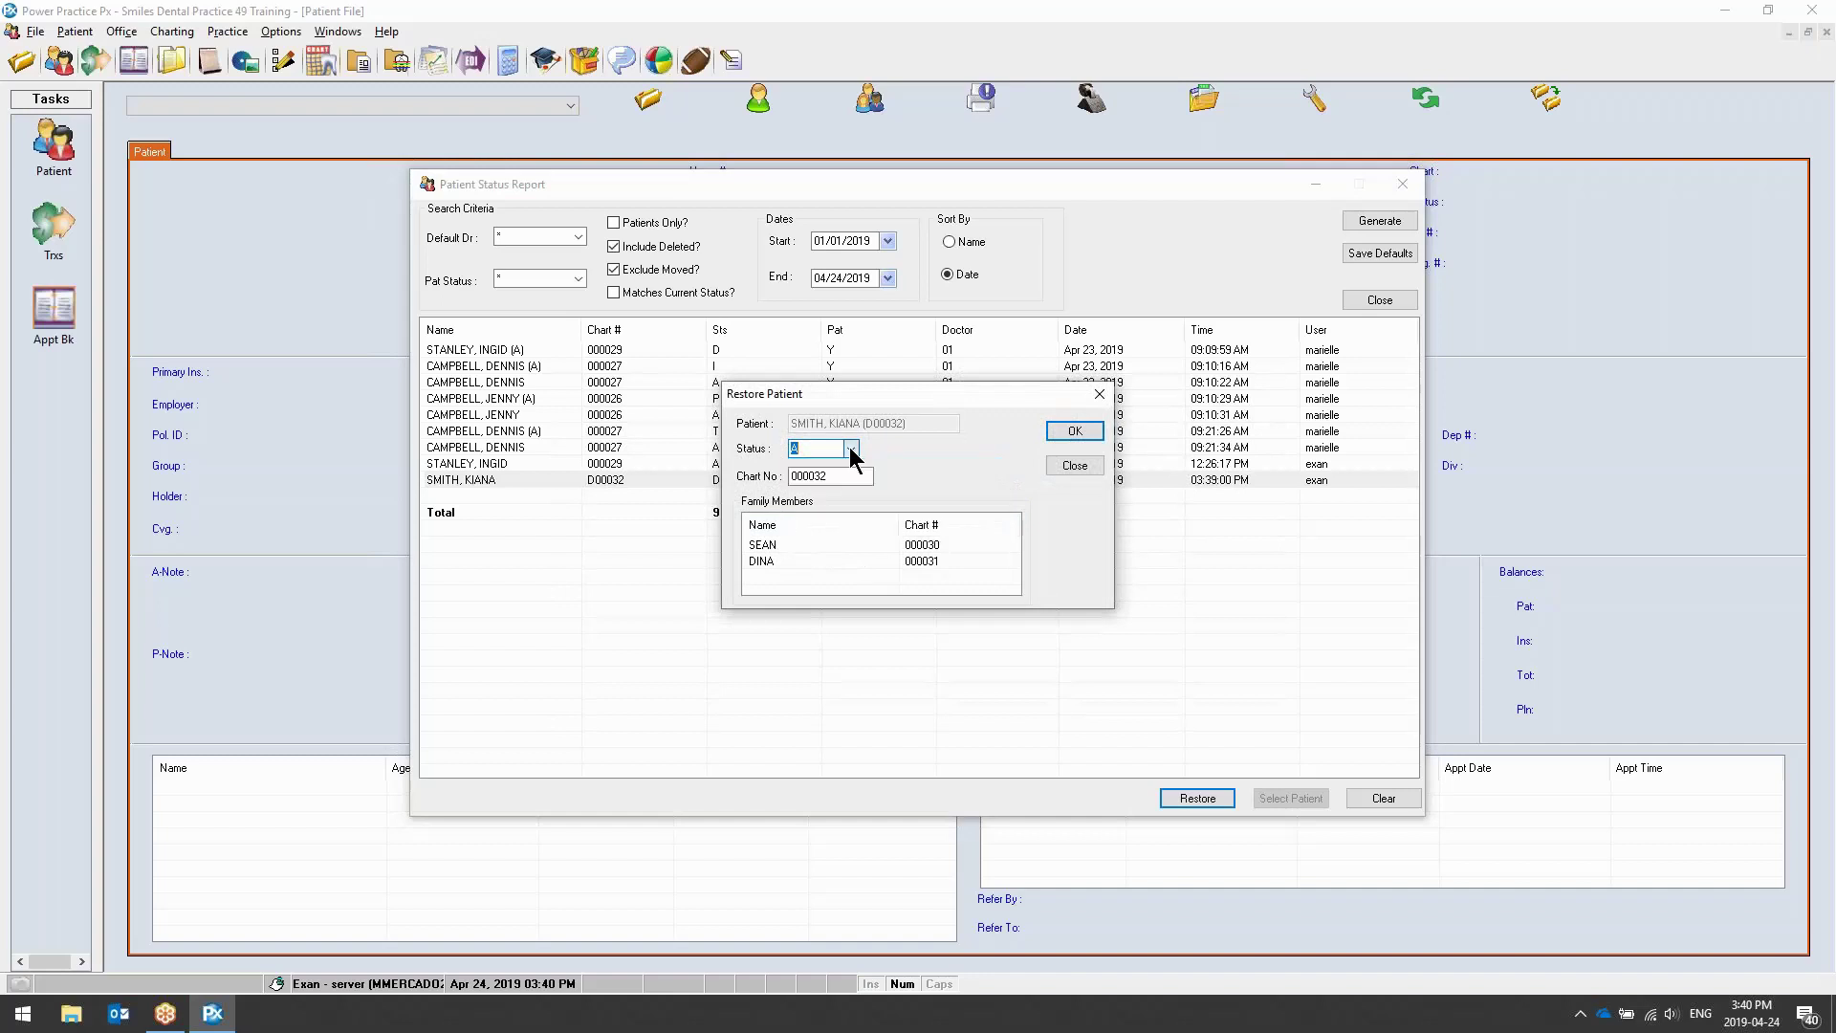
click(1070, 438)
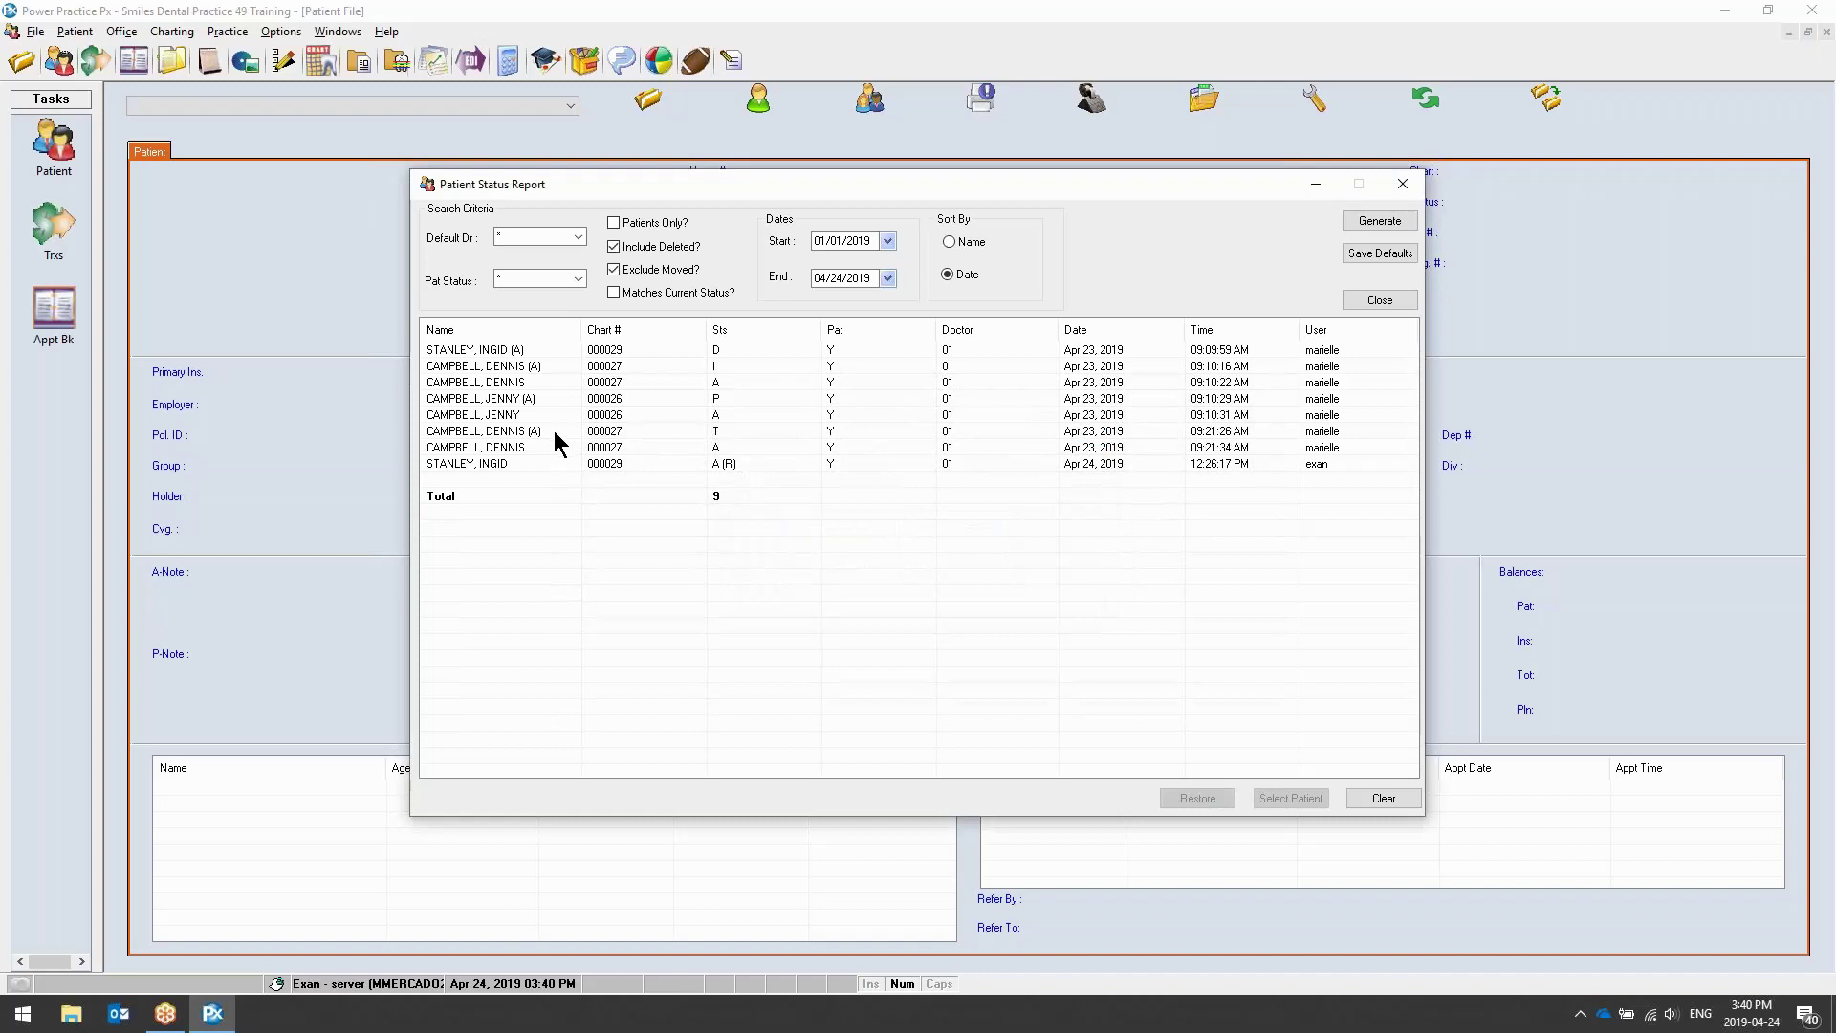
Load the patient from the A status entry of Apr 23, 2019 at 09:10:22 AM and close the Patient Status Report
click(553, 396)
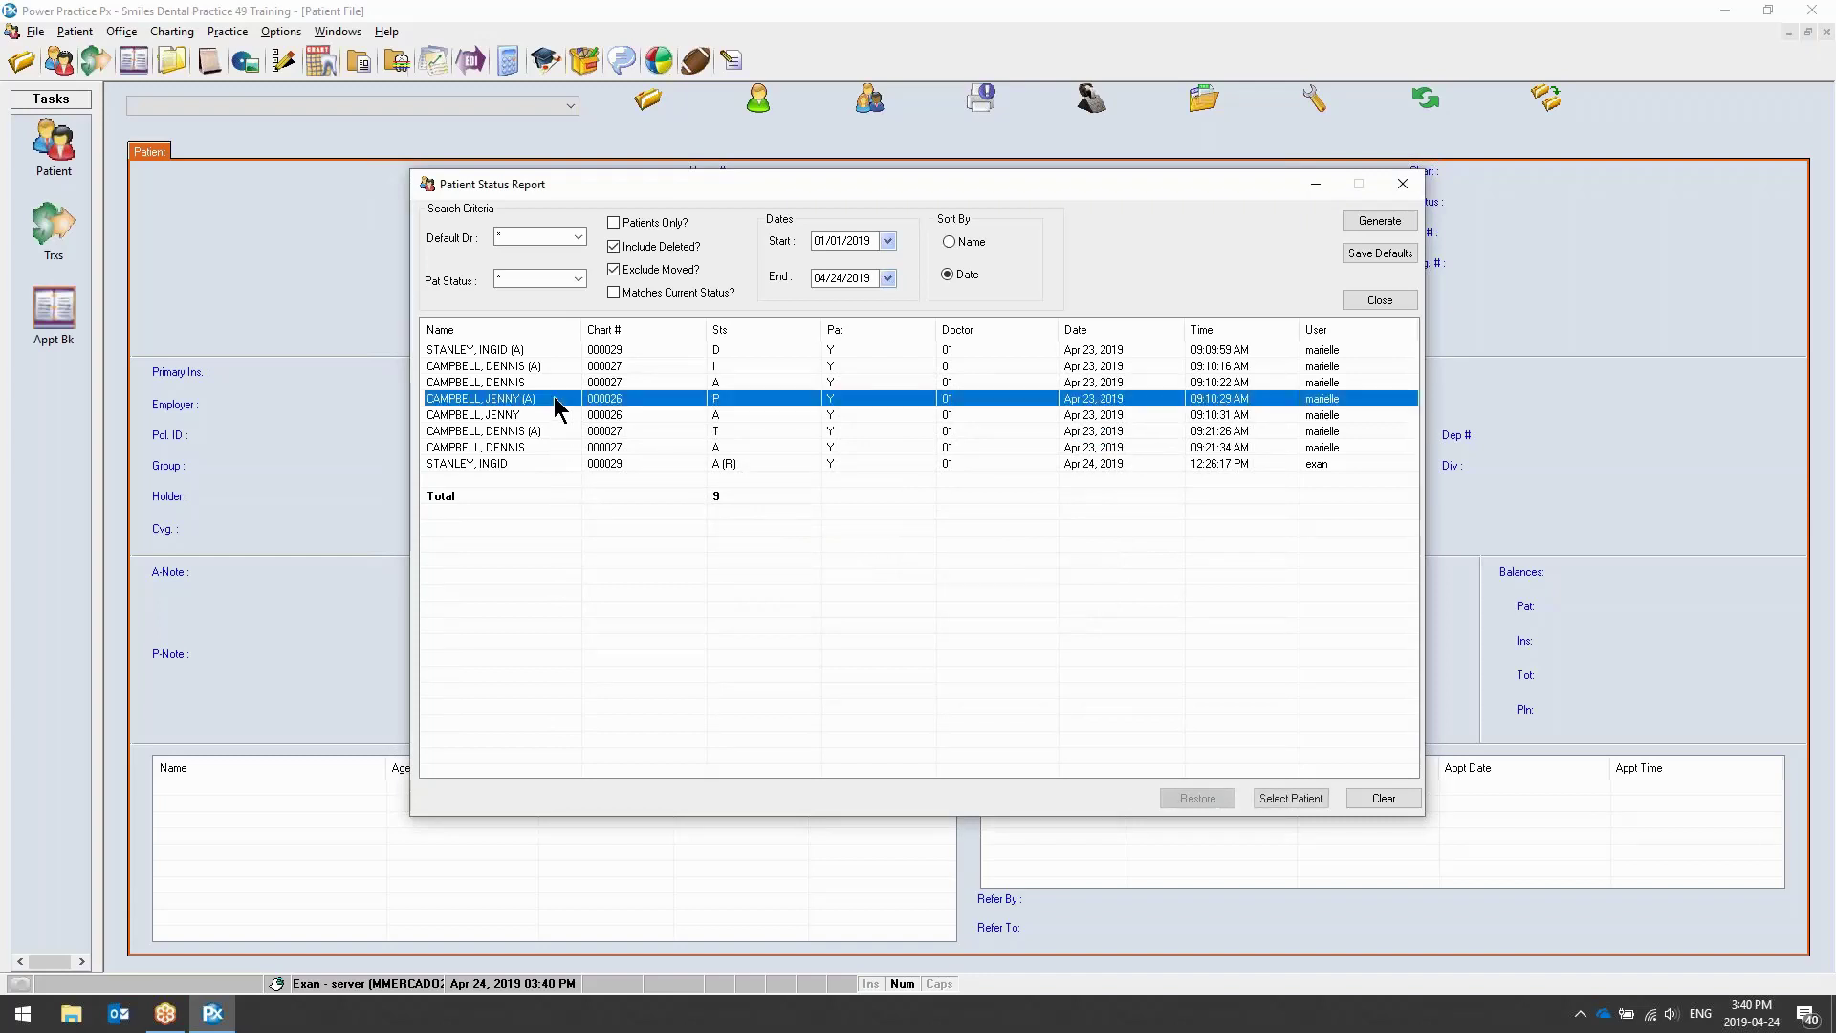
click(553, 380)
click(1317, 801)
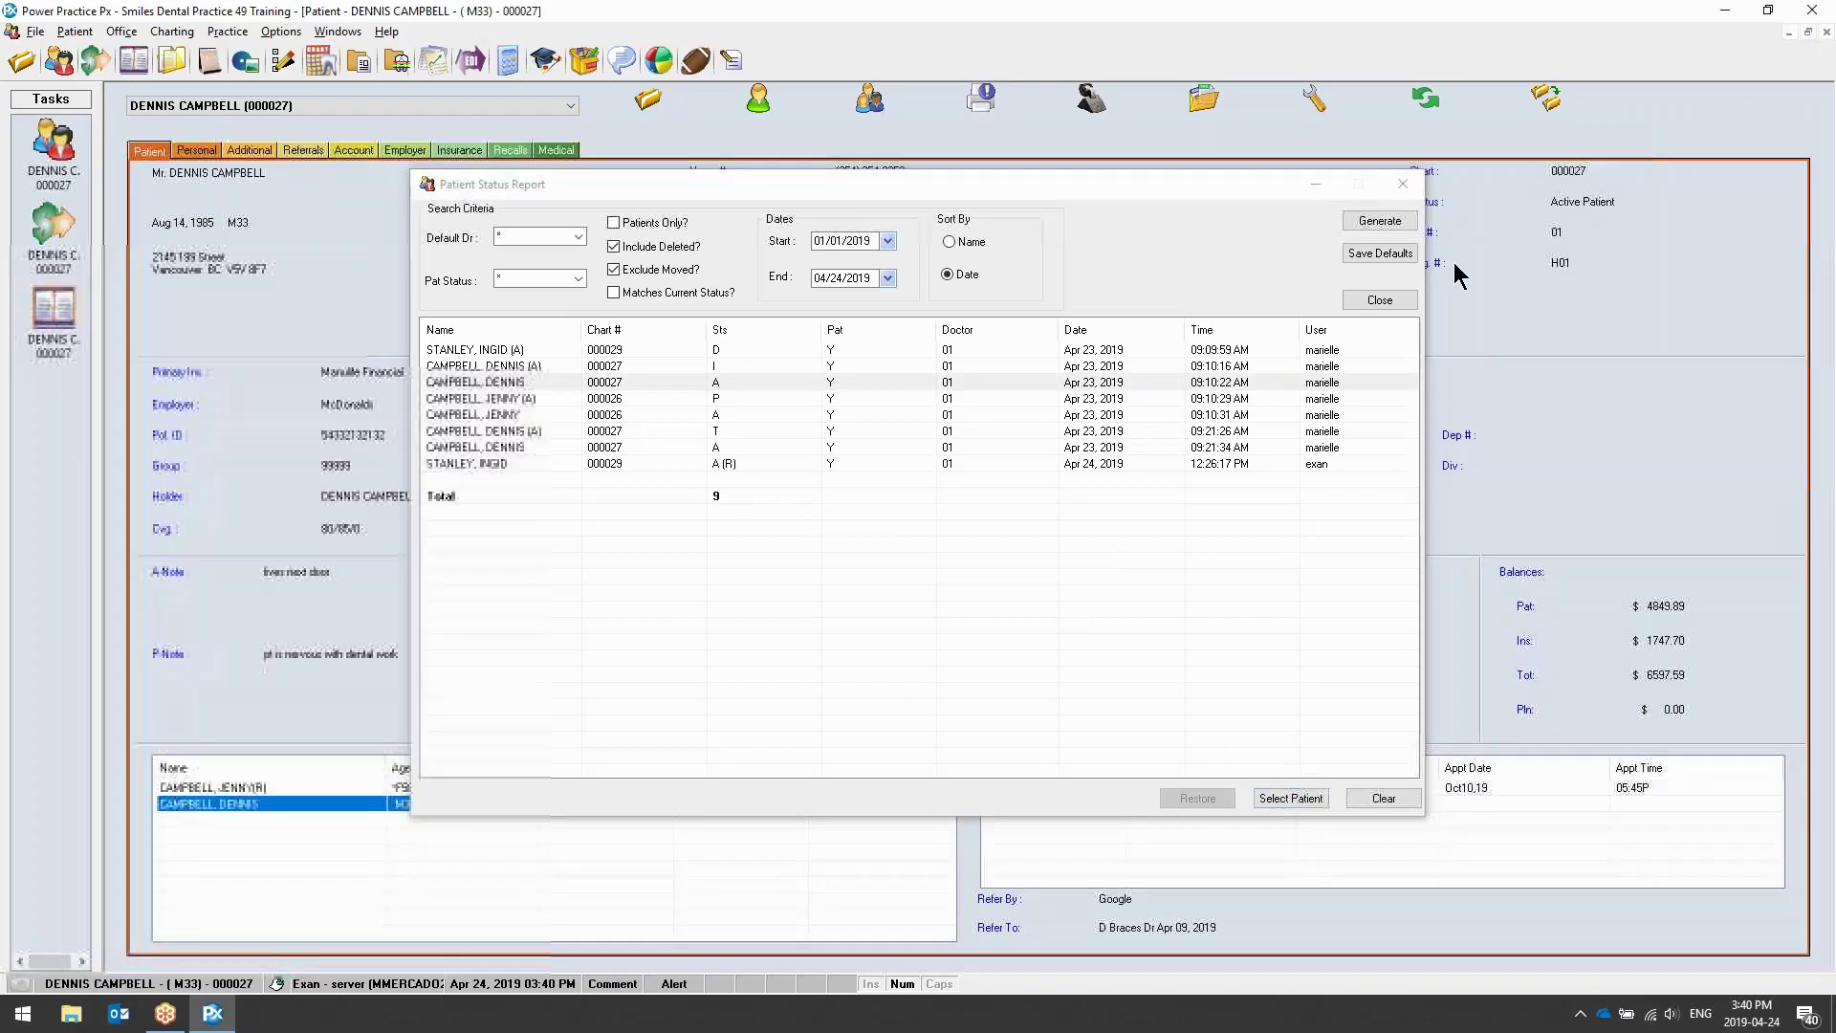
click(1370, 300)
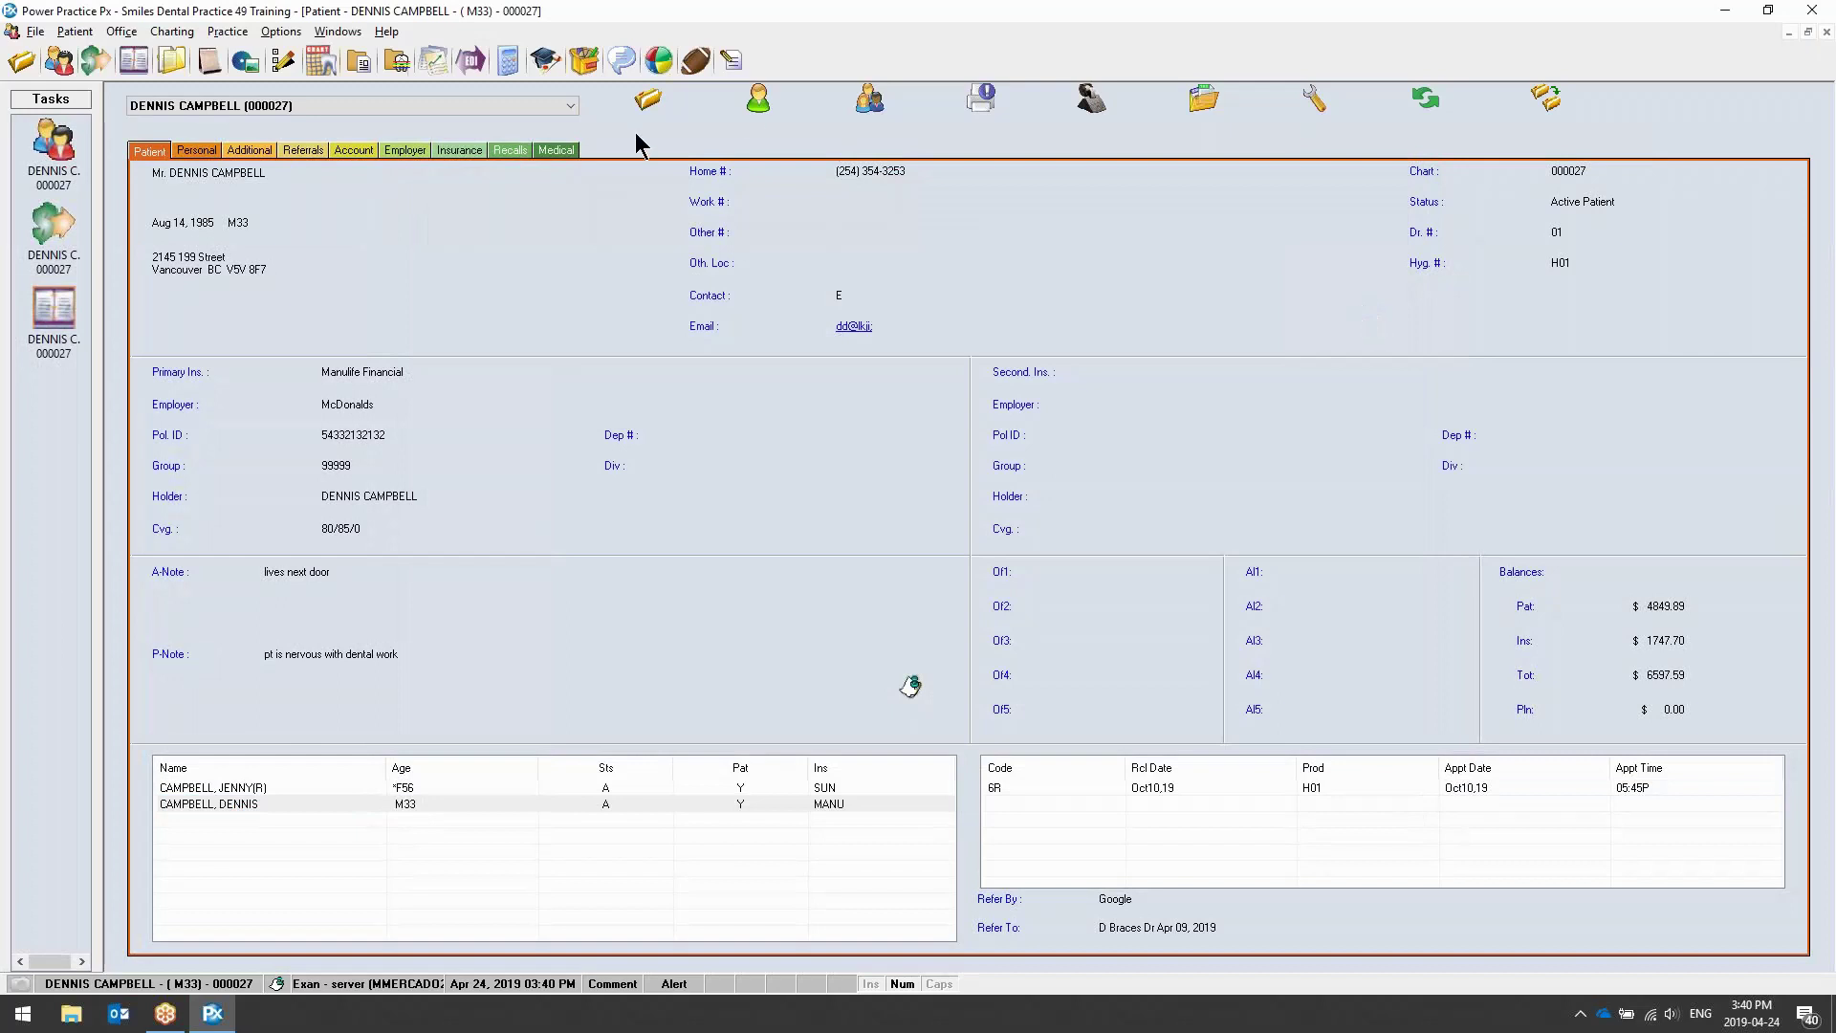
Open the policy coverage of the family's SUN insurance policy and select the Scaling item for editing
click(460, 150)
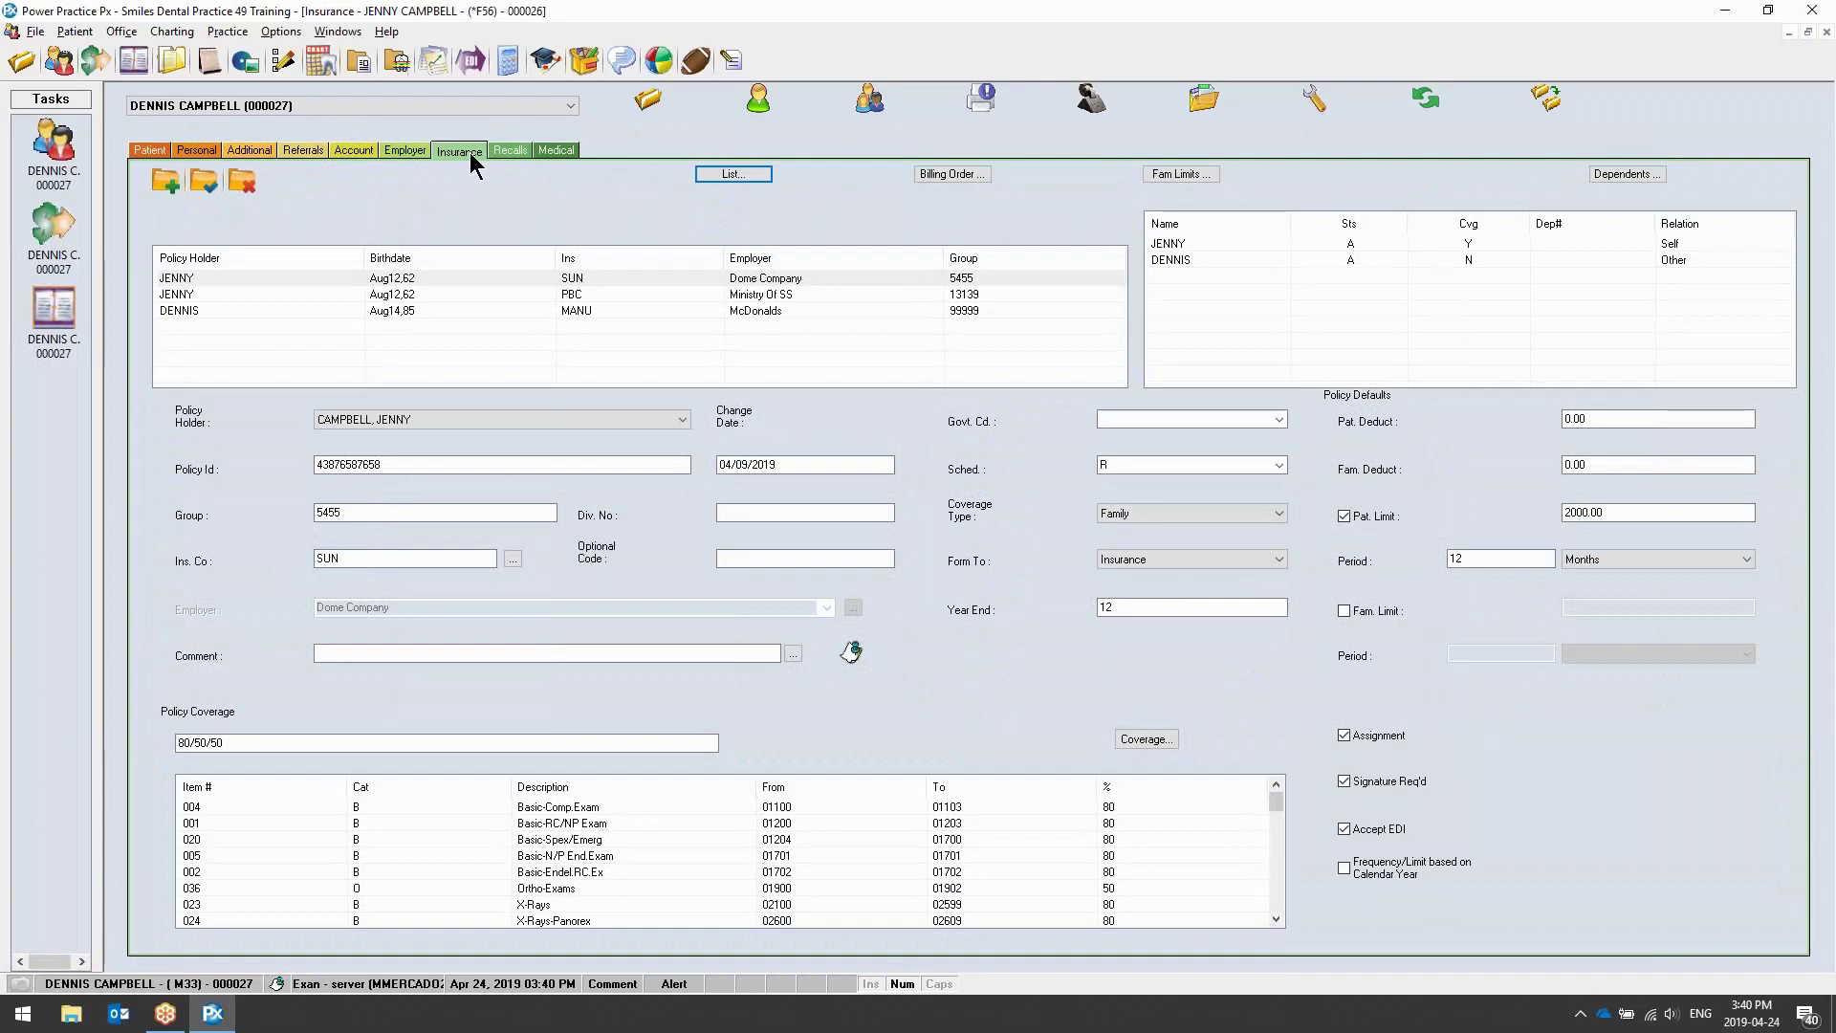
click(1172, 744)
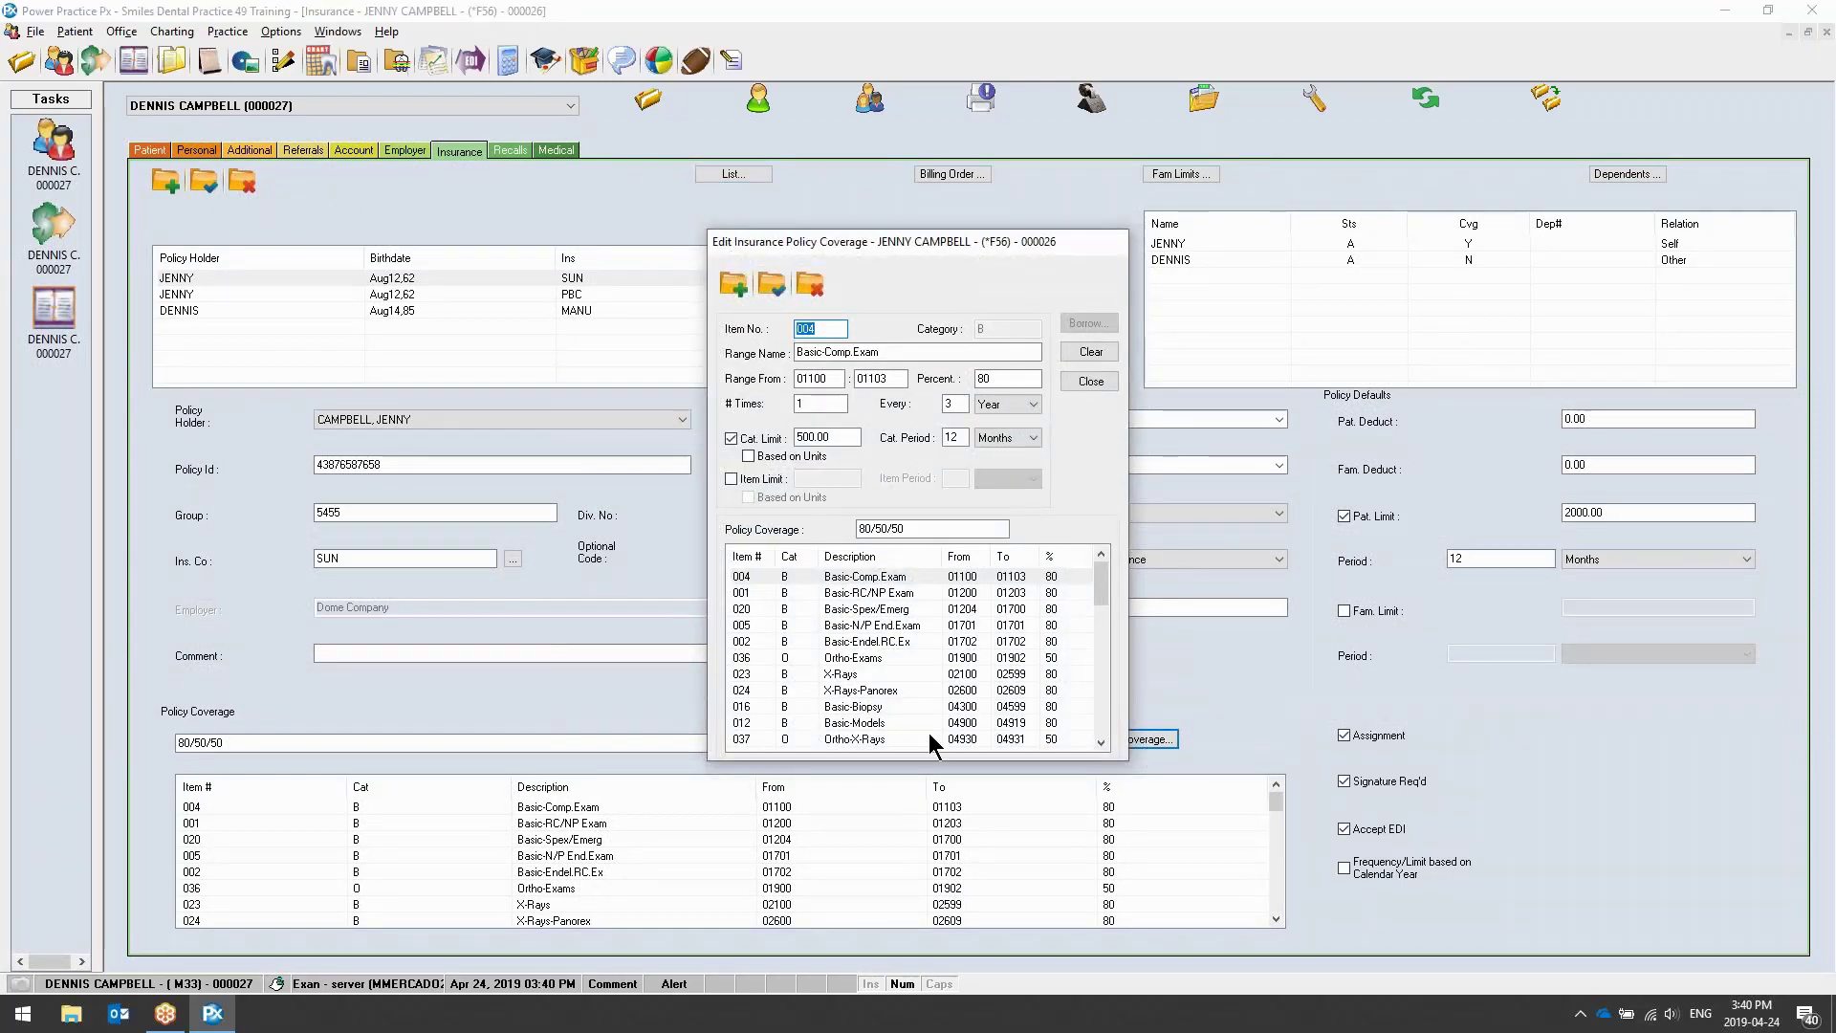
scroll(856, 690, down, 5)
scroll(856, 691, up, 3)
click(862, 692)
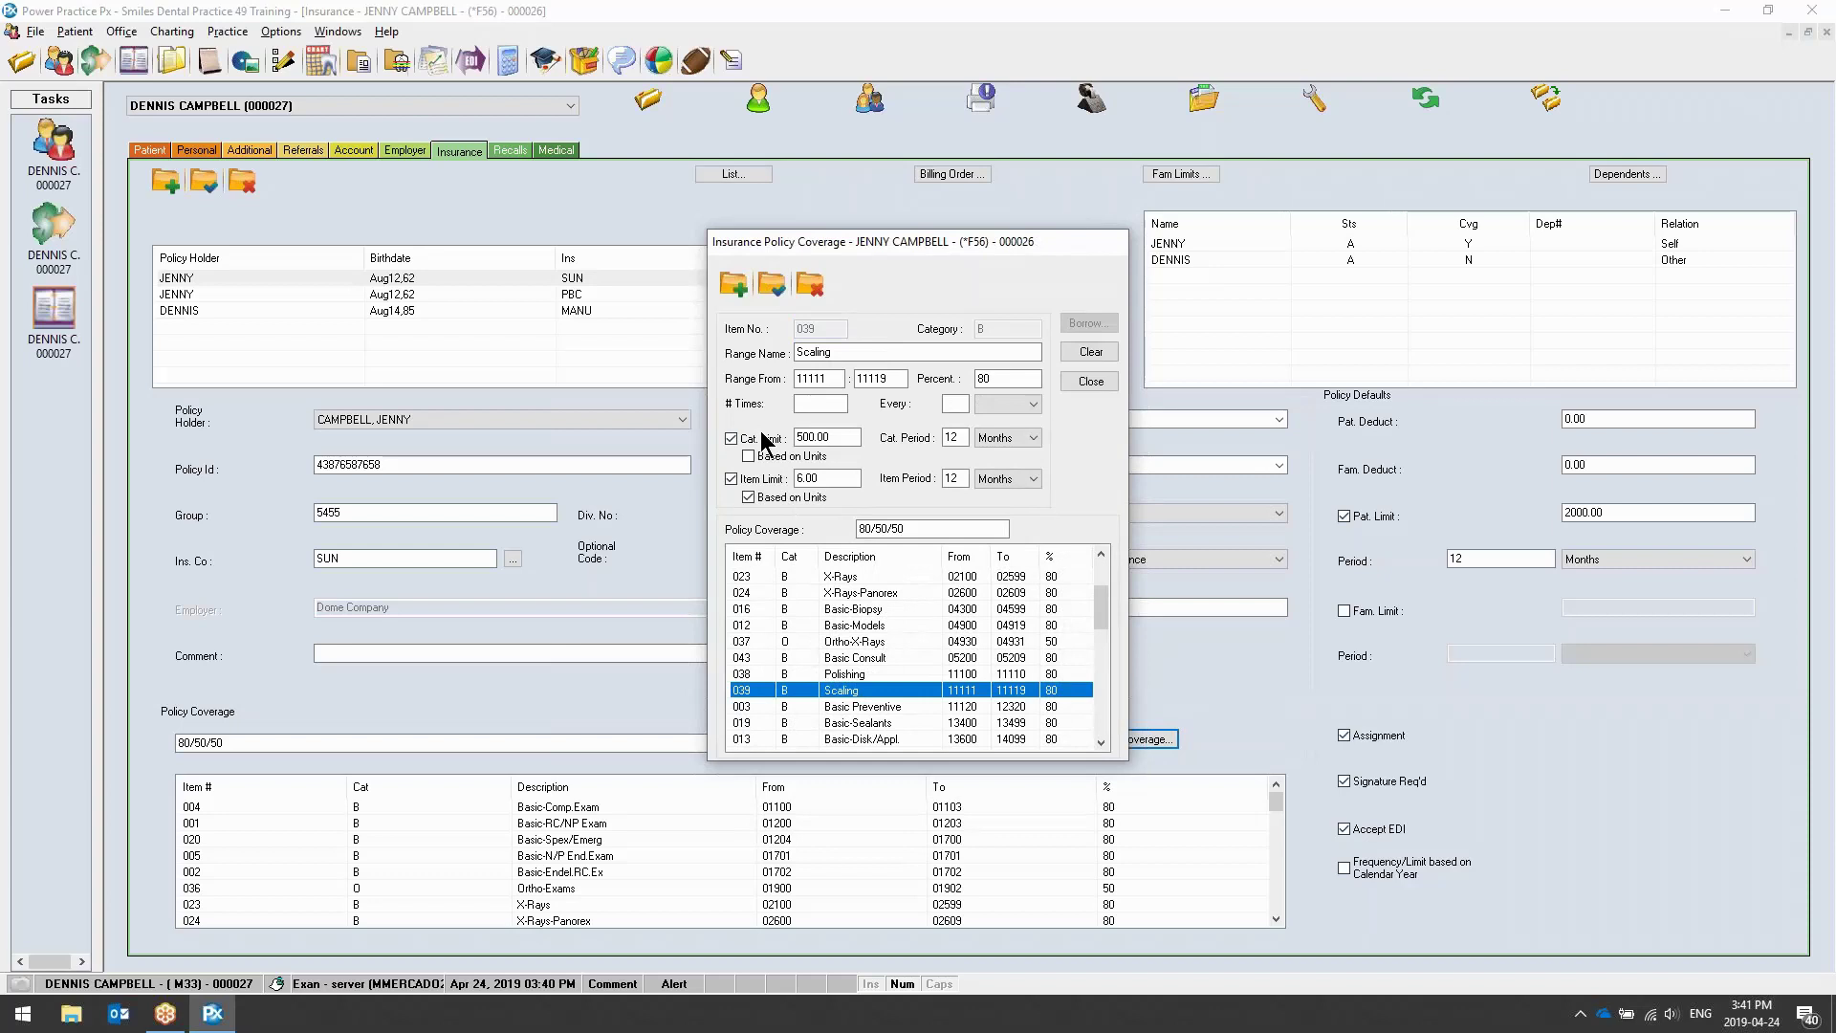
Set the Scaling item limit to 6 based on units per 1 Year, save it for the affected family policies and close the coverage
click(732, 479)
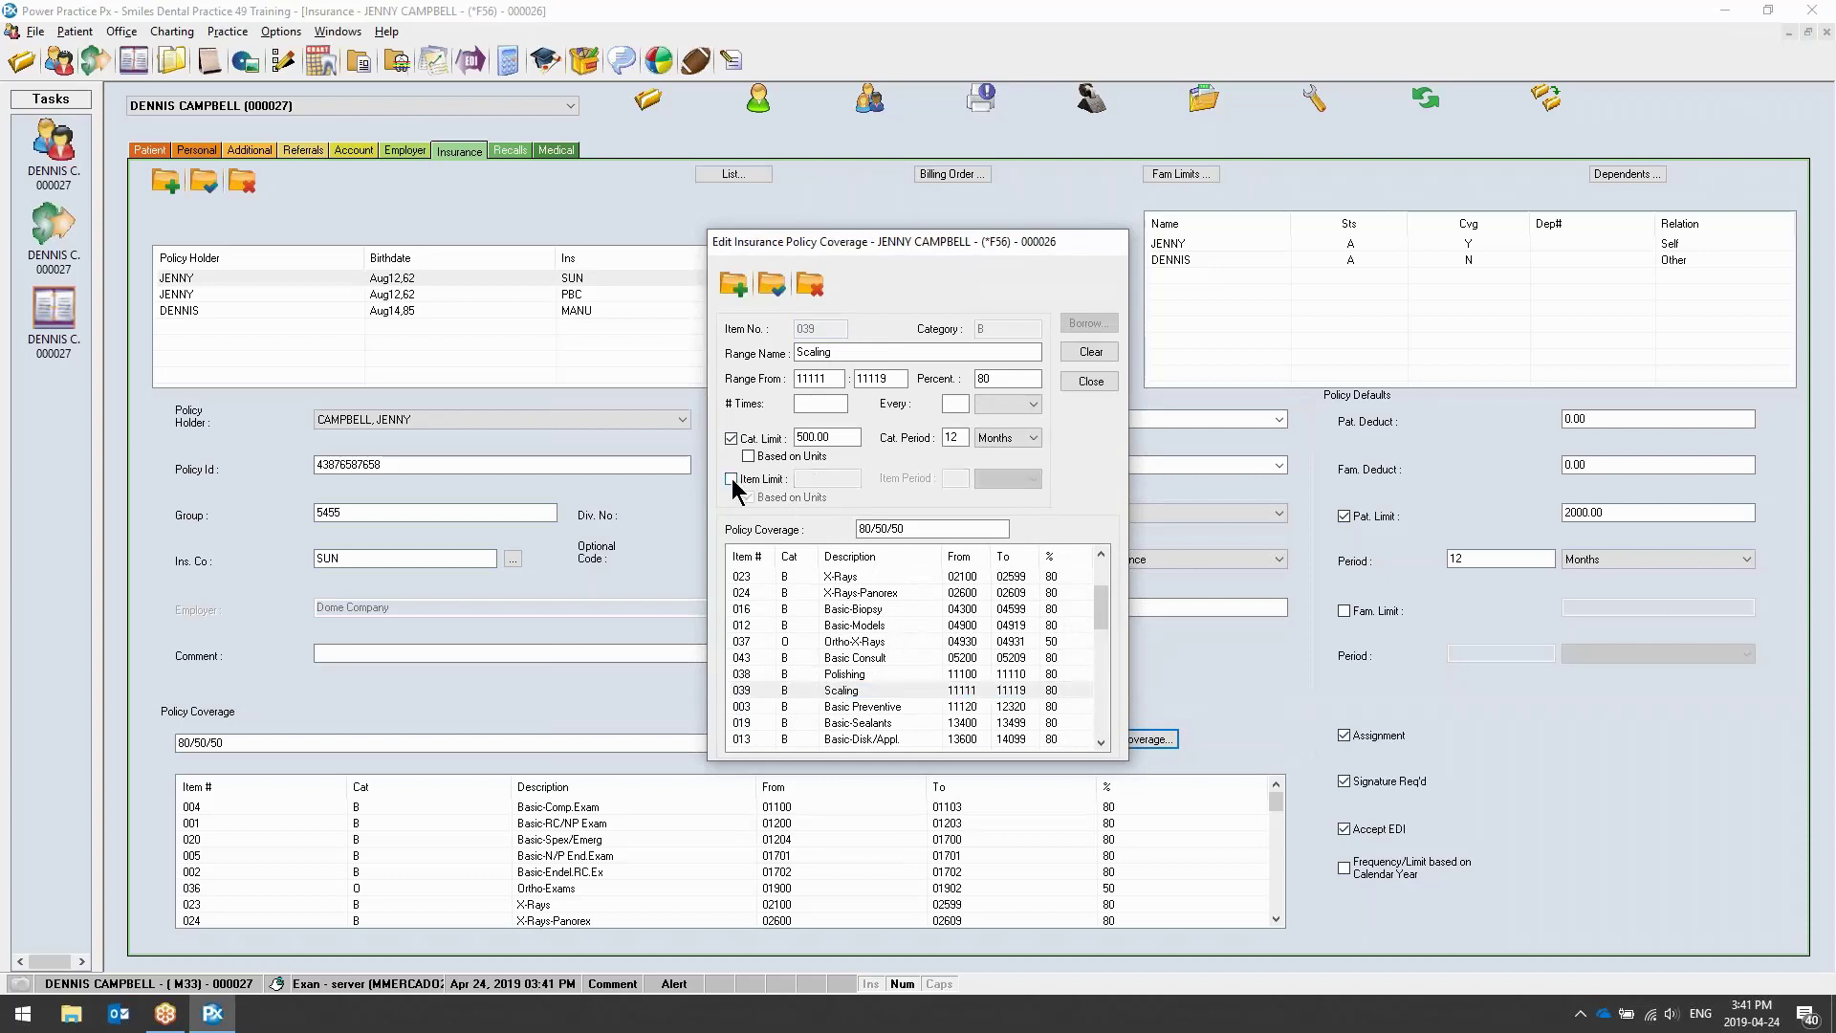
click(731, 479)
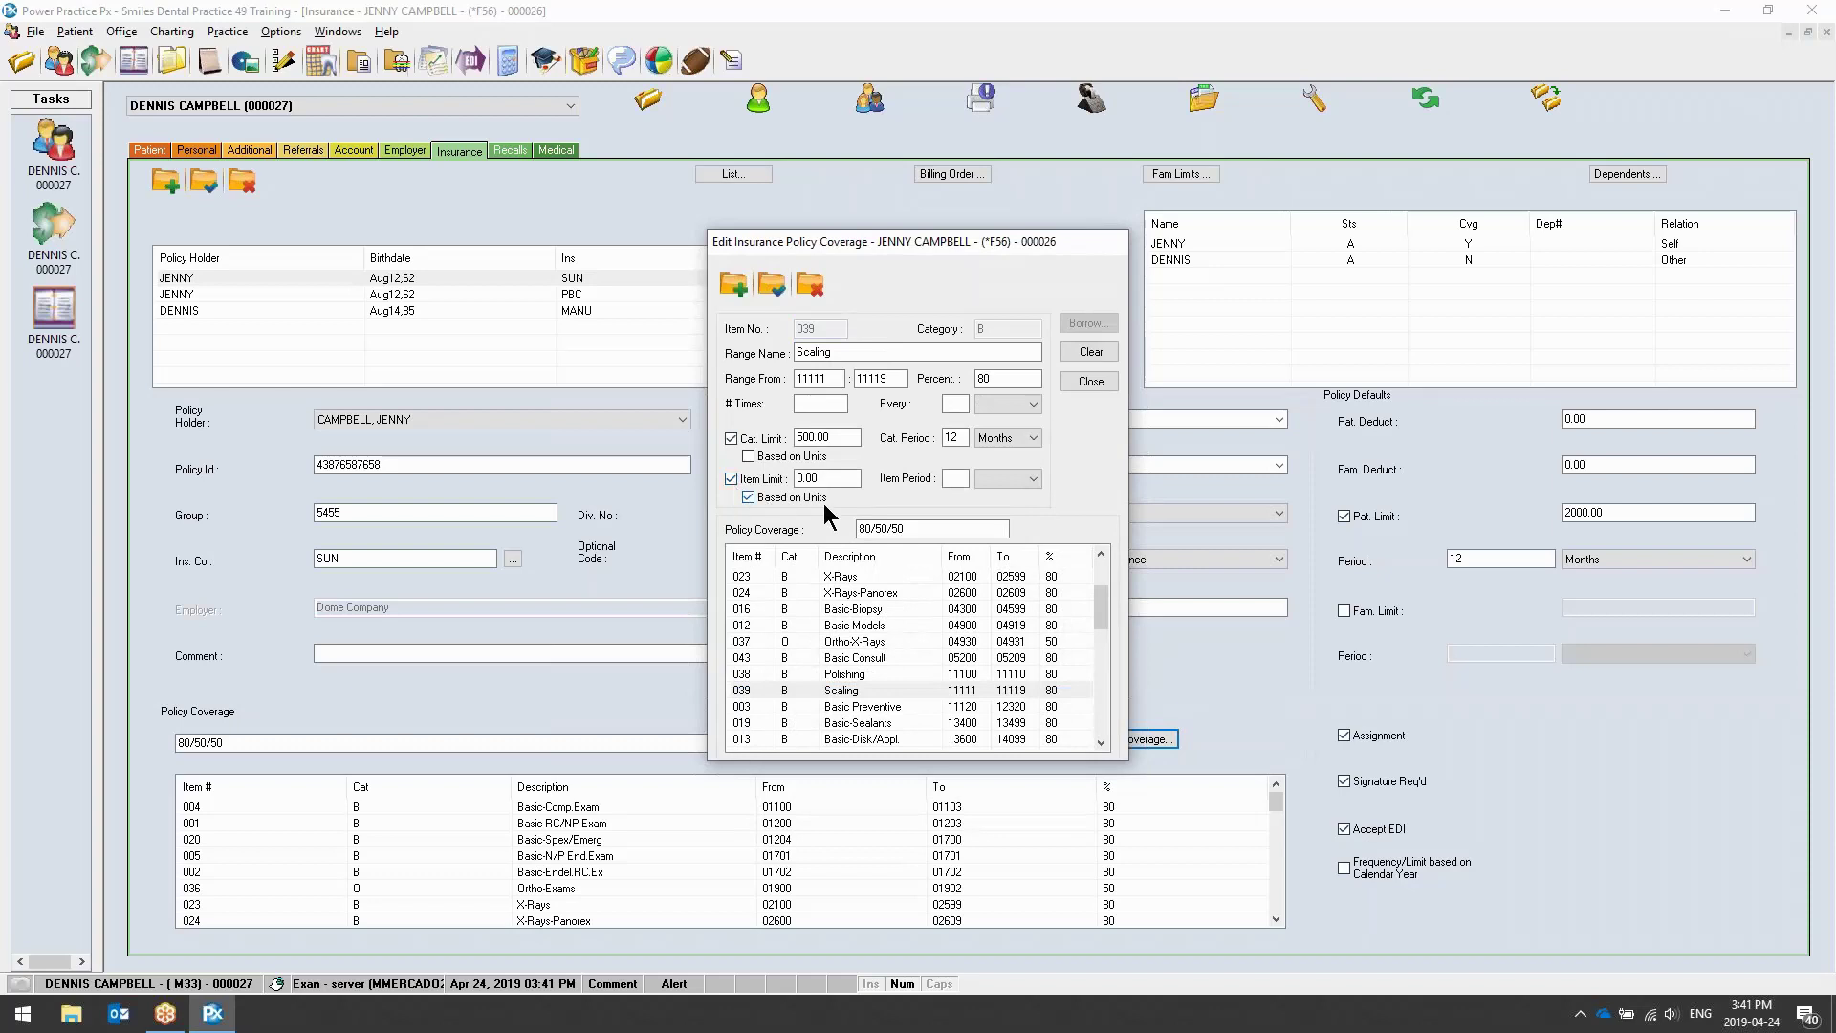
double_click(828, 478)
text(6)
click(963, 478)
click(775, 288)
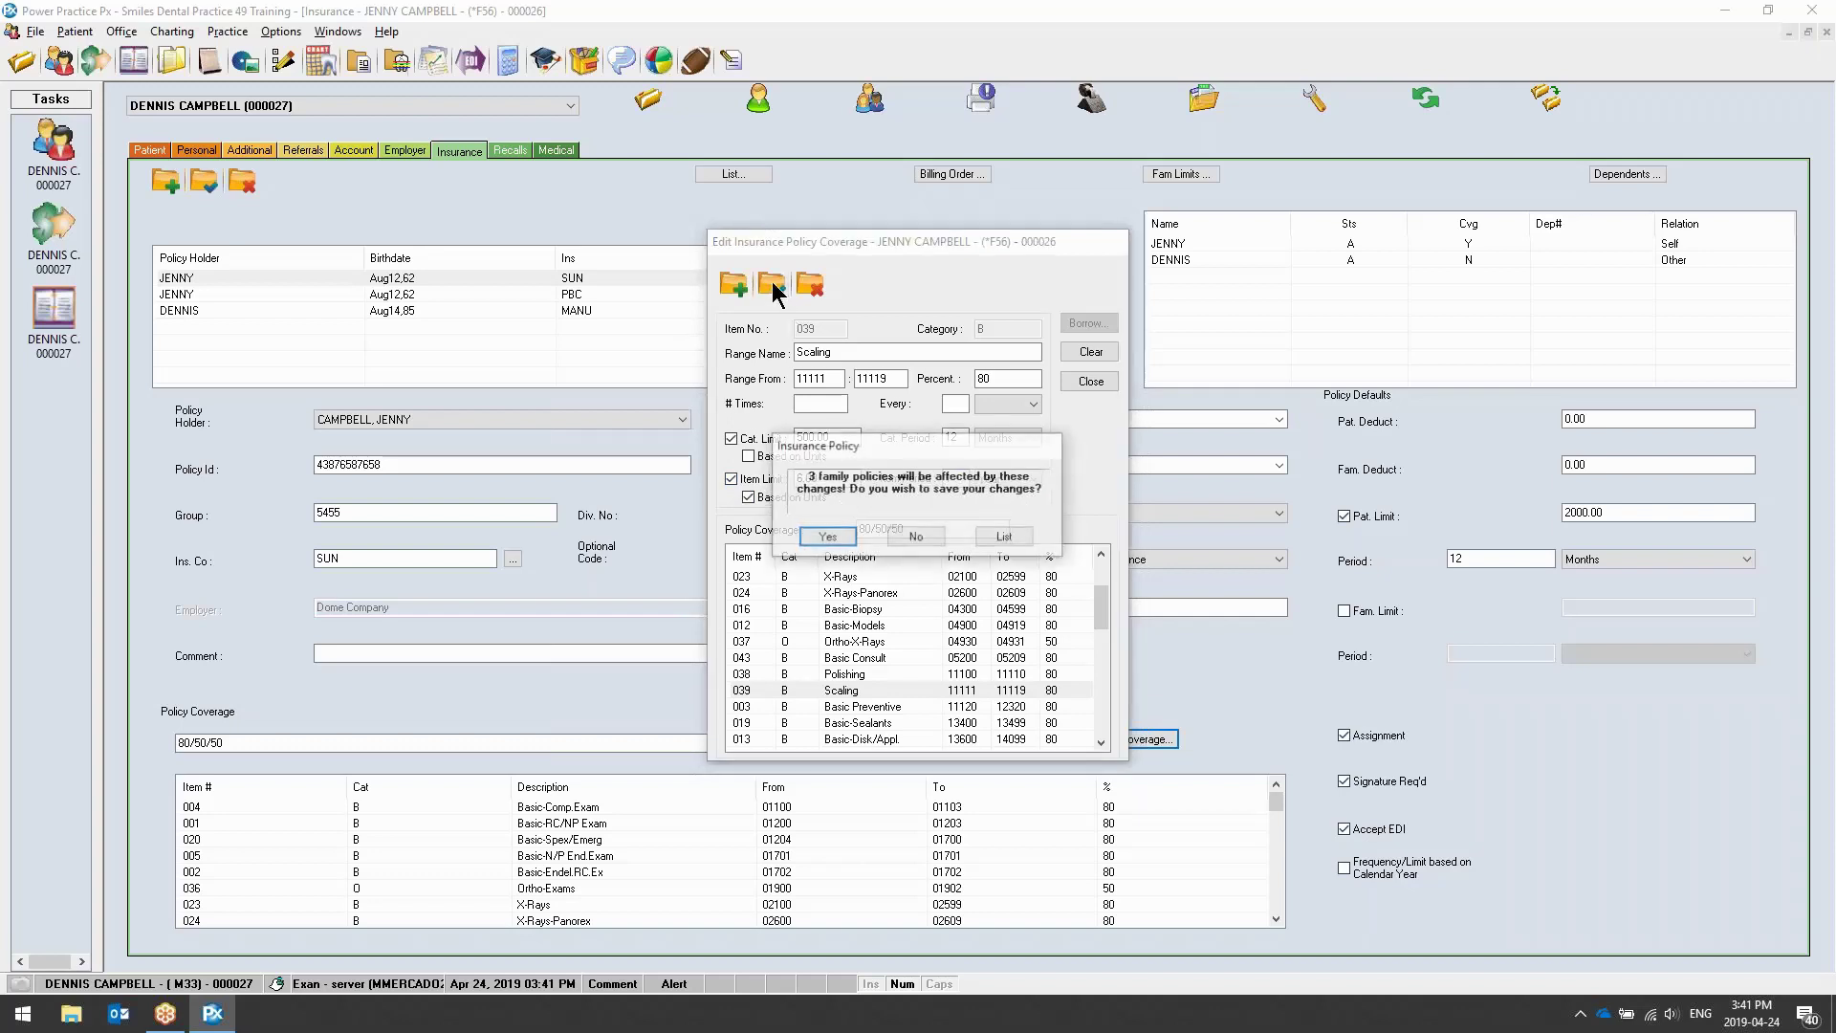
click(849, 536)
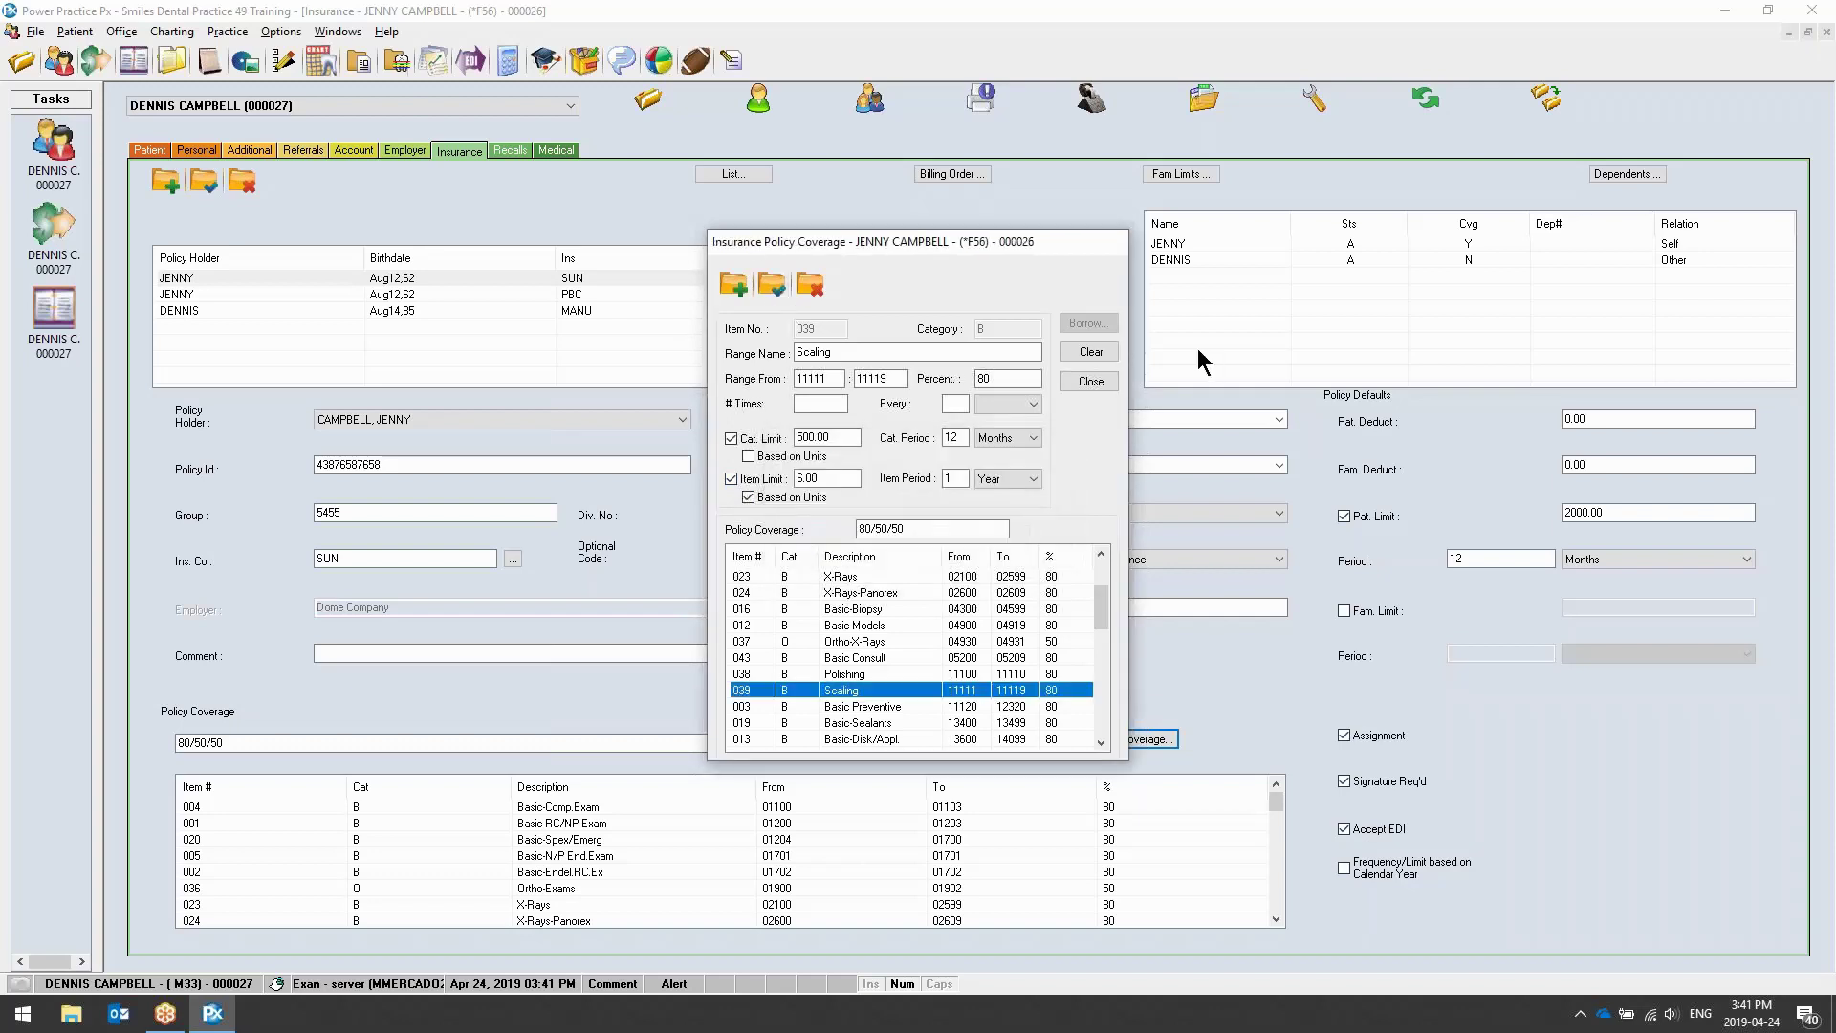
click(1090, 382)
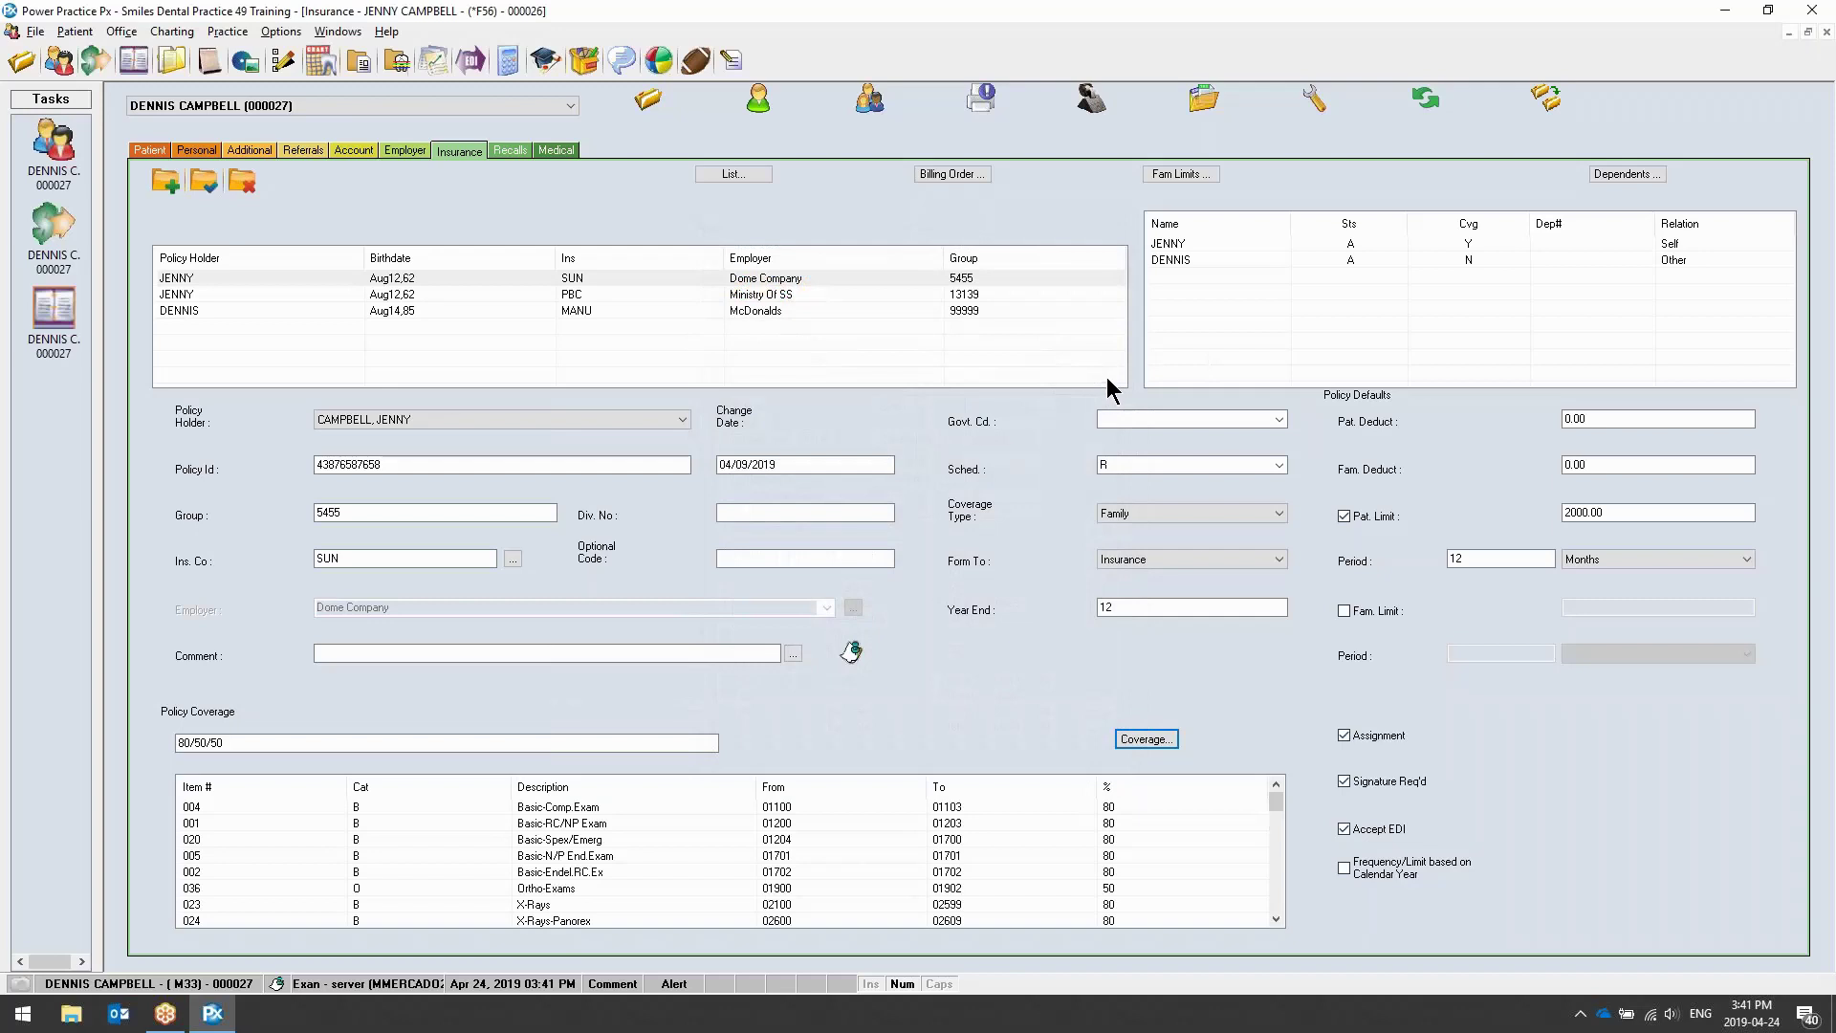
Check the policy holder's remaining specific policy limits in the dependent details and leave without changes
double_click(1286, 243)
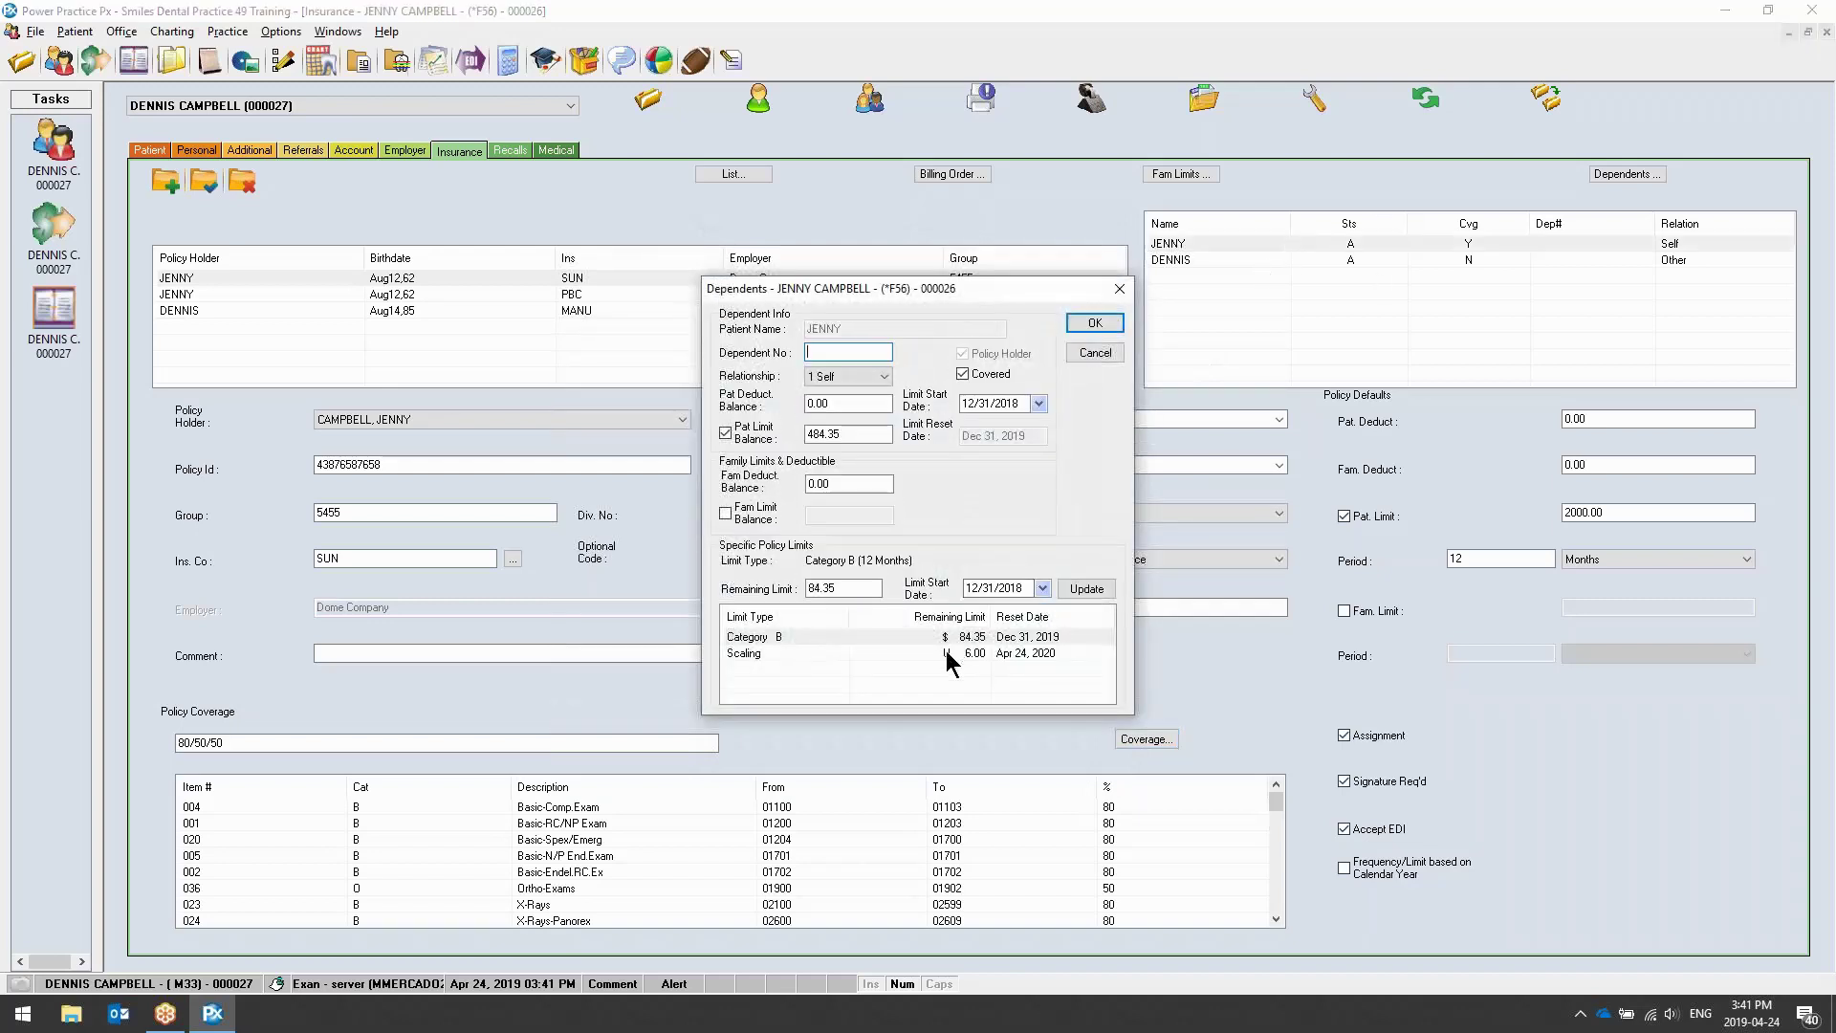
click(1095, 353)
Start a receipt printout from the patient's transactions, including payments only with treatment code and tooth/surface
click(80, 240)
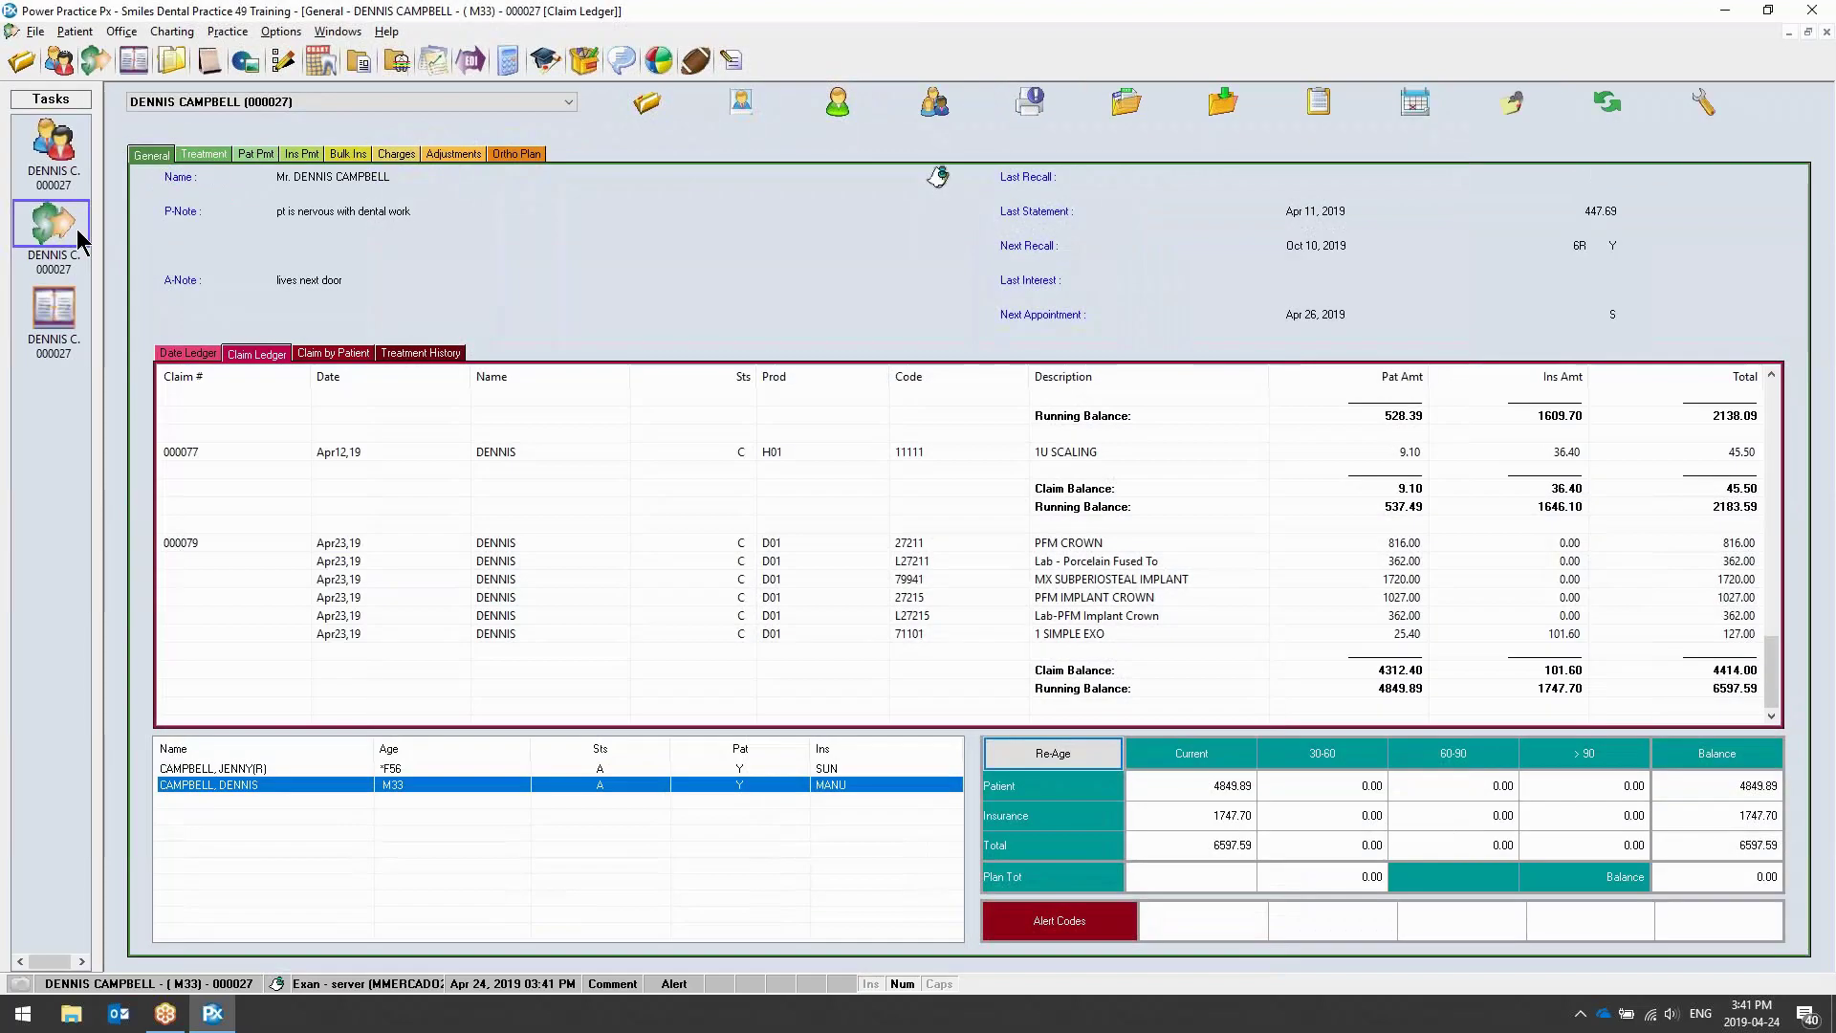
right_click(584, 248)
click(647, 523)
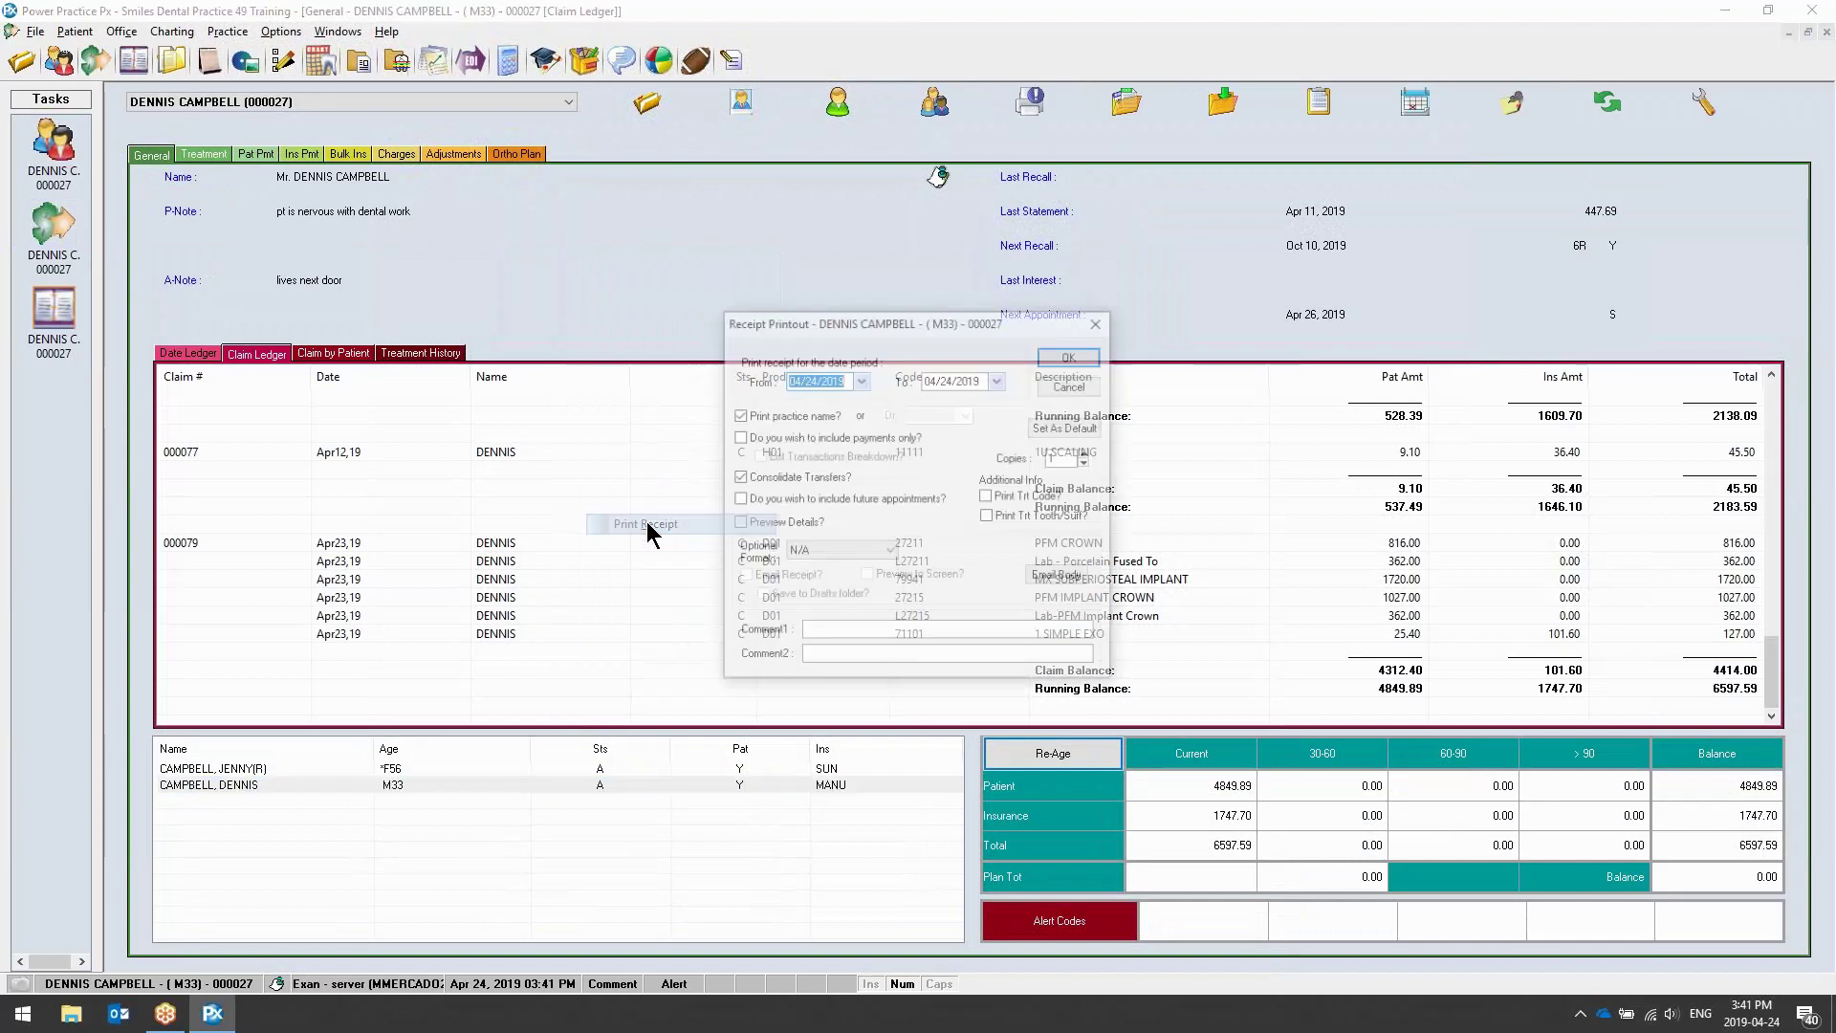
click(777, 437)
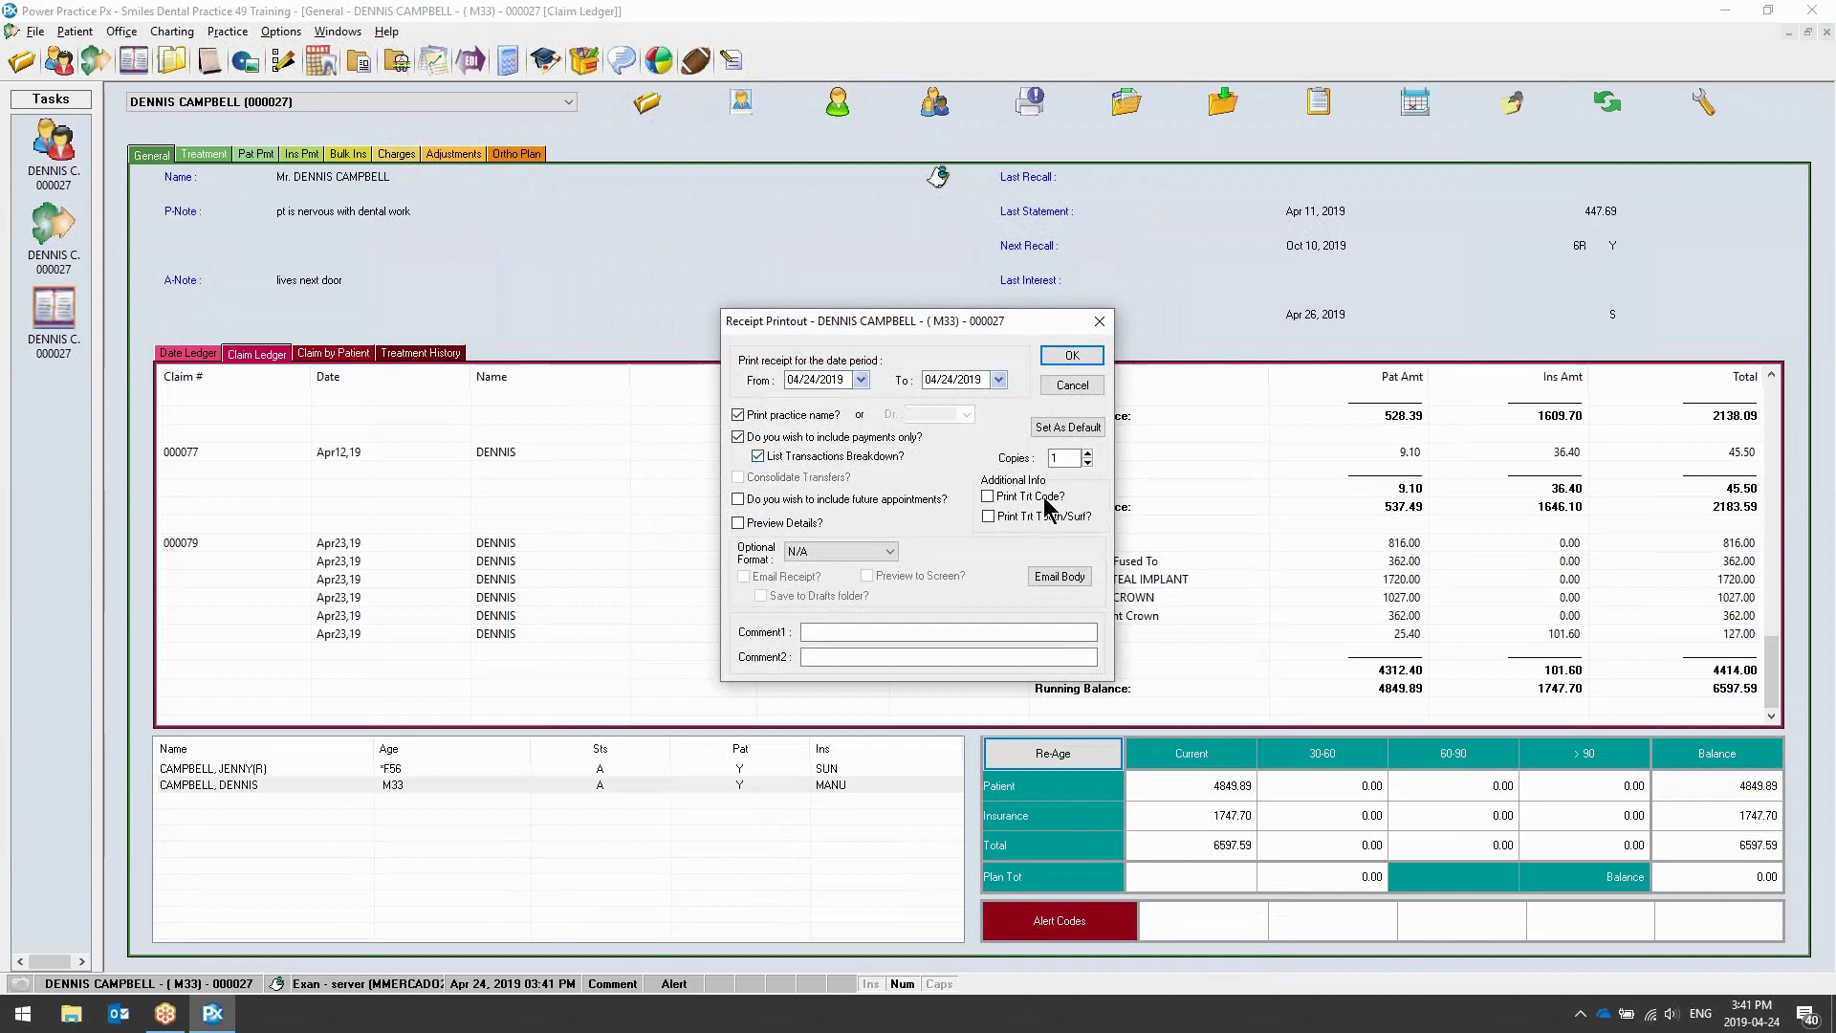
click(1040, 501)
click(1032, 517)
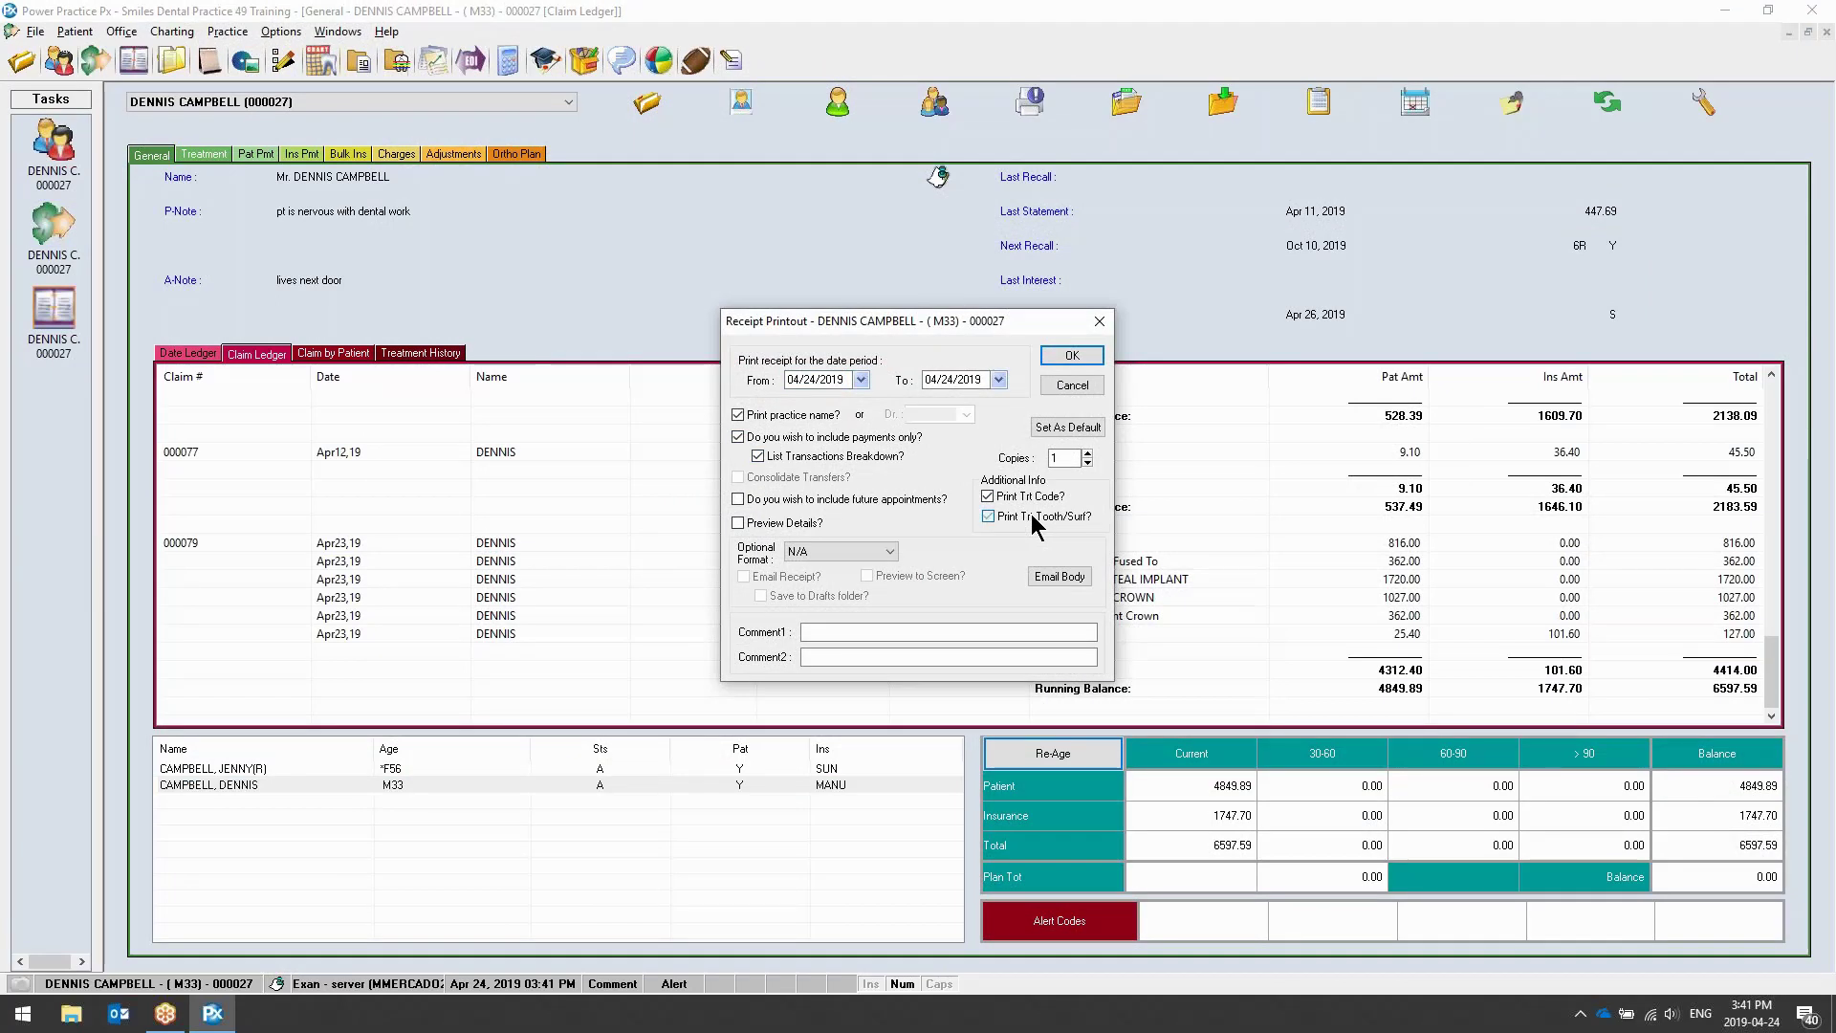
Preview the receipt details from 04/10/2019 with payments only and consolidated transfers turned off, and cancel the printout
click(739, 437)
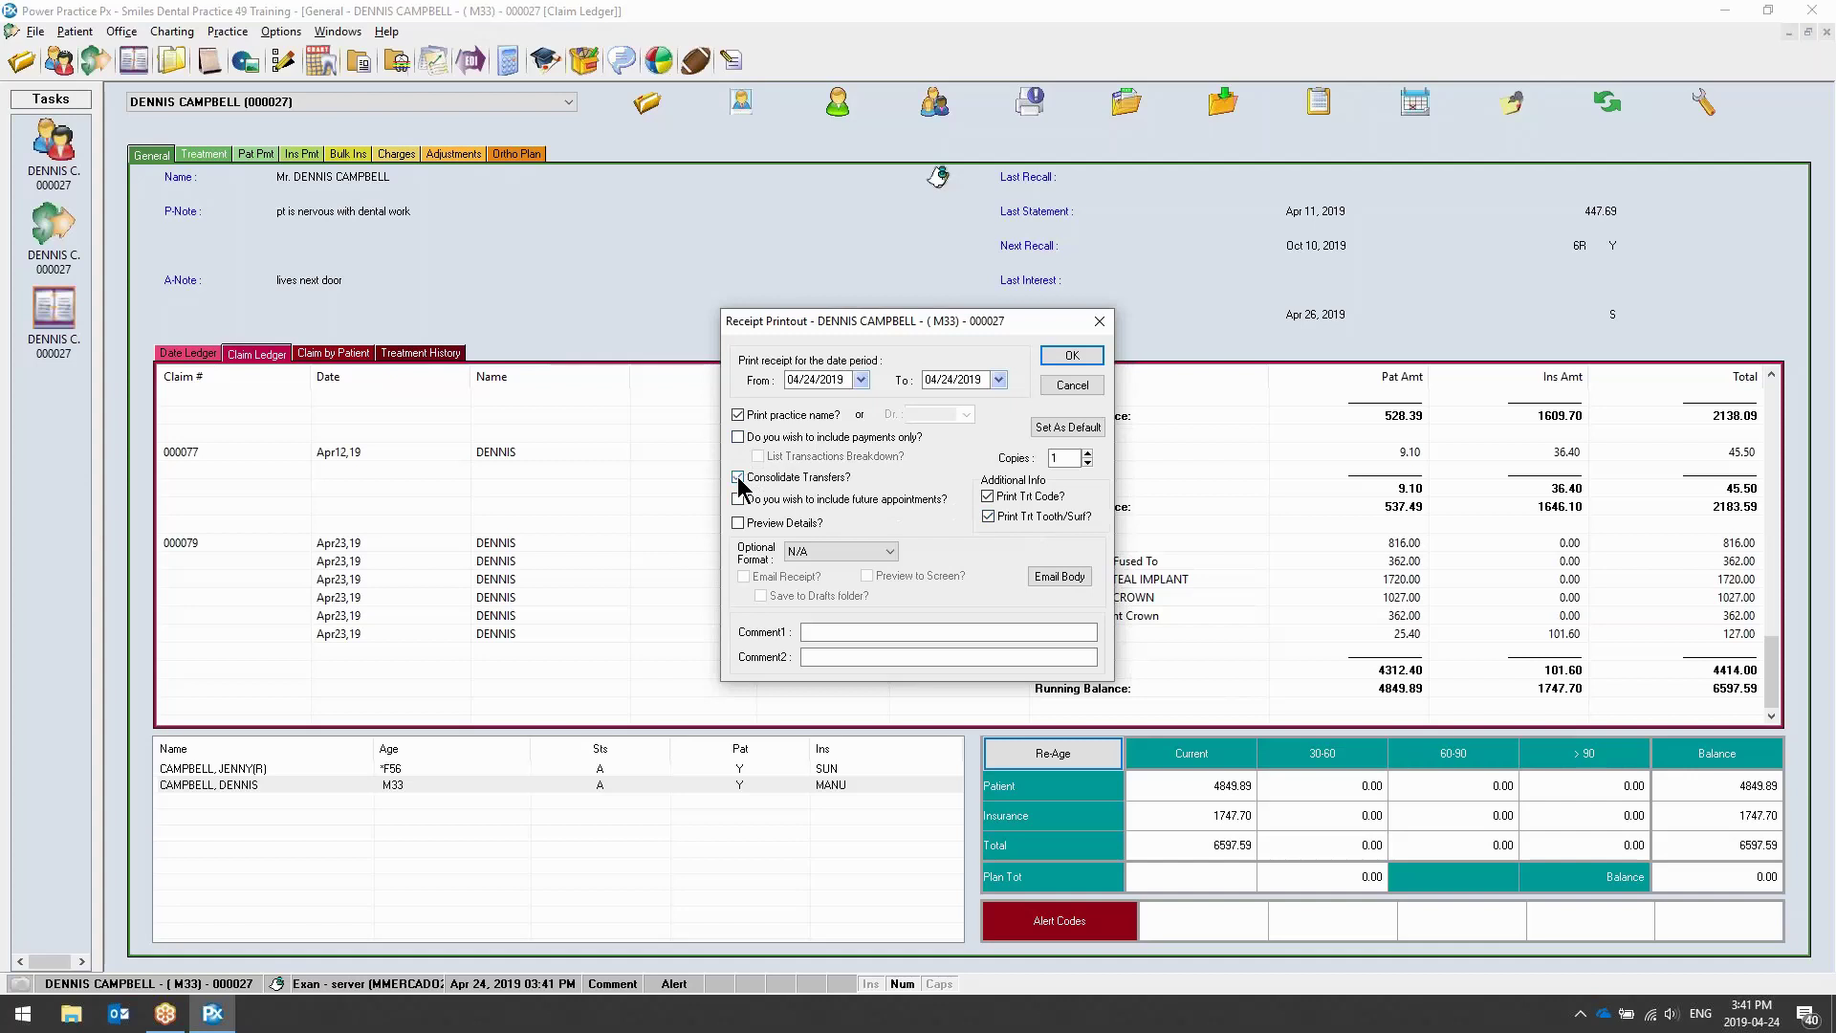
click(738, 478)
click(860, 379)
click(897, 484)
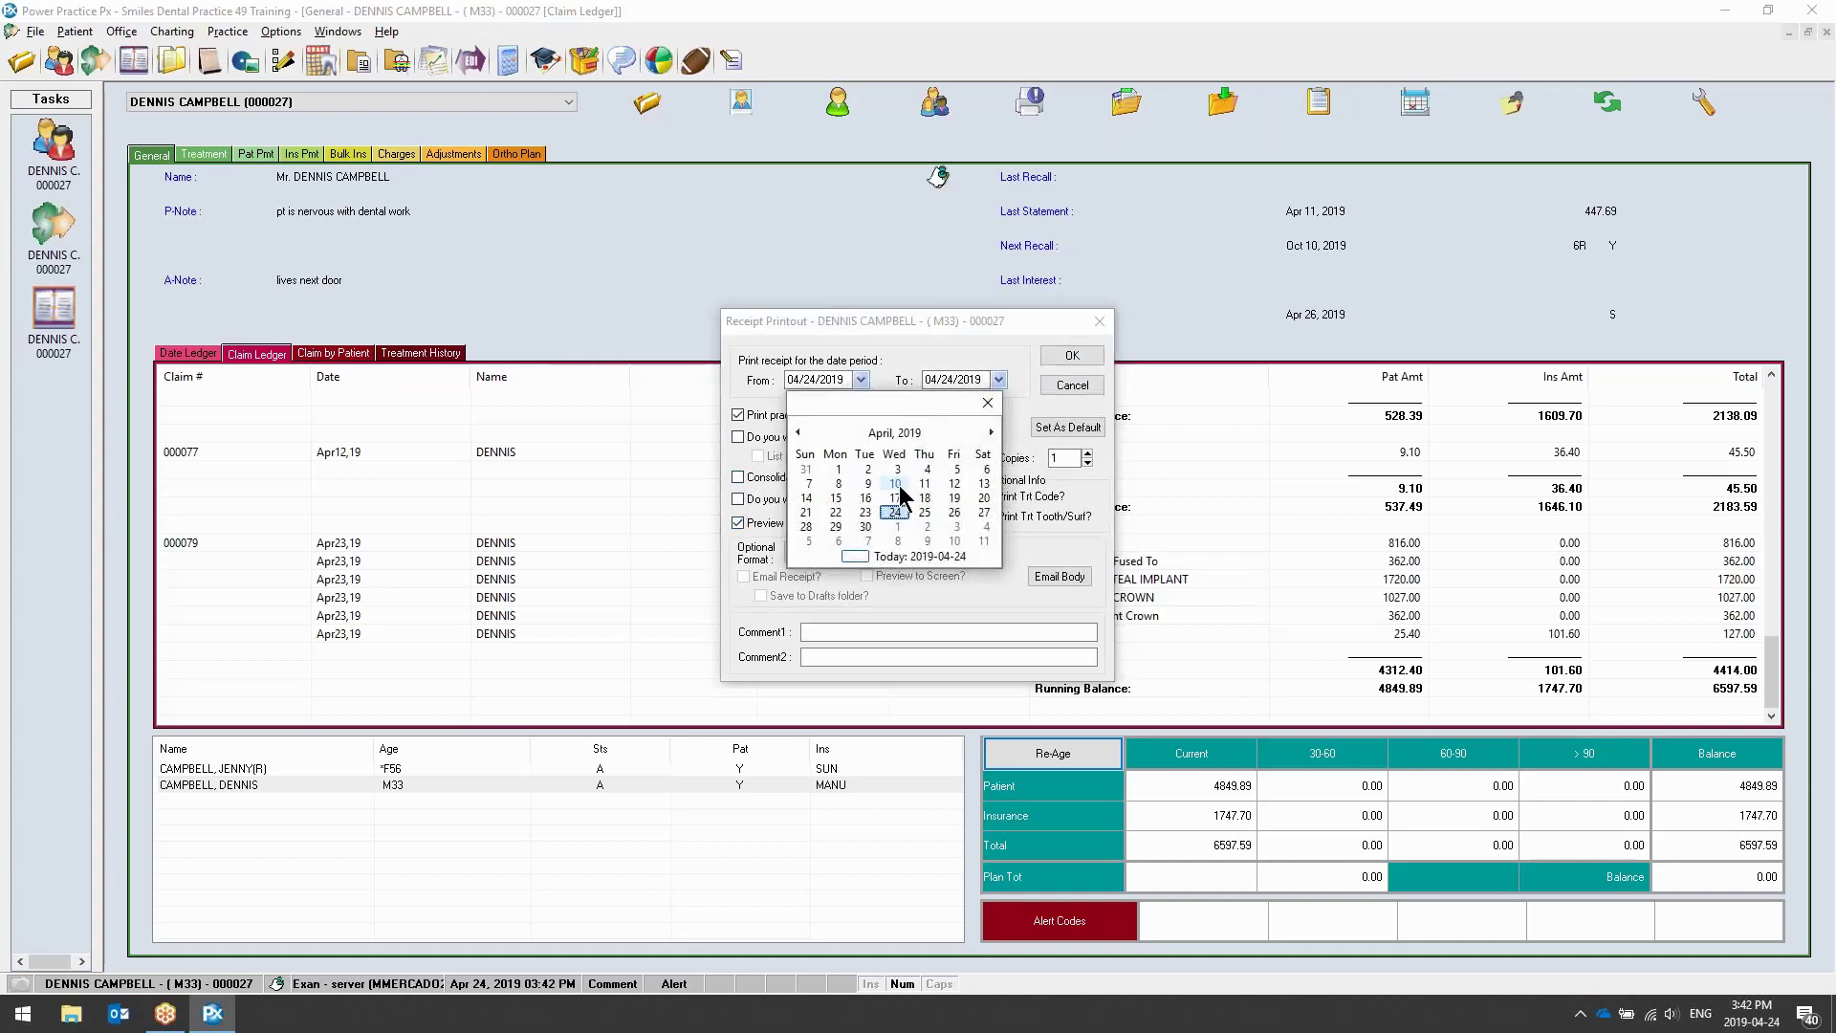
click(1056, 353)
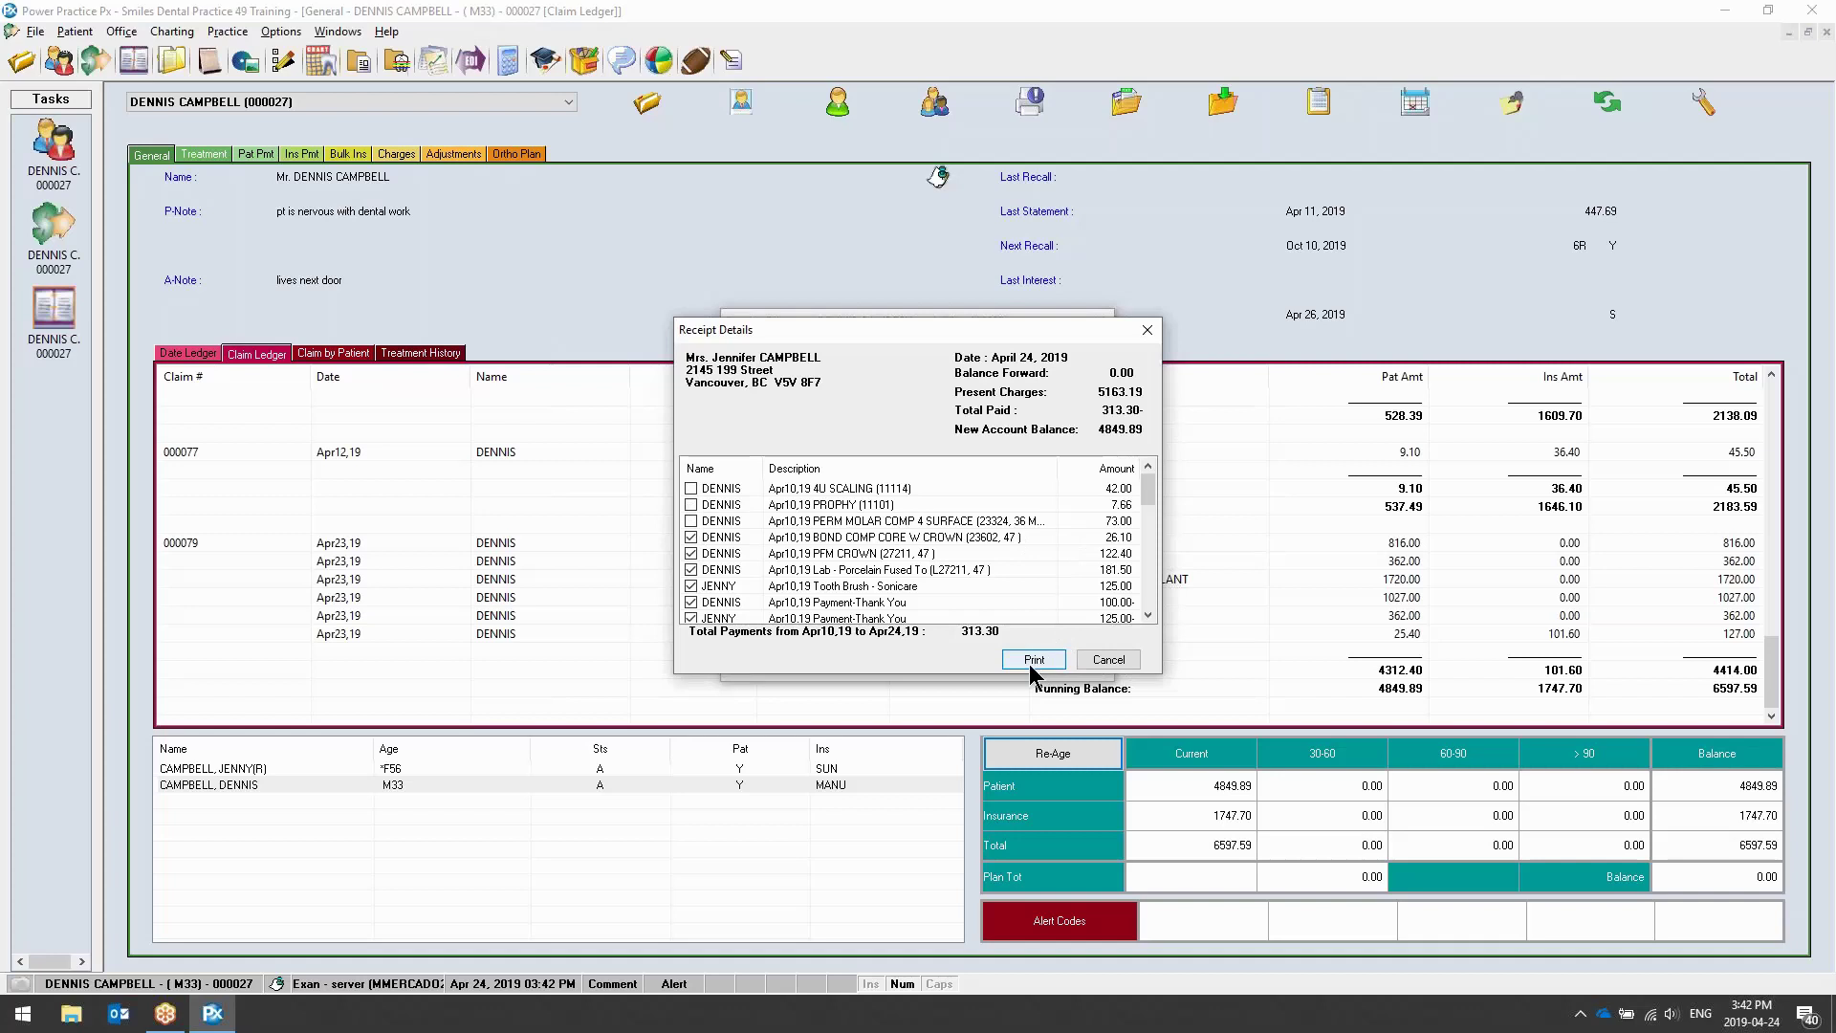
click(1108, 660)
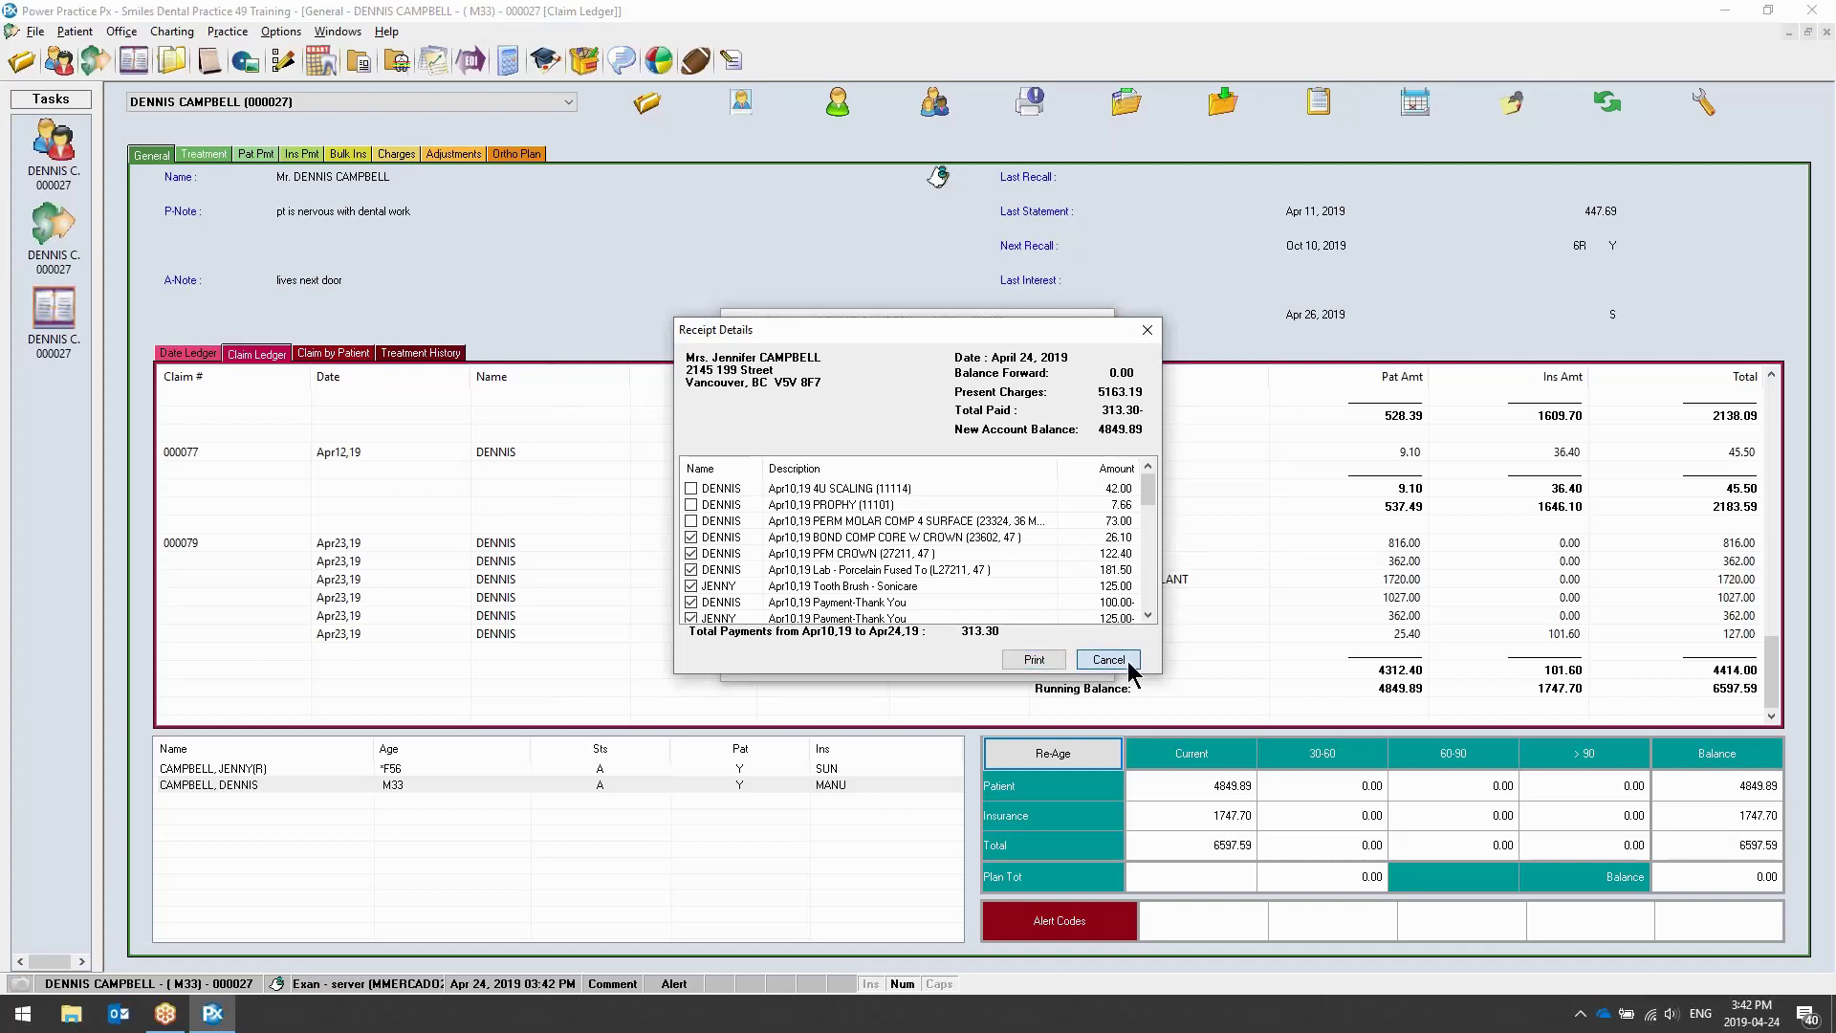
click(1072, 386)
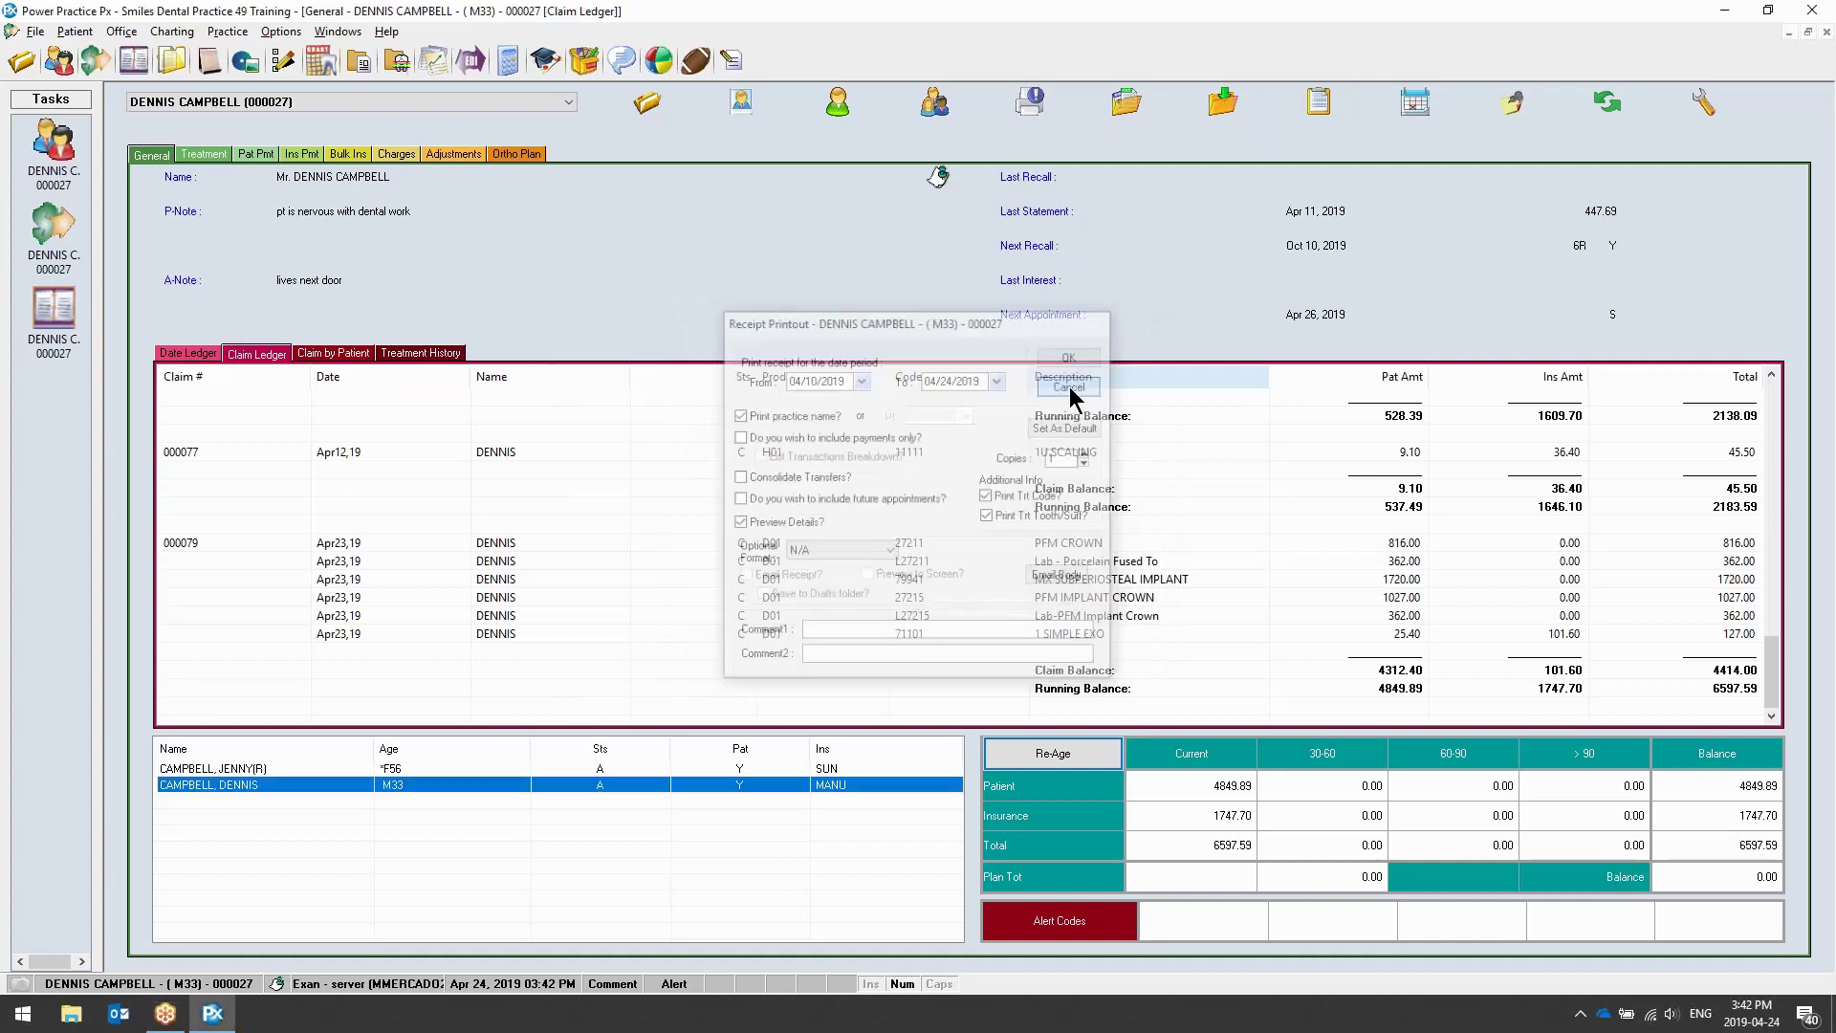
Try an income tax receipt addressed to the other family member instead of the account holder, and cancel it
right_click(725, 269)
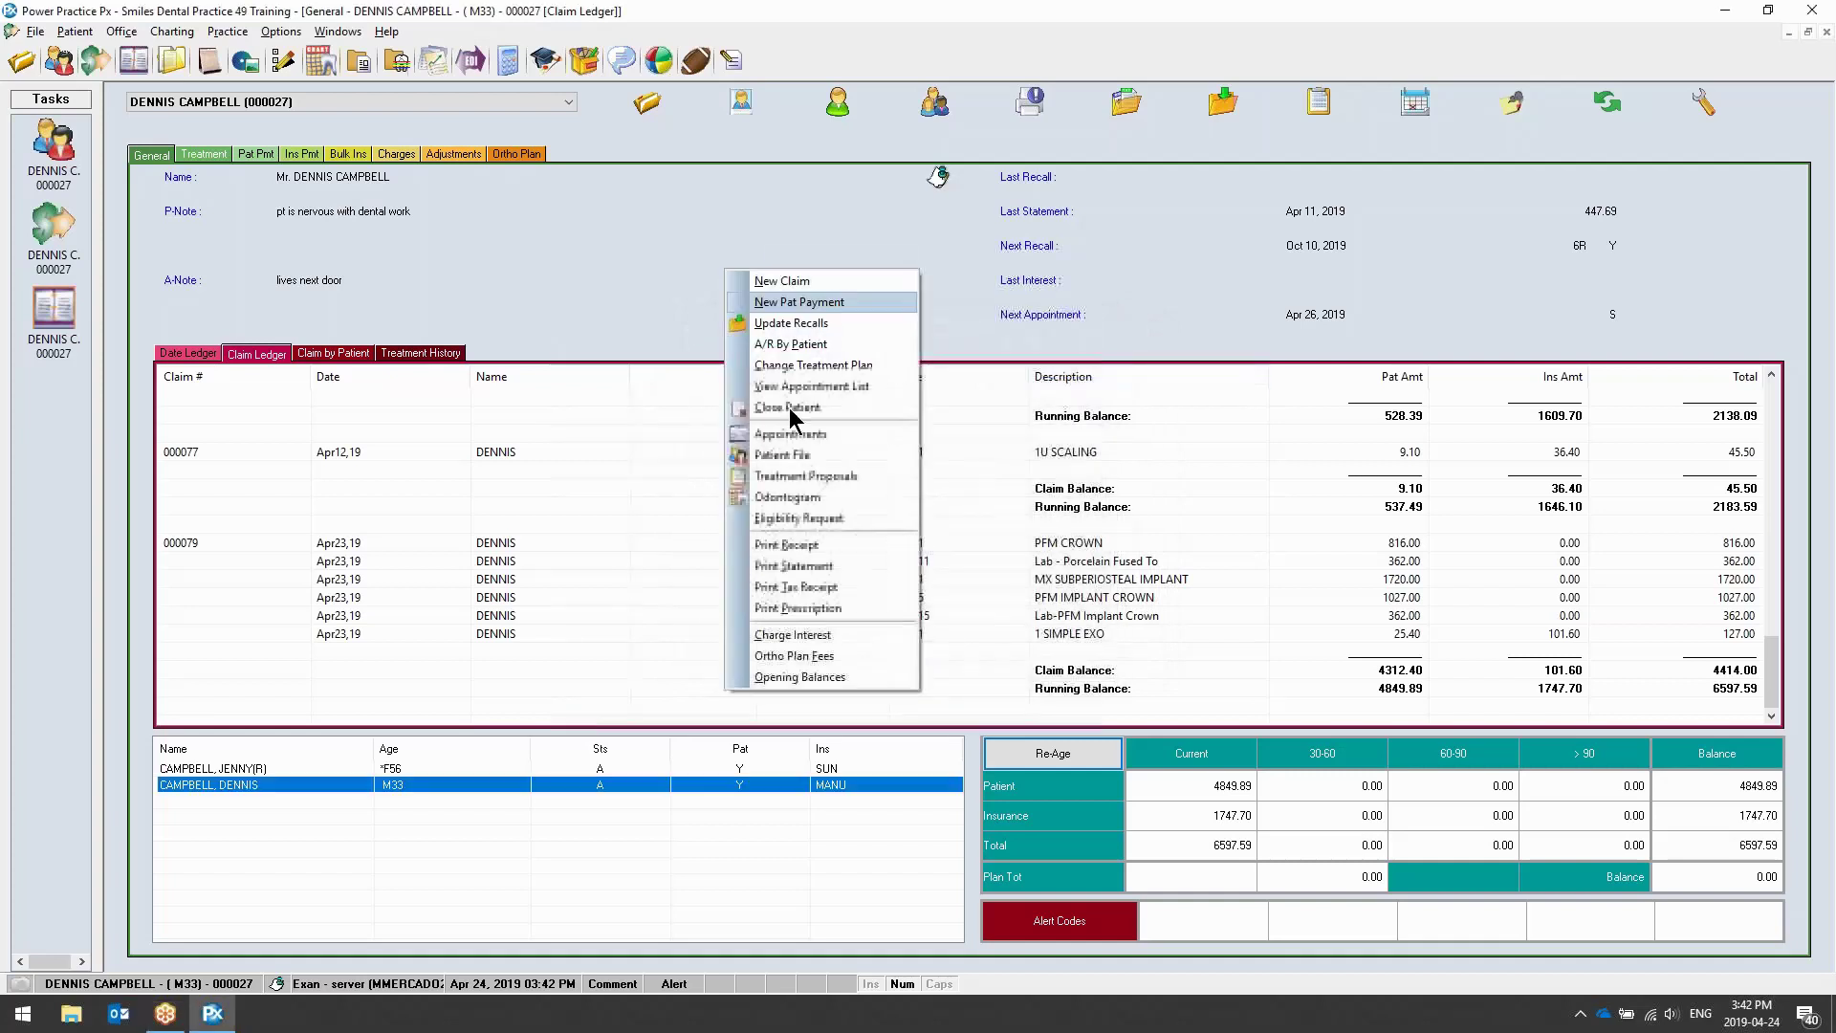
click(790, 588)
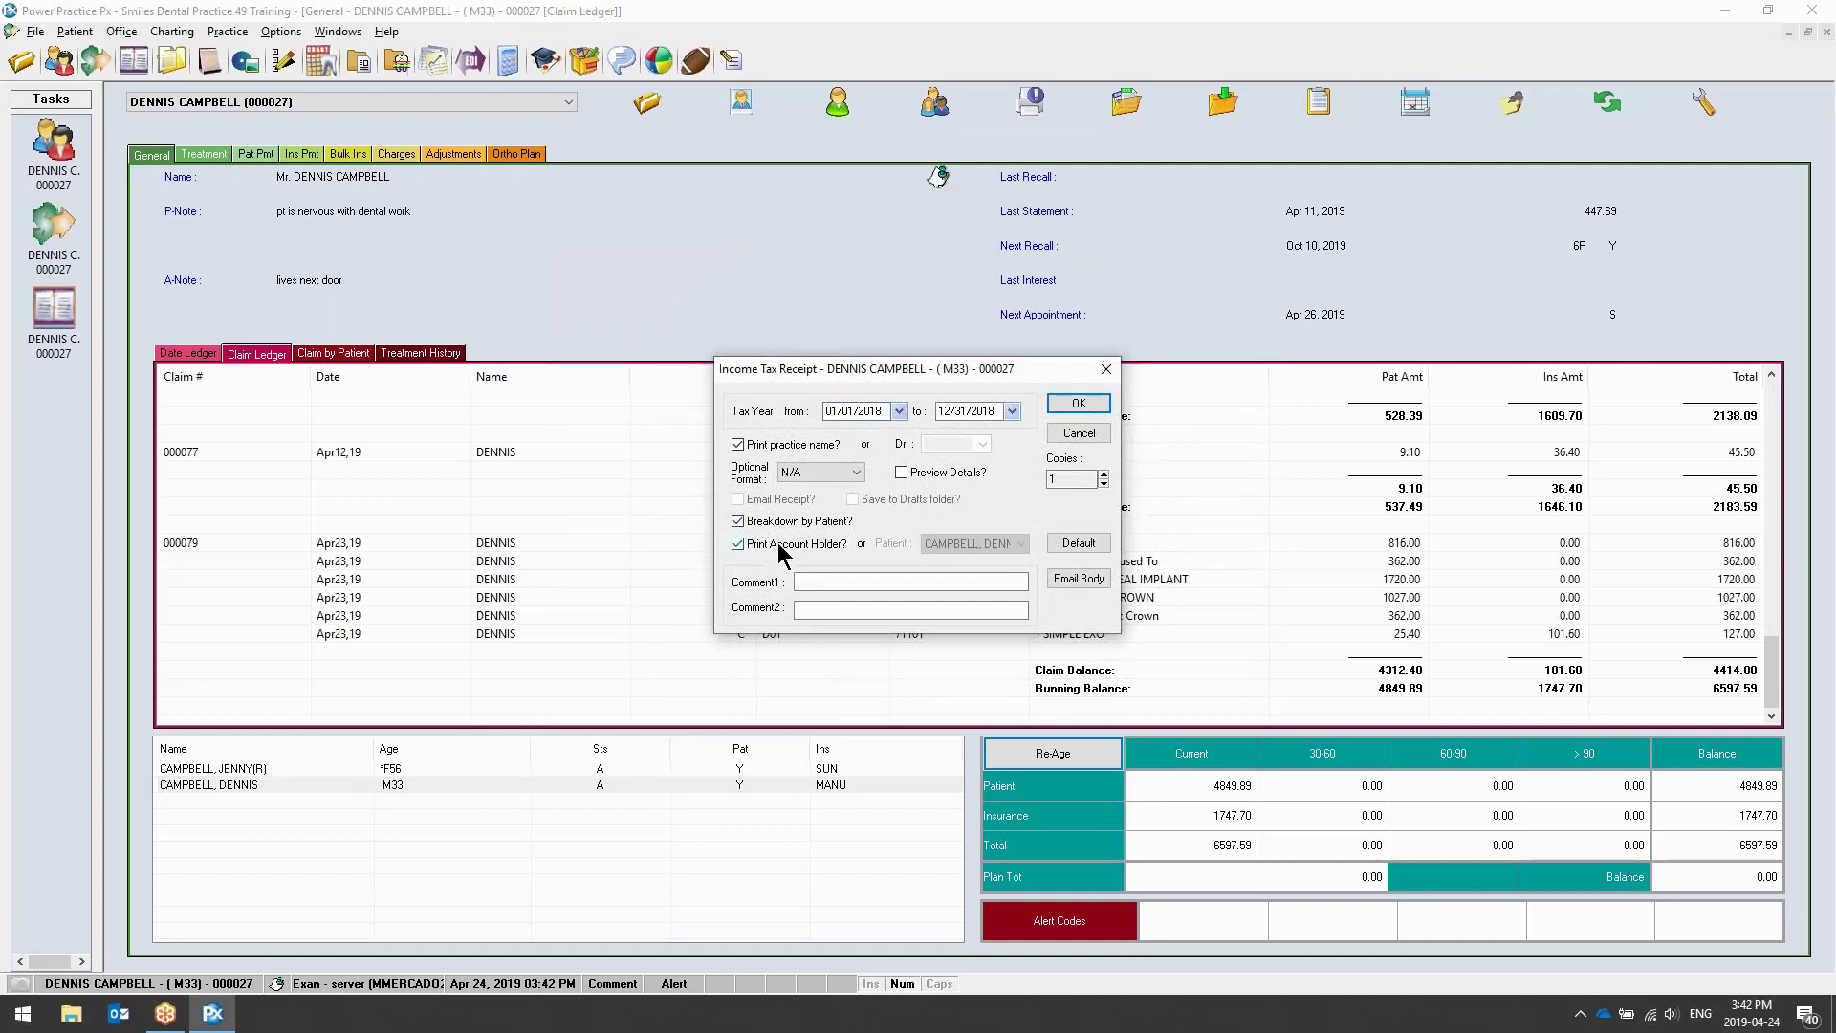
click(782, 552)
click(962, 541)
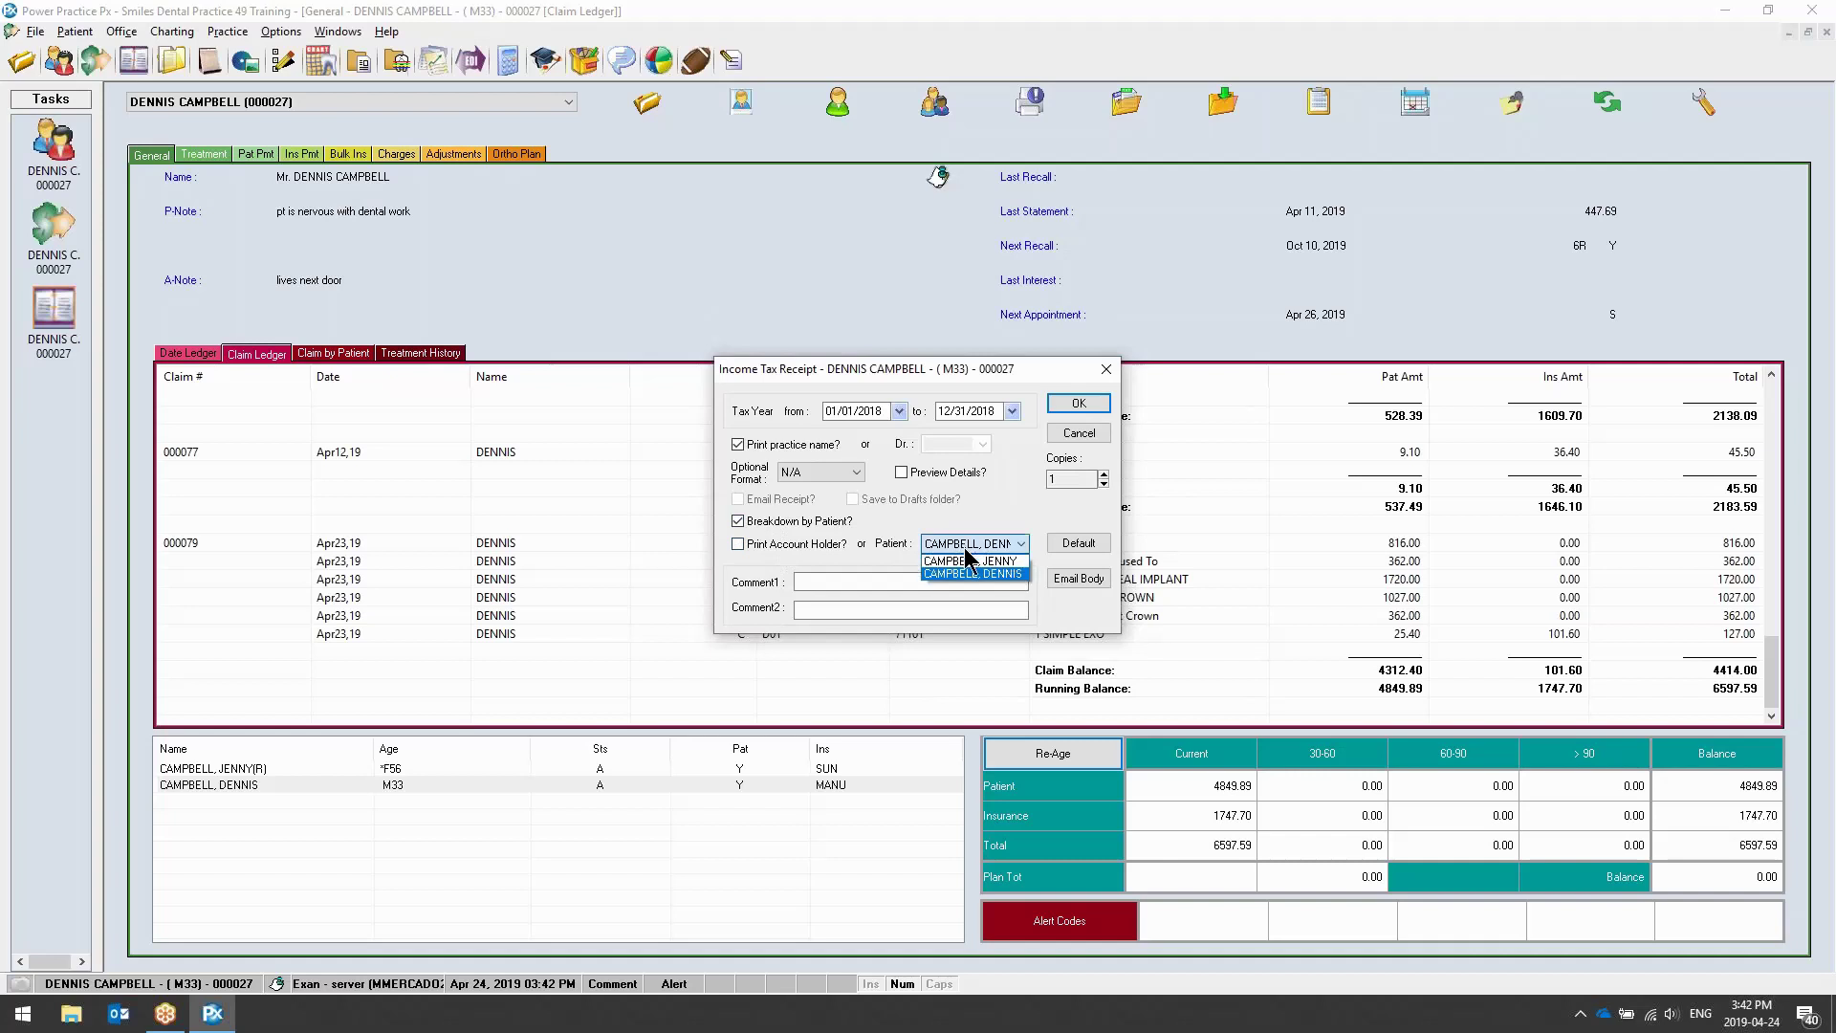
click(963, 559)
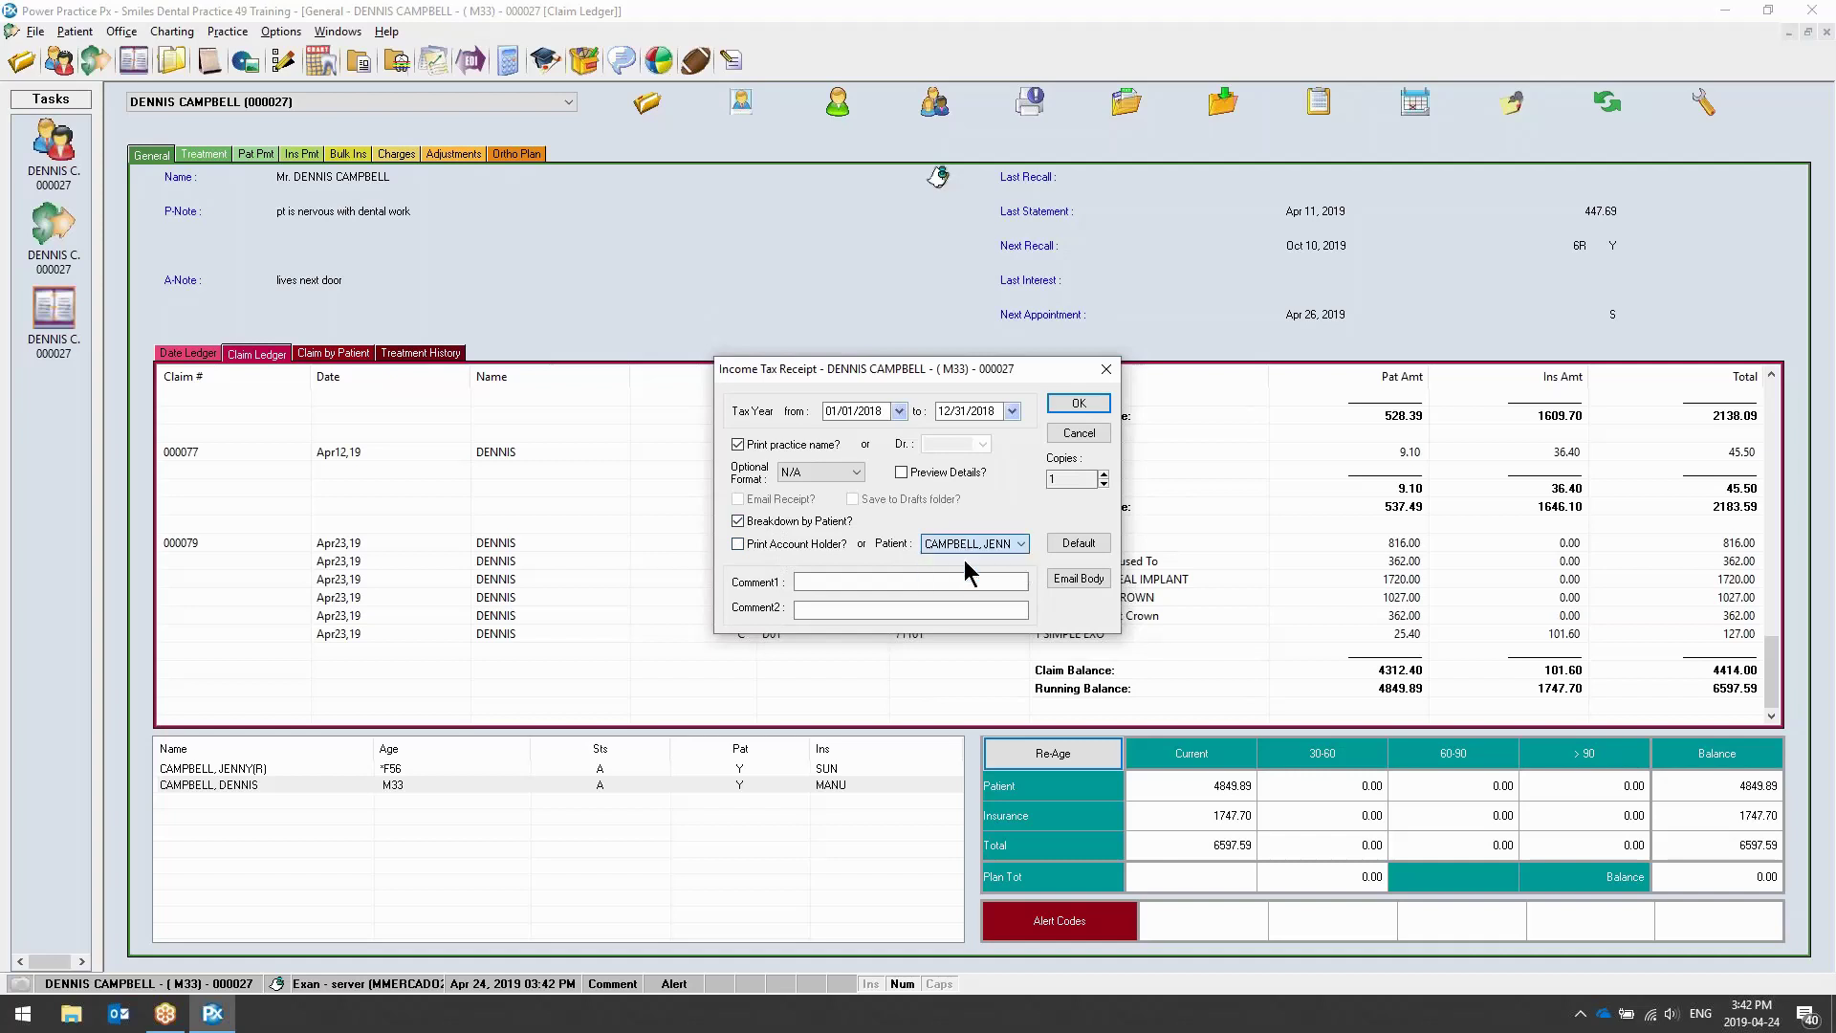
click(1094, 433)
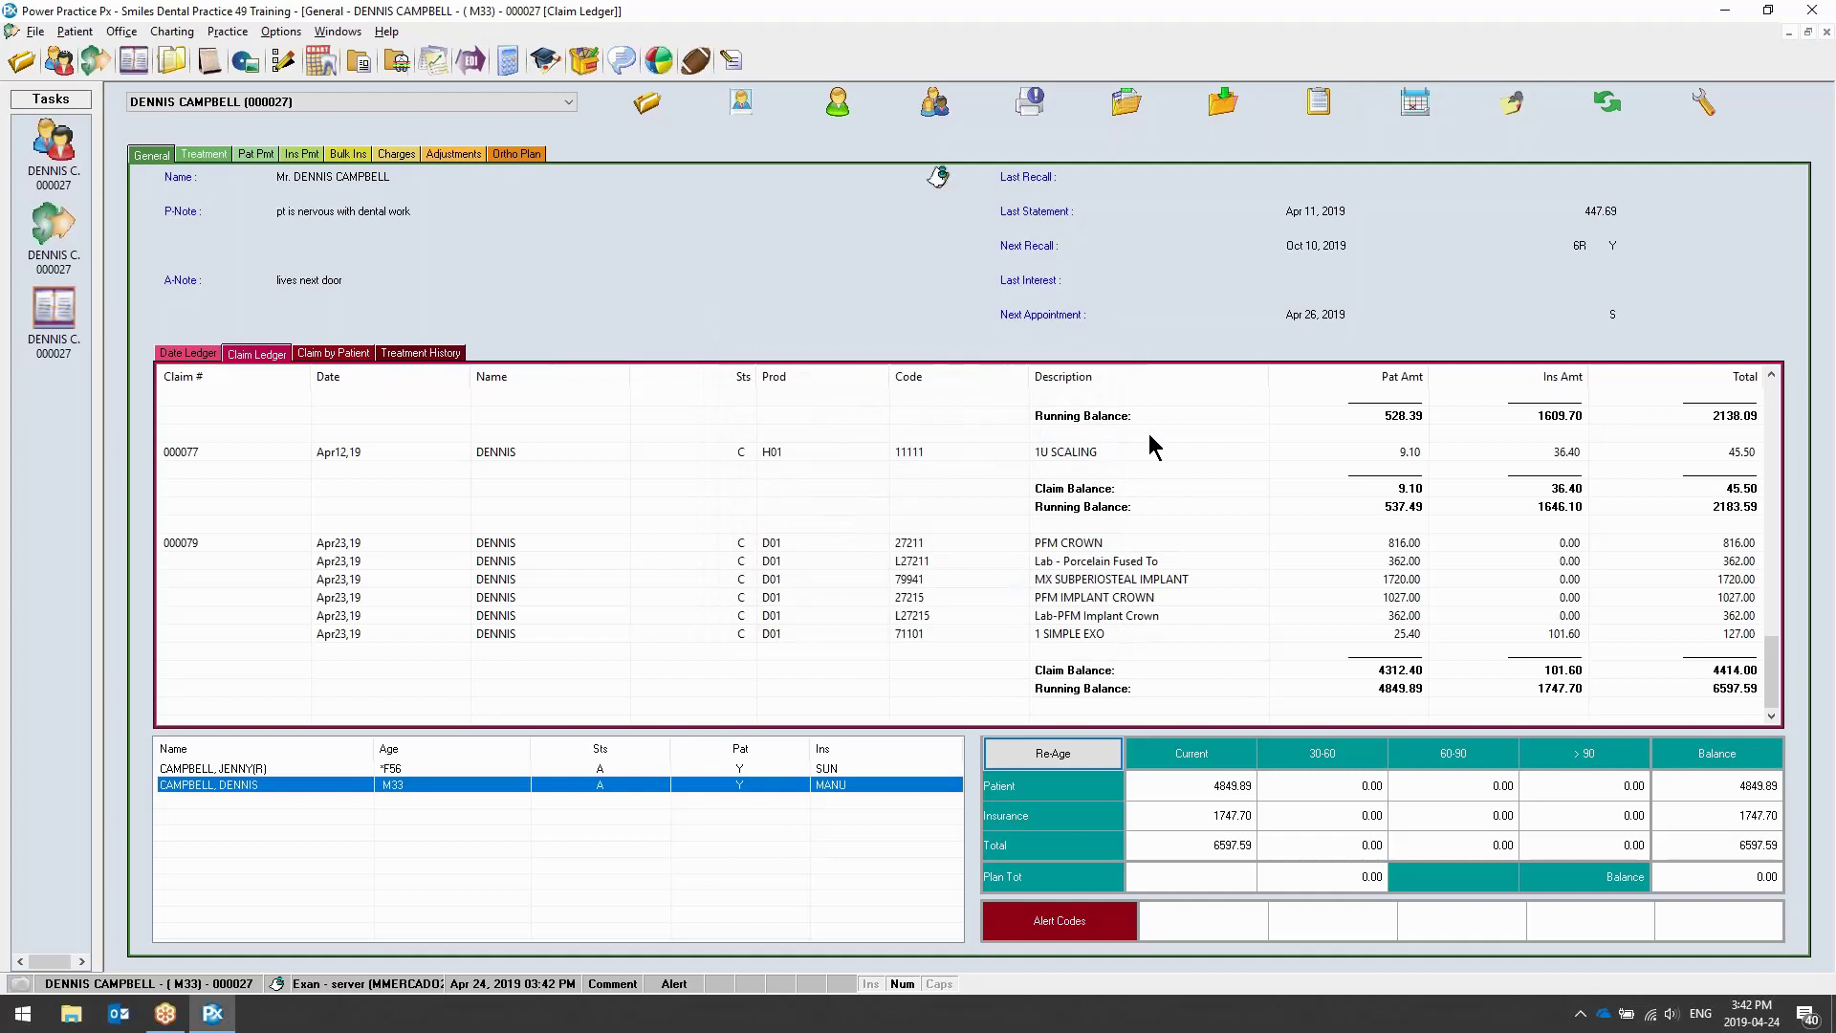
Review the transaction options' settings and defaults, including Submit Planned, and the claim ledger's view options without saving changes
click(1708, 111)
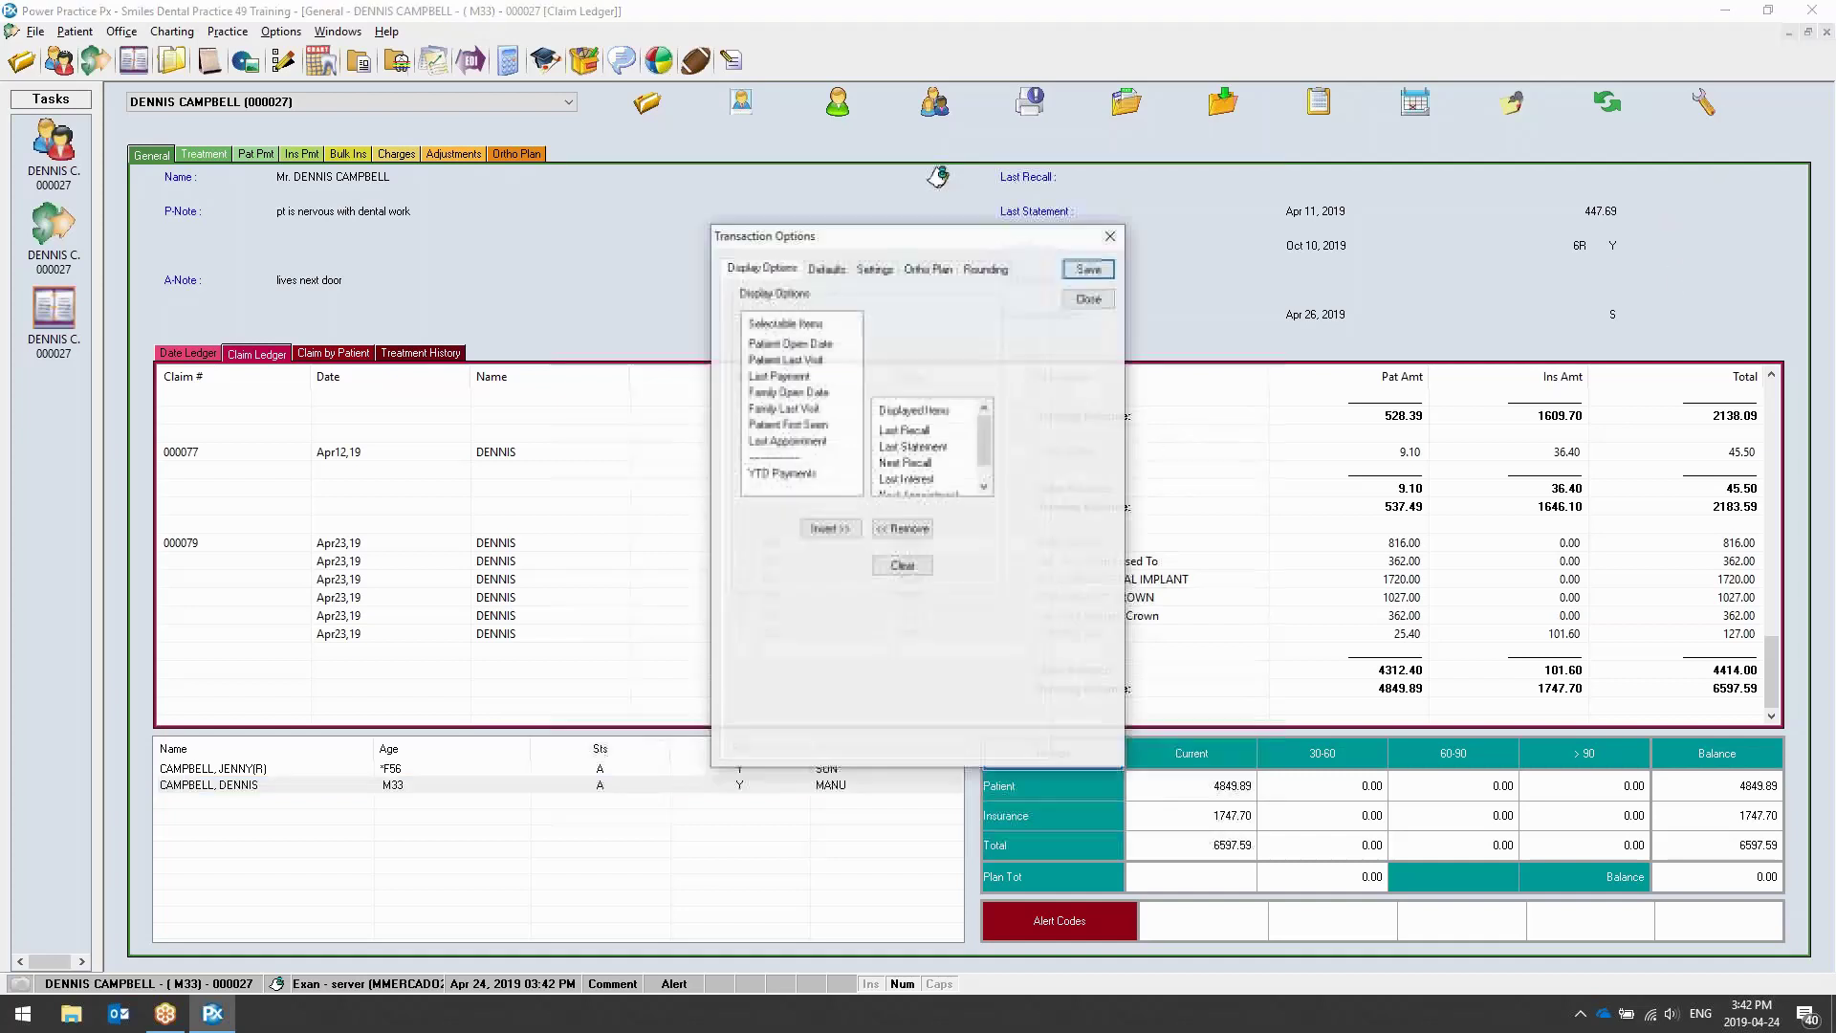
click(874, 269)
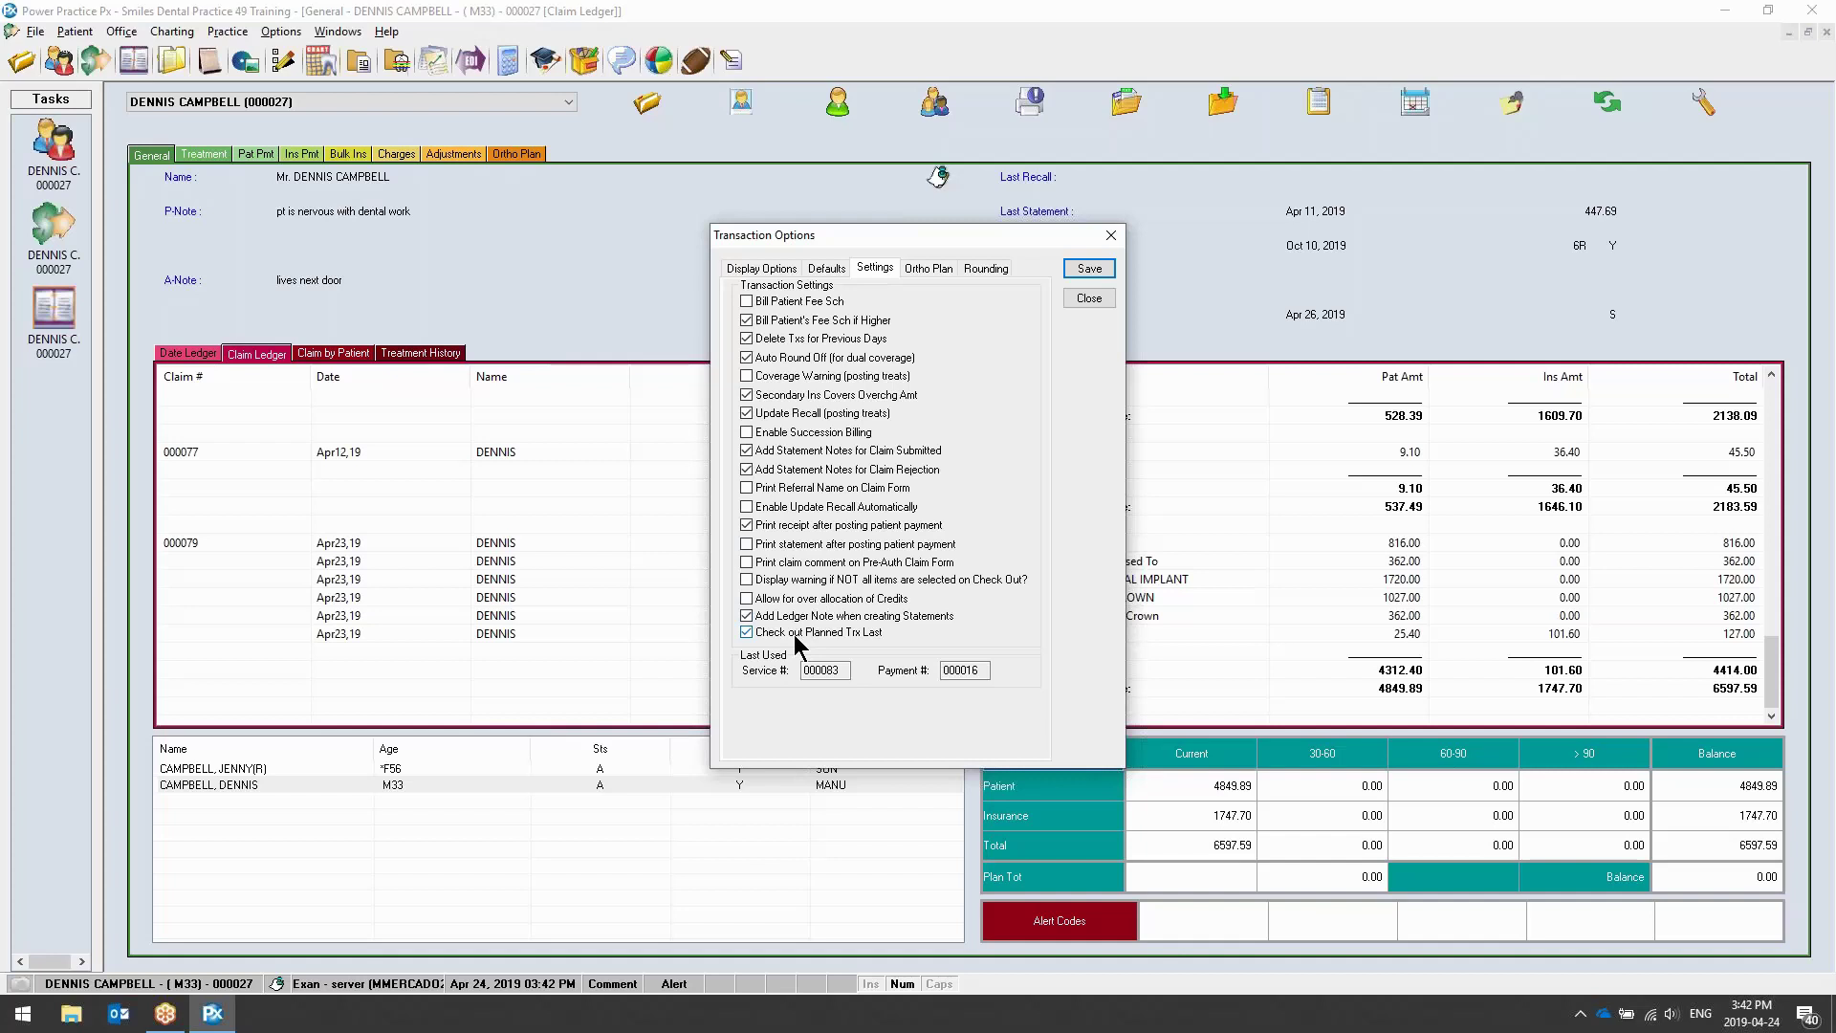
click(826, 268)
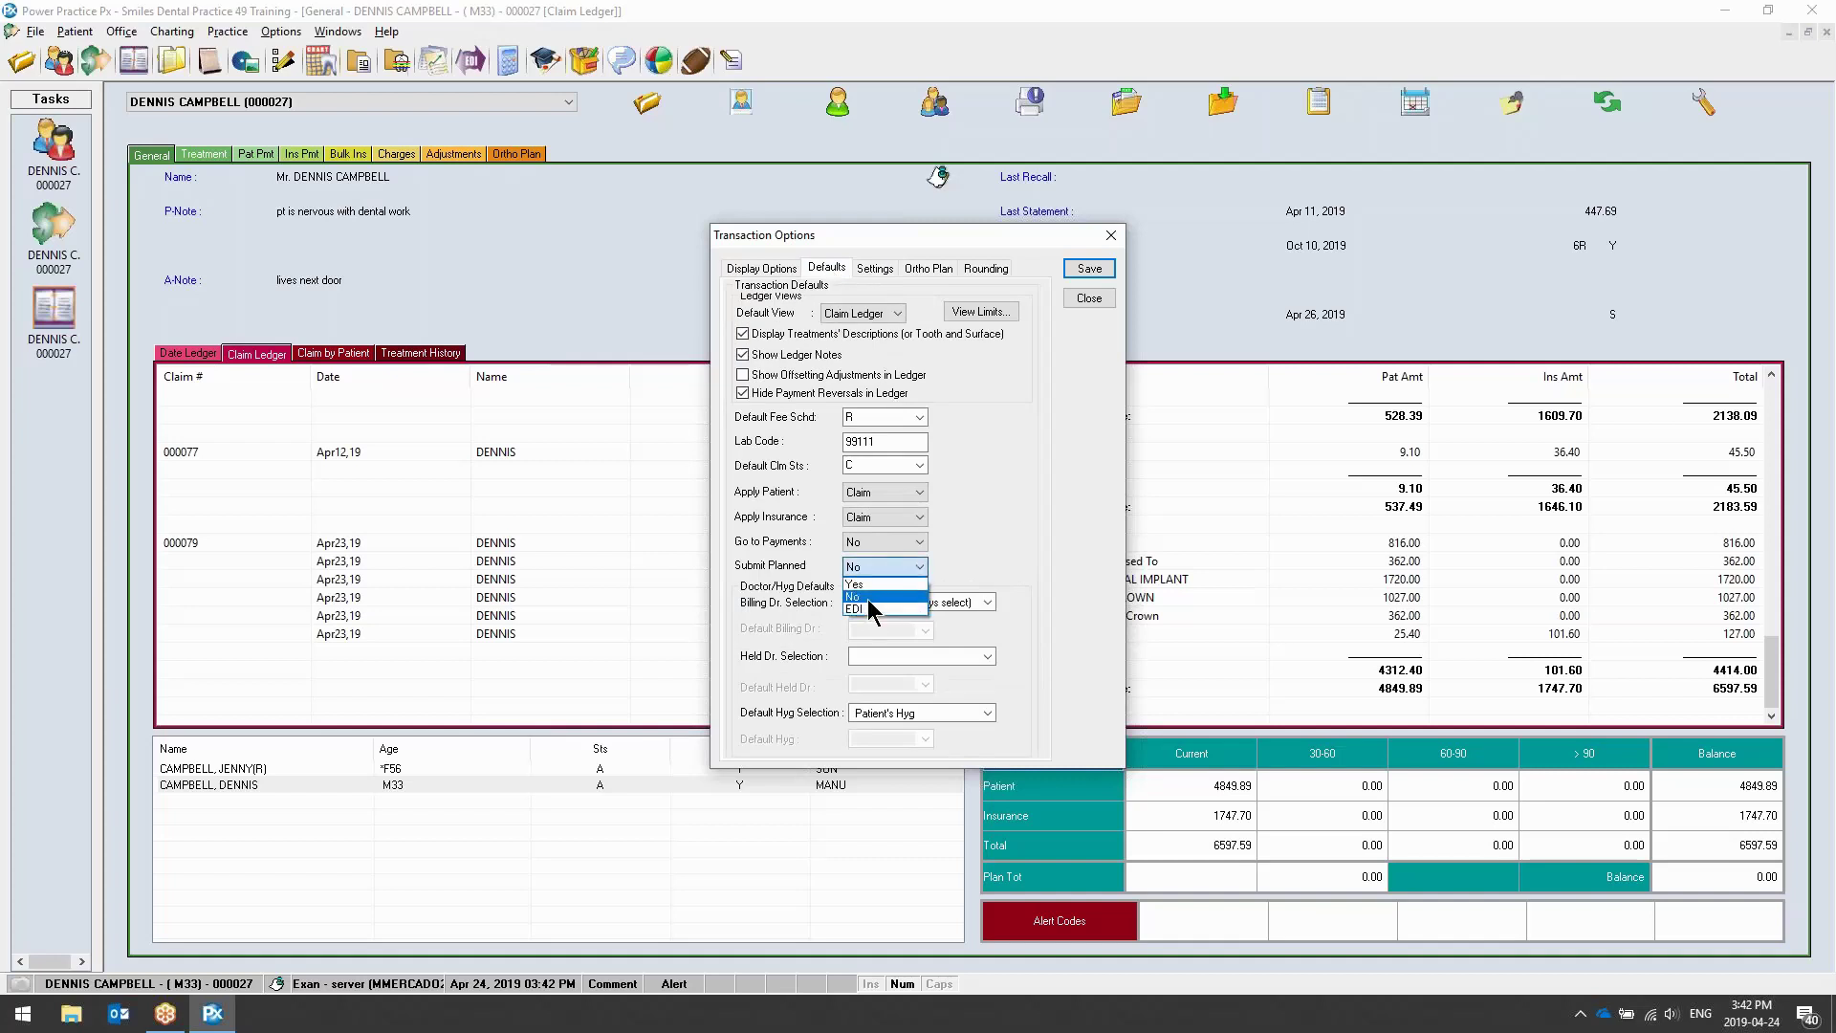
click(868, 597)
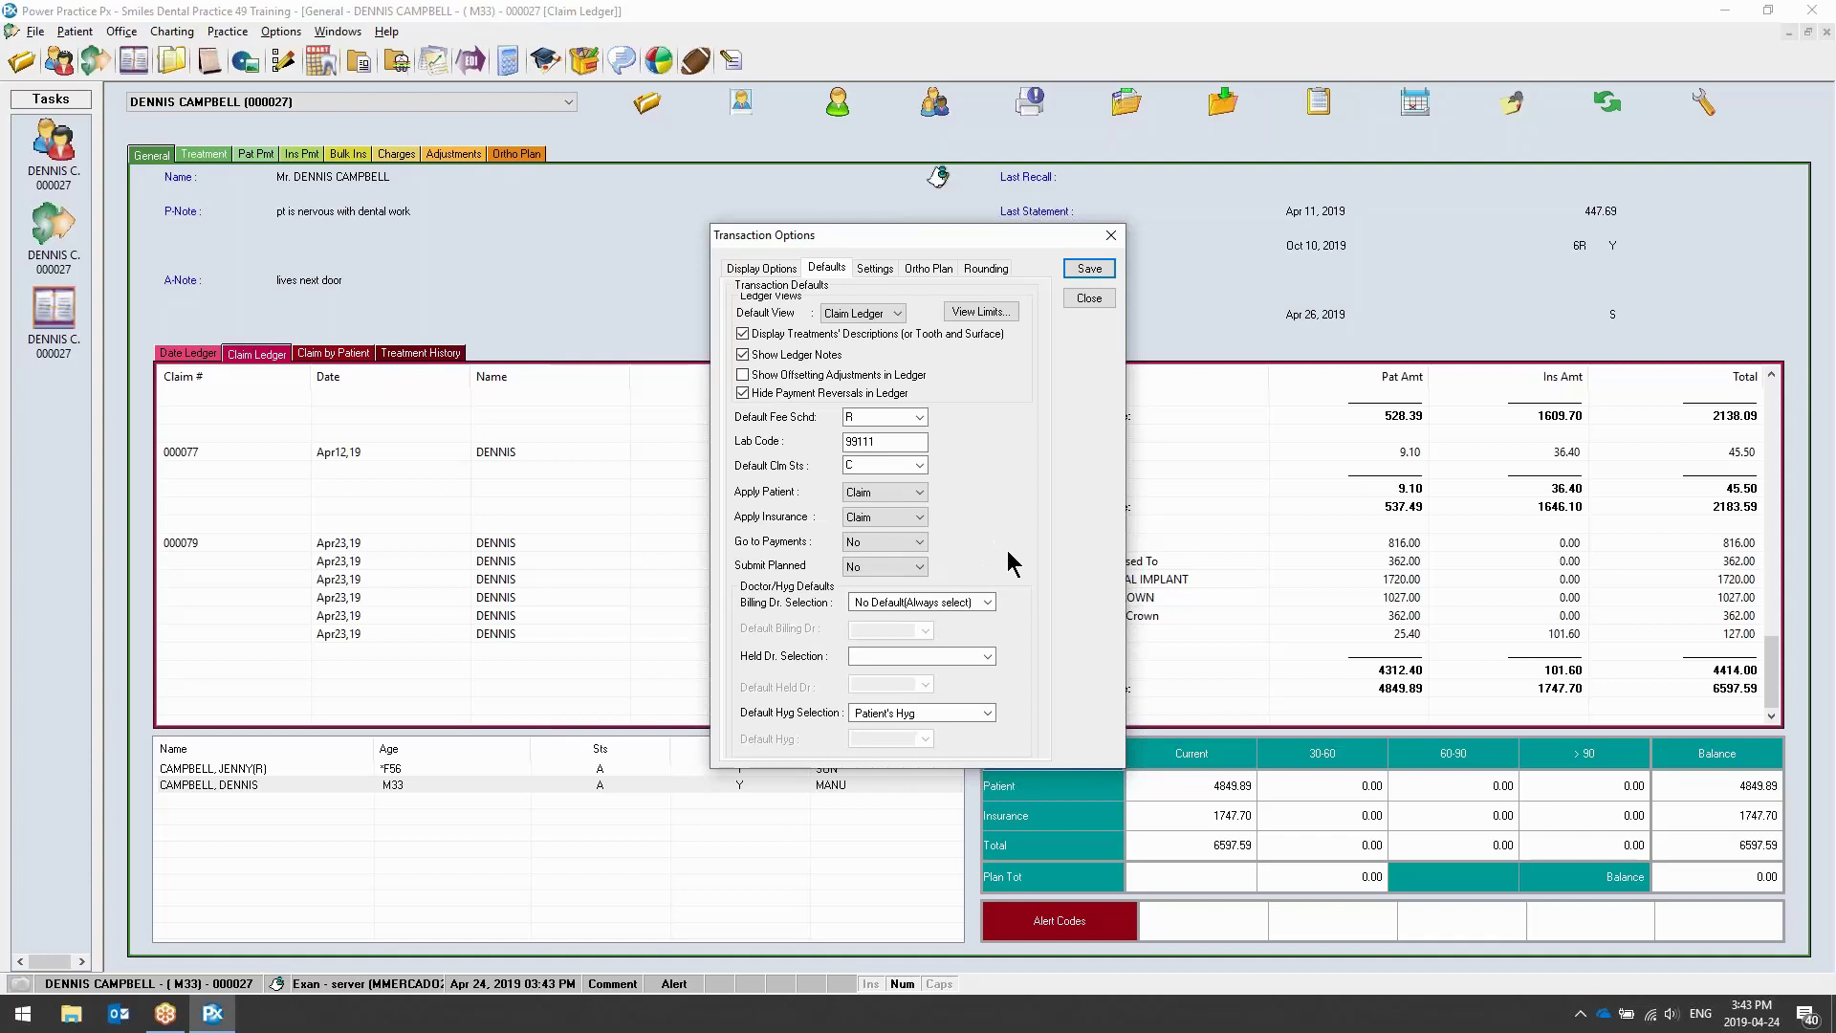
click(1078, 301)
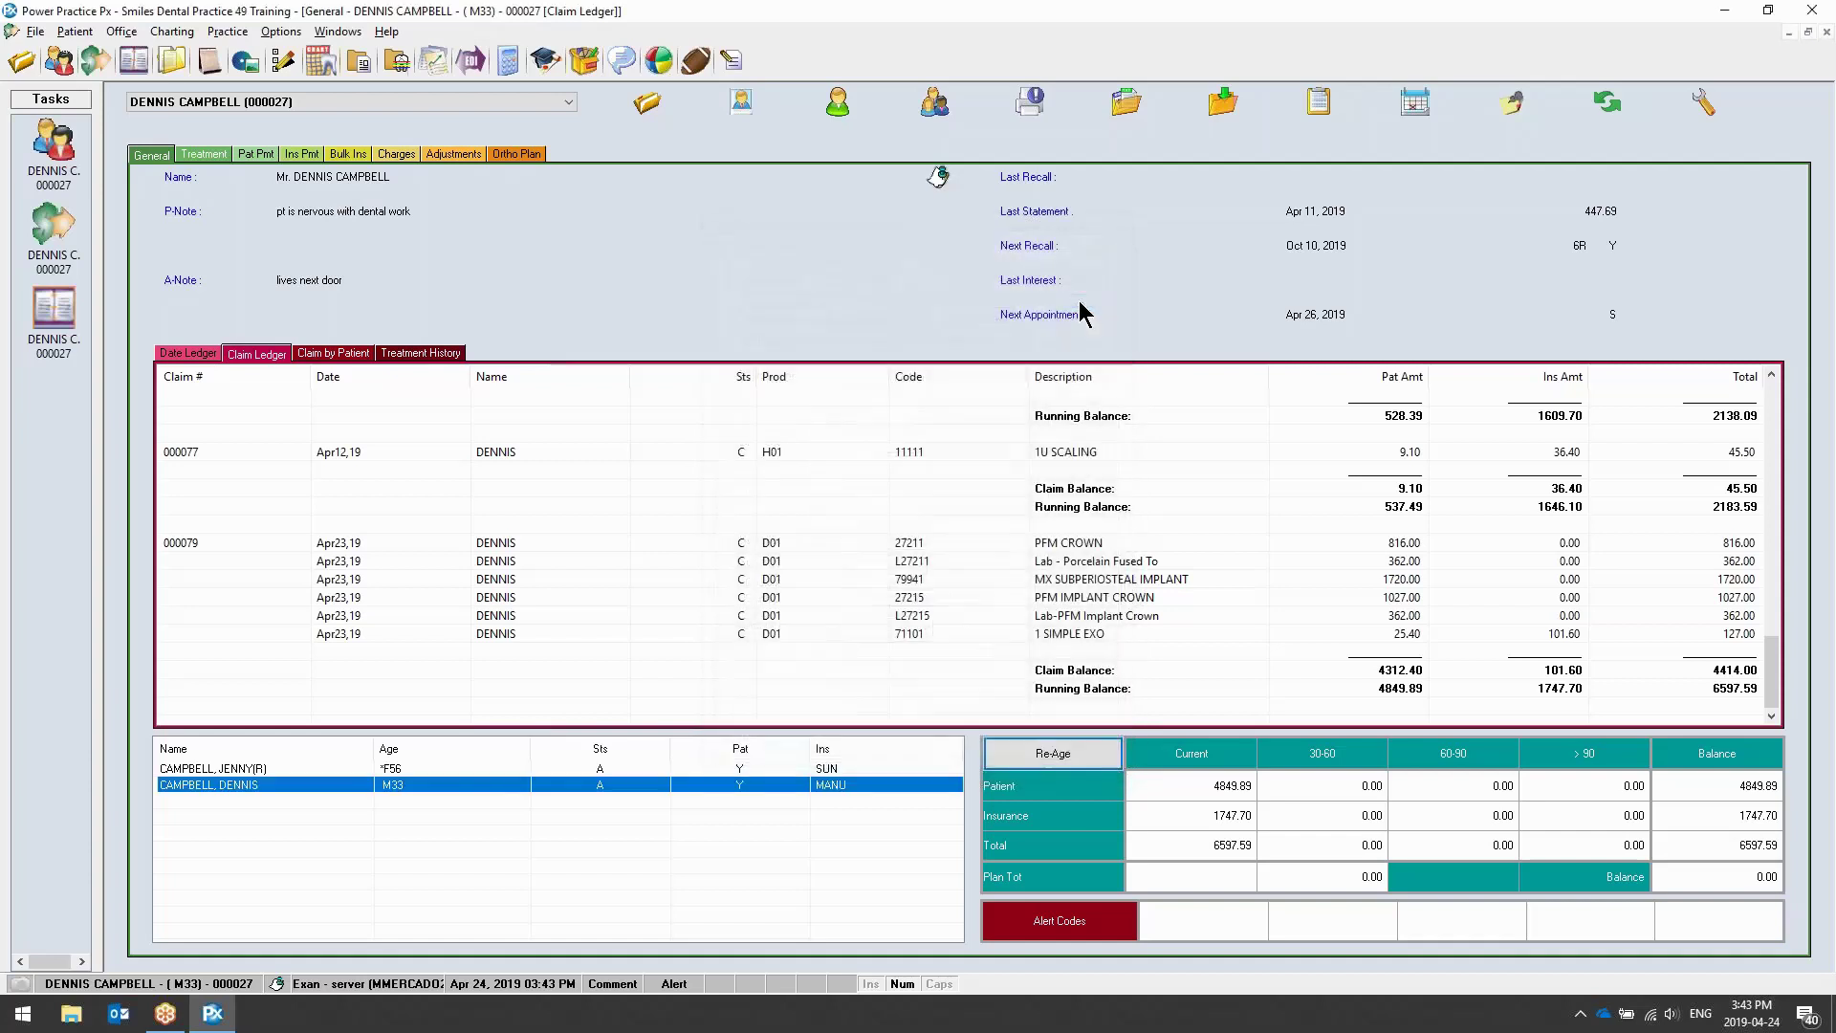
right_click(879, 555)
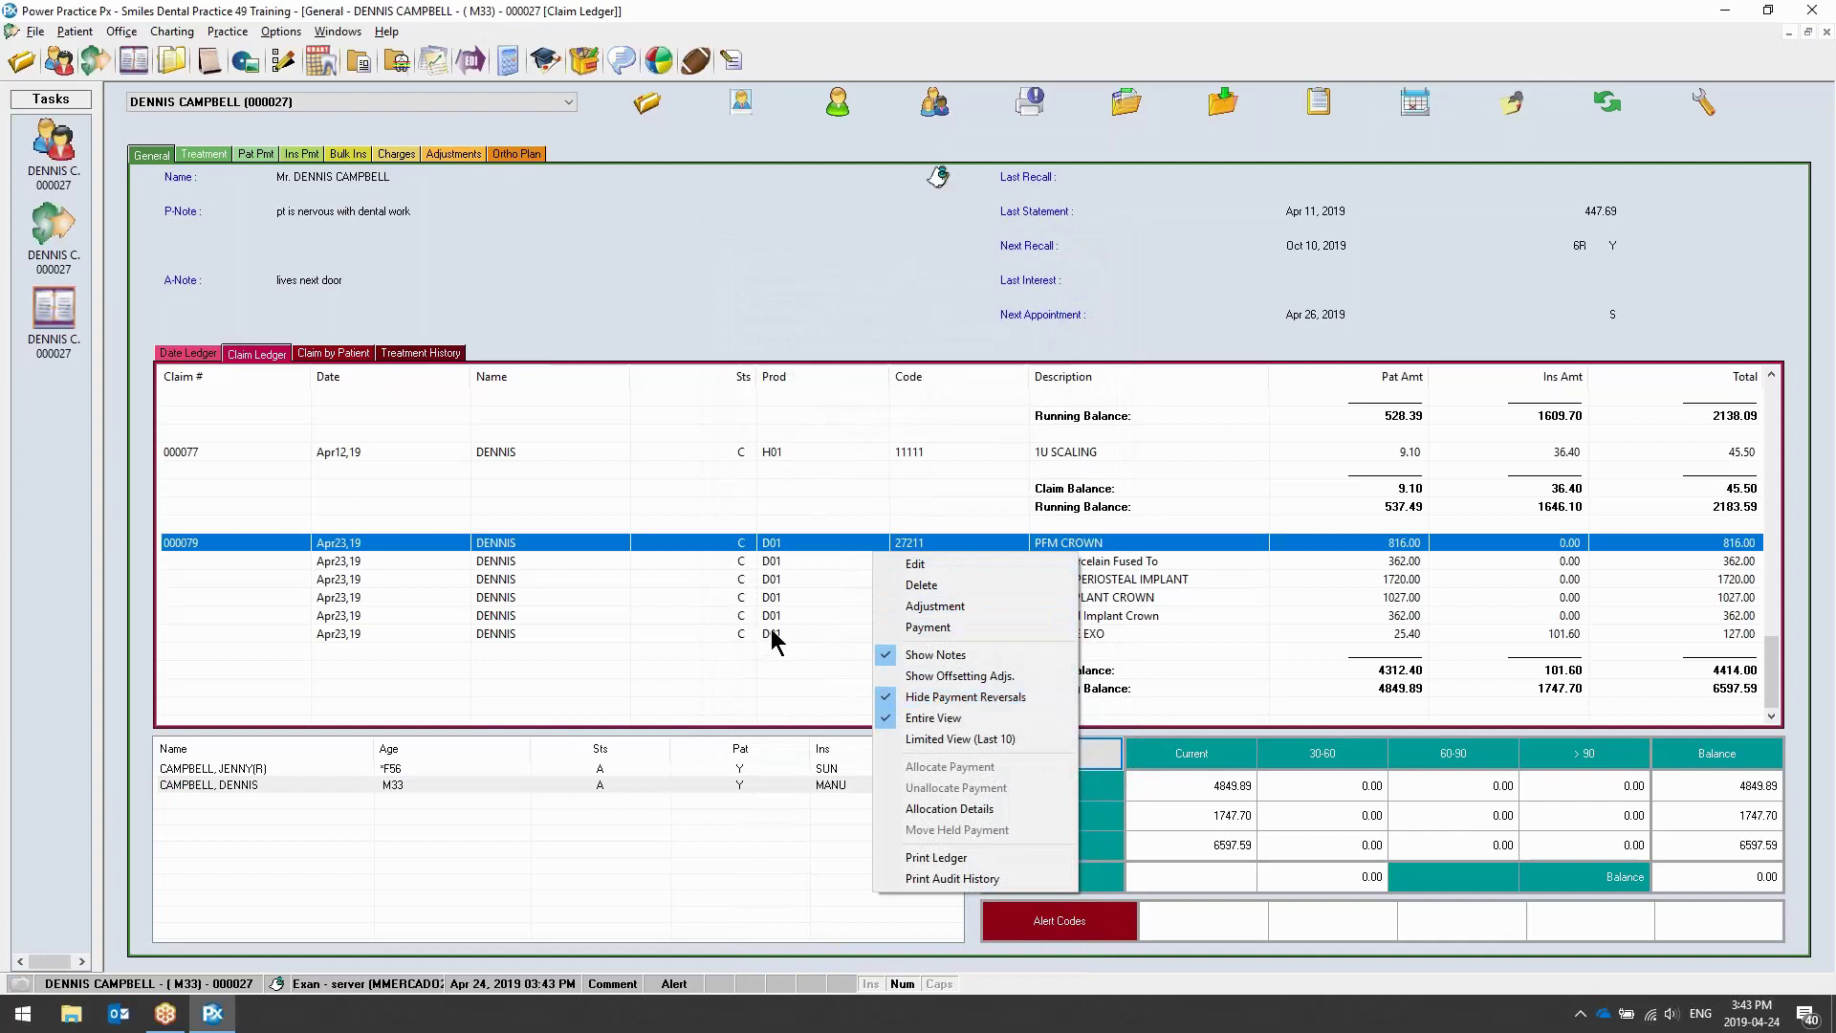
click(806, 599)
Change the Apr 11, 2019 Visa payment on the Tooth Brush - Sonicare claim to code DC, Debit Card
scroll(804, 595, up, 4)
scroll(799, 589, up, 3)
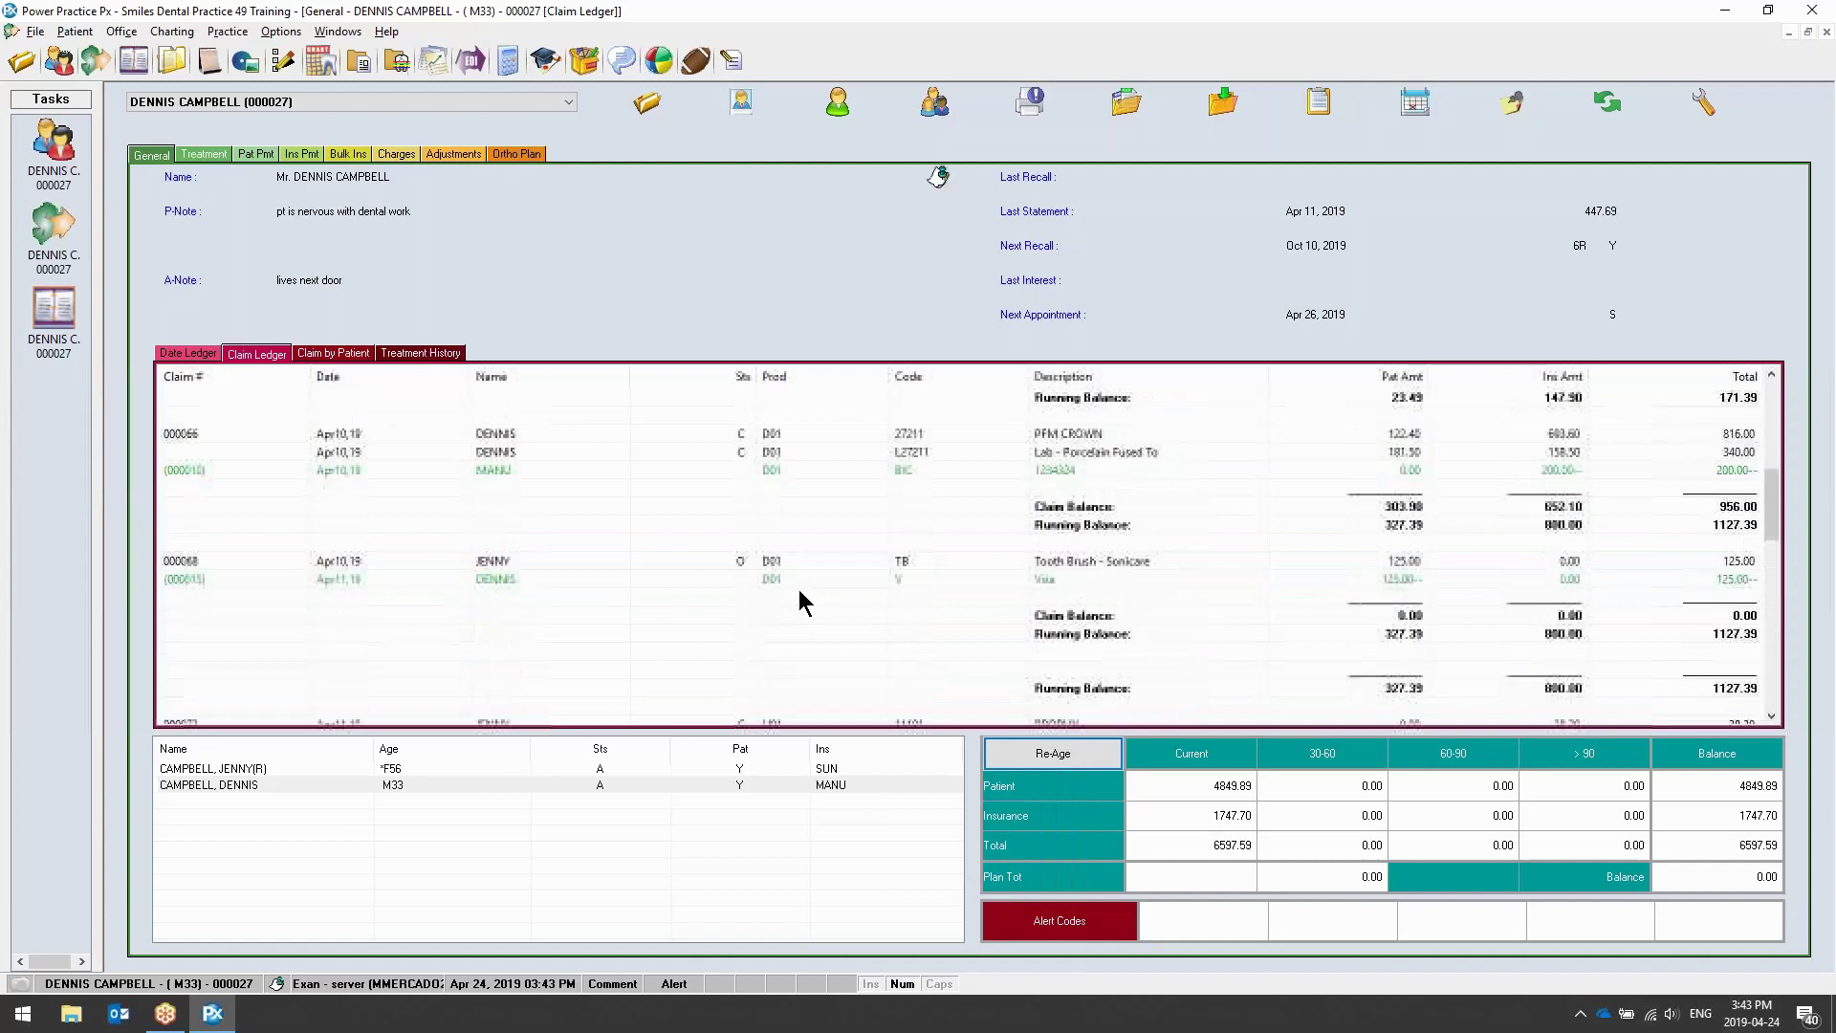
click(813, 580)
right_click(813, 579)
click(924, 594)
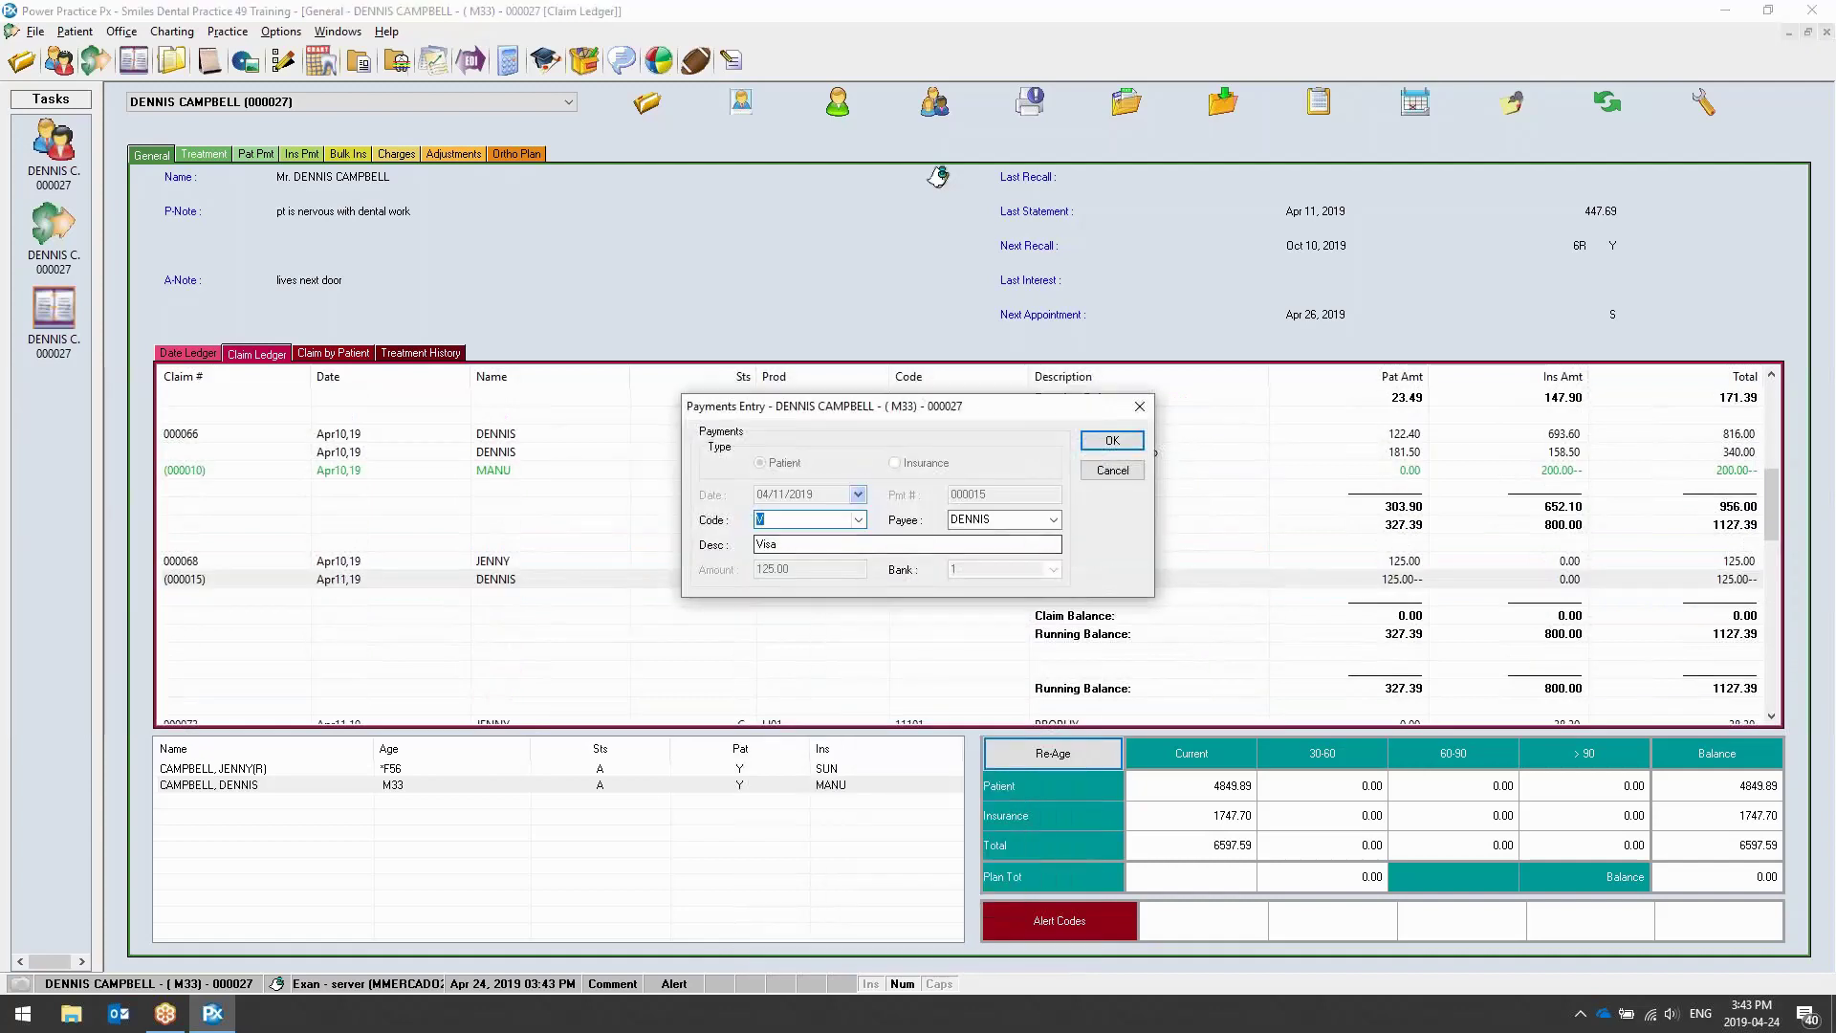
click(858, 520)
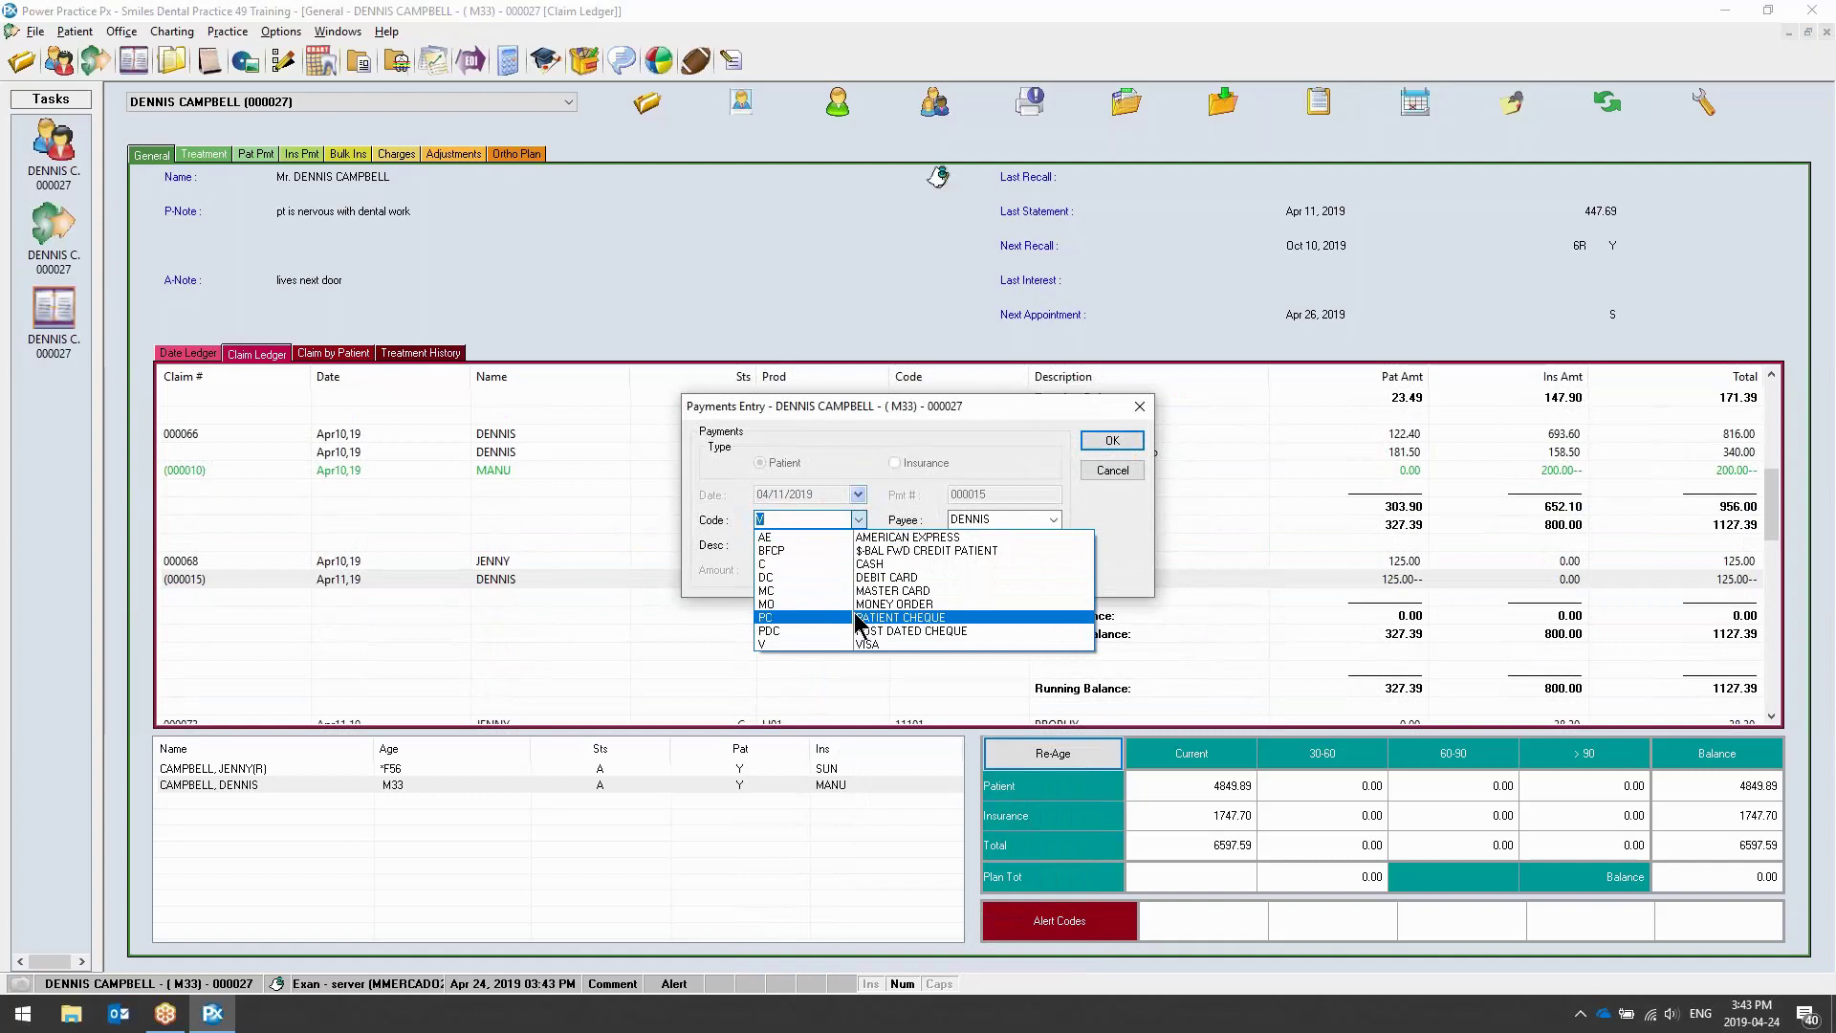
click(881, 577)
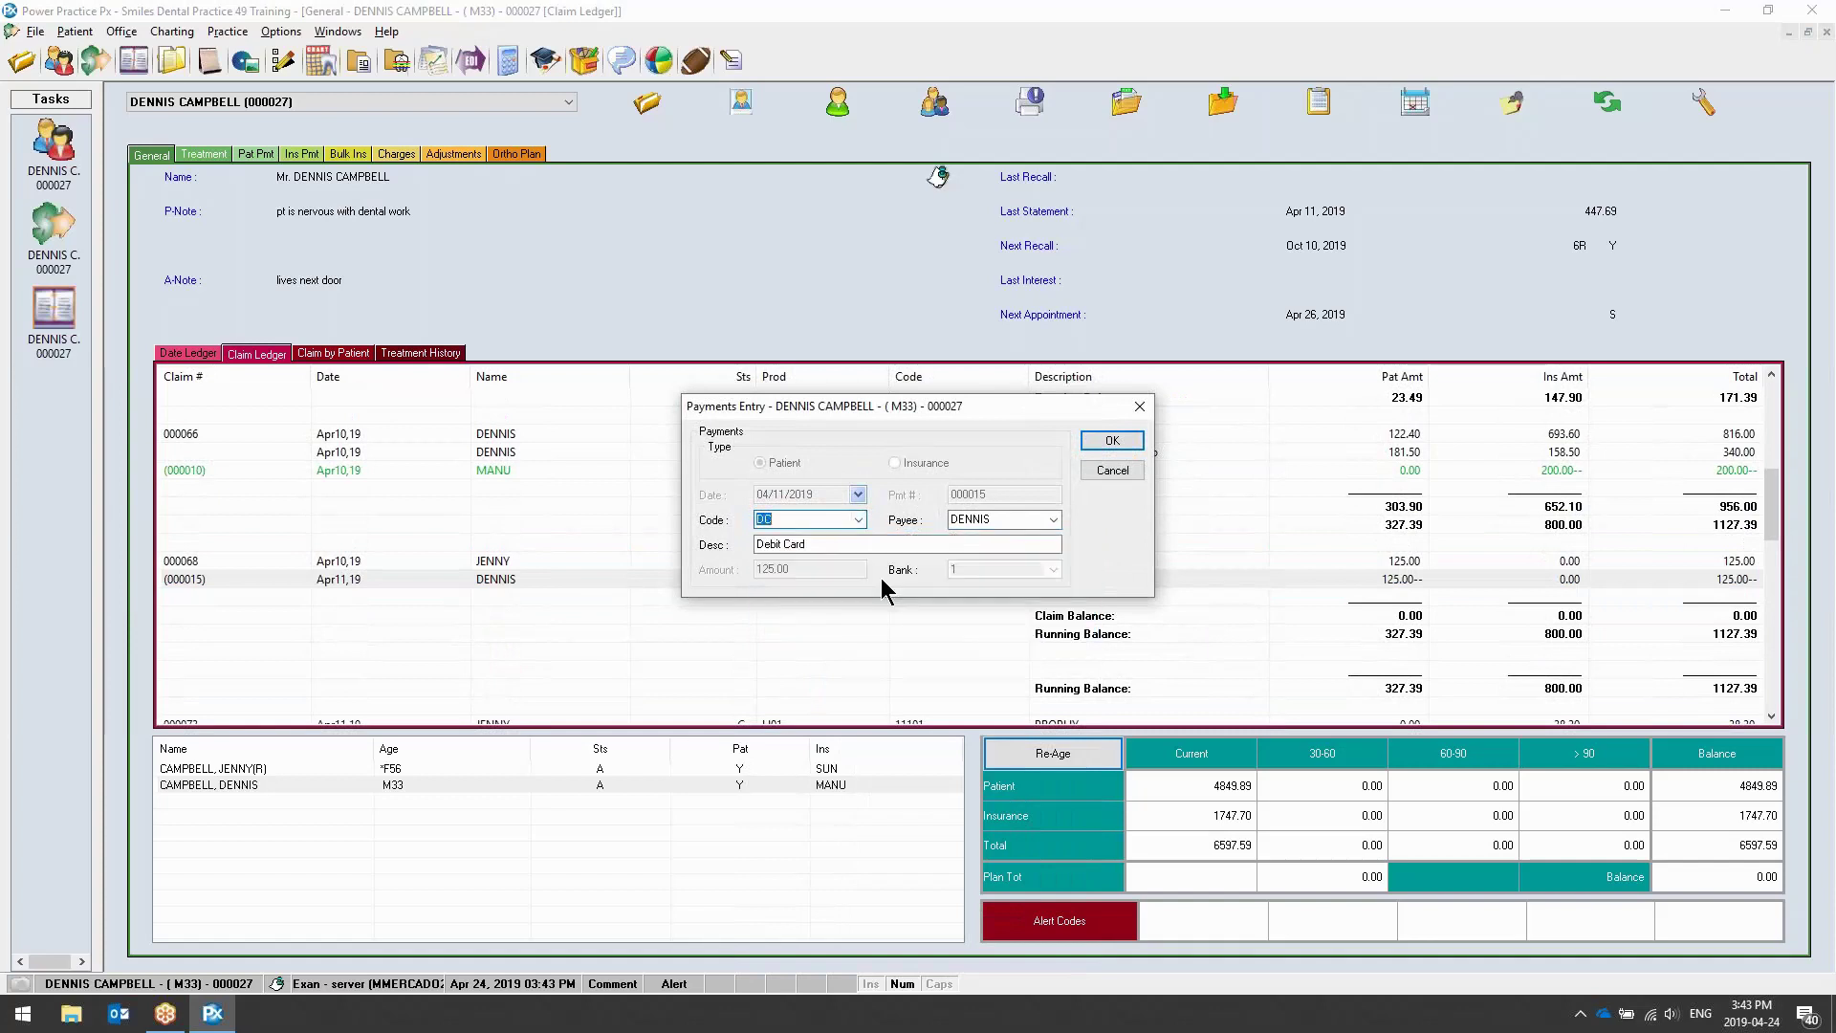
click(1111, 441)
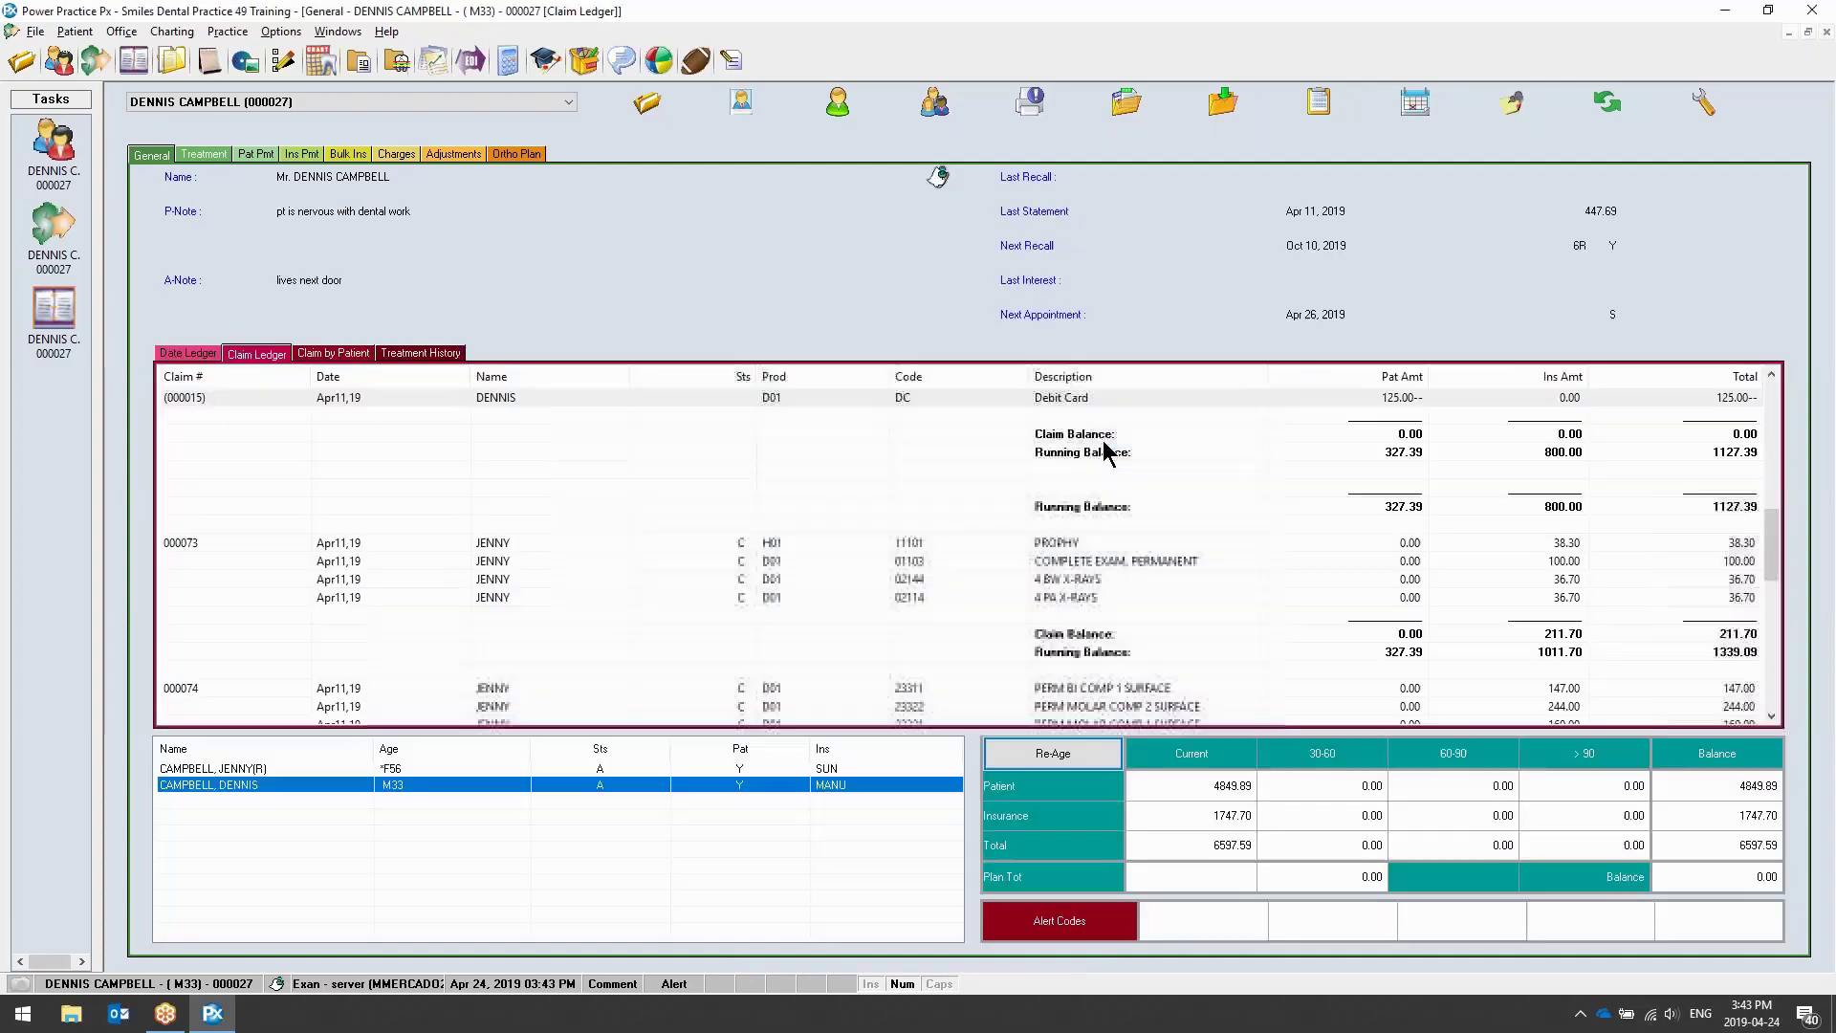
scroll(1047, 497, up, 2)
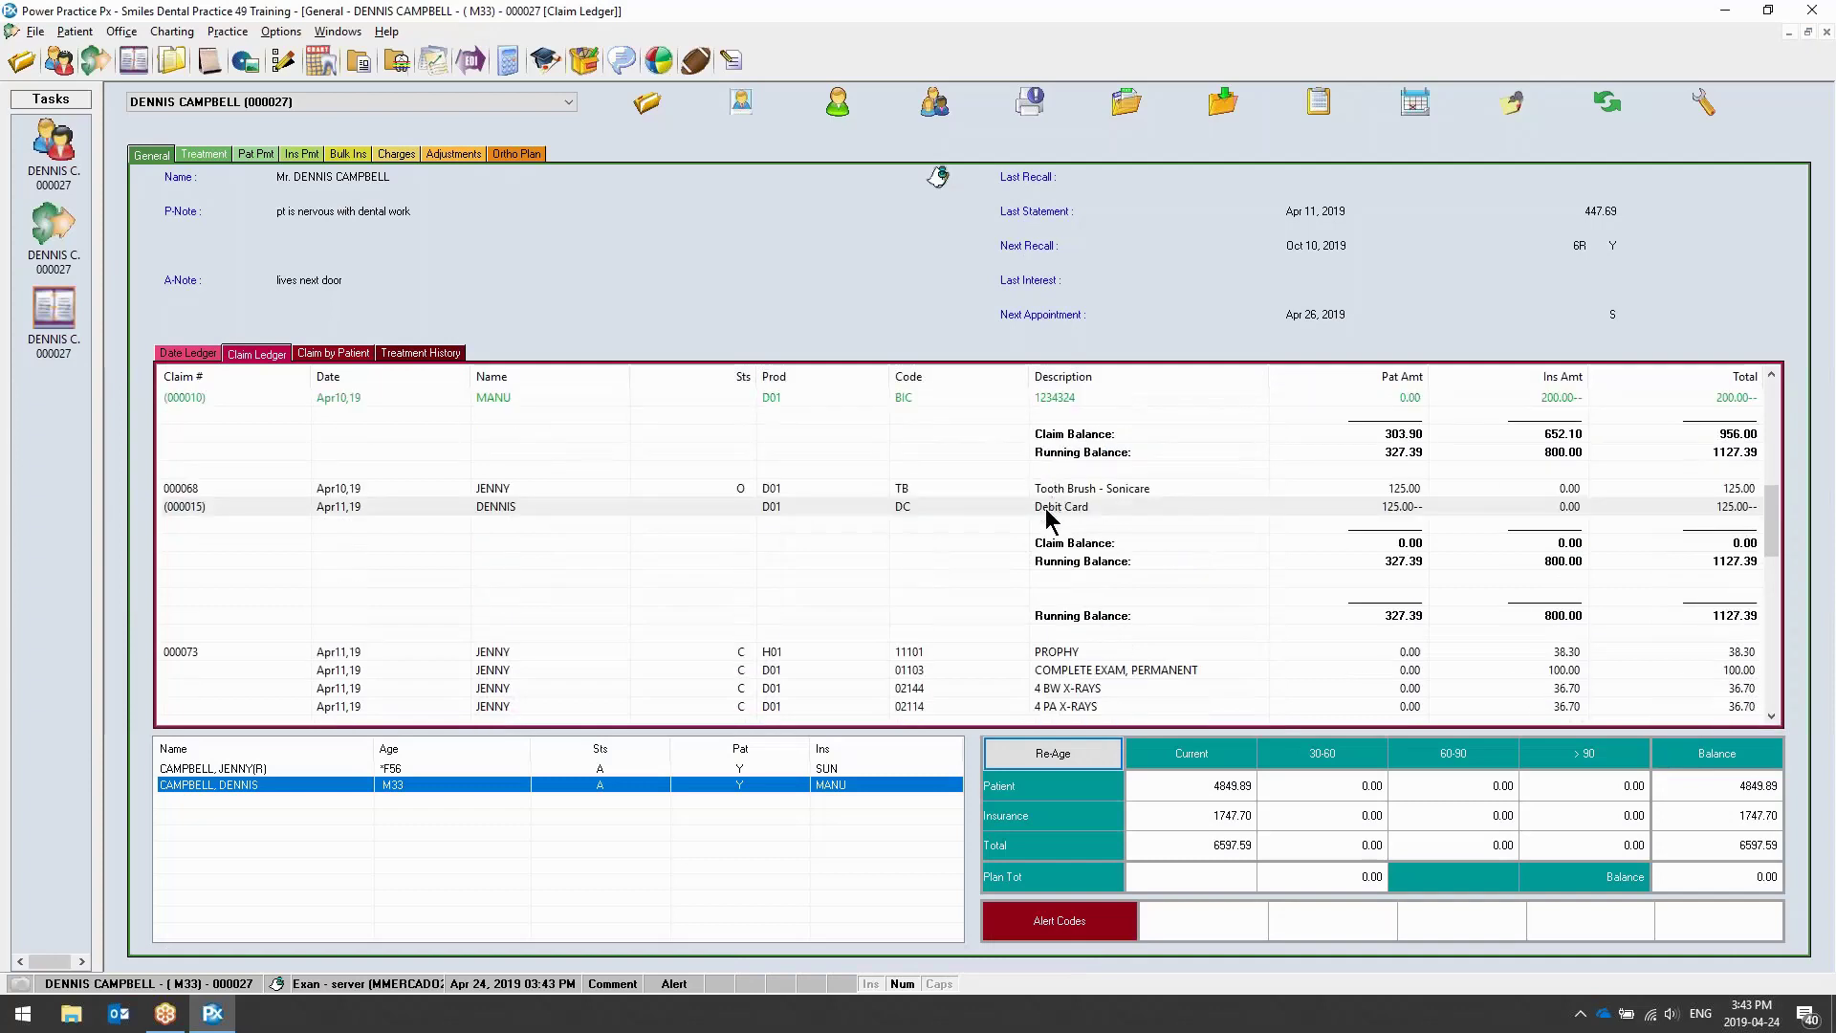
click(1048, 511)
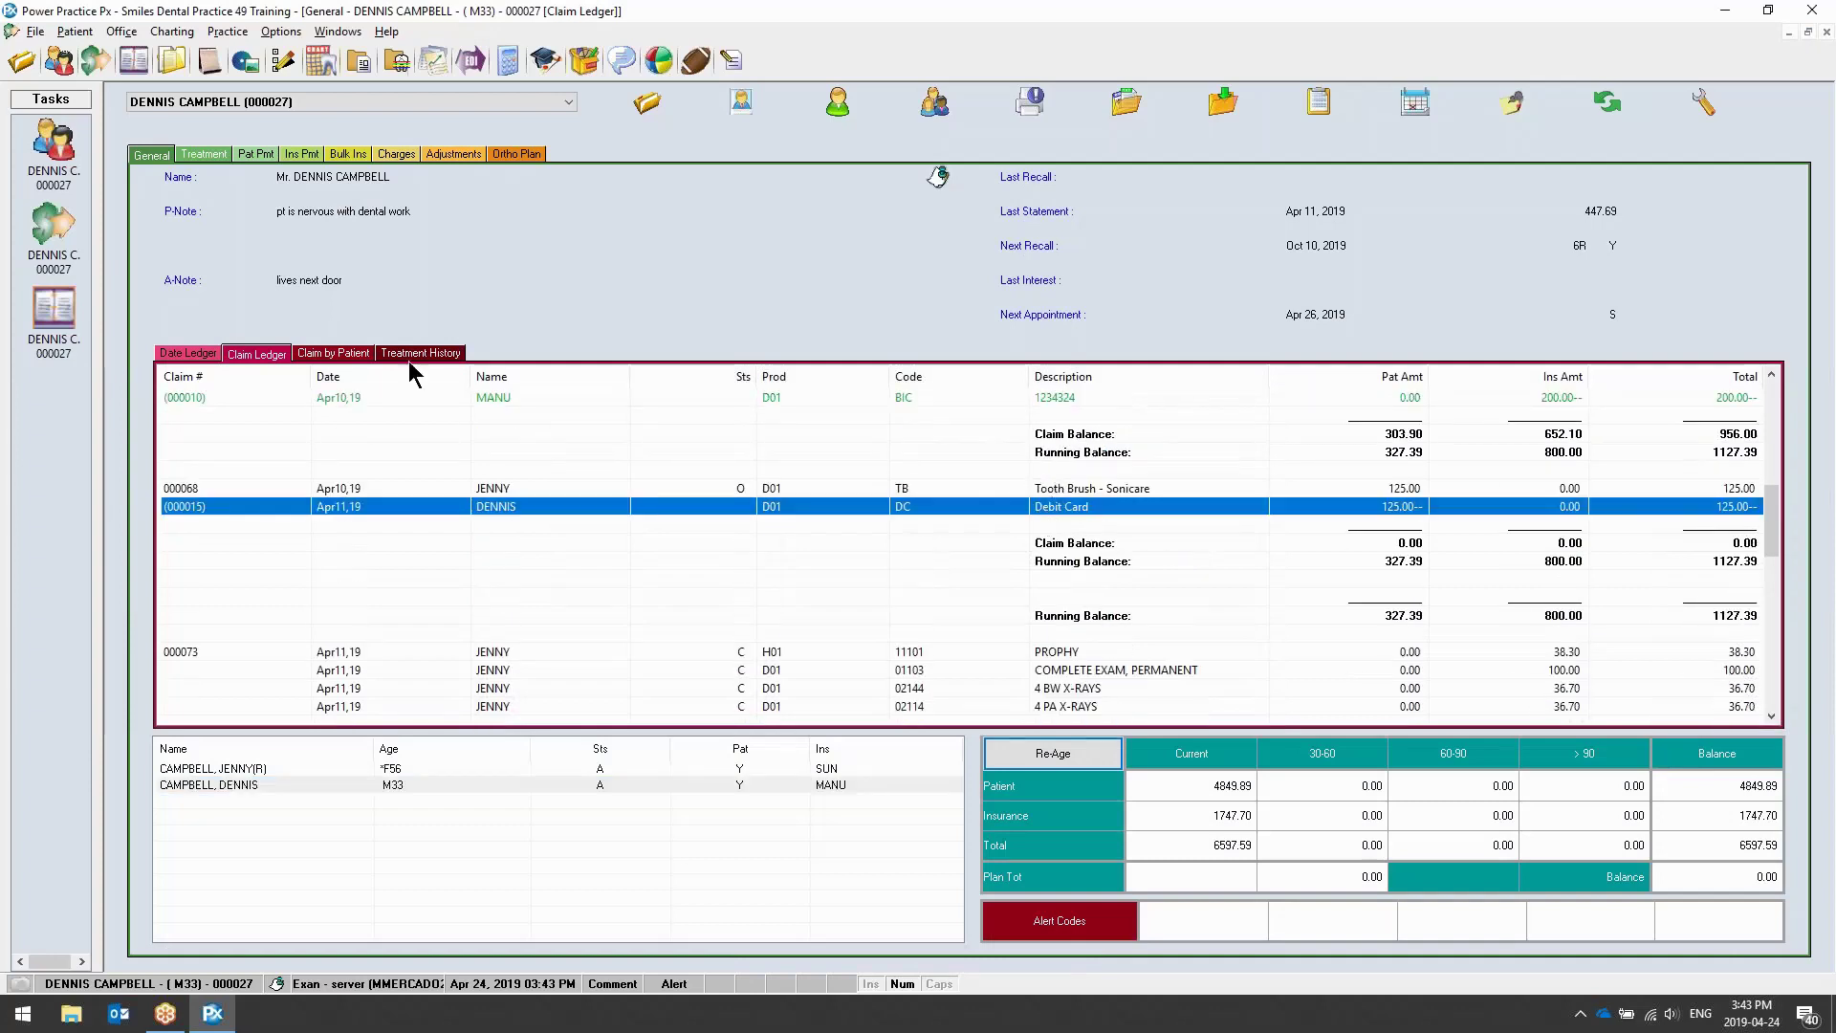
Review producer D02's scheduling setup and default hours in the appointment scheduler, plus the user's view options, cancelling both
click(63, 316)
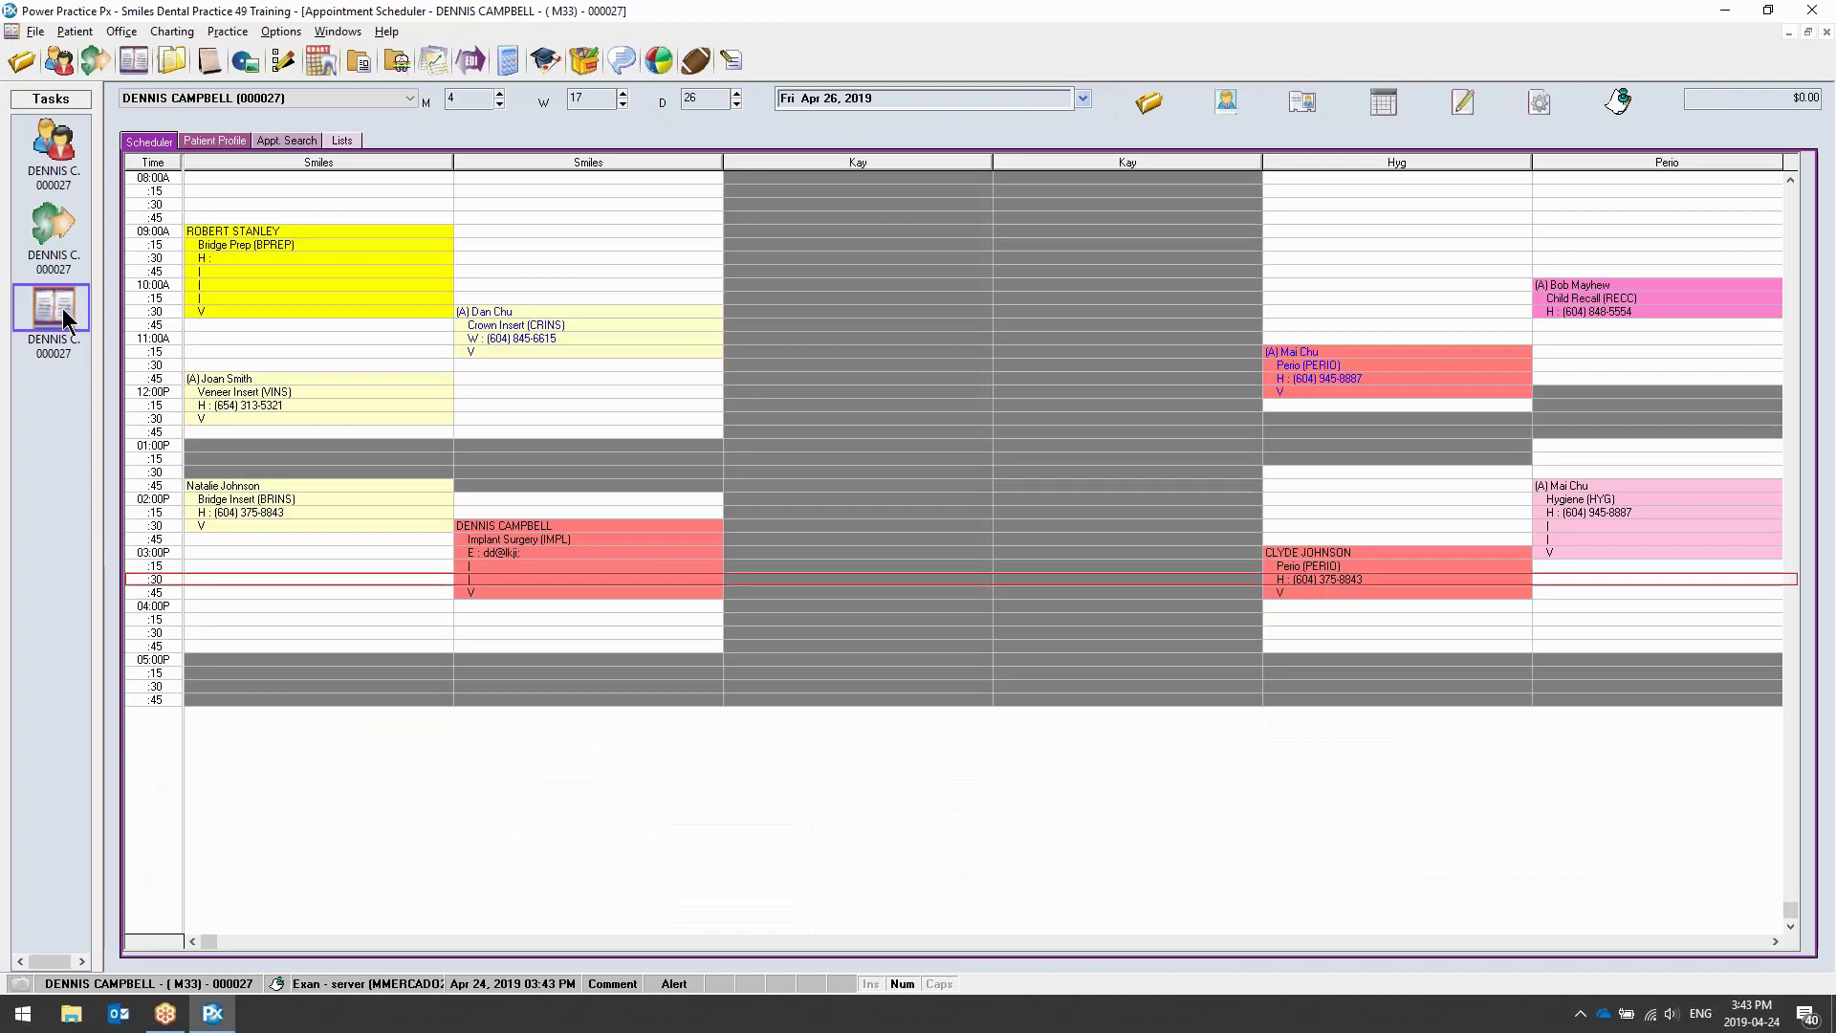
click(1462, 102)
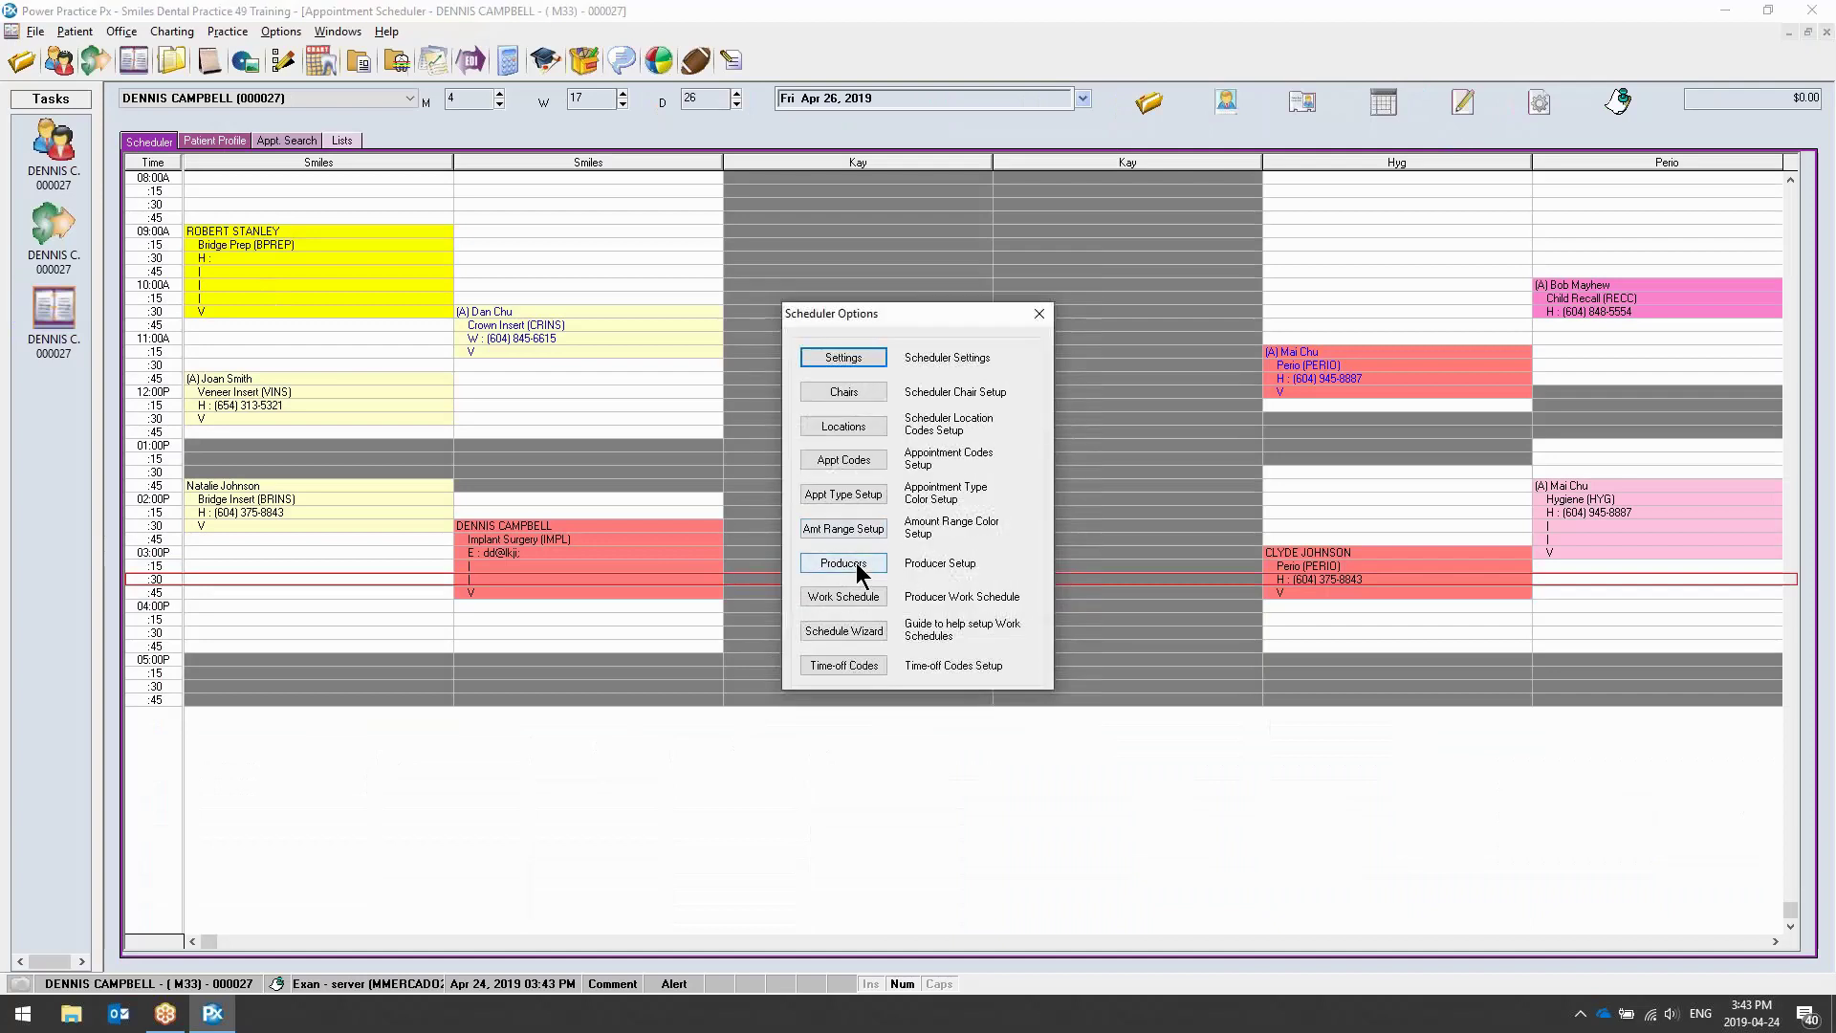
click(844, 563)
click(916, 373)
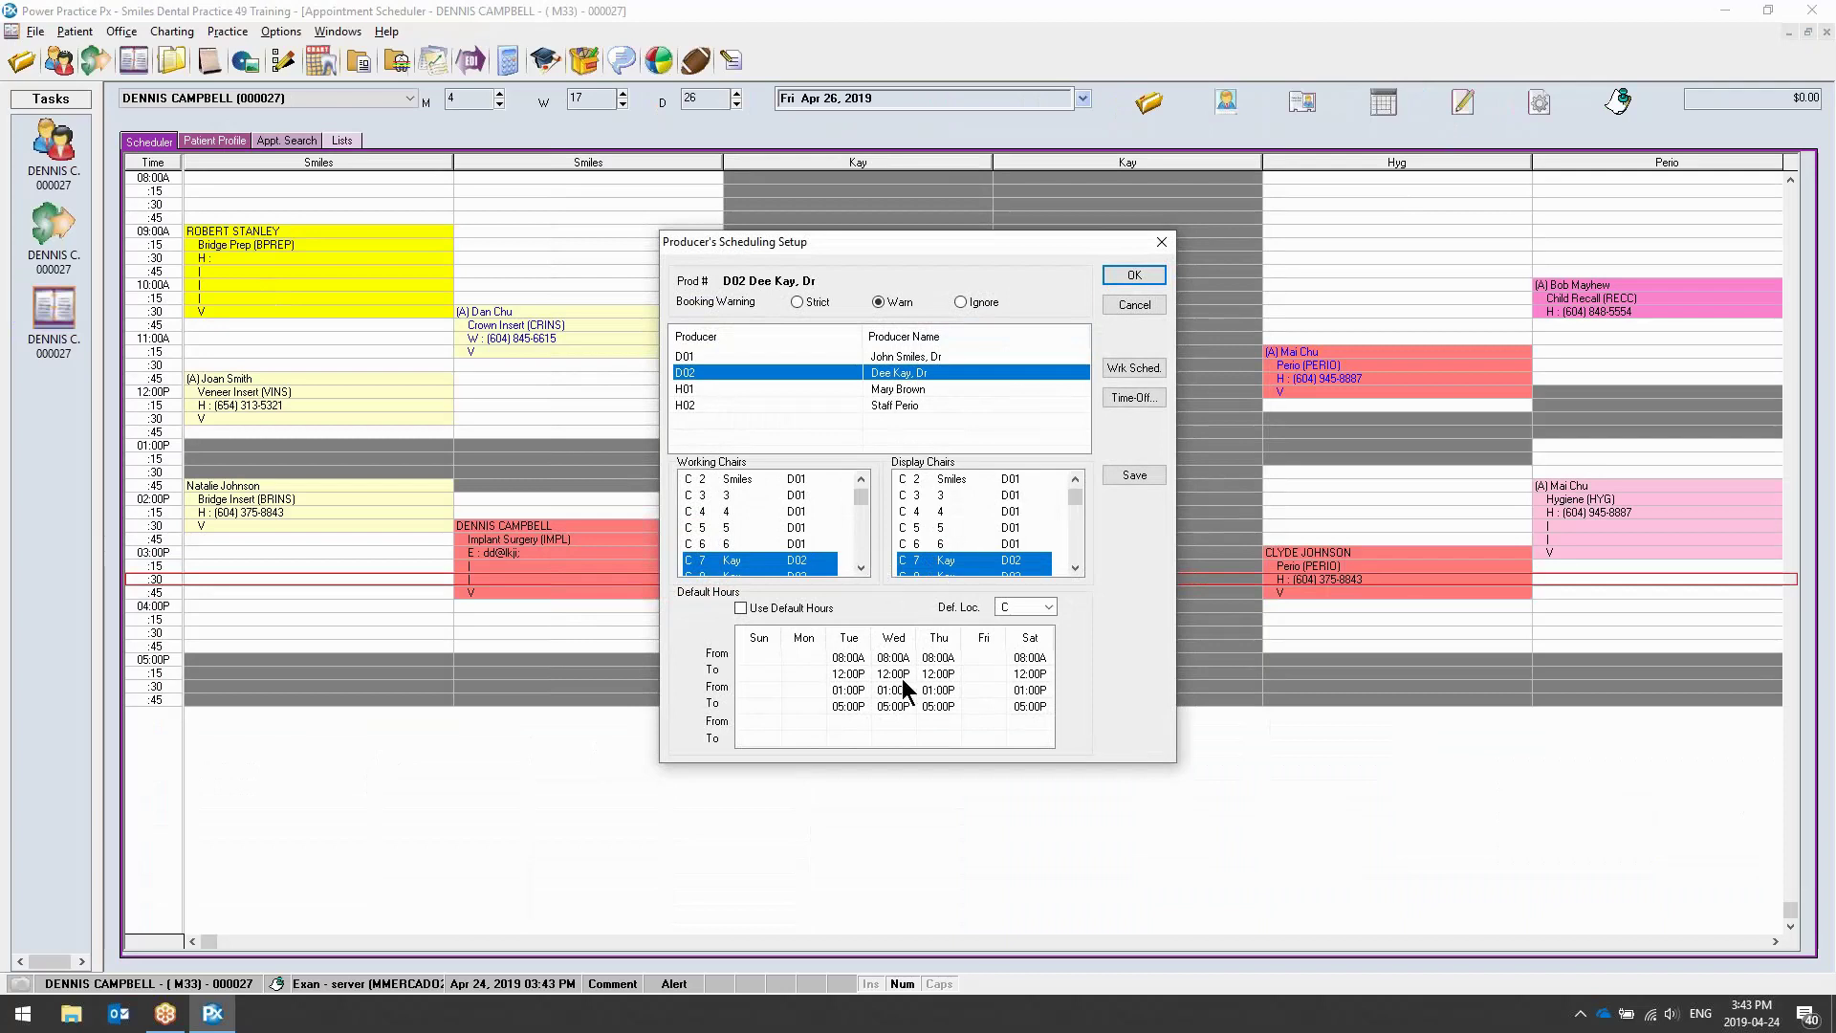
click(1136, 304)
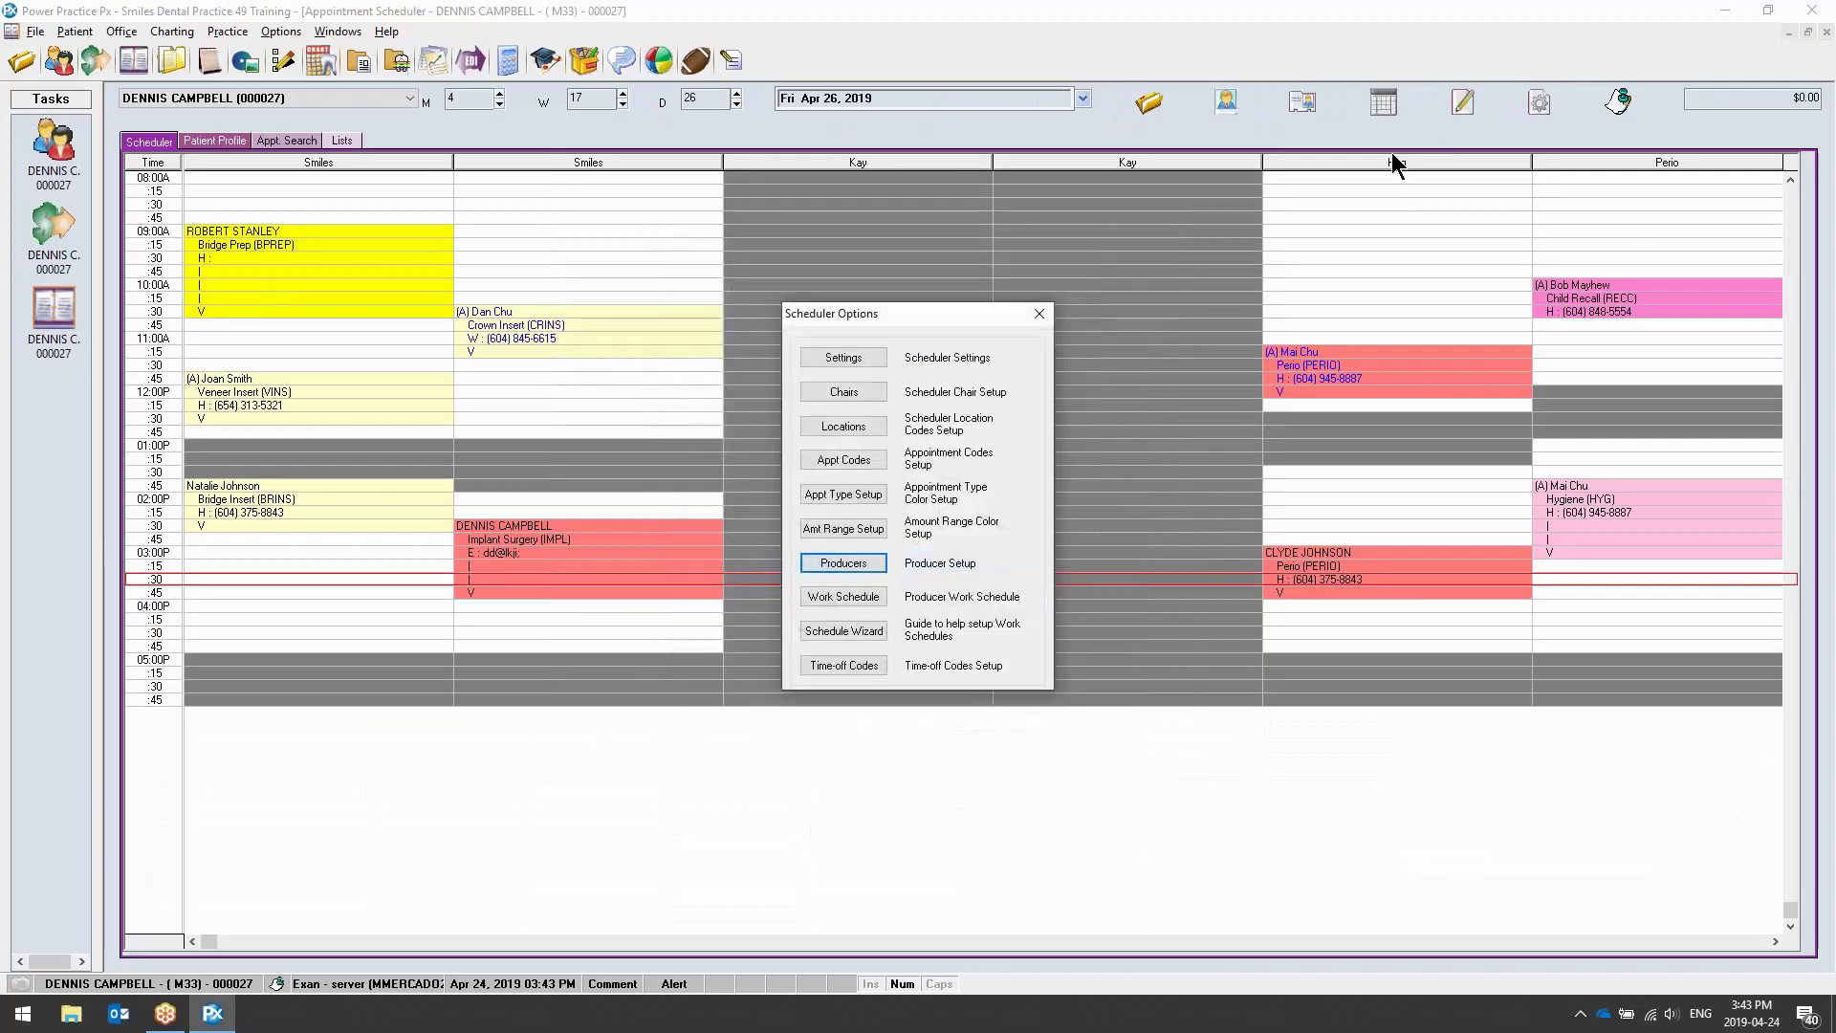
click(1040, 314)
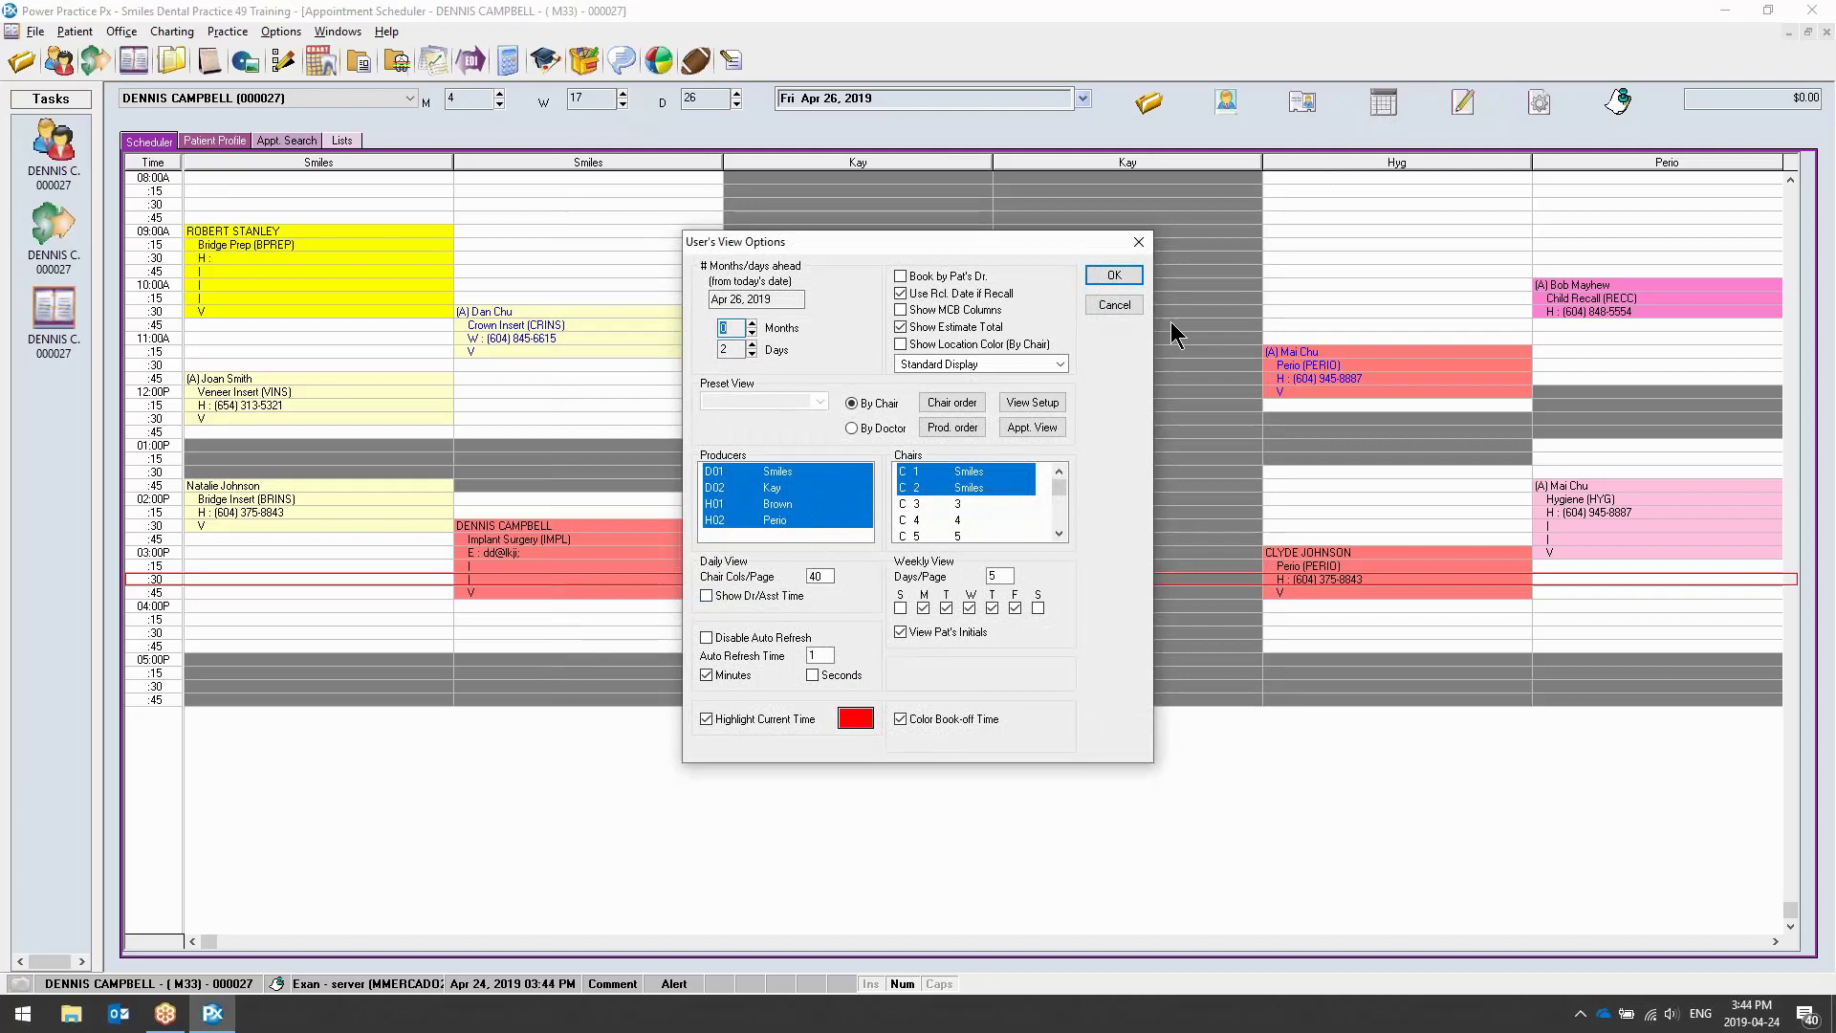
click(1114, 304)
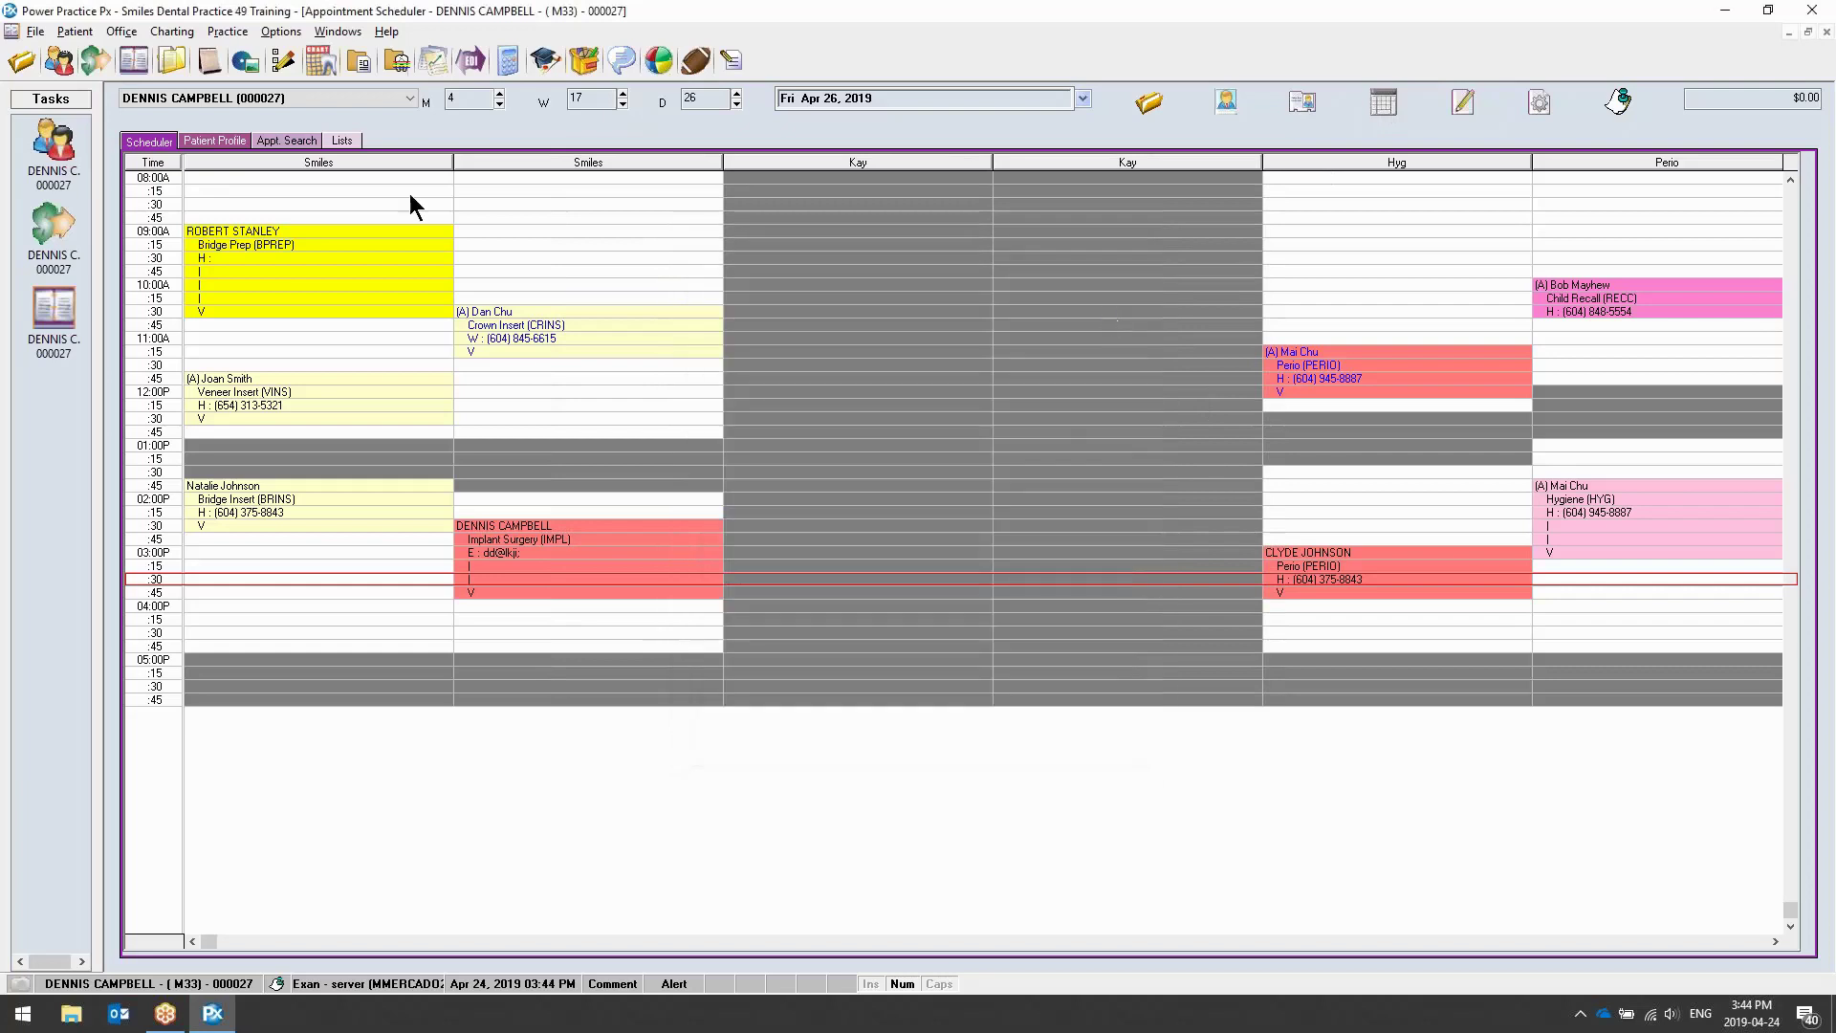
Check the recall list's status filter choices, and set the appointment list's patient status filter to A, Active Patient
click(347, 143)
click(252, 172)
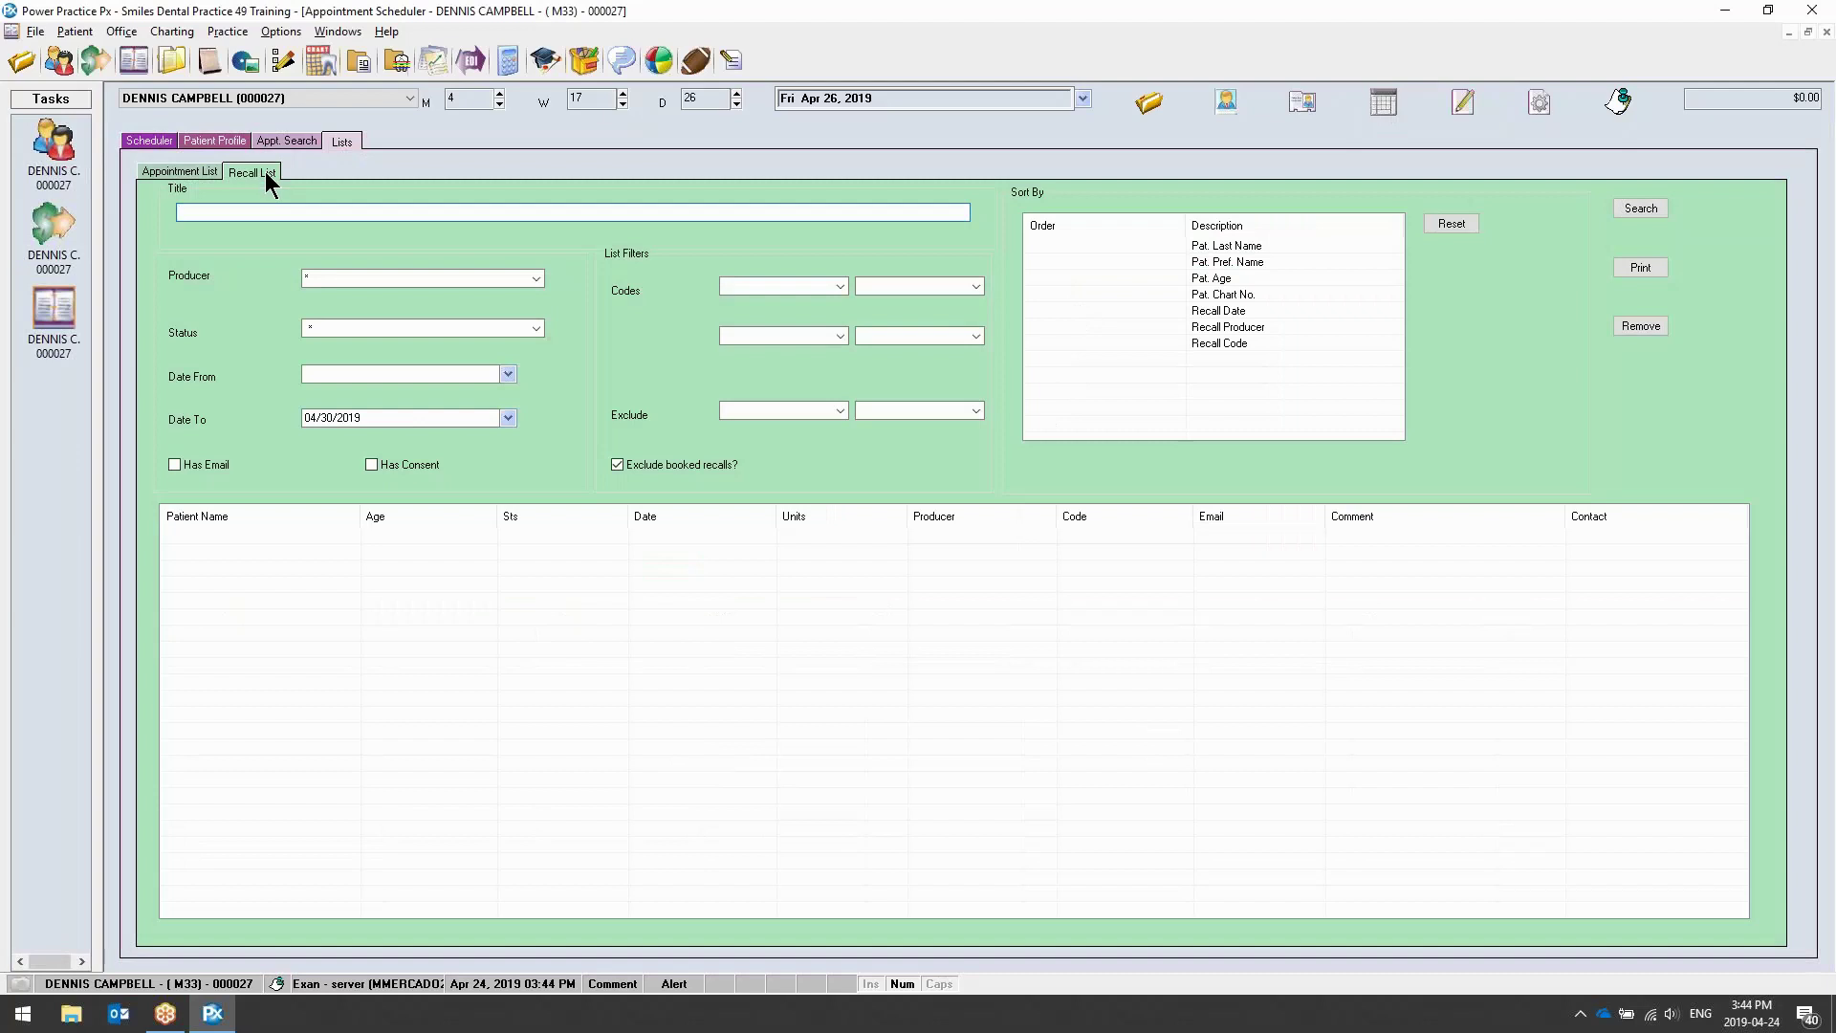
click(372, 328)
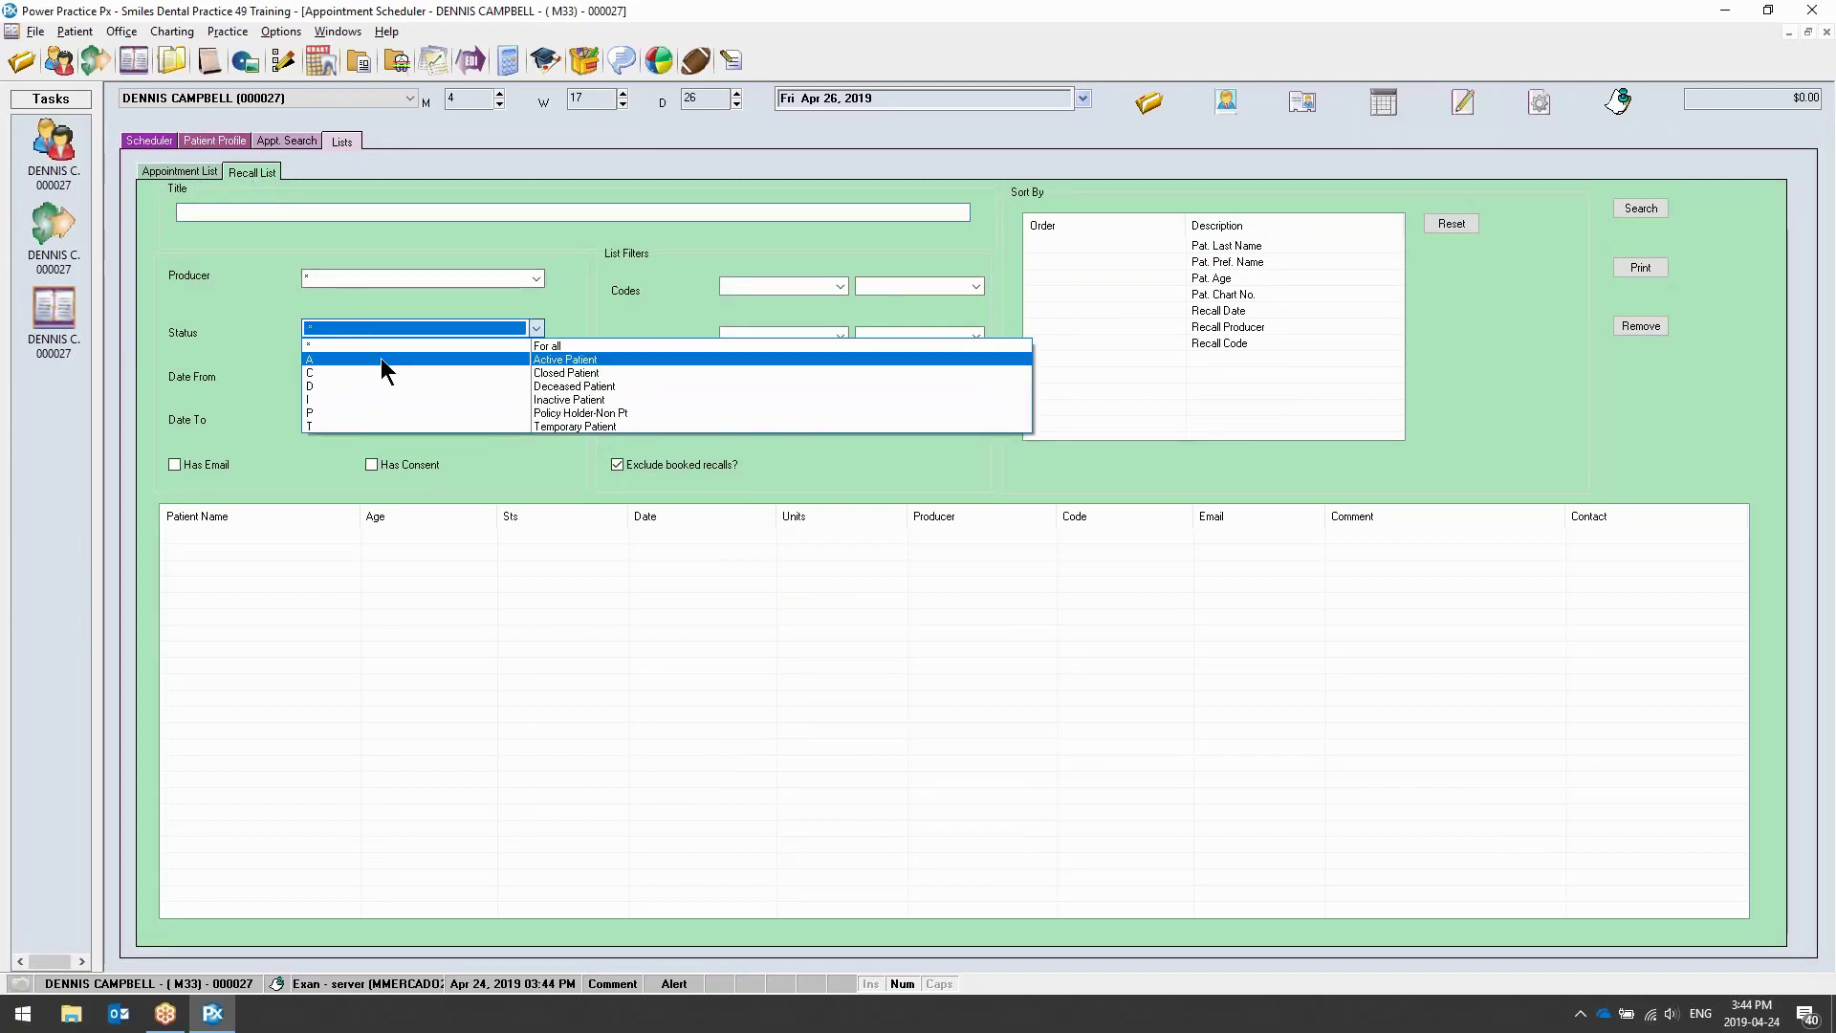
click(247, 302)
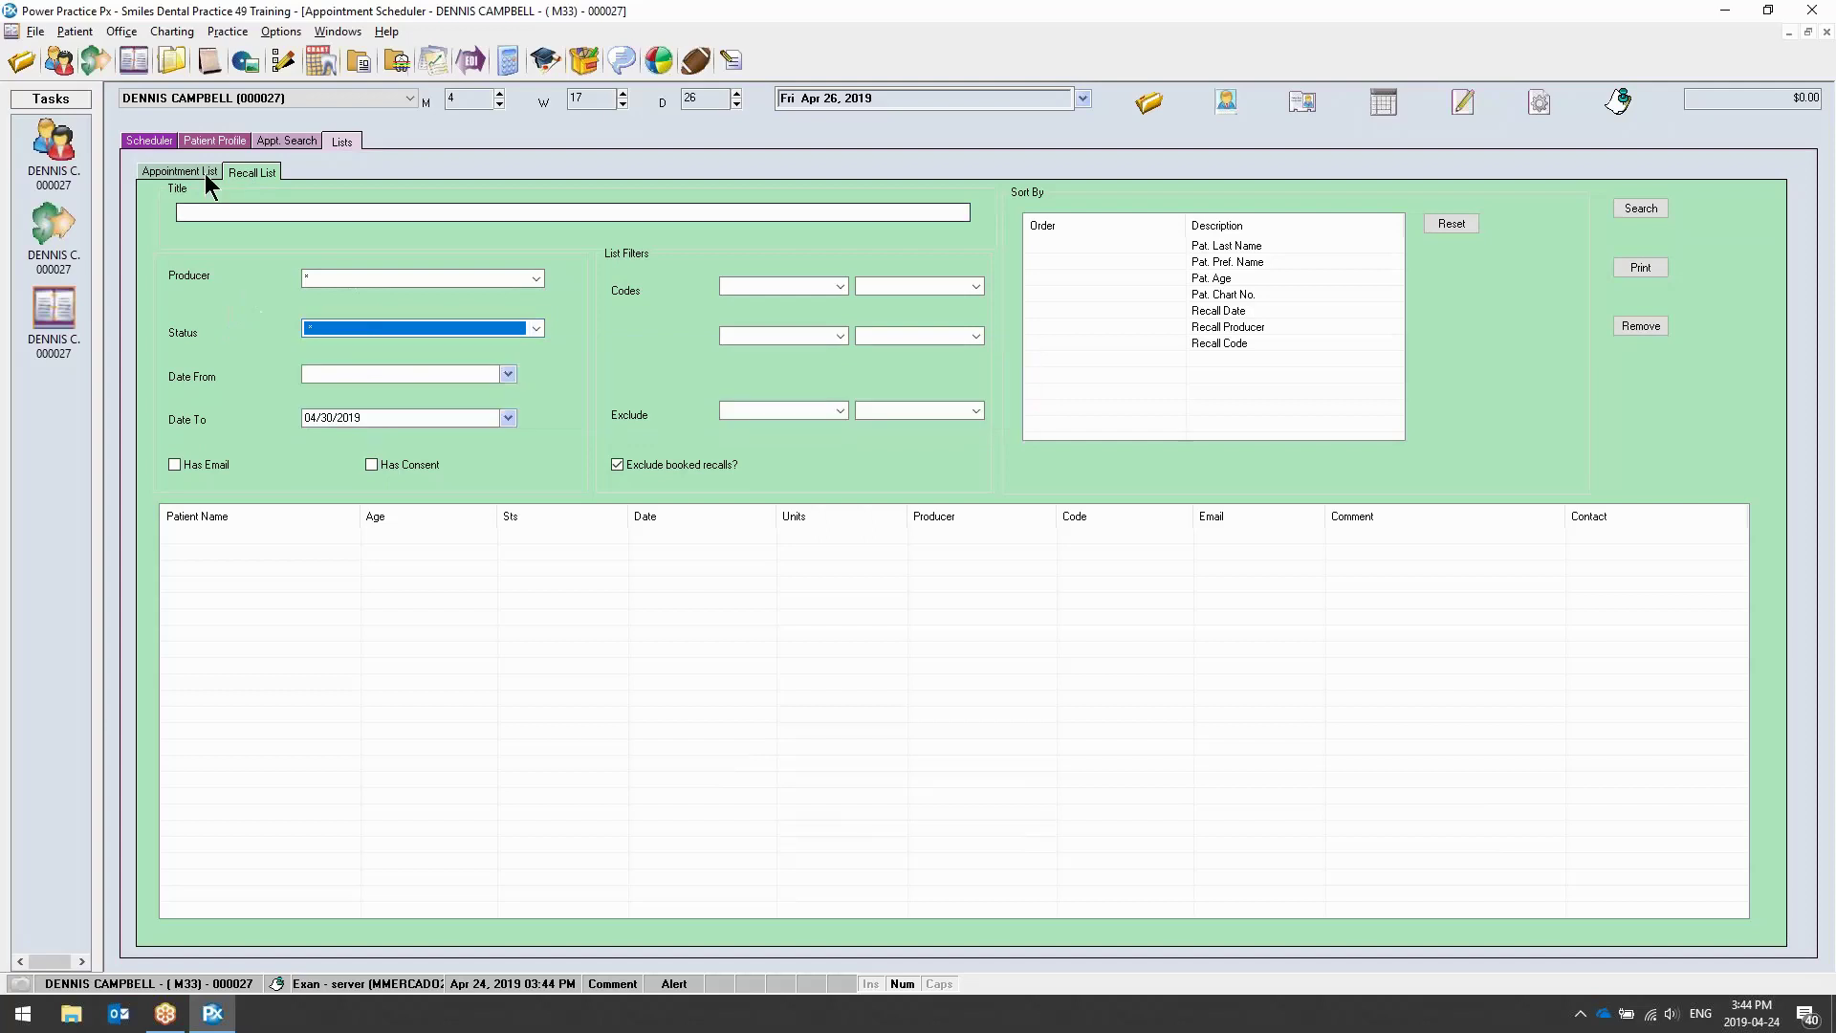
click(191, 172)
click(683, 212)
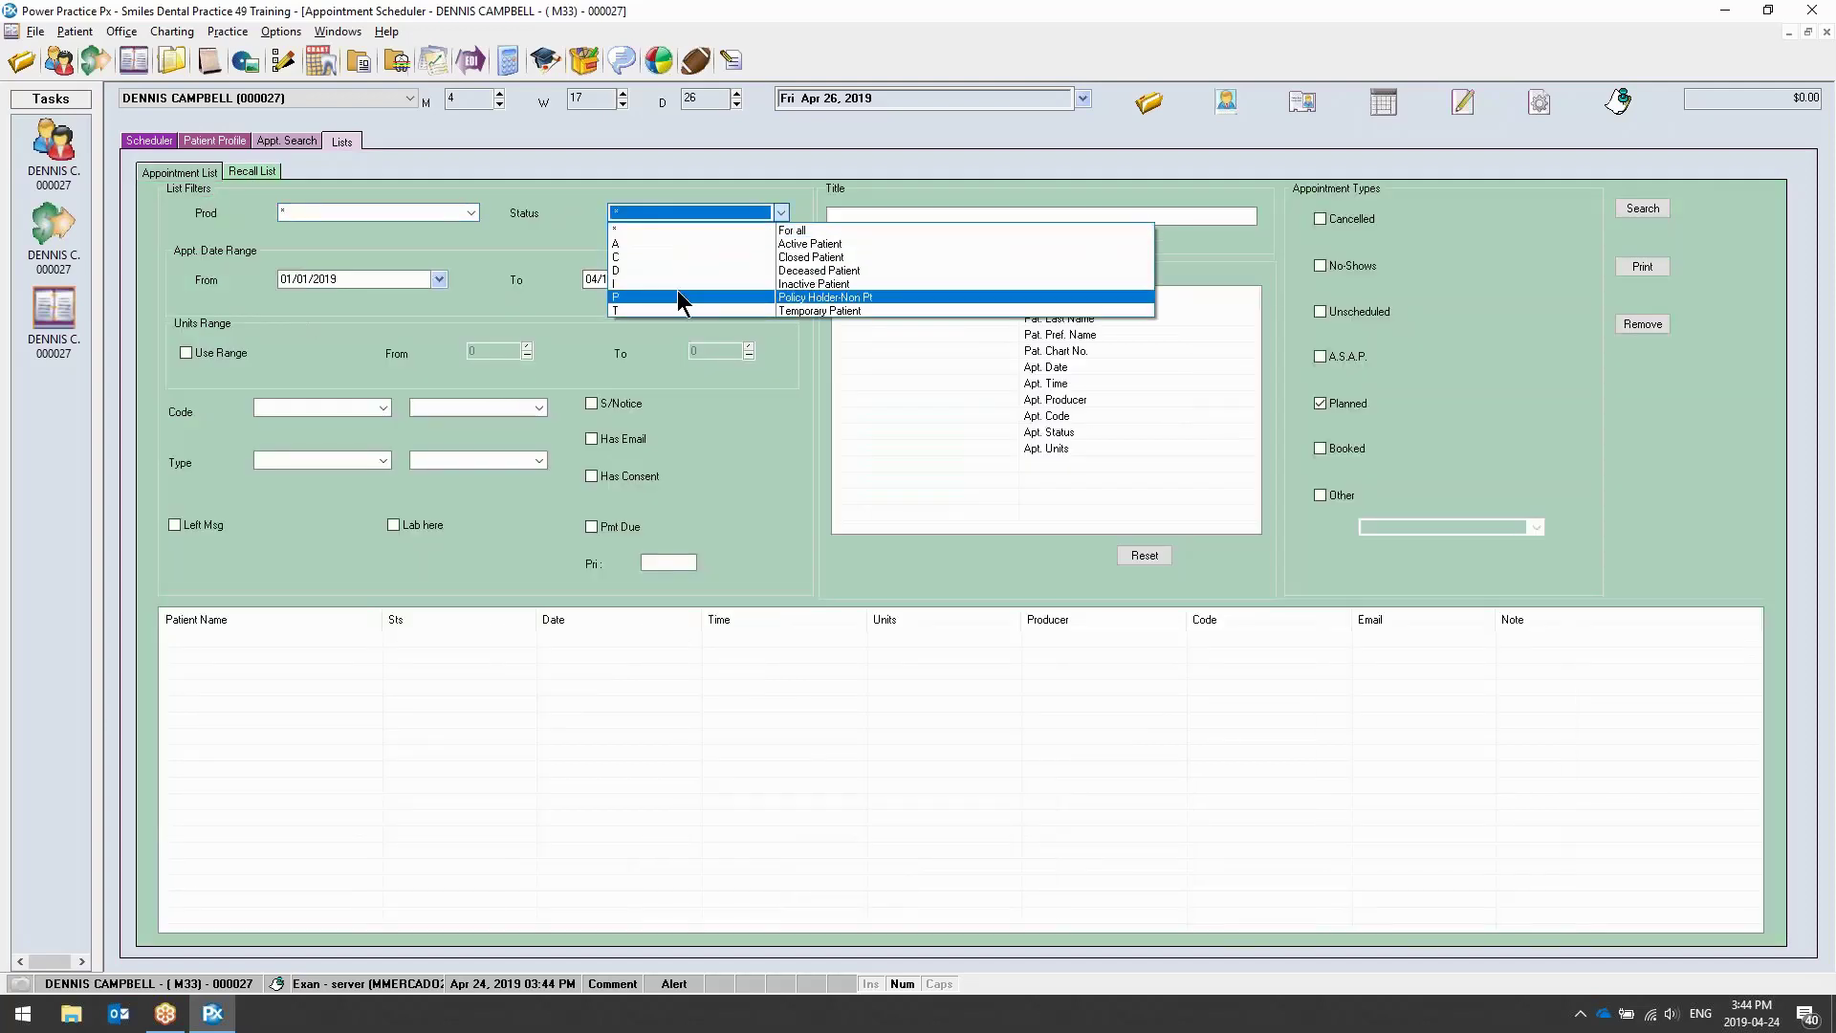
click(670, 241)
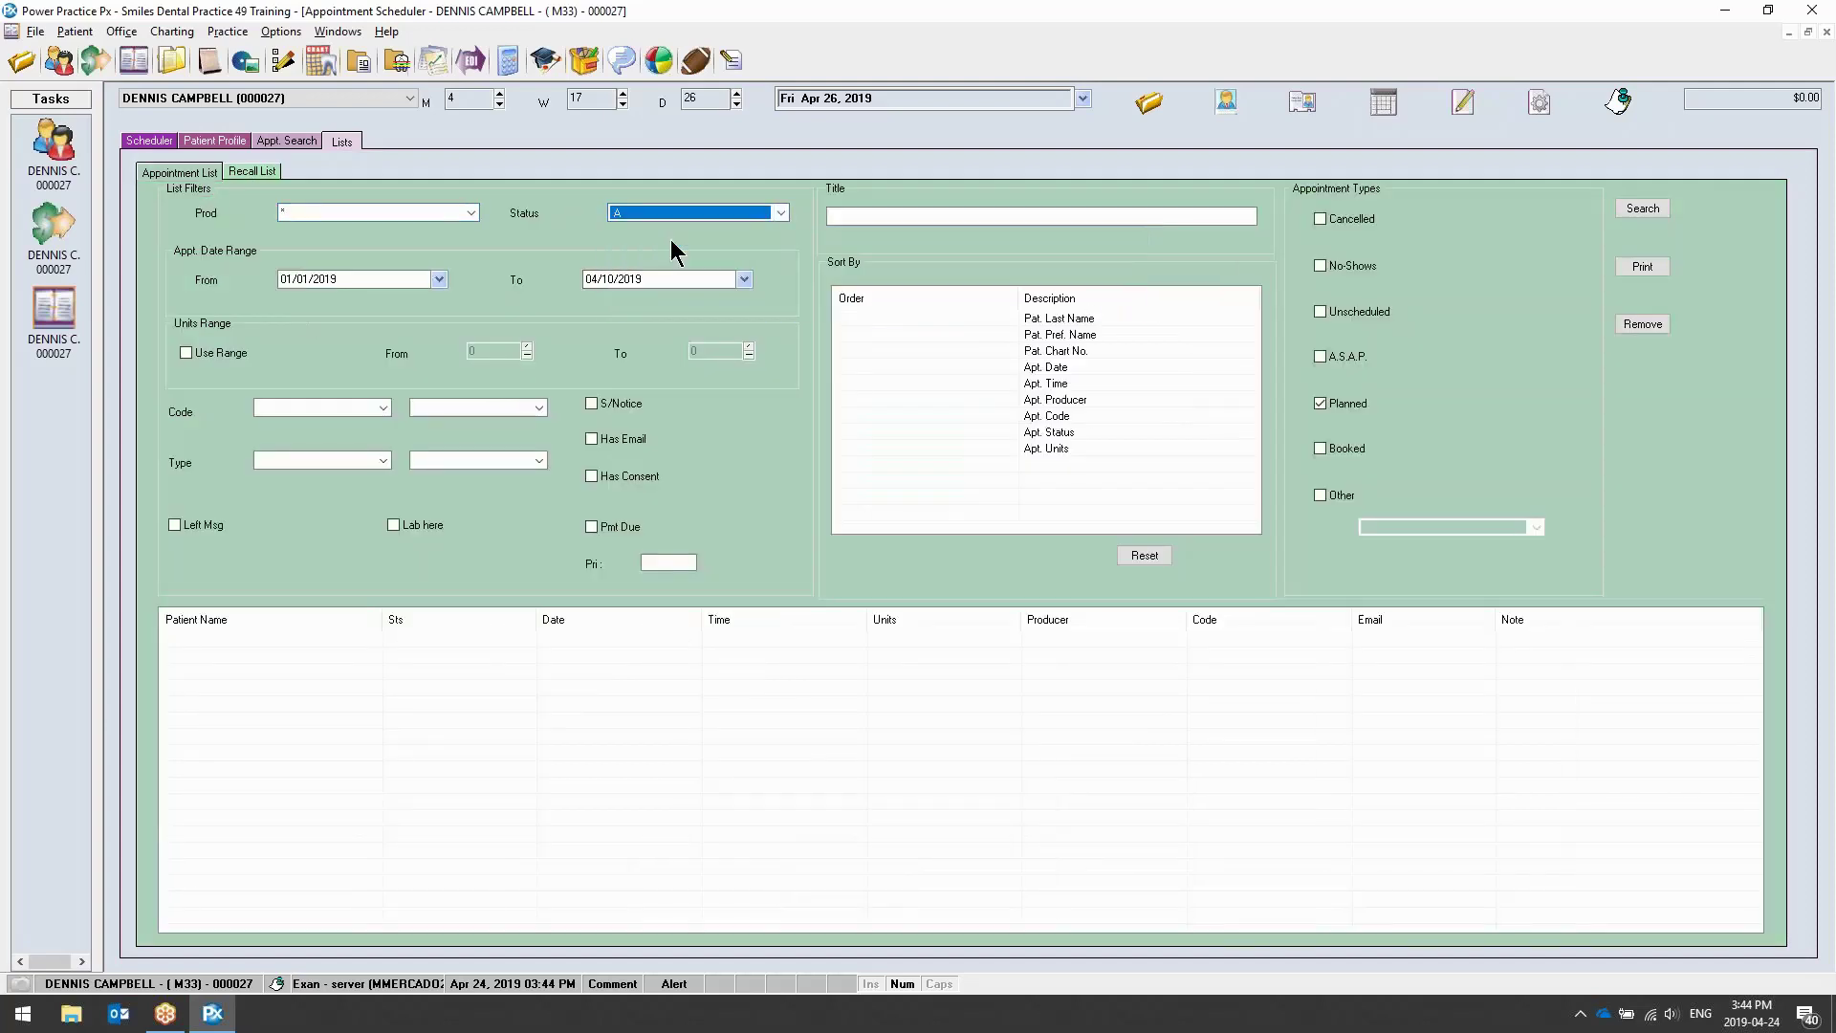
Open the Producer Analysis Report options and check the list for selecting several producers, leaving it without a selection
click(442, 66)
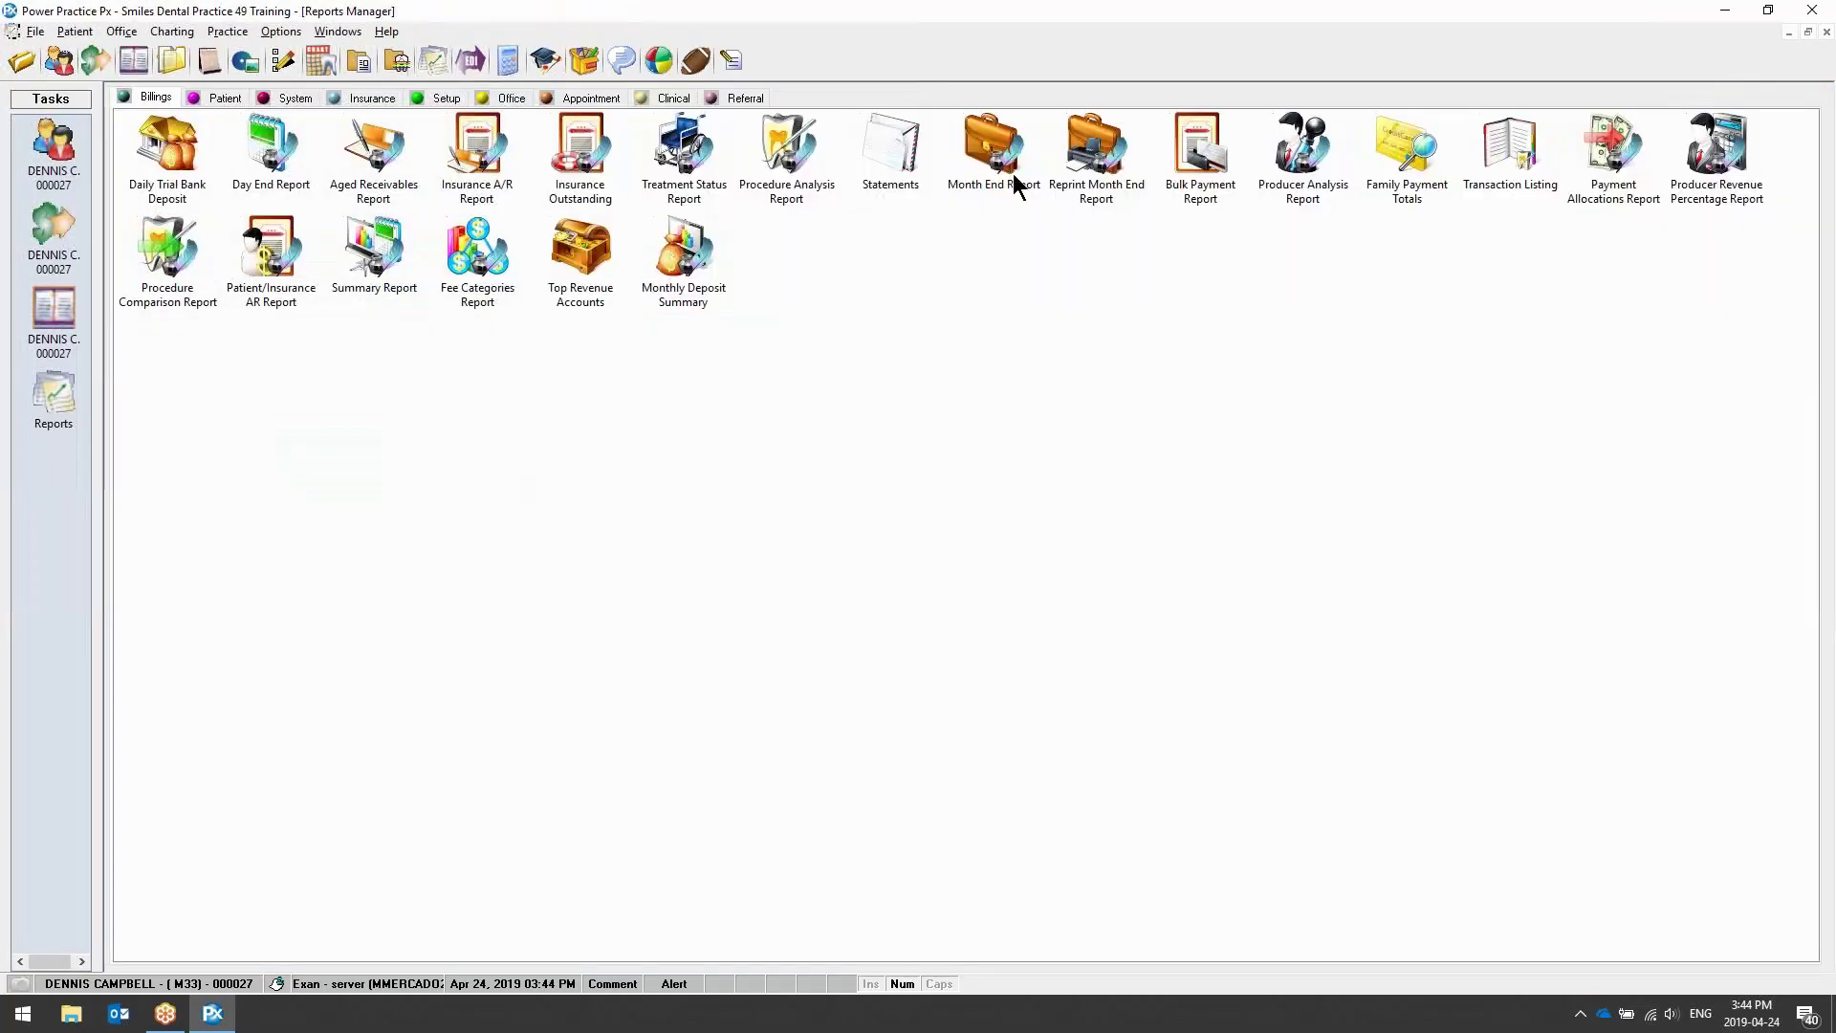
double_click(1289, 178)
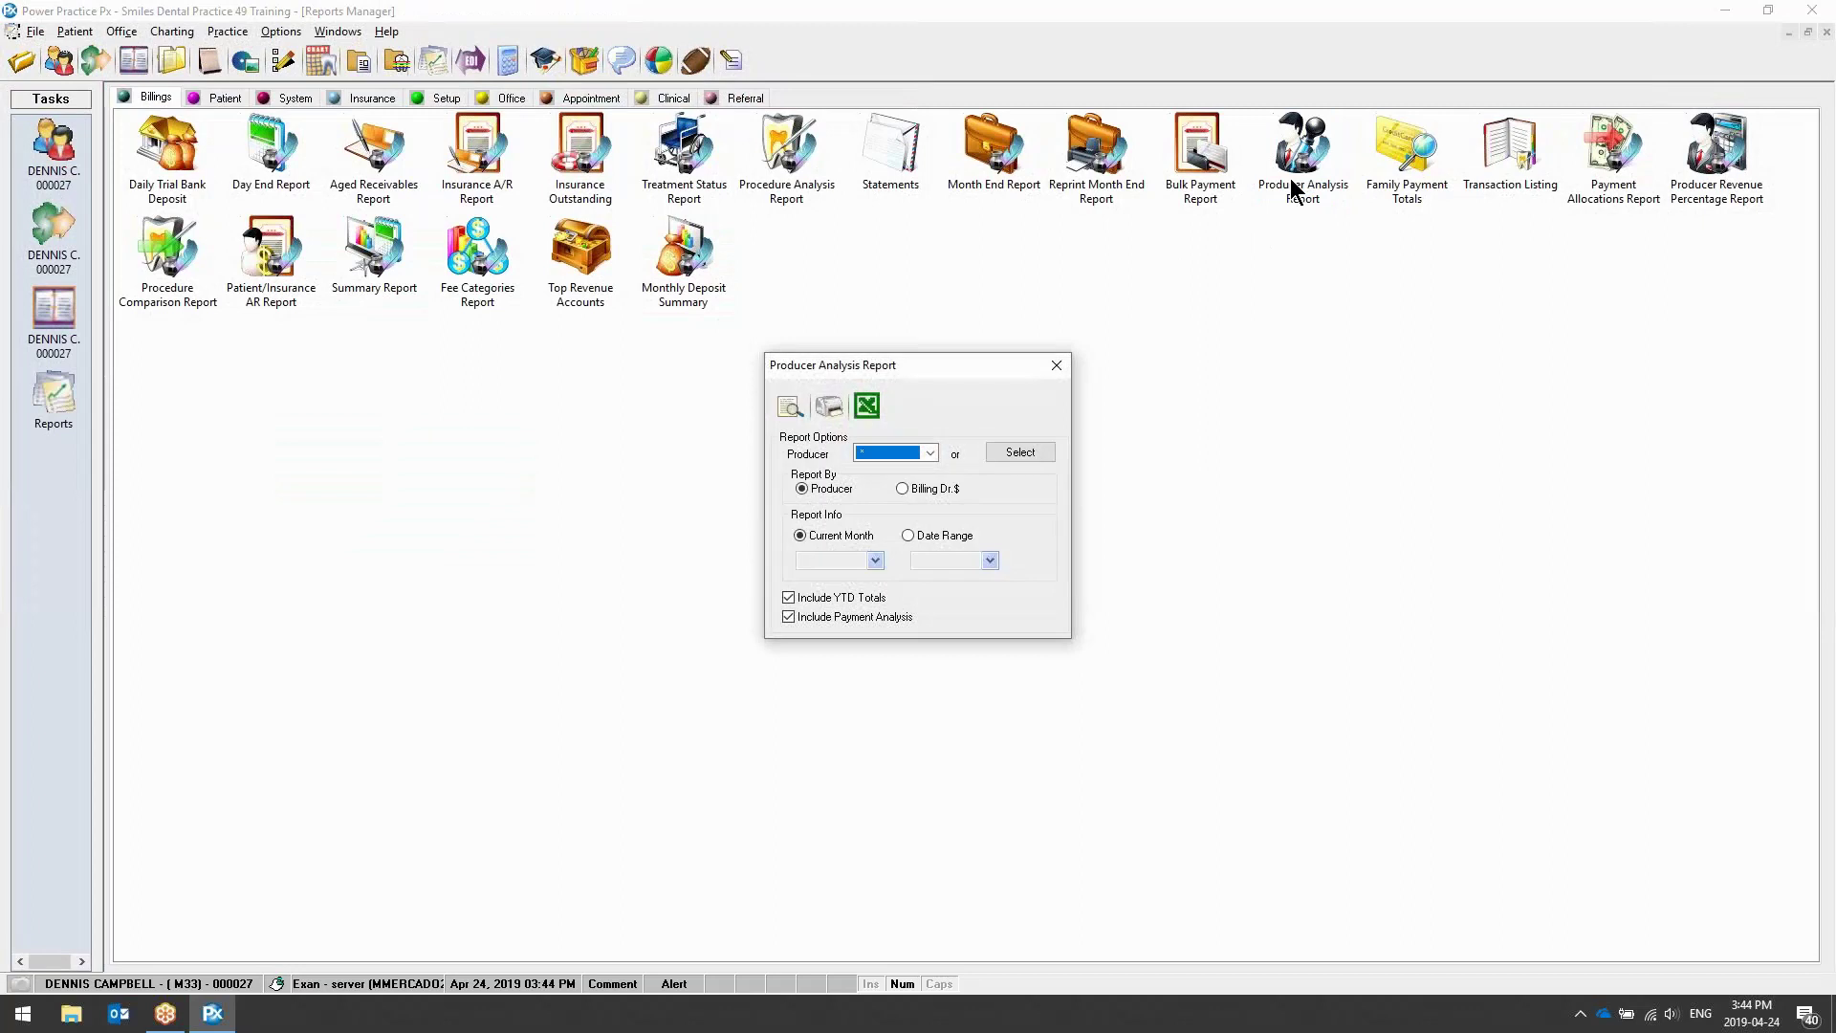
click(1052, 454)
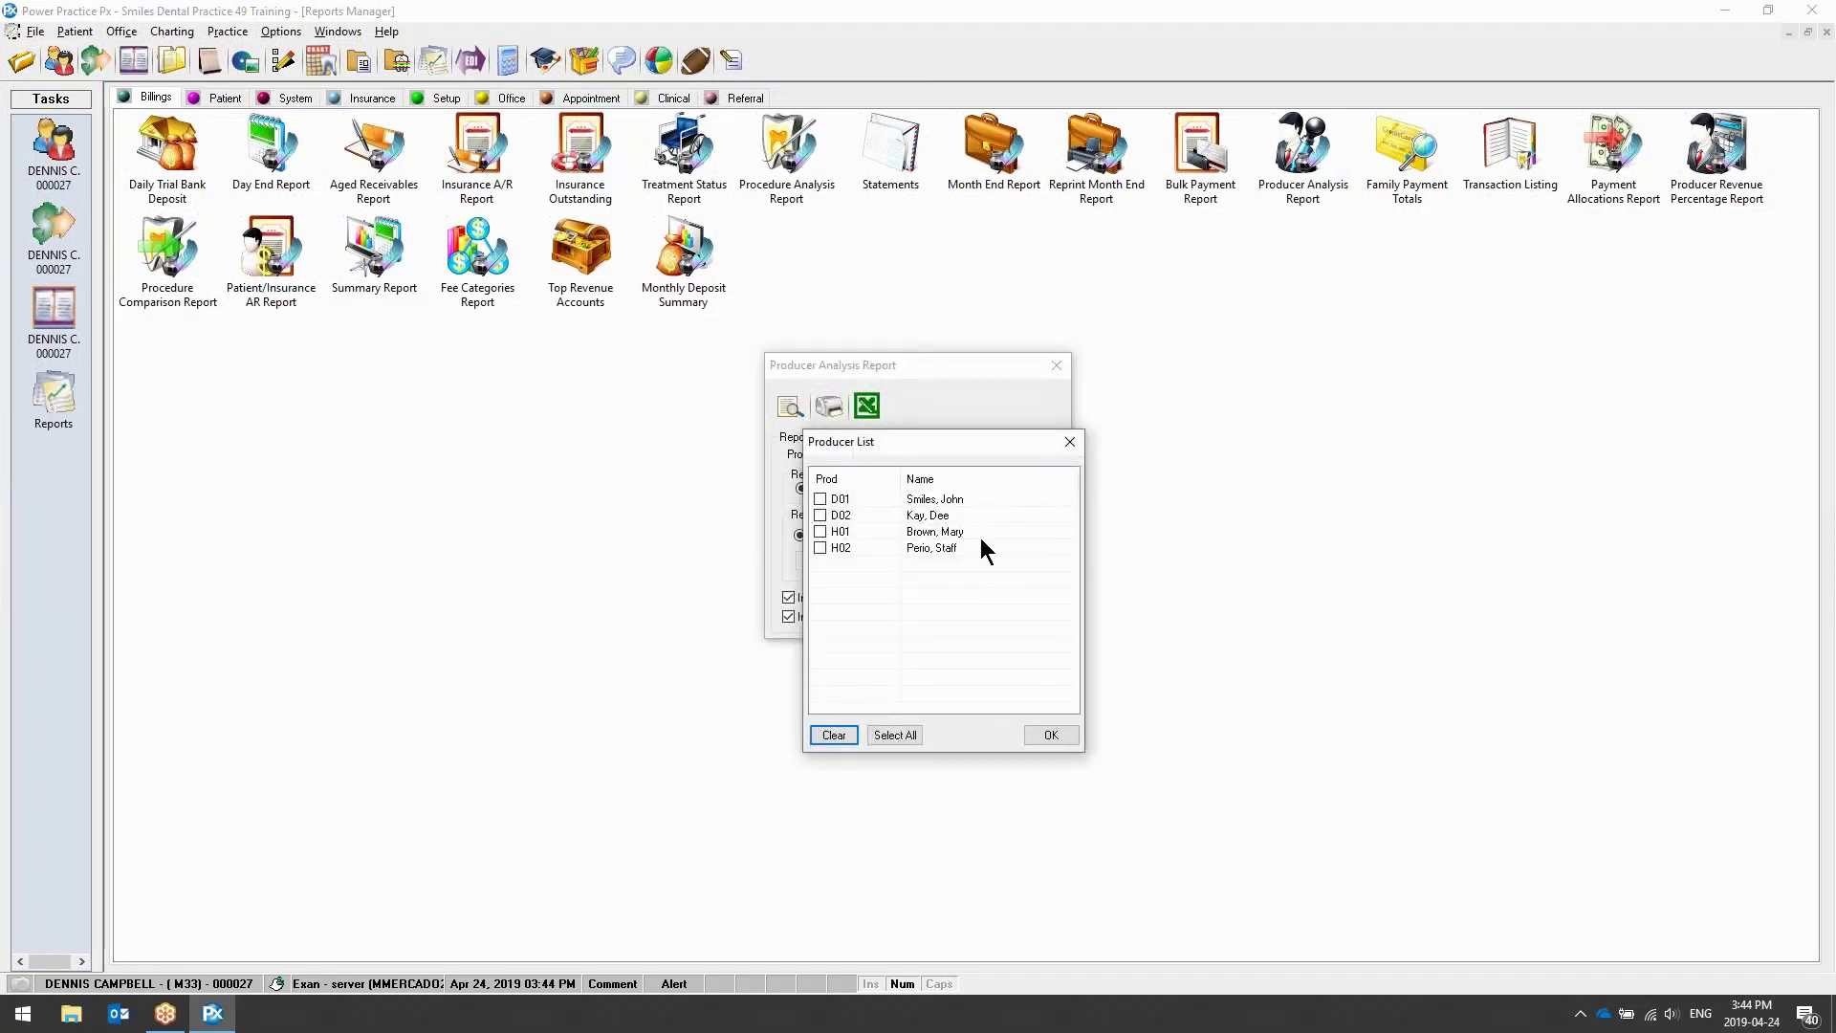
click(1069, 441)
Try a date range of 04/10/2019 to 04/30/2019 for the Producer Analysis Report and close it without running it
click(939, 534)
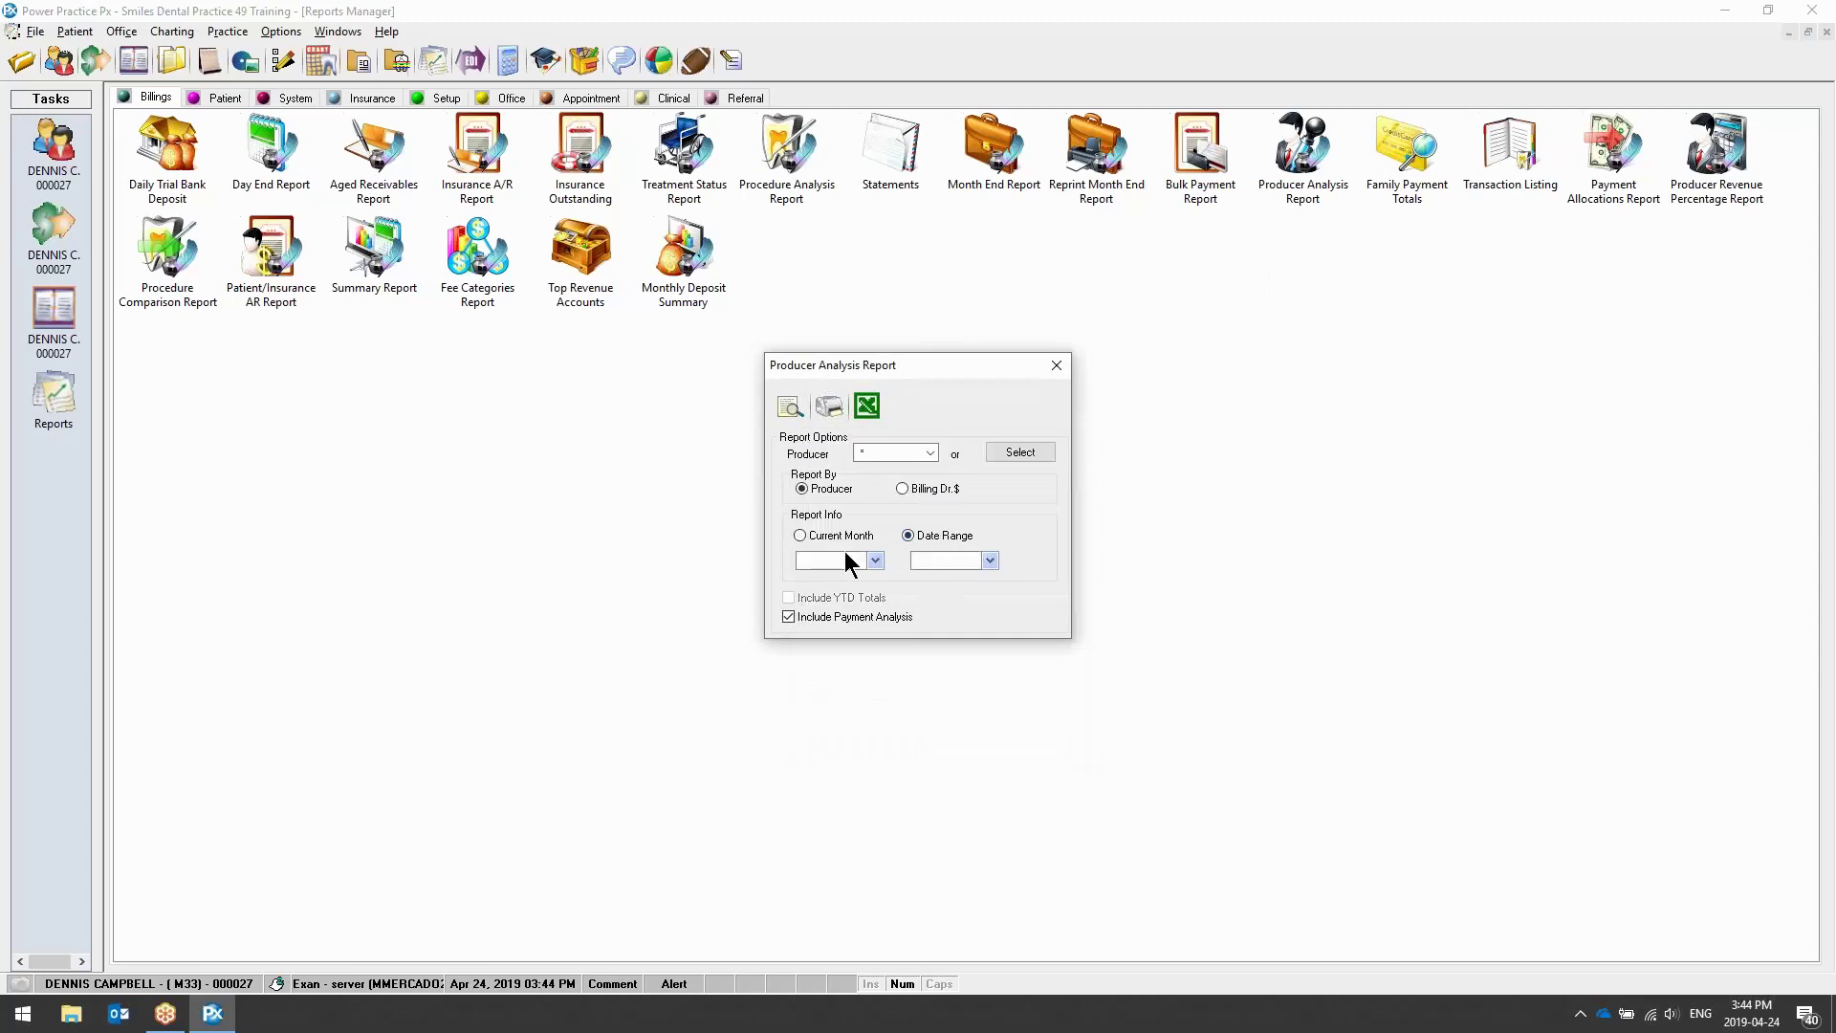
click(875, 561)
click(909, 681)
click(990, 560)
click(992, 705)
click(994, 717)
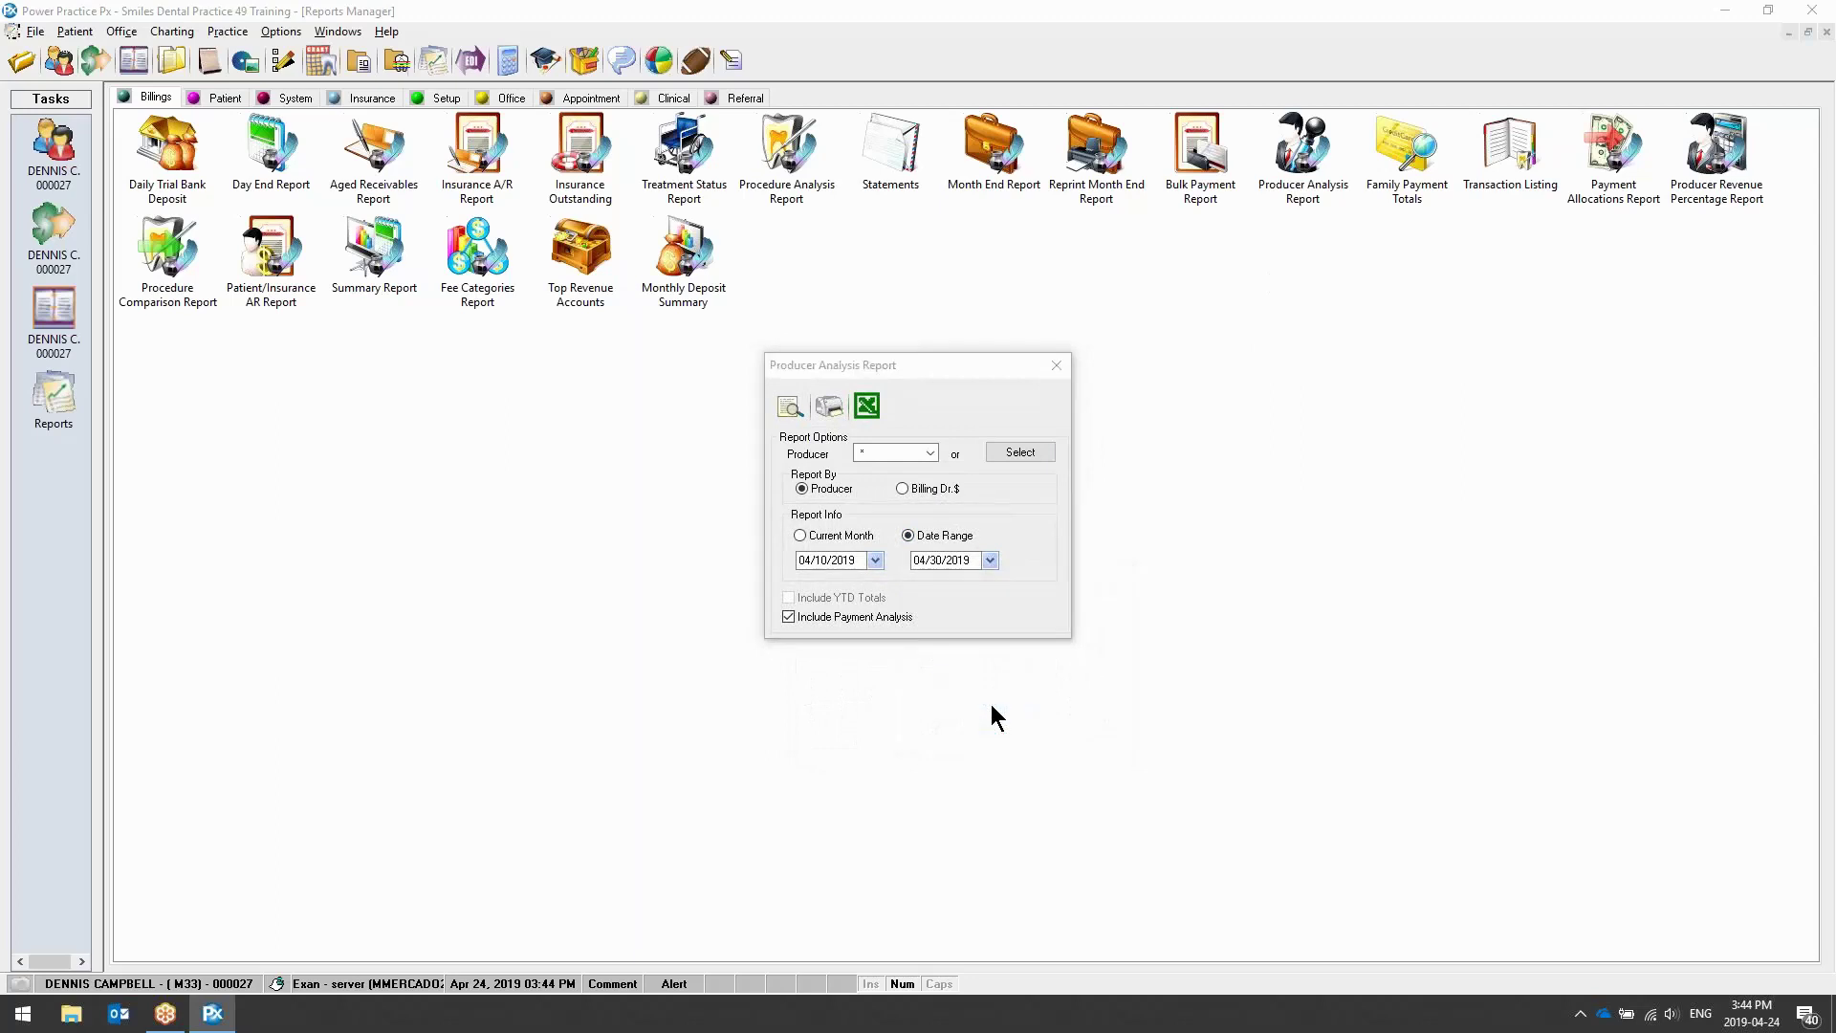
click(1056, 366)
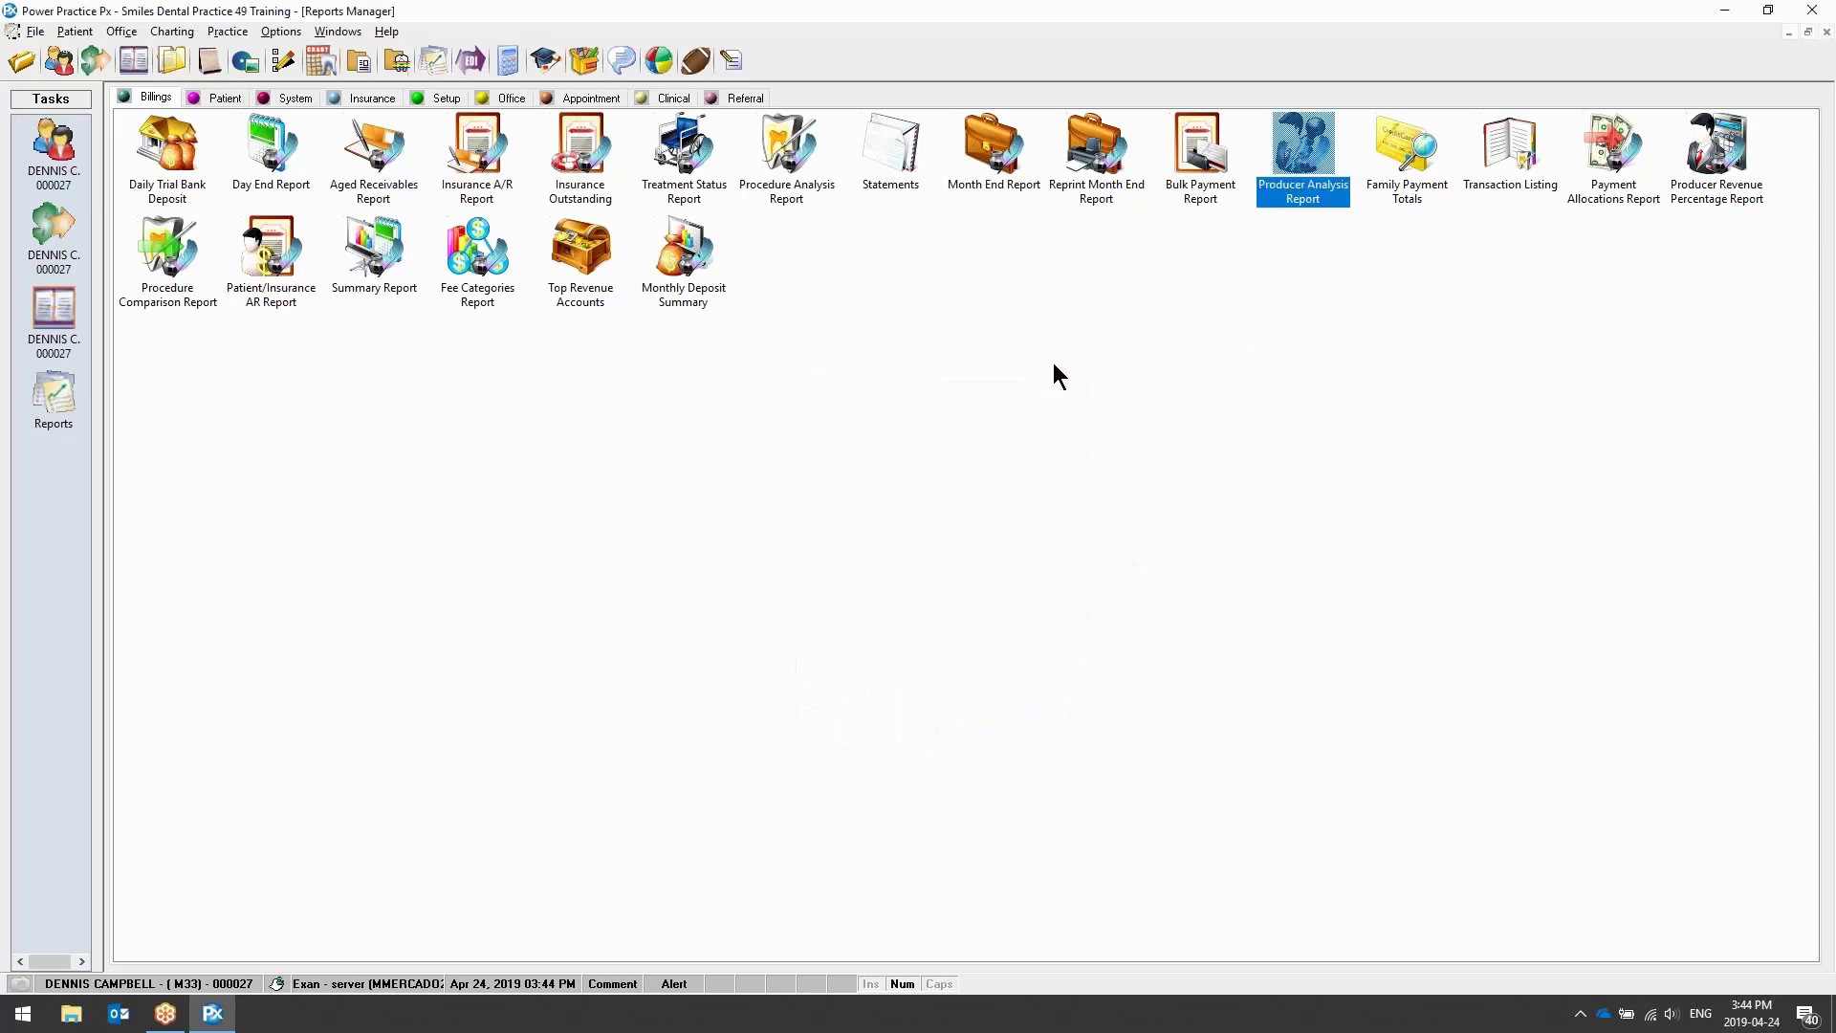
Review the Month End Report/Processing options and close them without processing
double_click(977, 184)
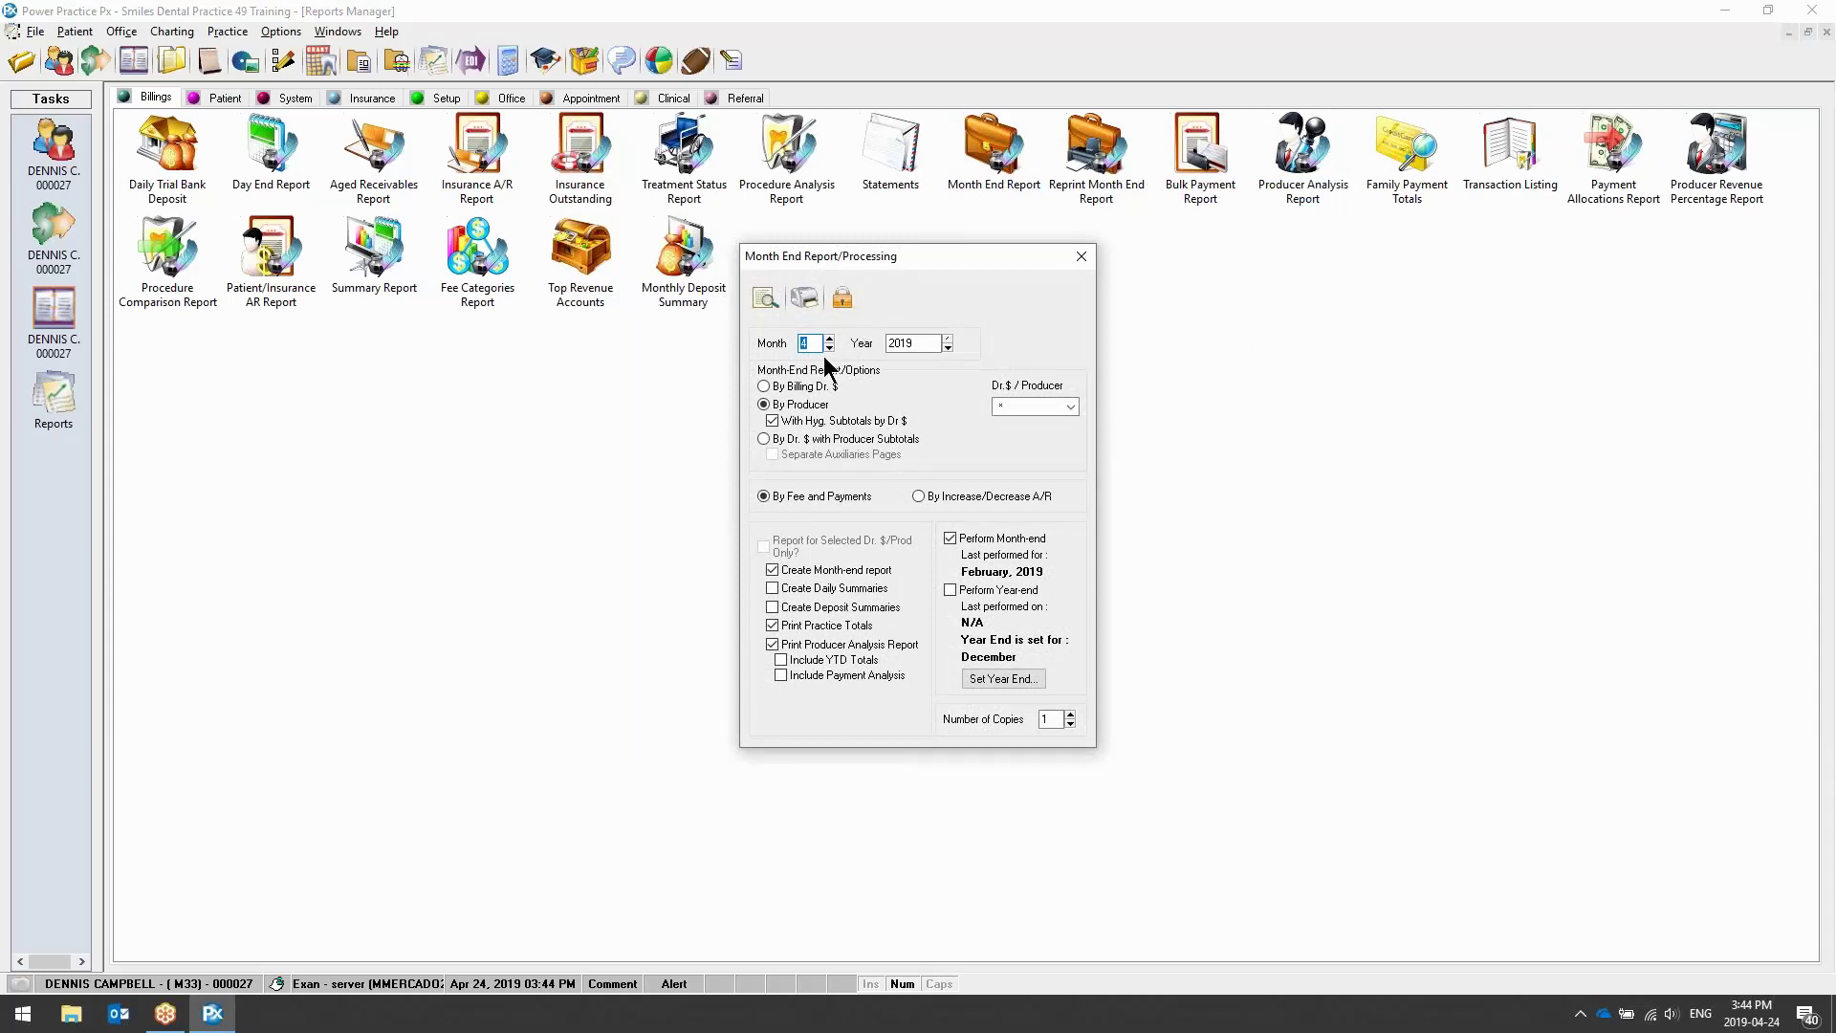
click(1082, 257)
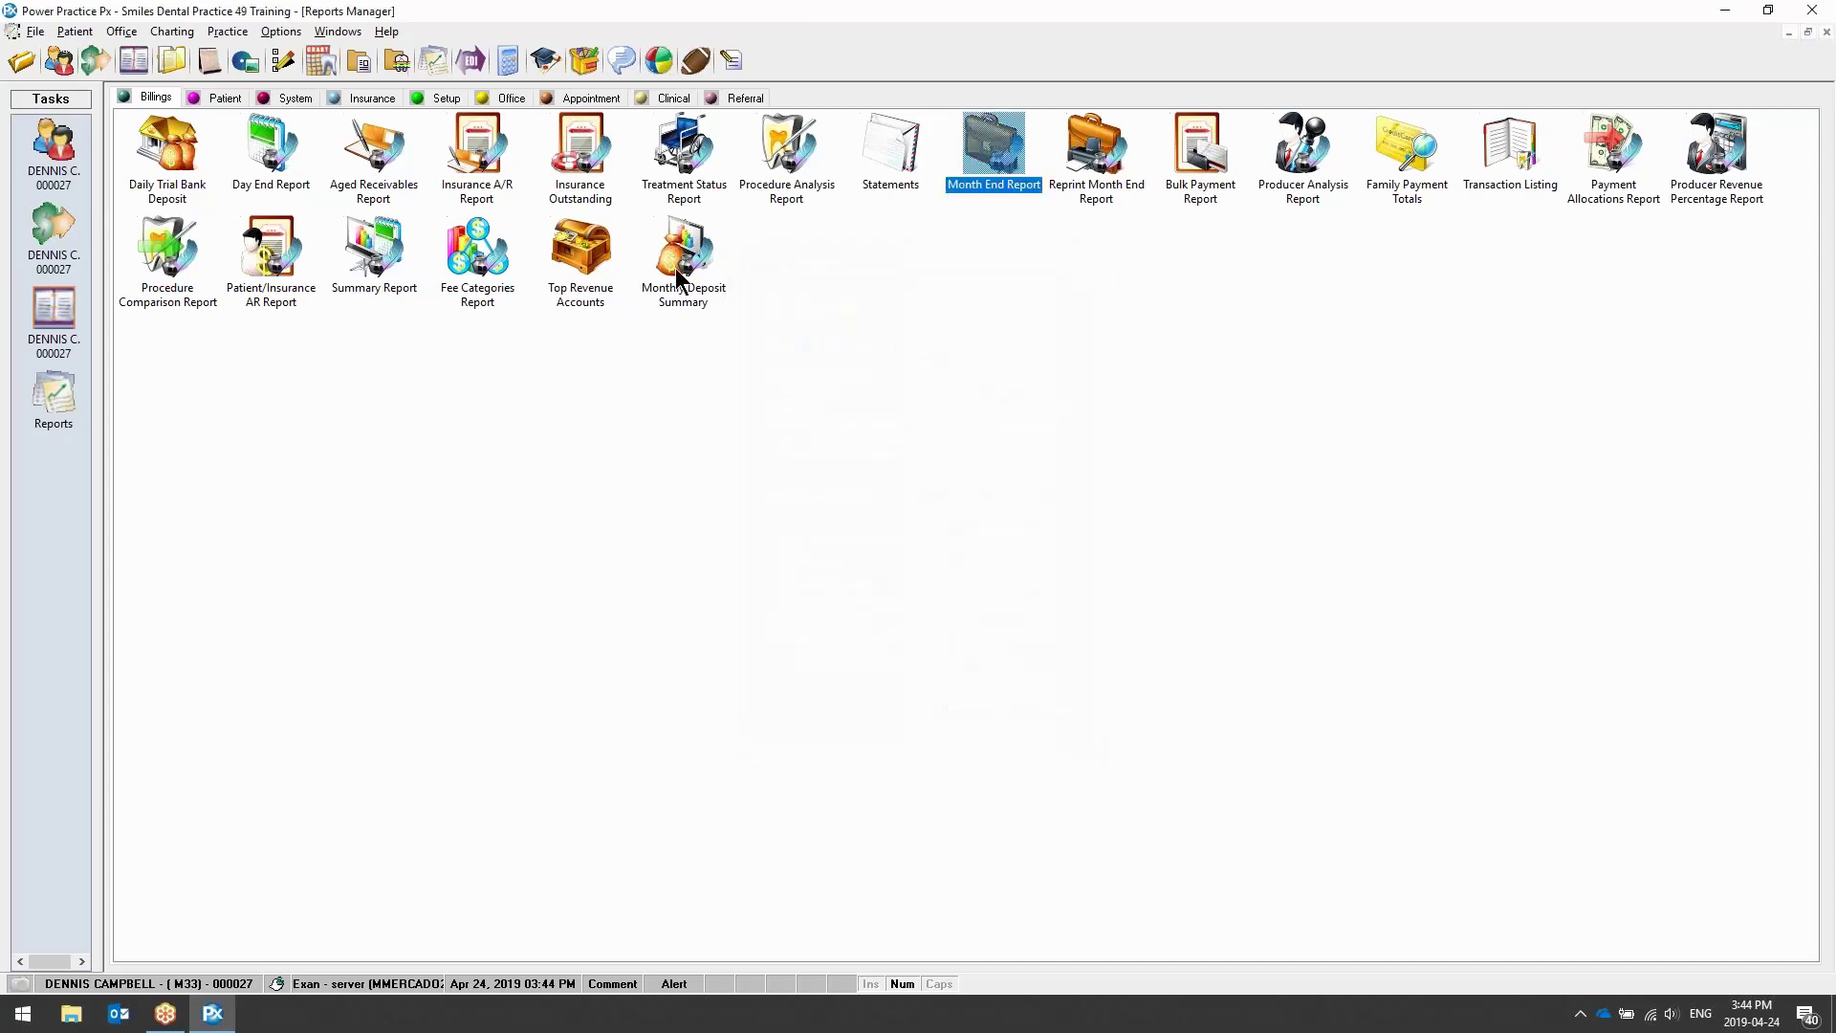
Re-sort the odontogram's Diagnostics quick button so codes 01204, 01205 and 02102 come first, and save the order
click(323, 63)
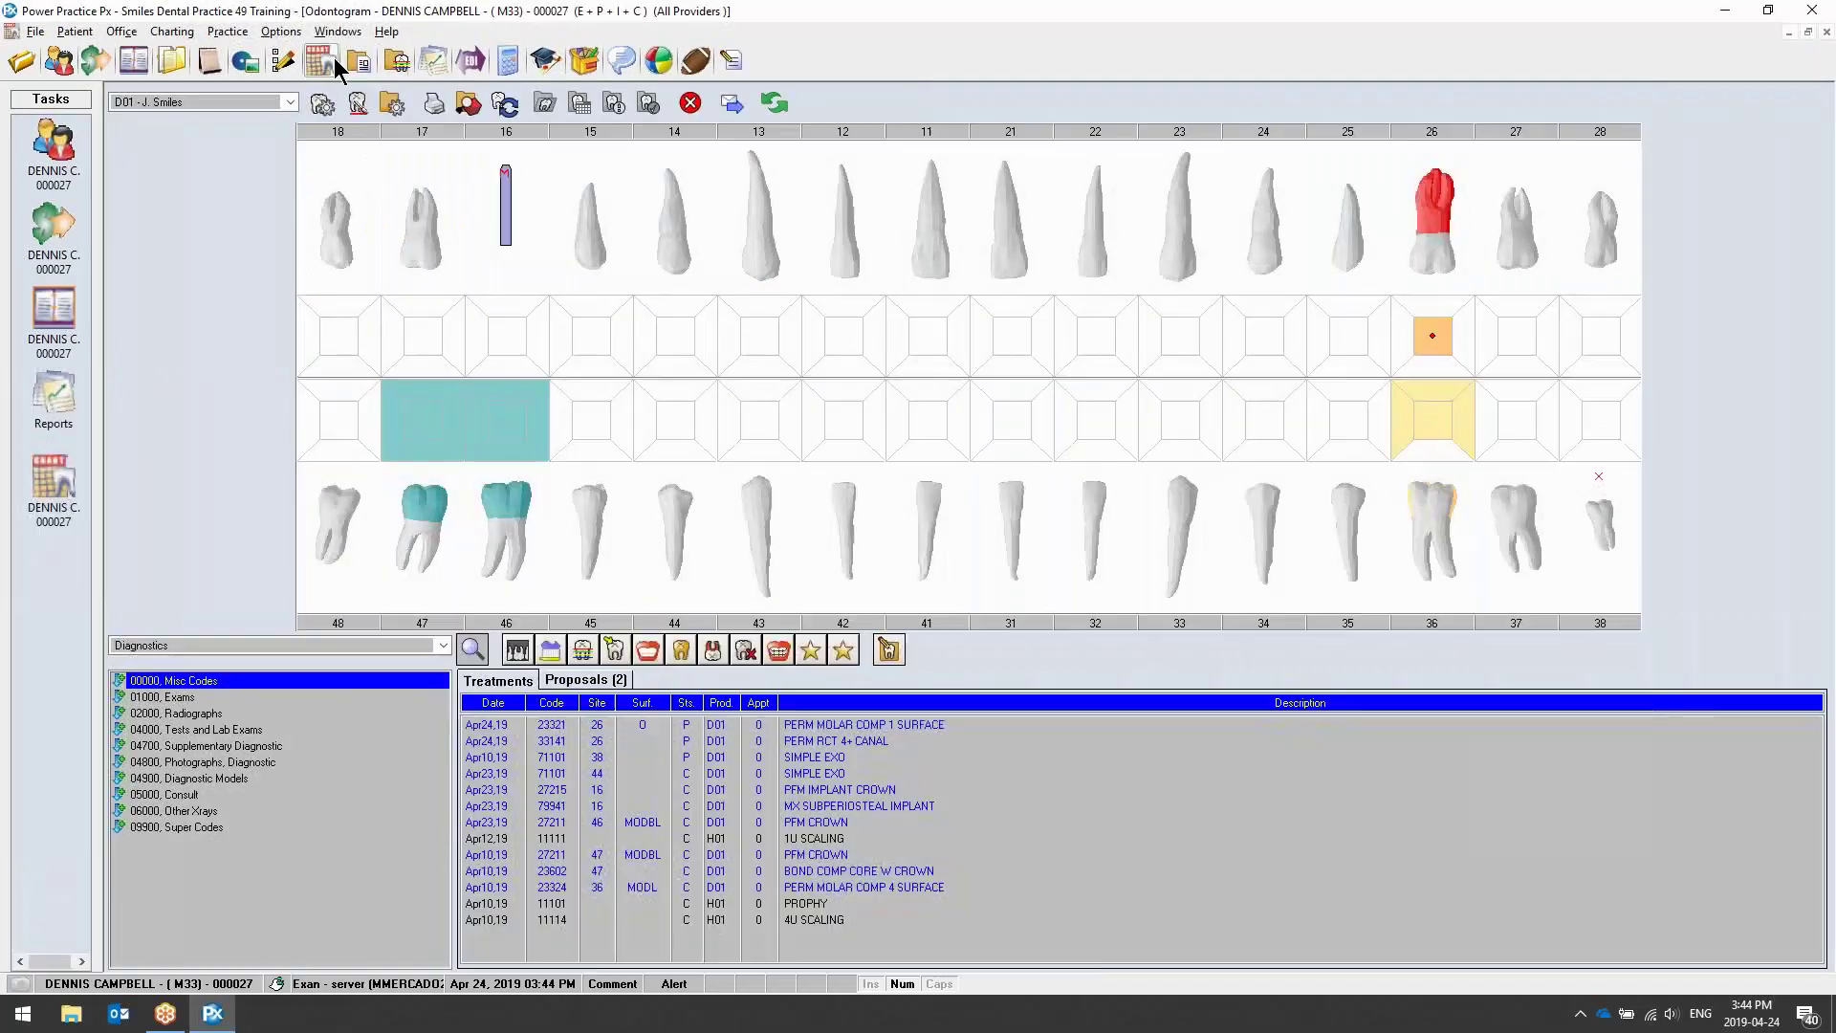
right_click(515, 658)
click(572, 438)
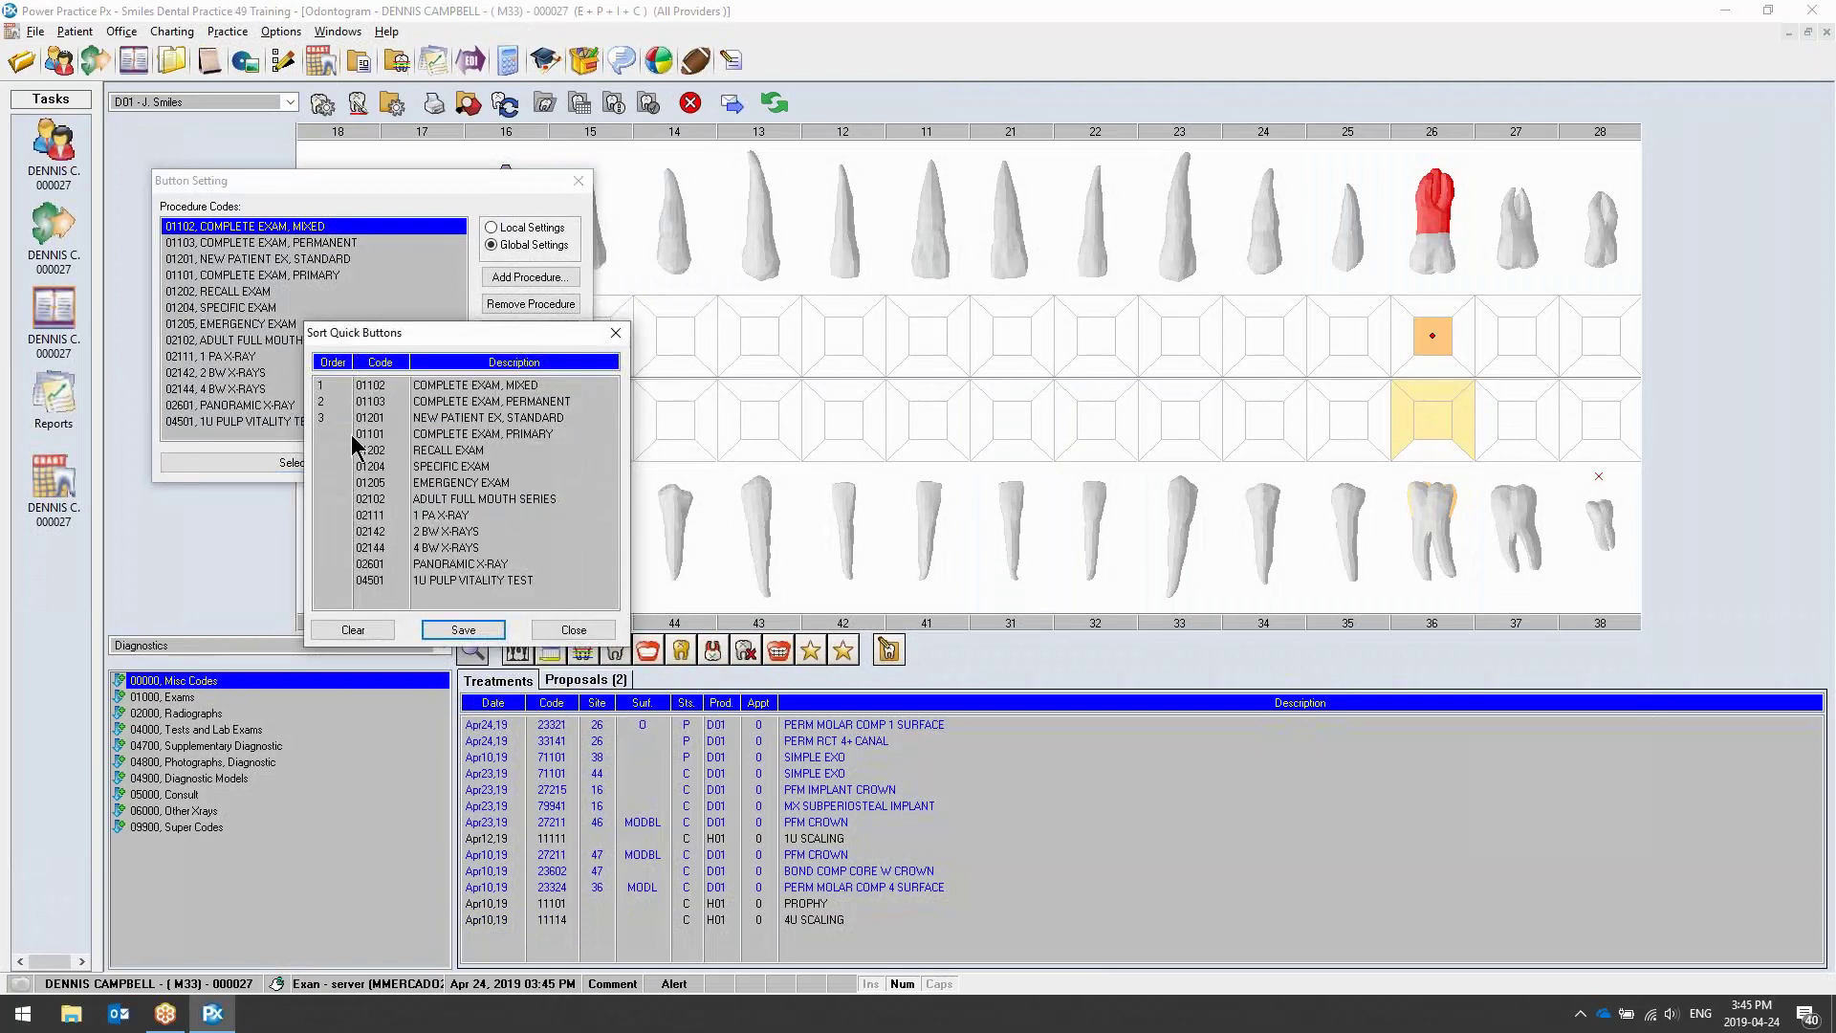
click(382, 631)
click(356, 466)
click(358, 485)
click(359, 497)
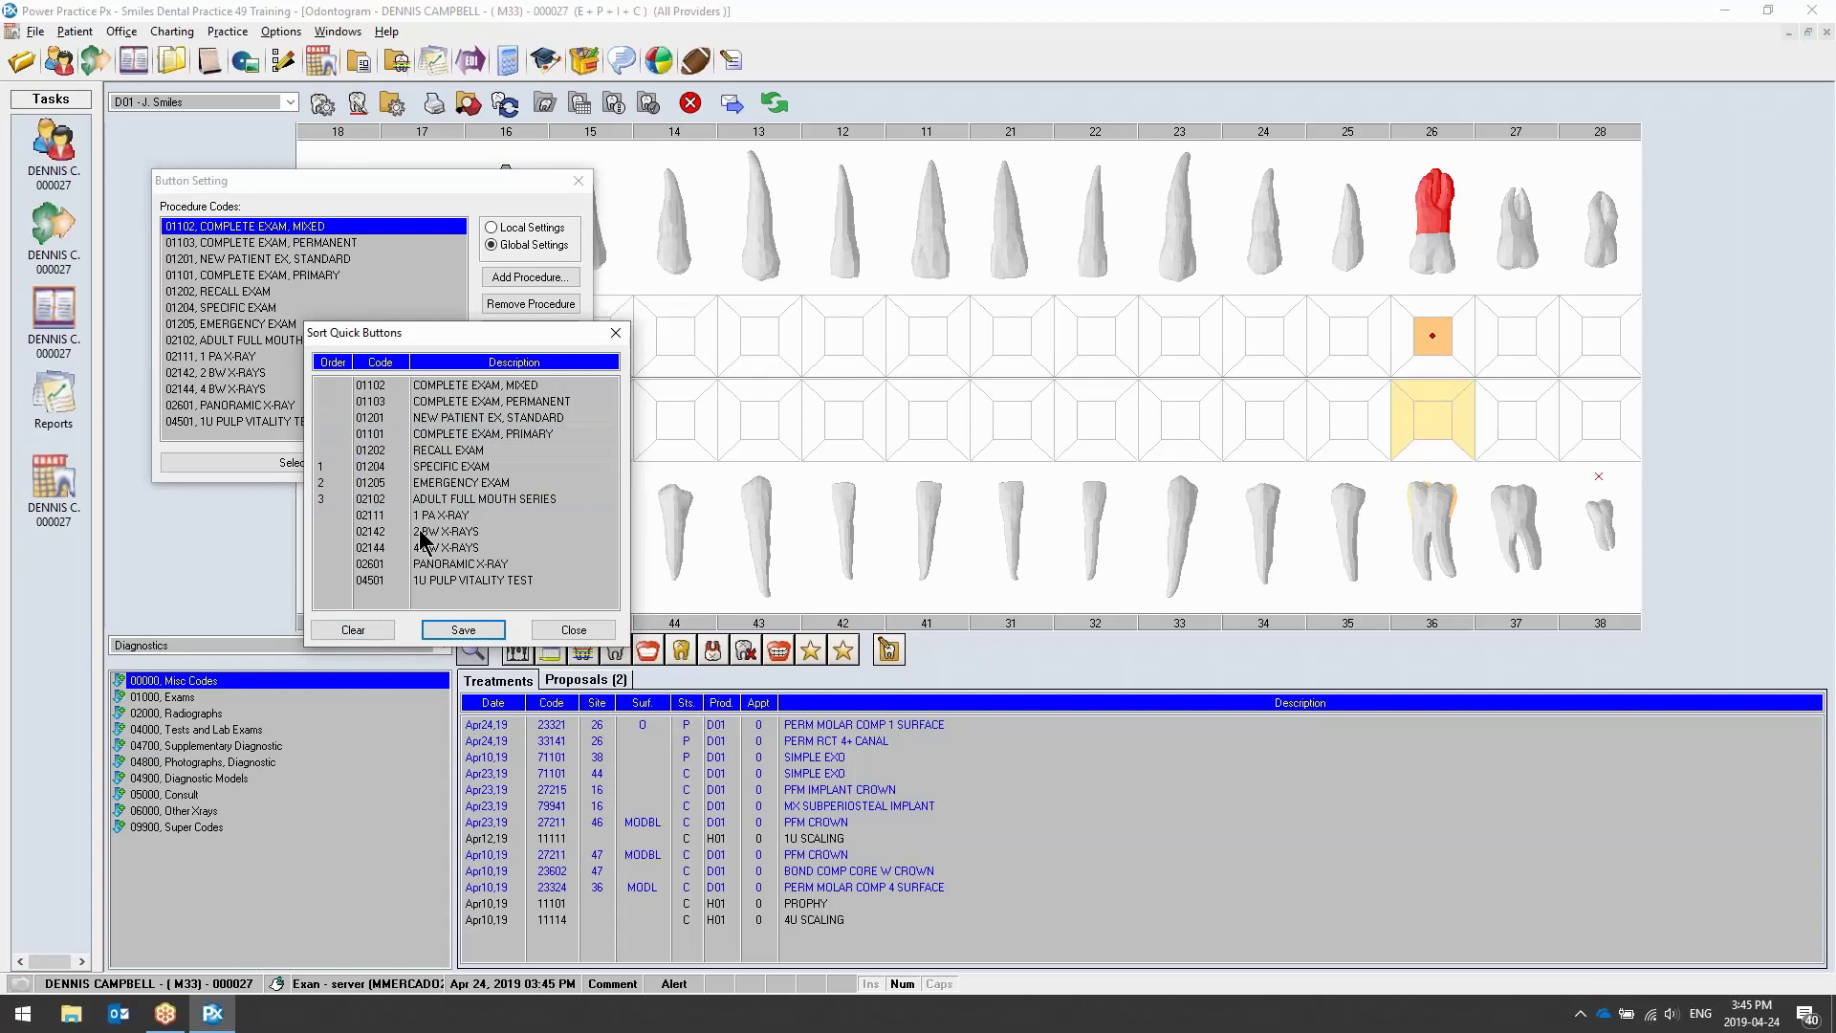
click(463, 629)
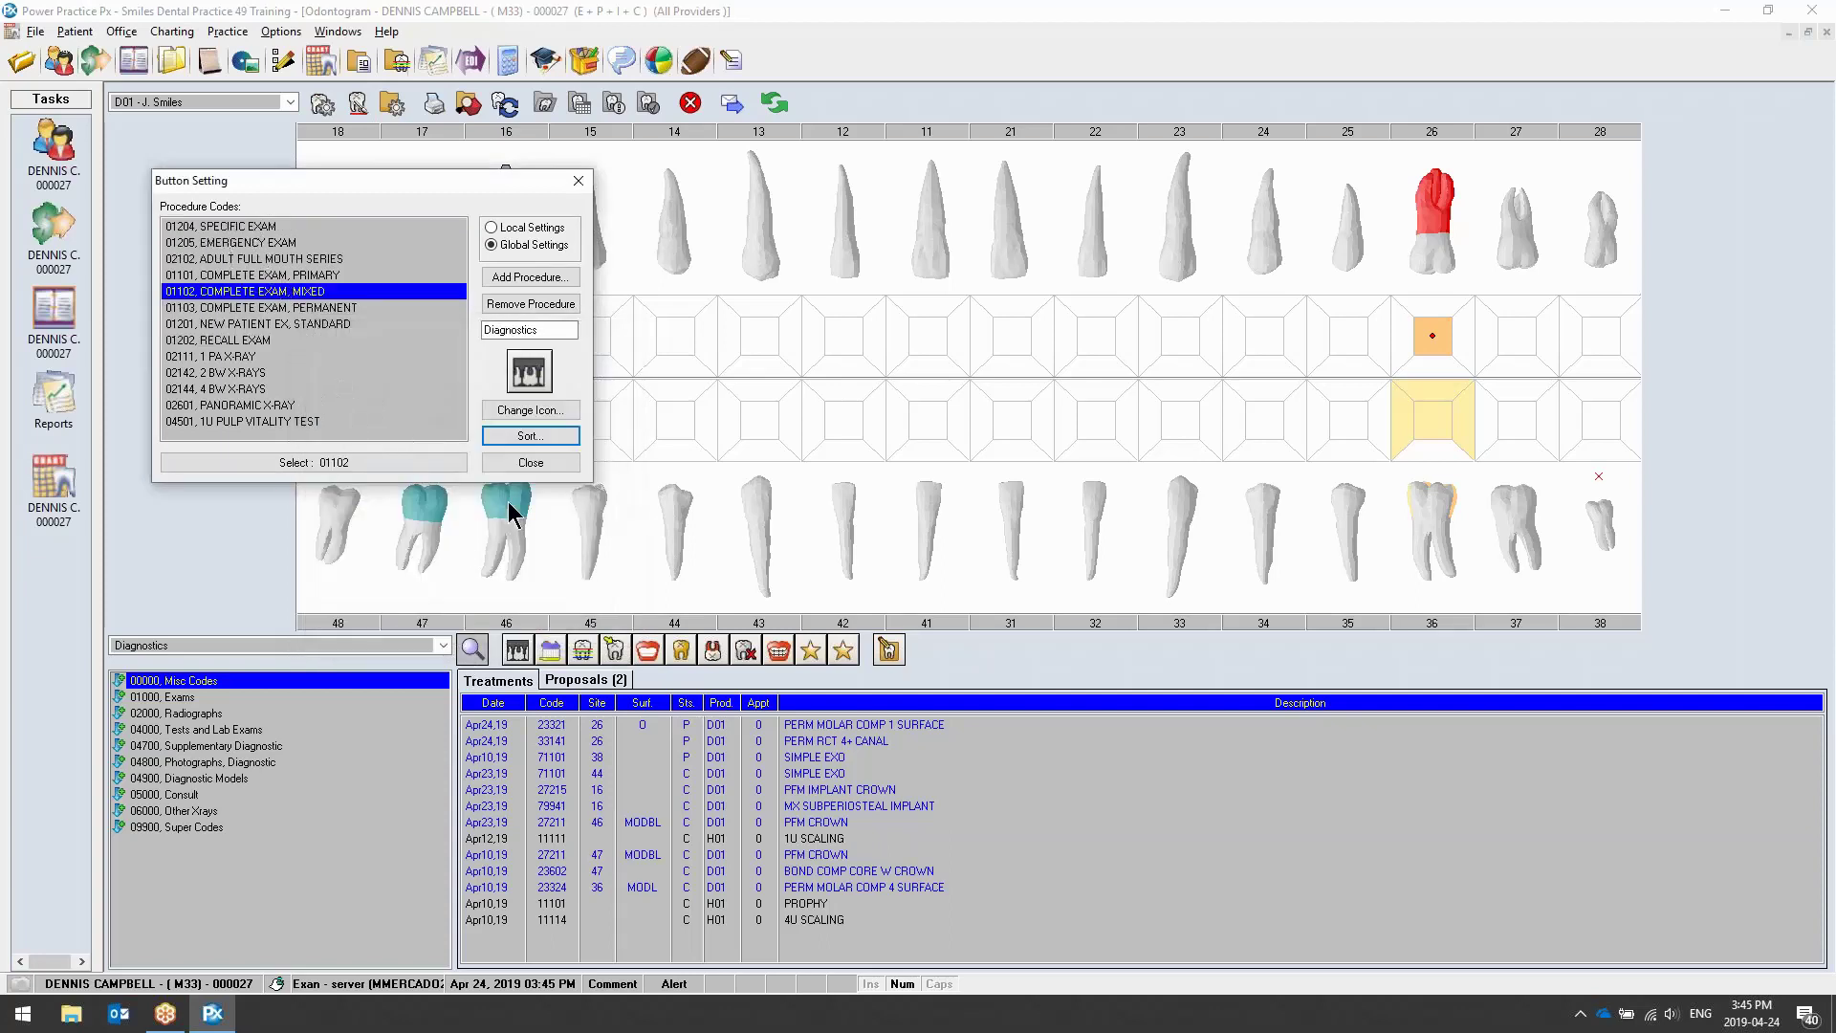
click(531, 462)
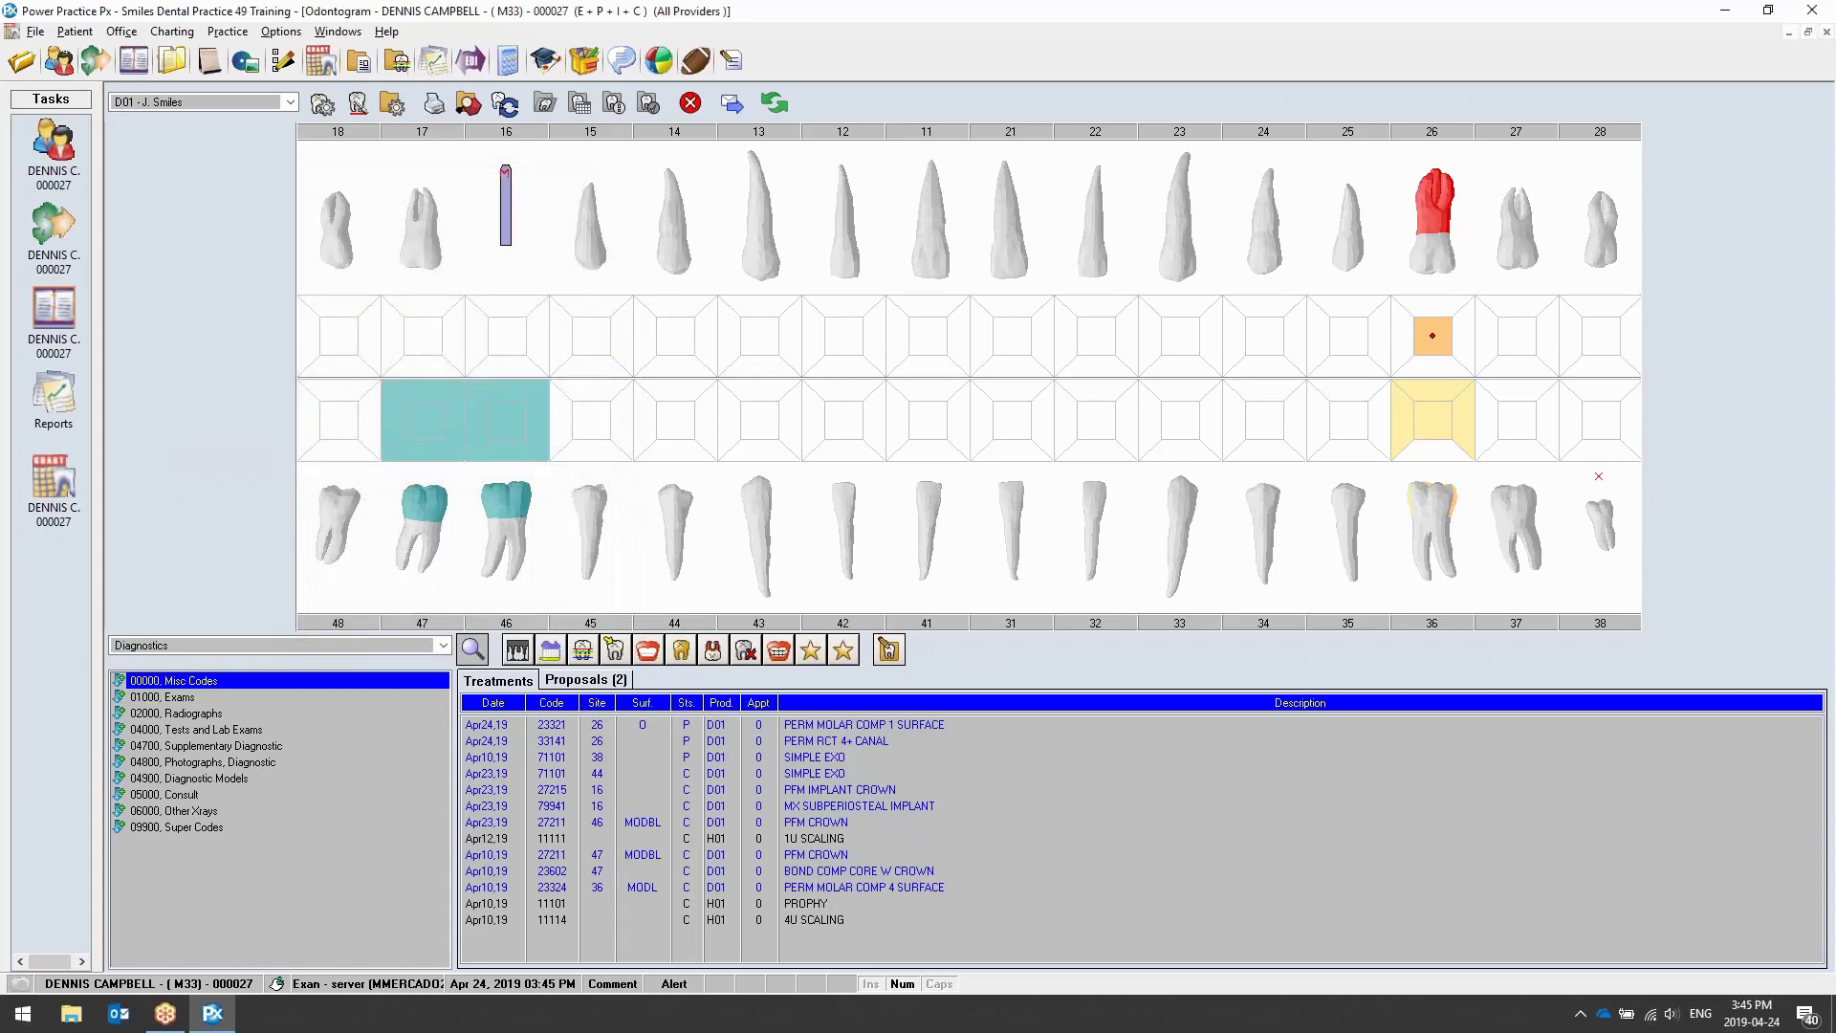
Check the producer choices for a new clinical note from the odontogram and close the note without entering text
right_click(935, 819)
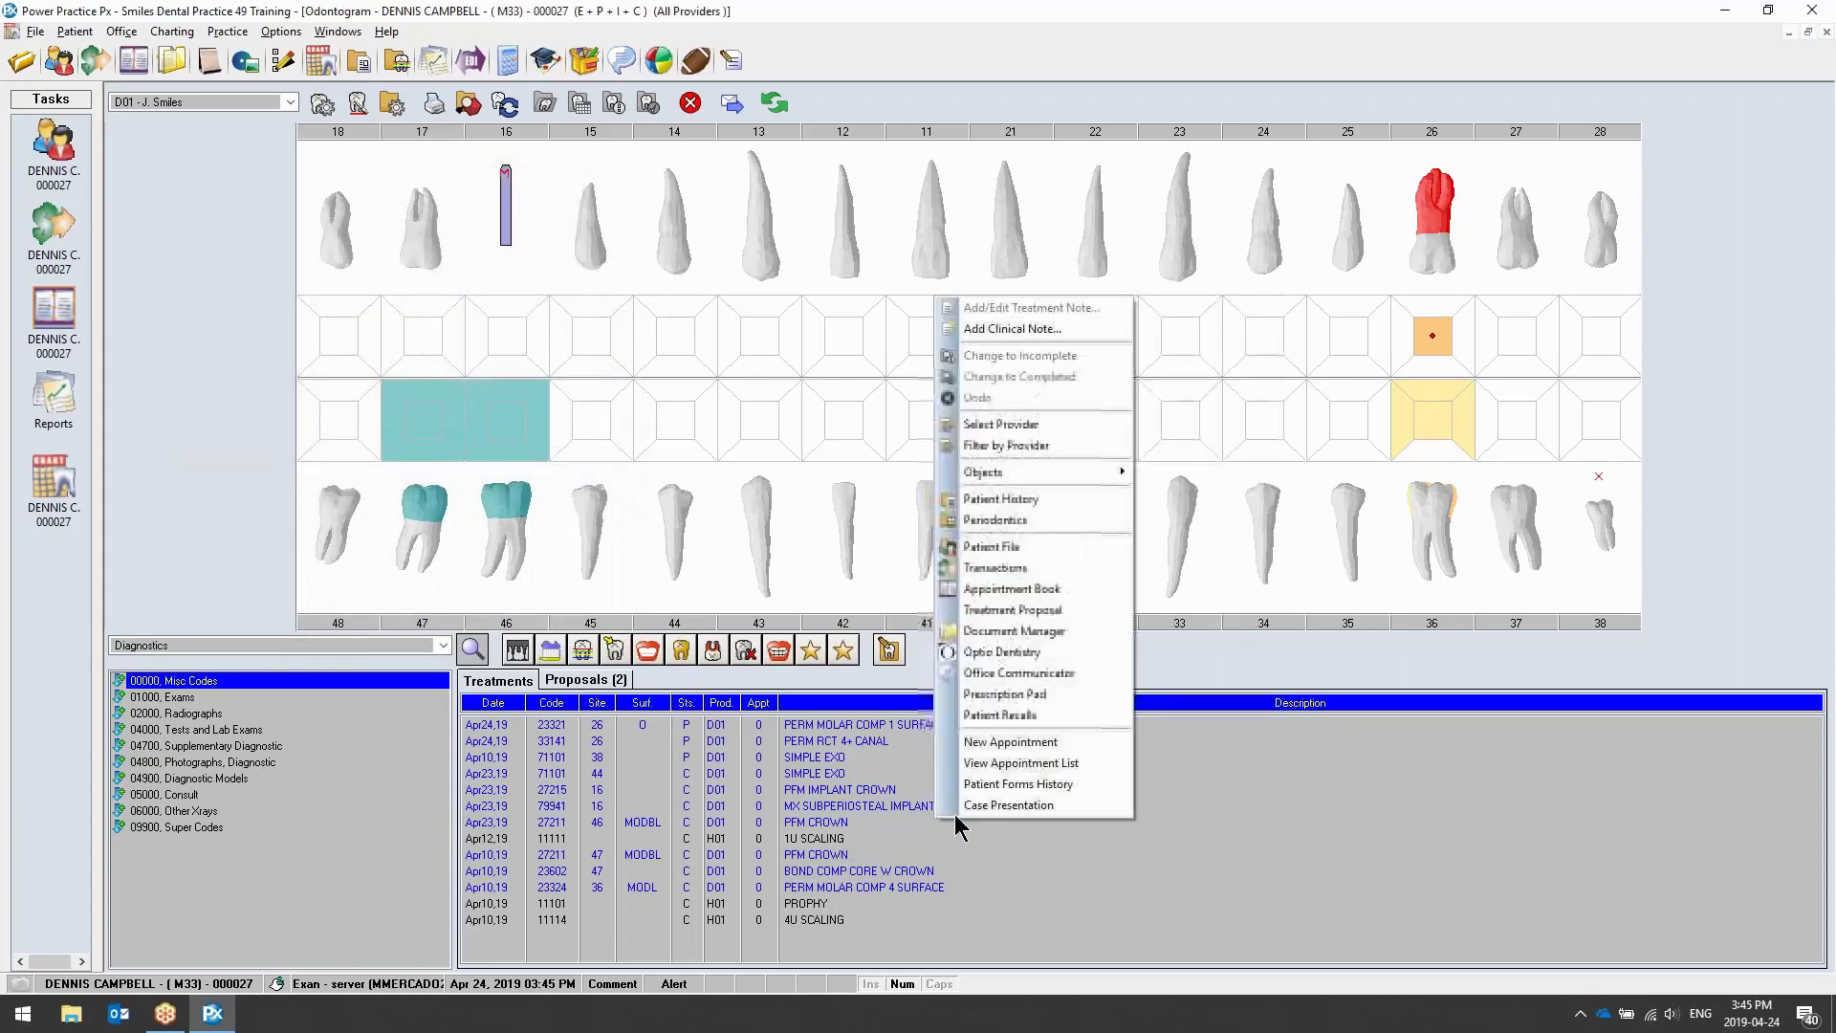
click(993, 330)
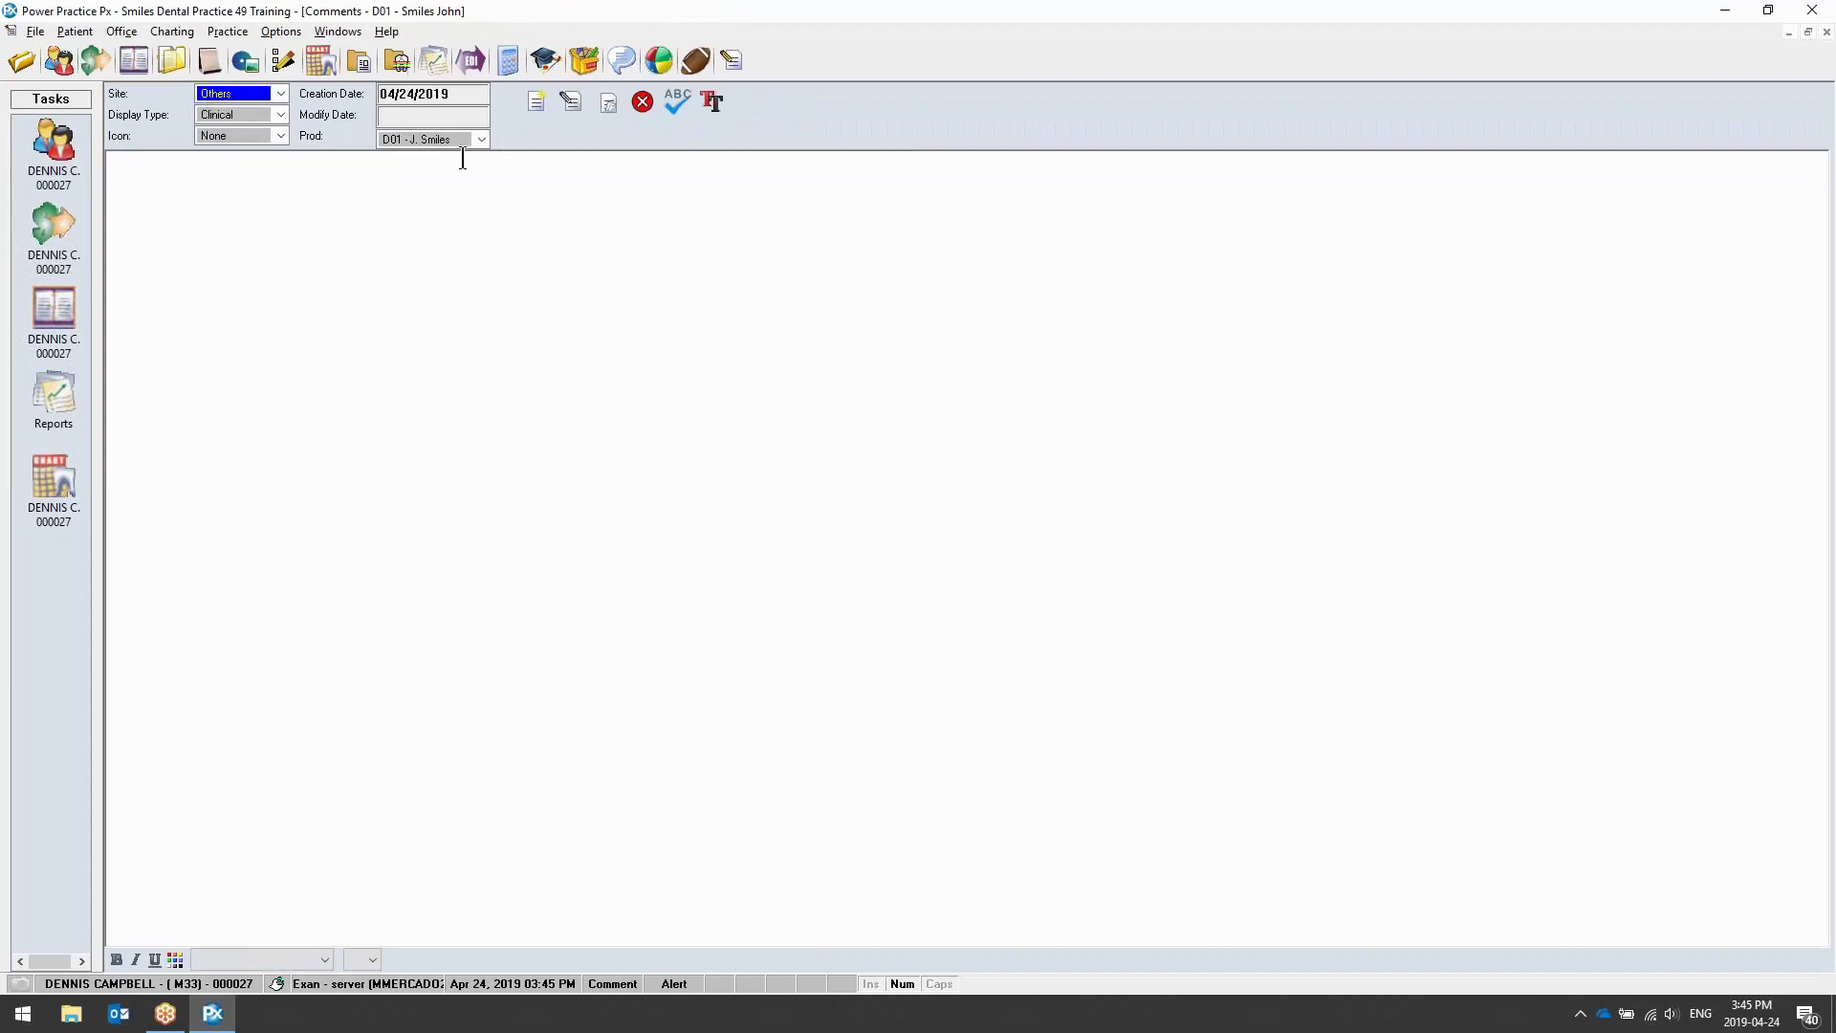
click(483, 140)
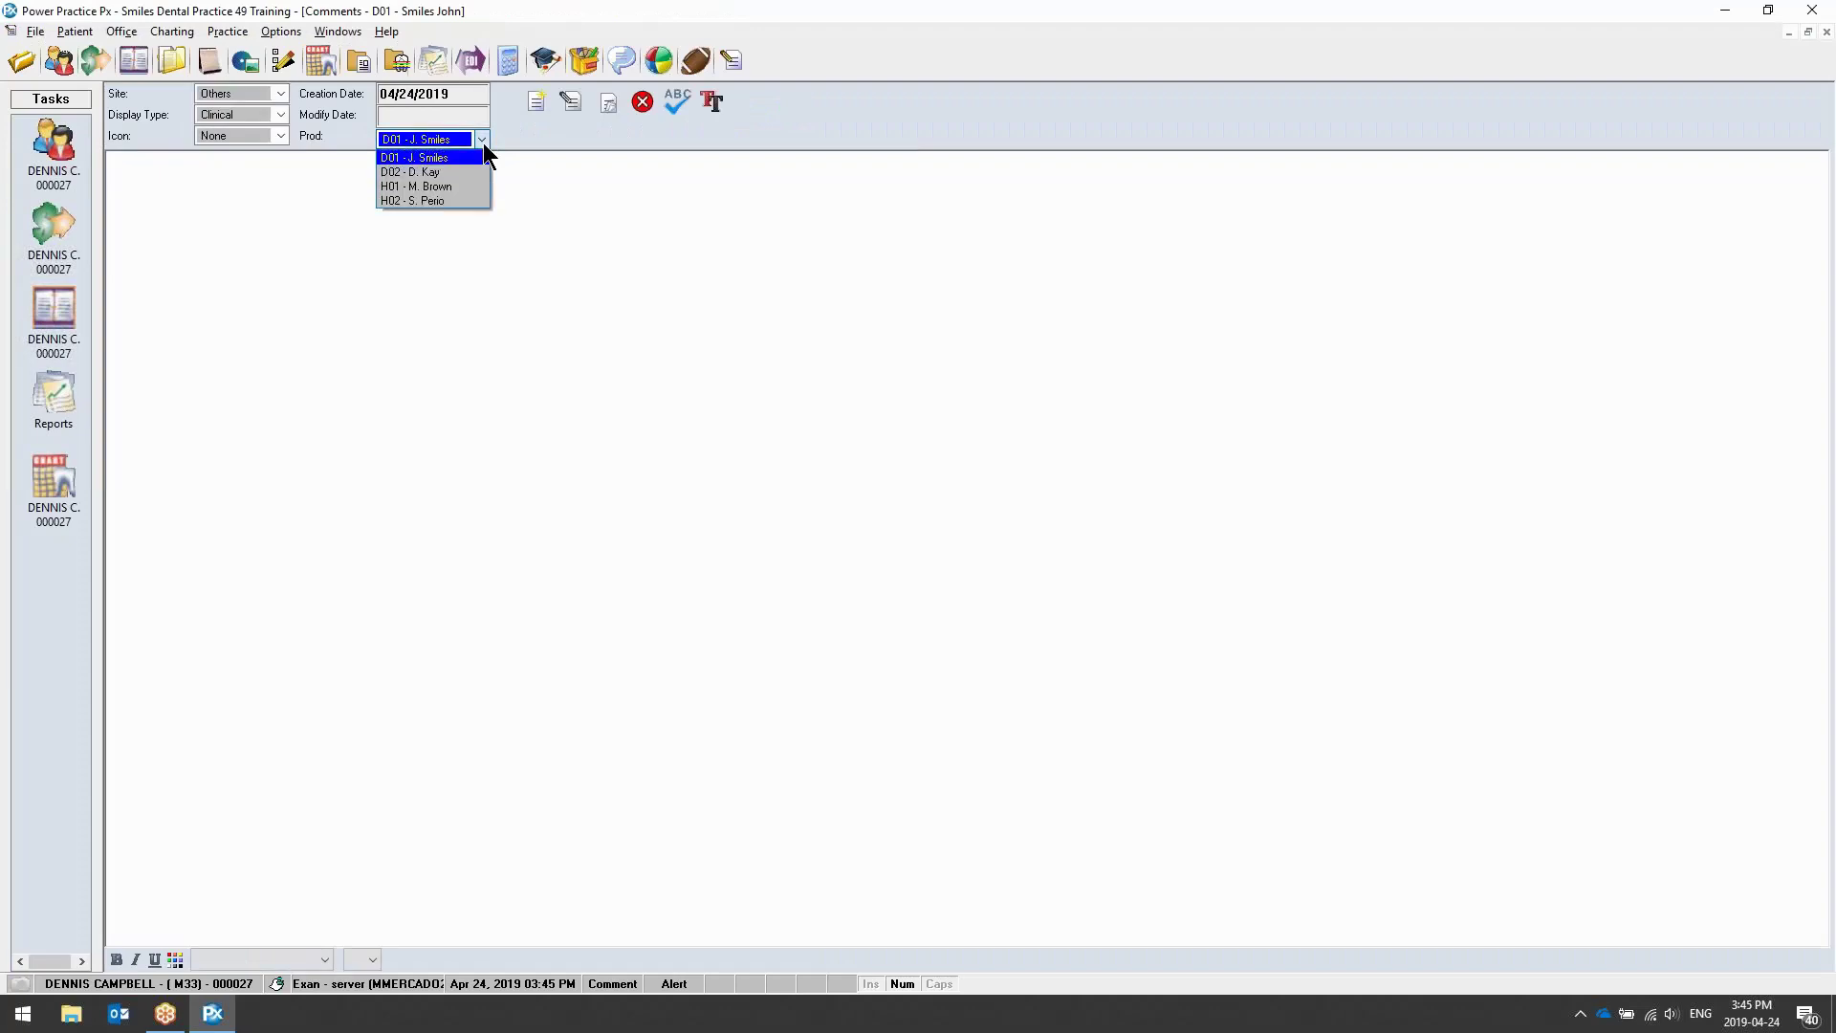
click(463, 201)
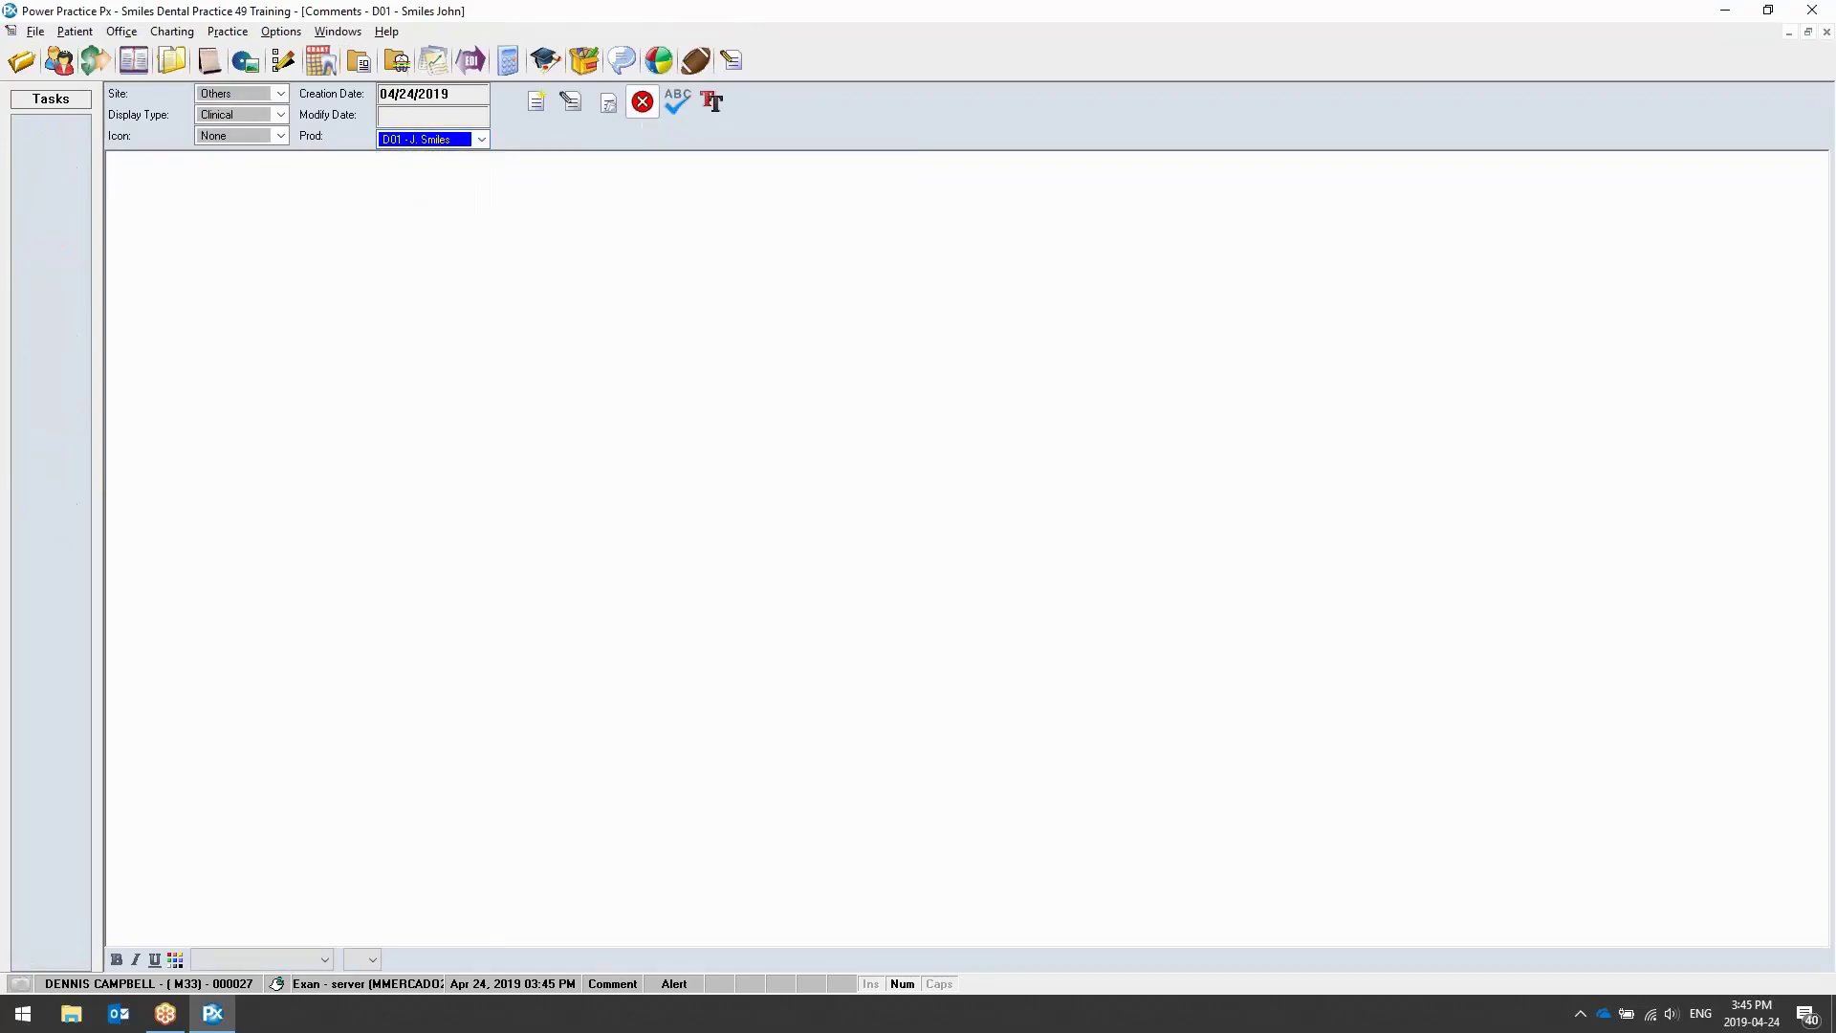
click(643, 104)
Try assigning producer D02 to a treatment note for the PERM RCT 4+ CANAL on tooth 26, and cancel the note
click(783, 742)
right_click(783, 748)
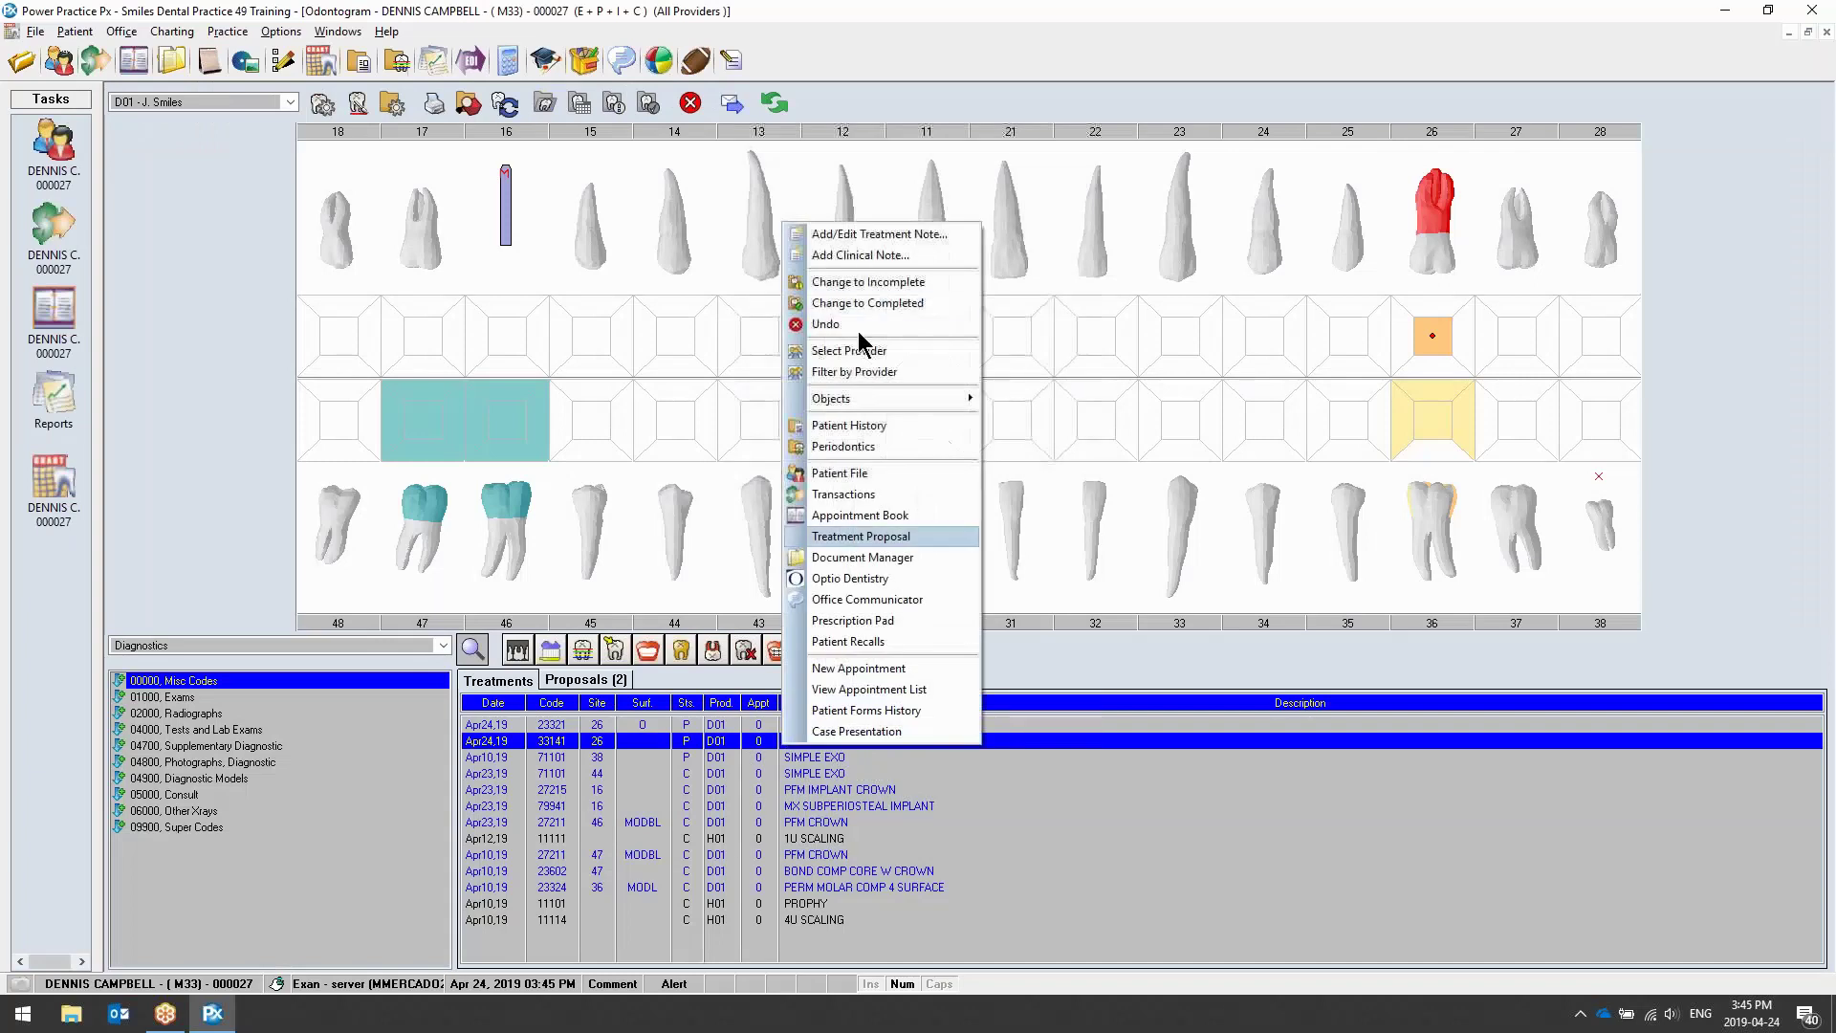
click(874, 246)
click(440, 581)
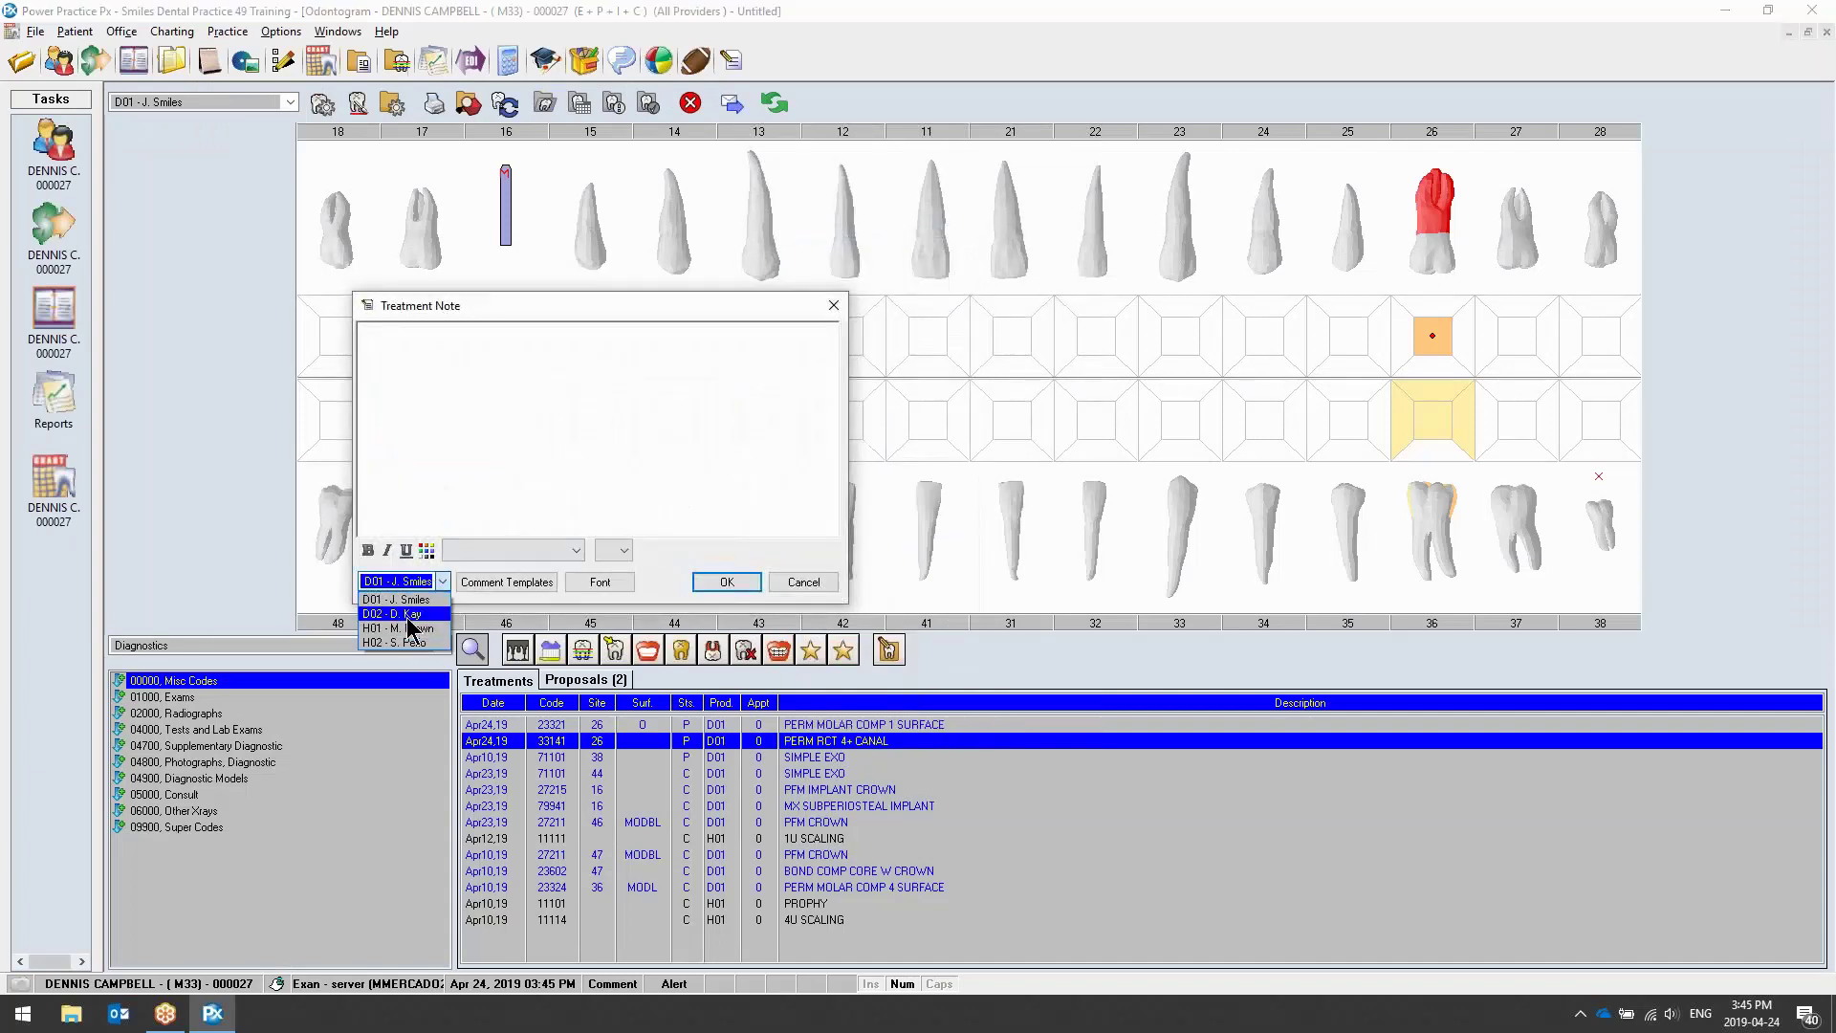
click(401, 615)
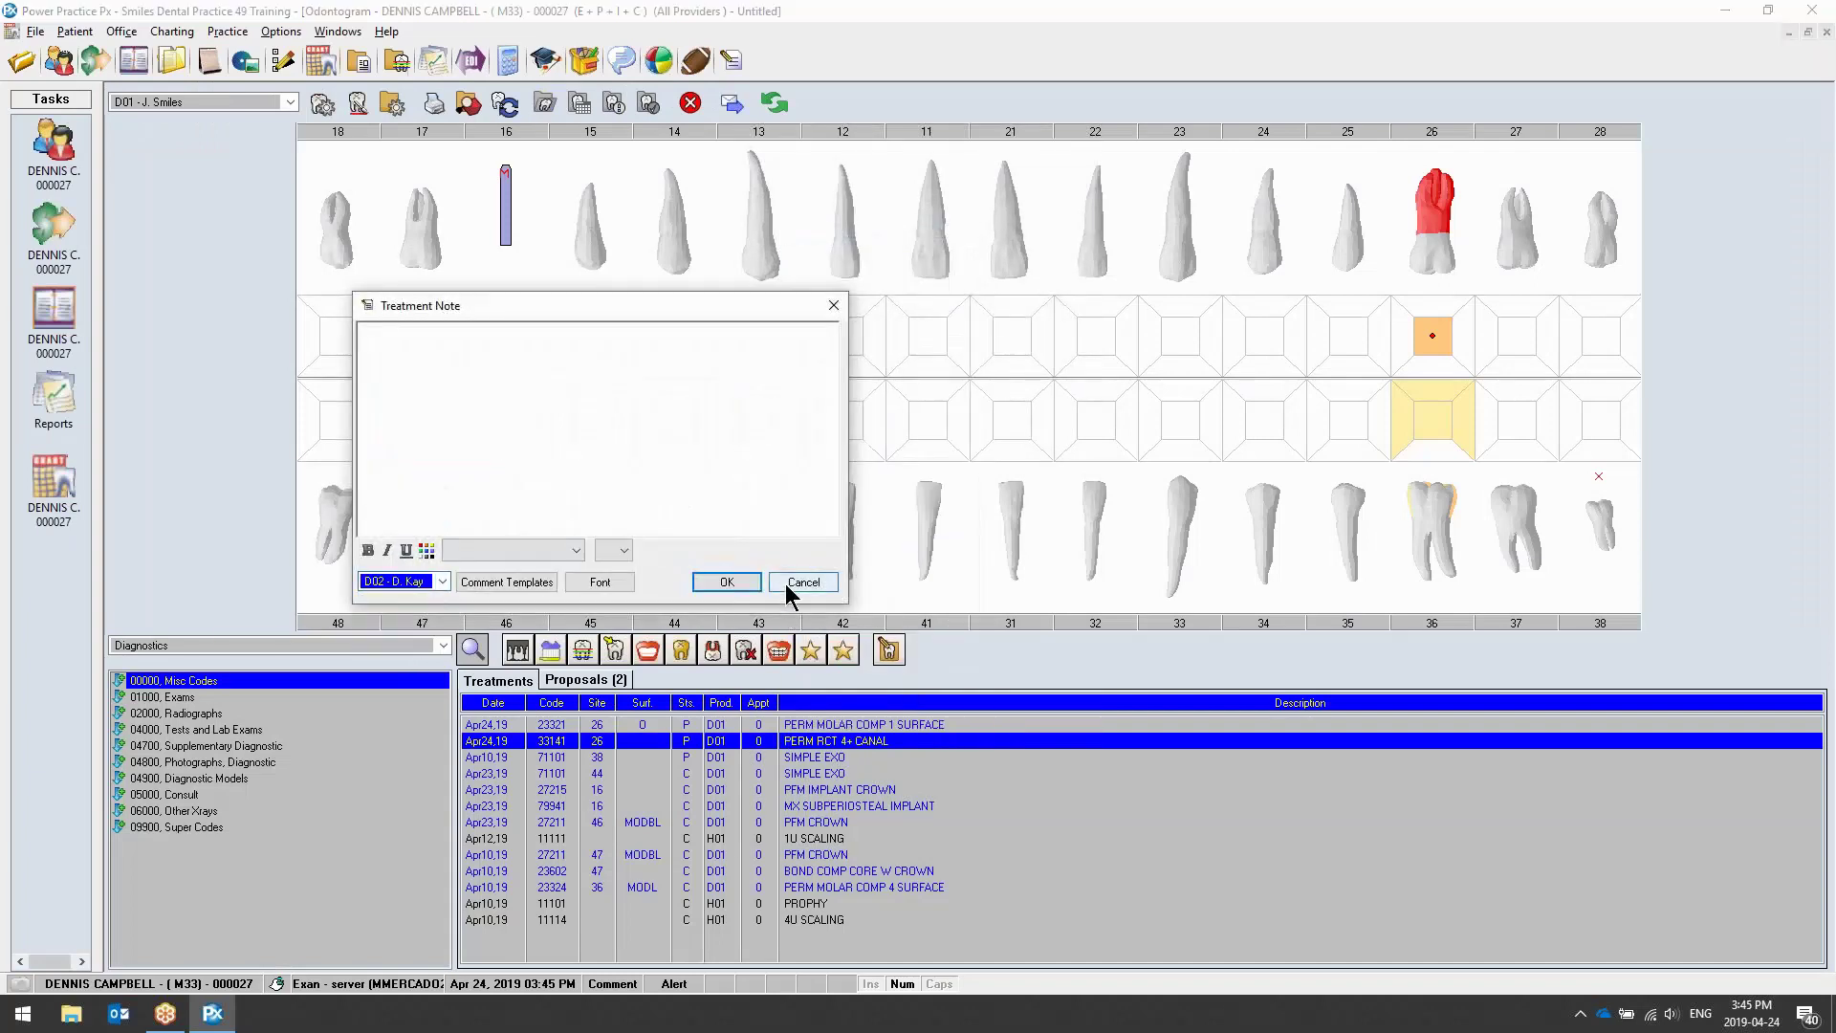
click(790, 586)
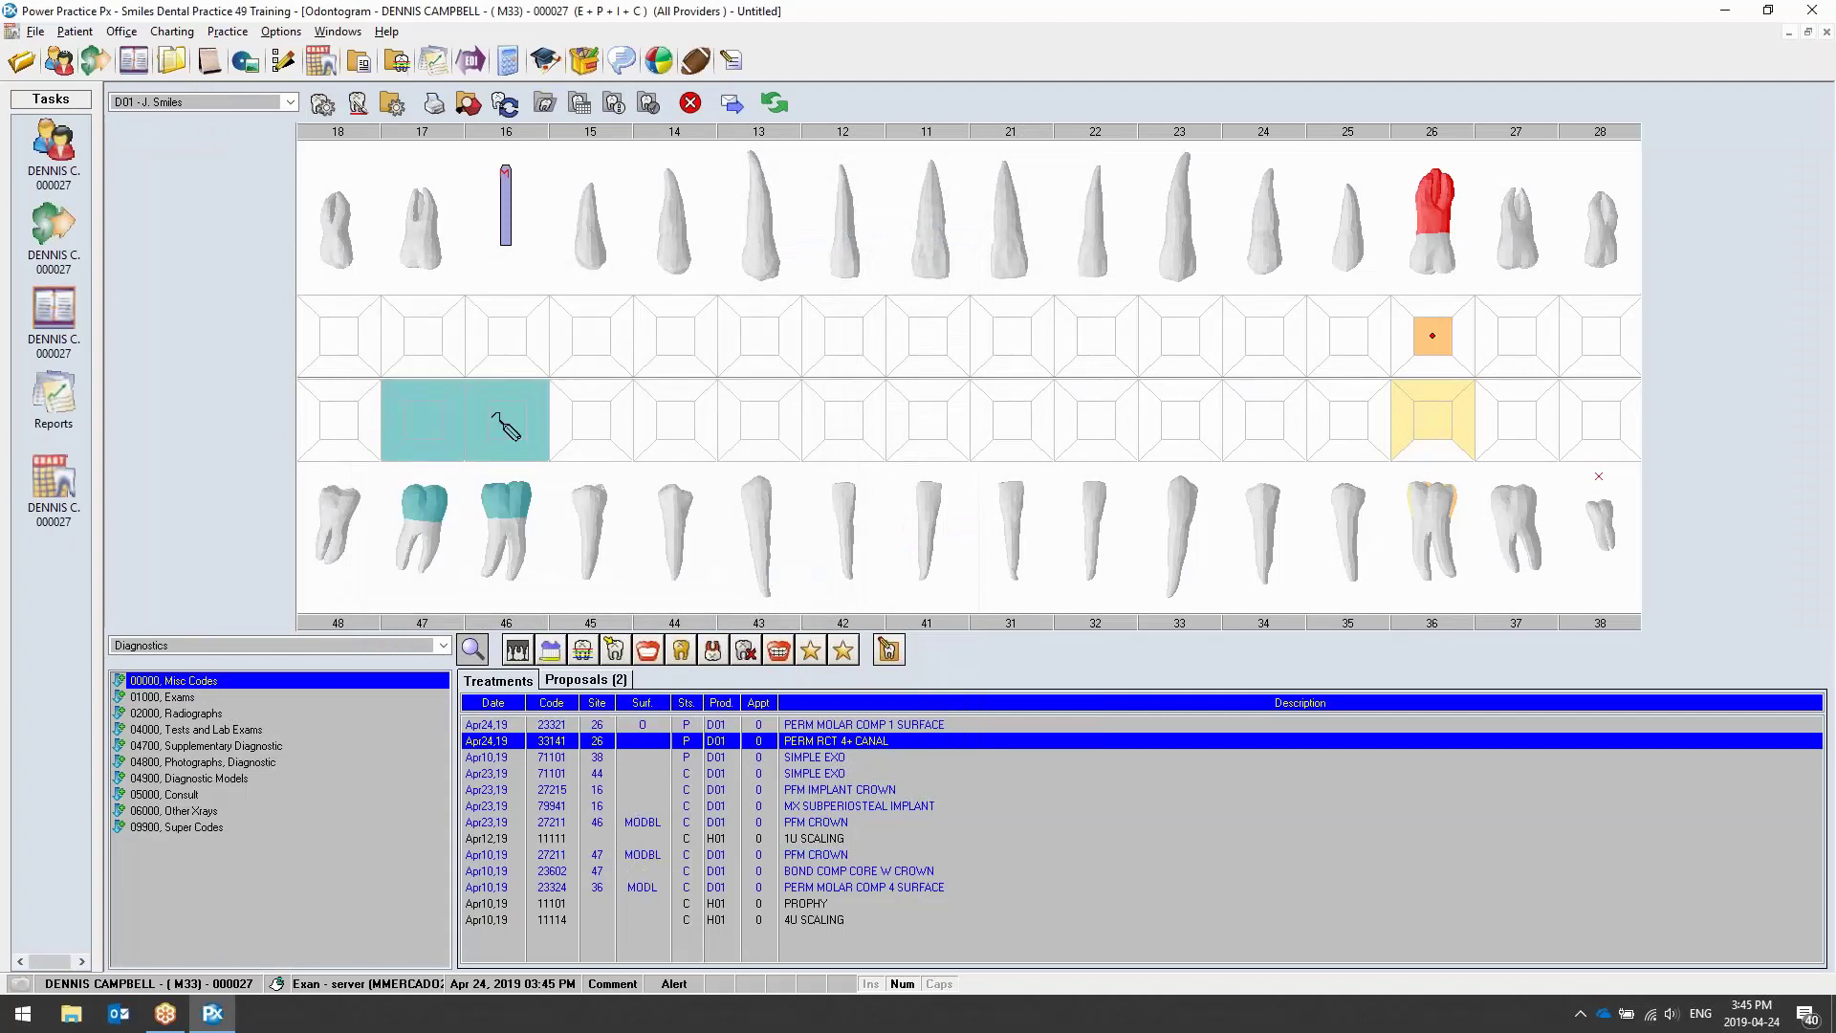
Review the odontogram settings, including Group by Status/Appt No., and mark tooth 18 as partially impacted
click(394, 103)
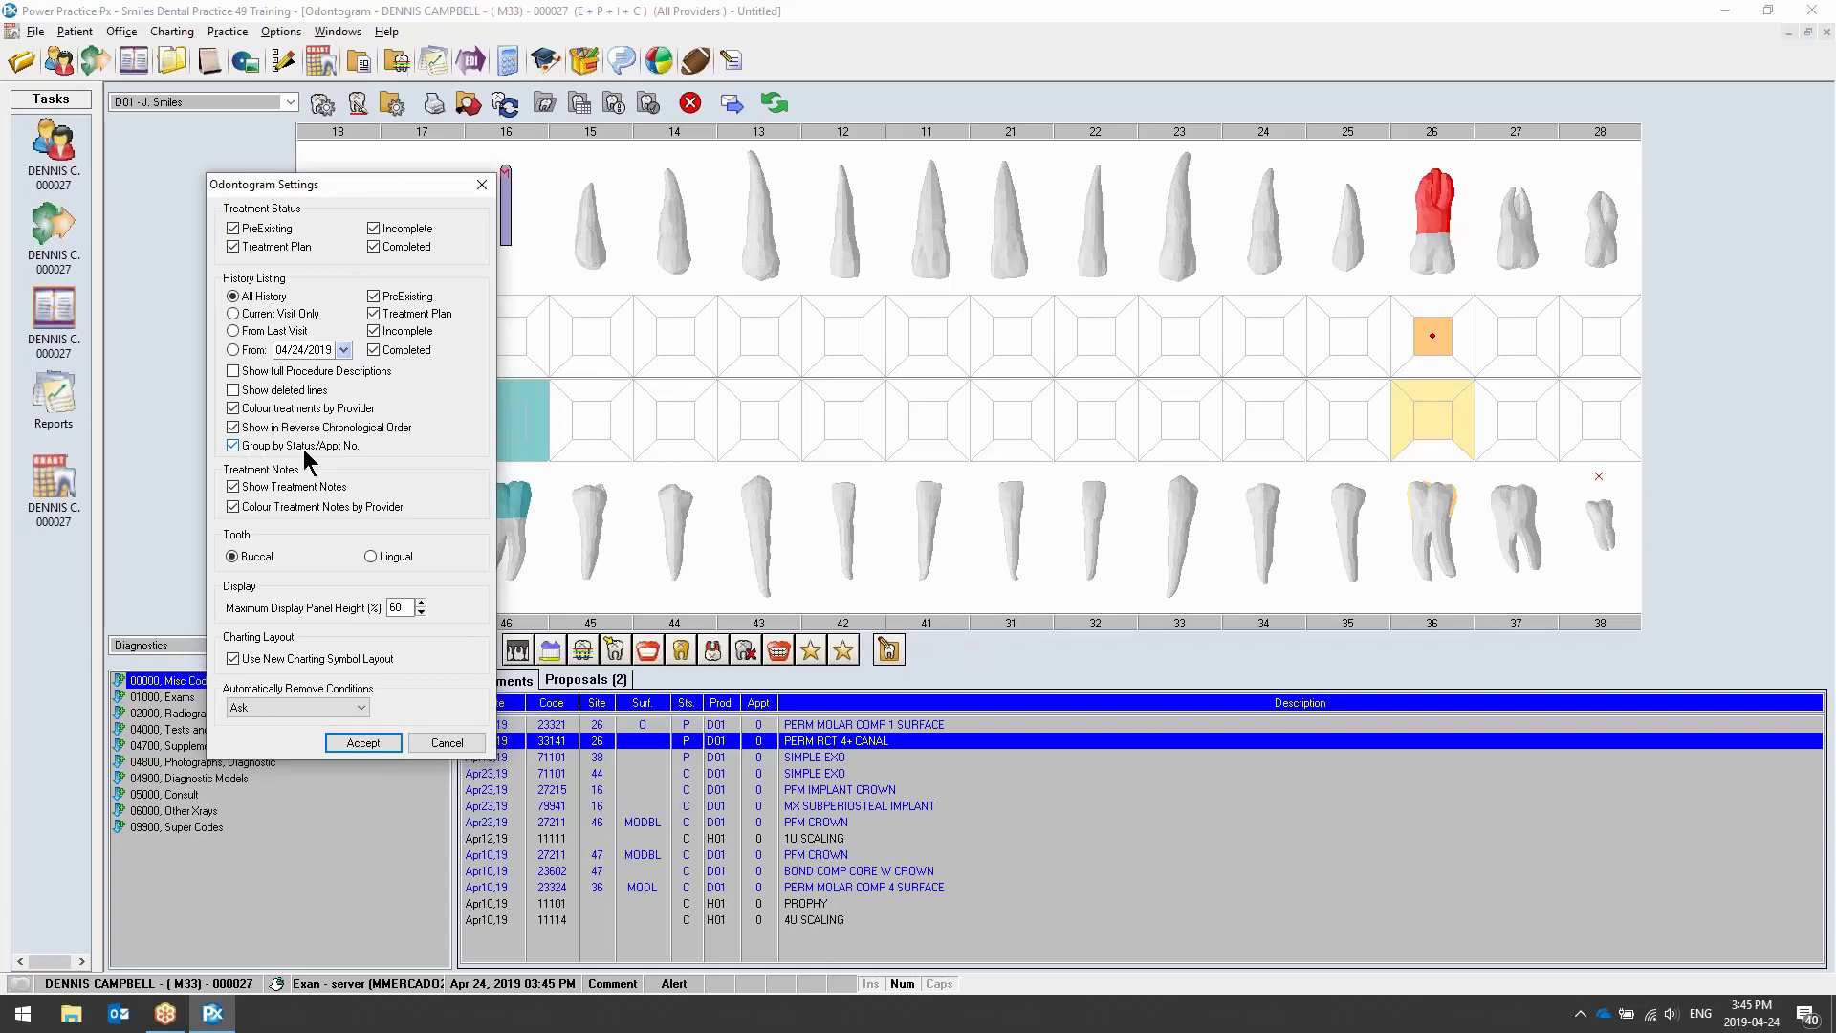
click(363, 743)
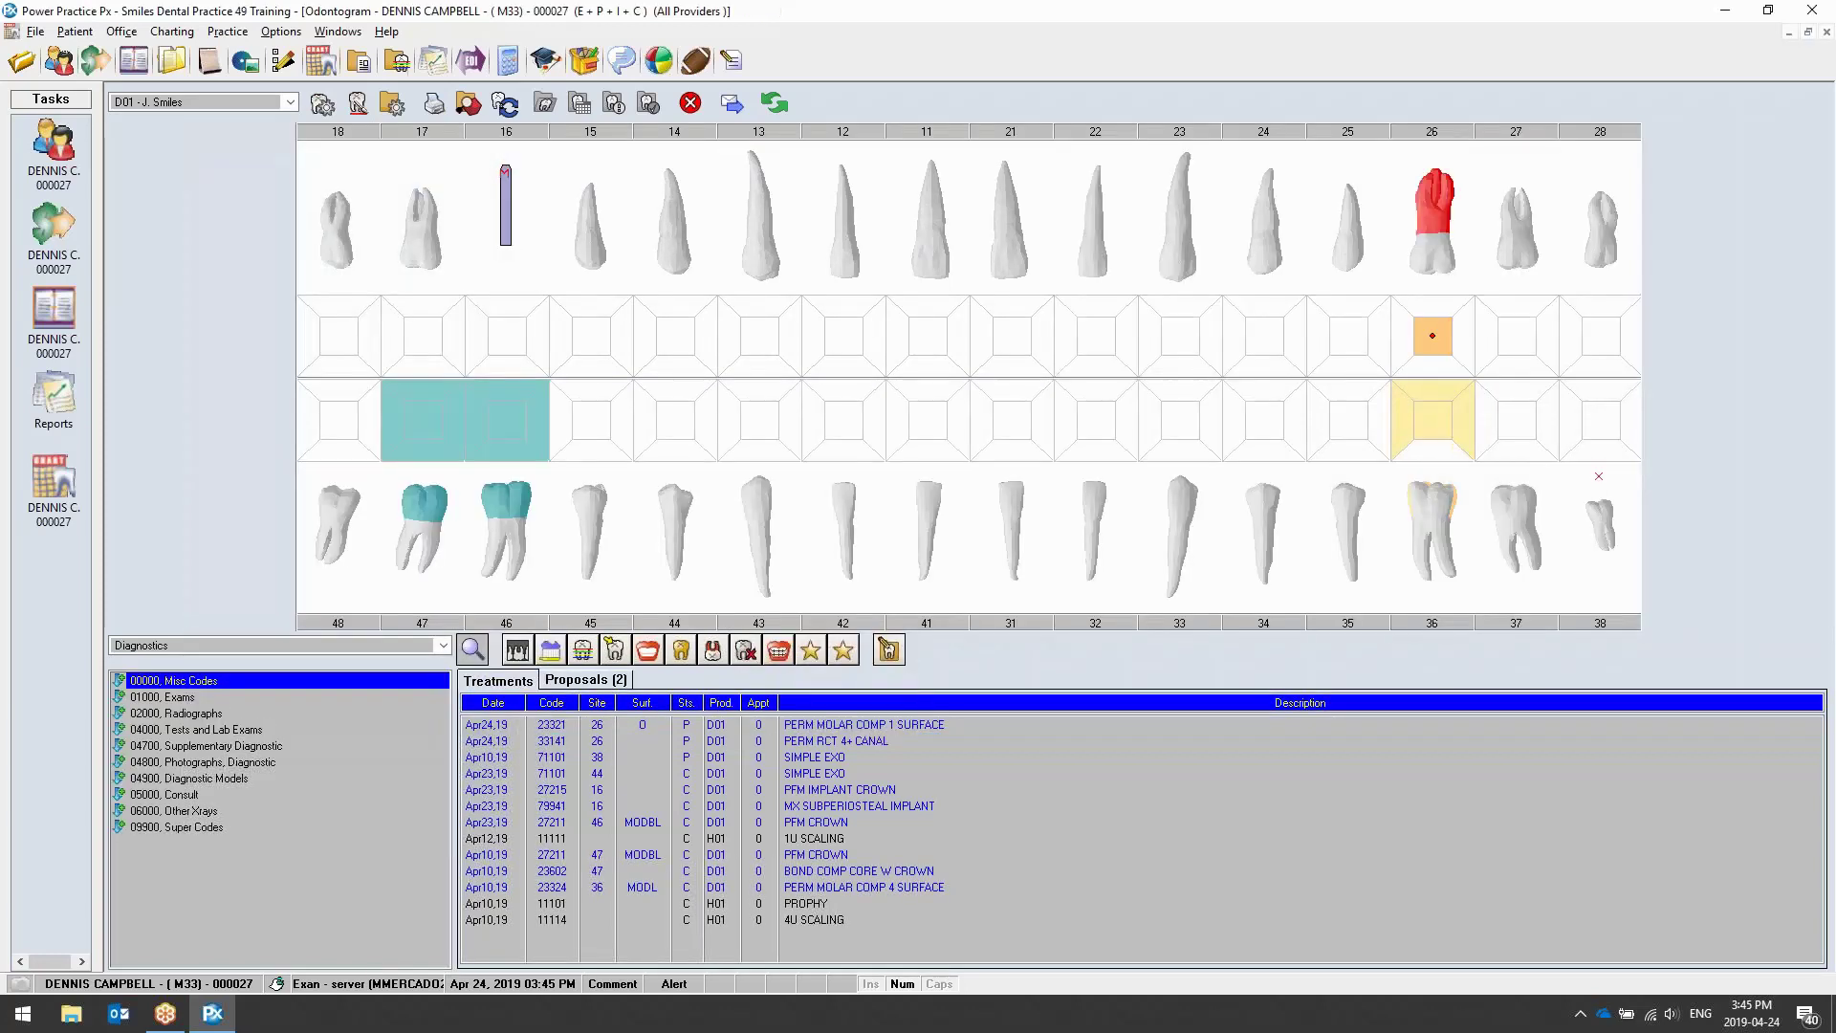
double_click(370, 145)
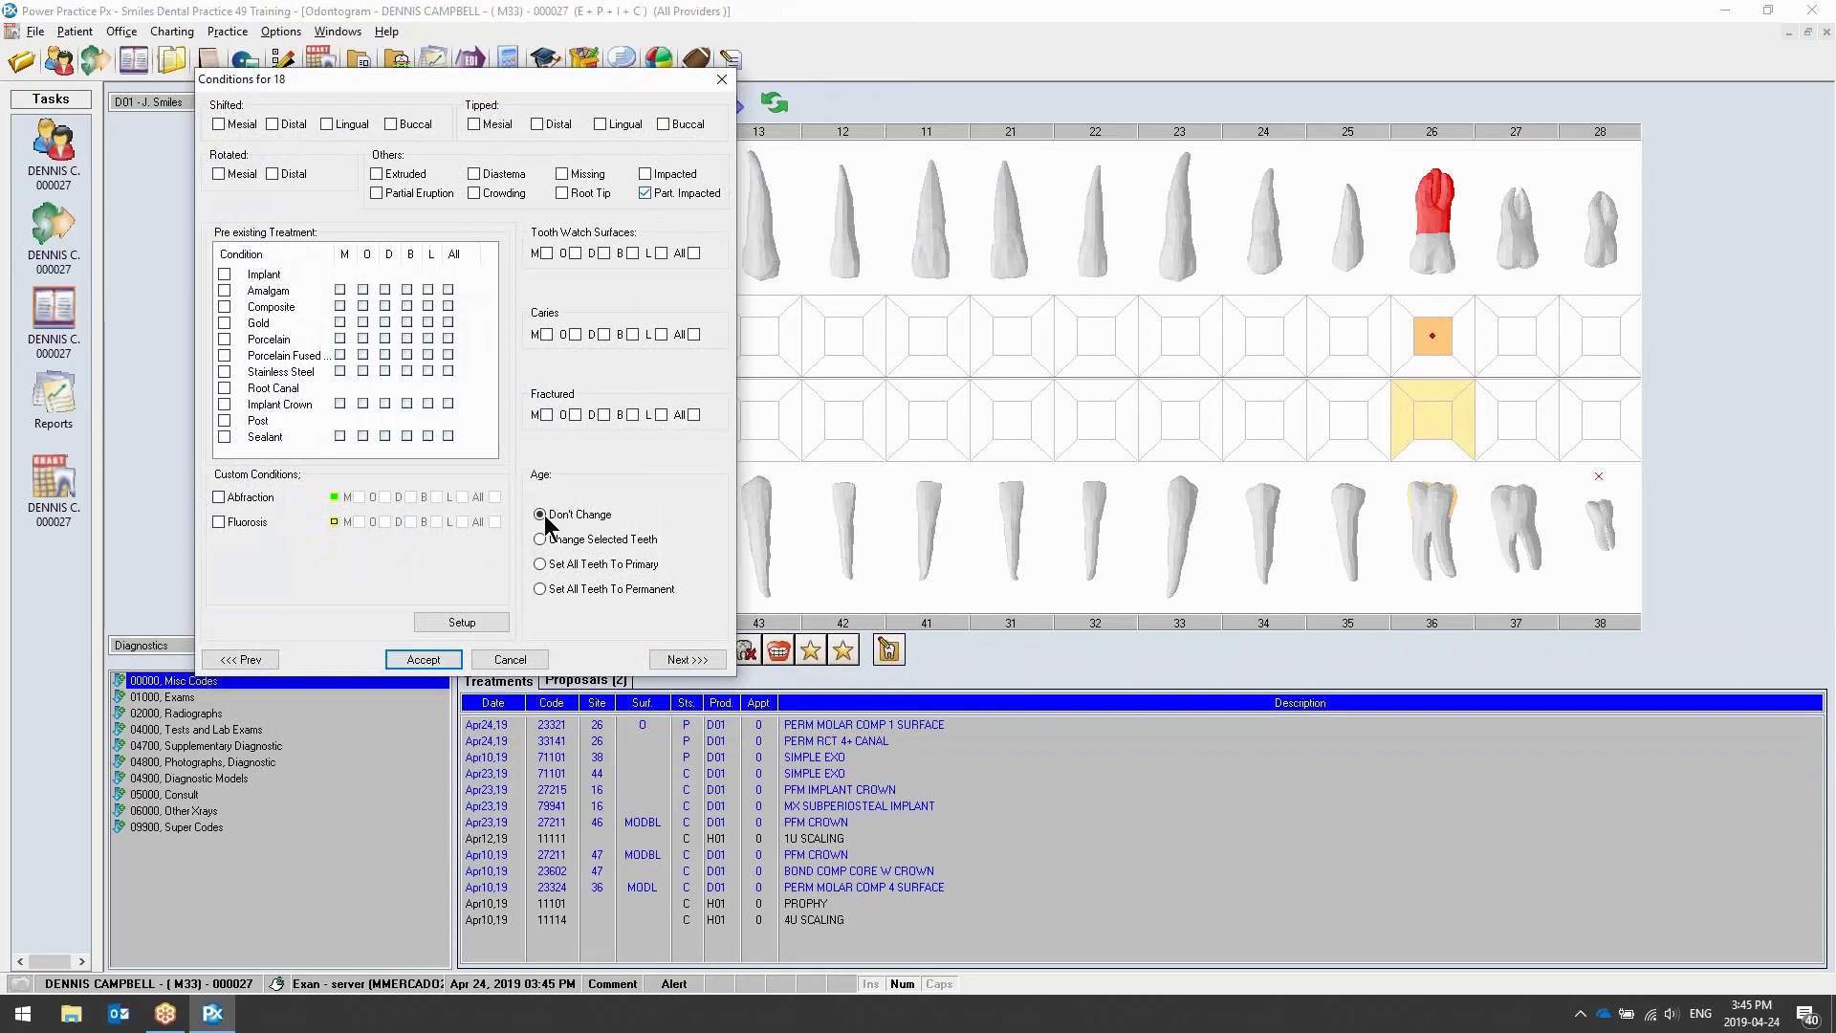
click(447, 660)
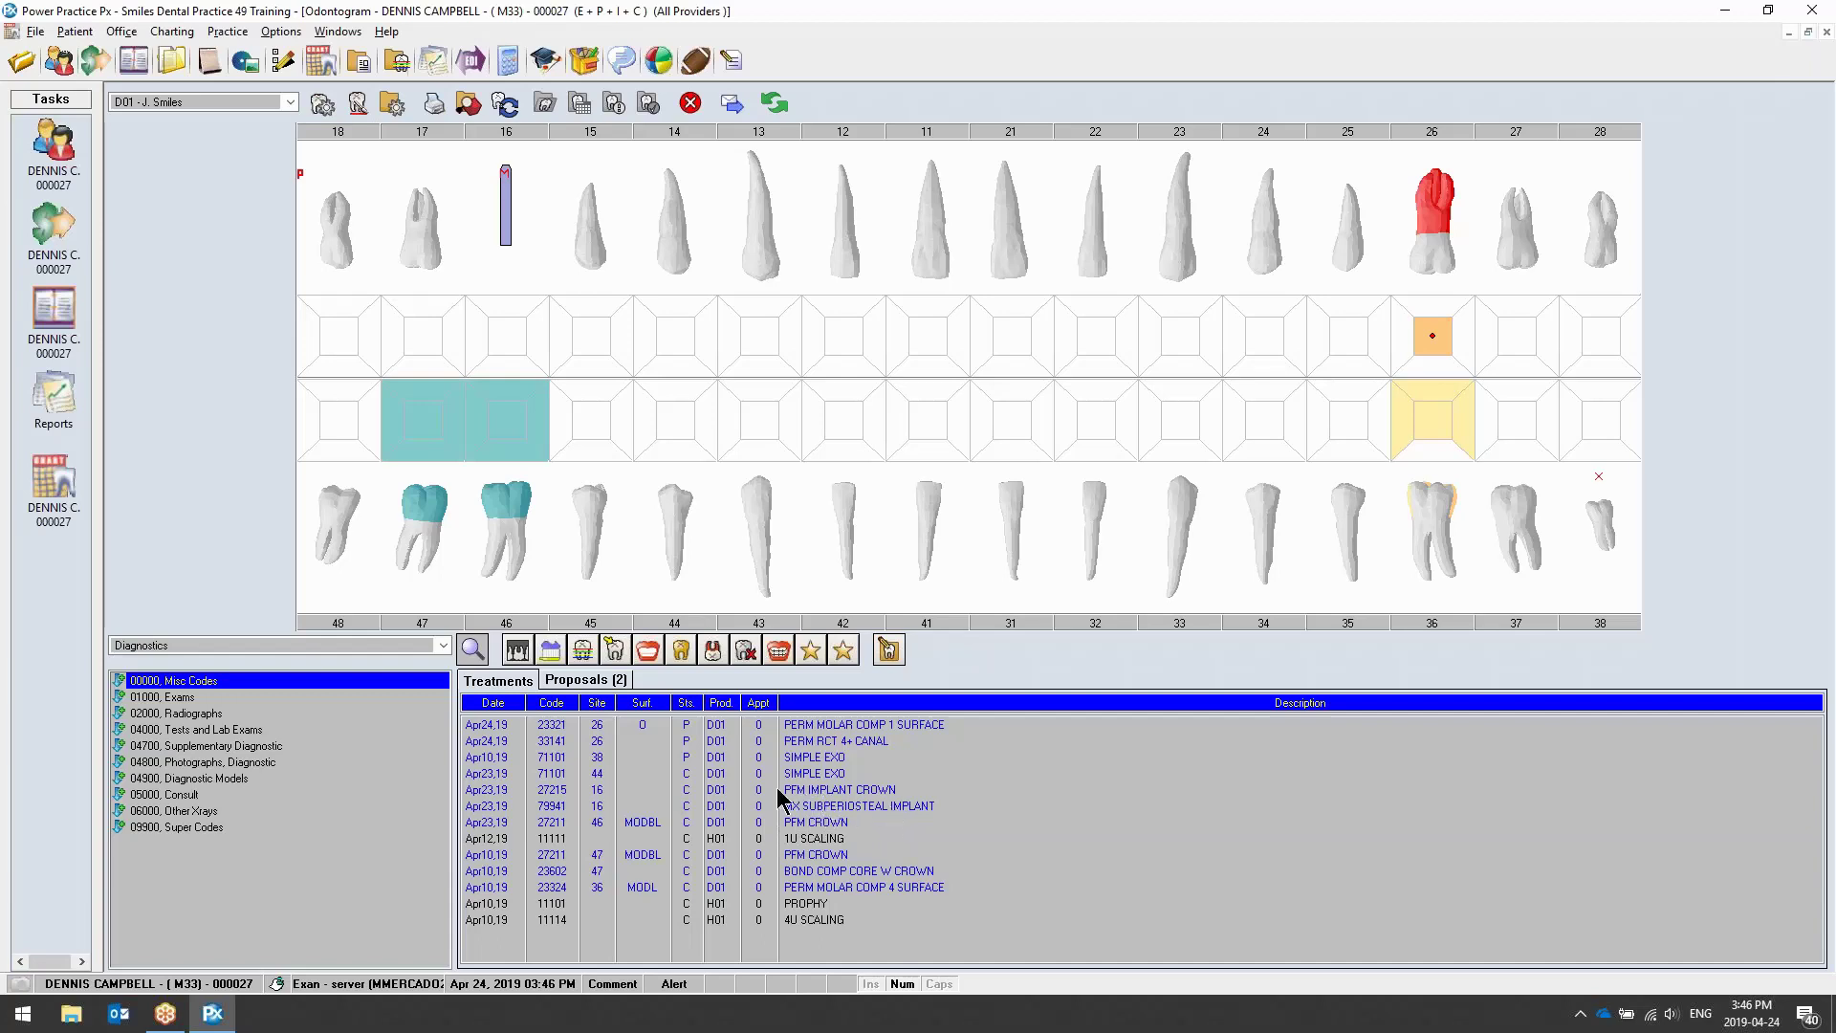
Hide the chart object of the MX SUBPERIOSTEAL IMPLANT treatment on tooth 16
right_click(814, 805)
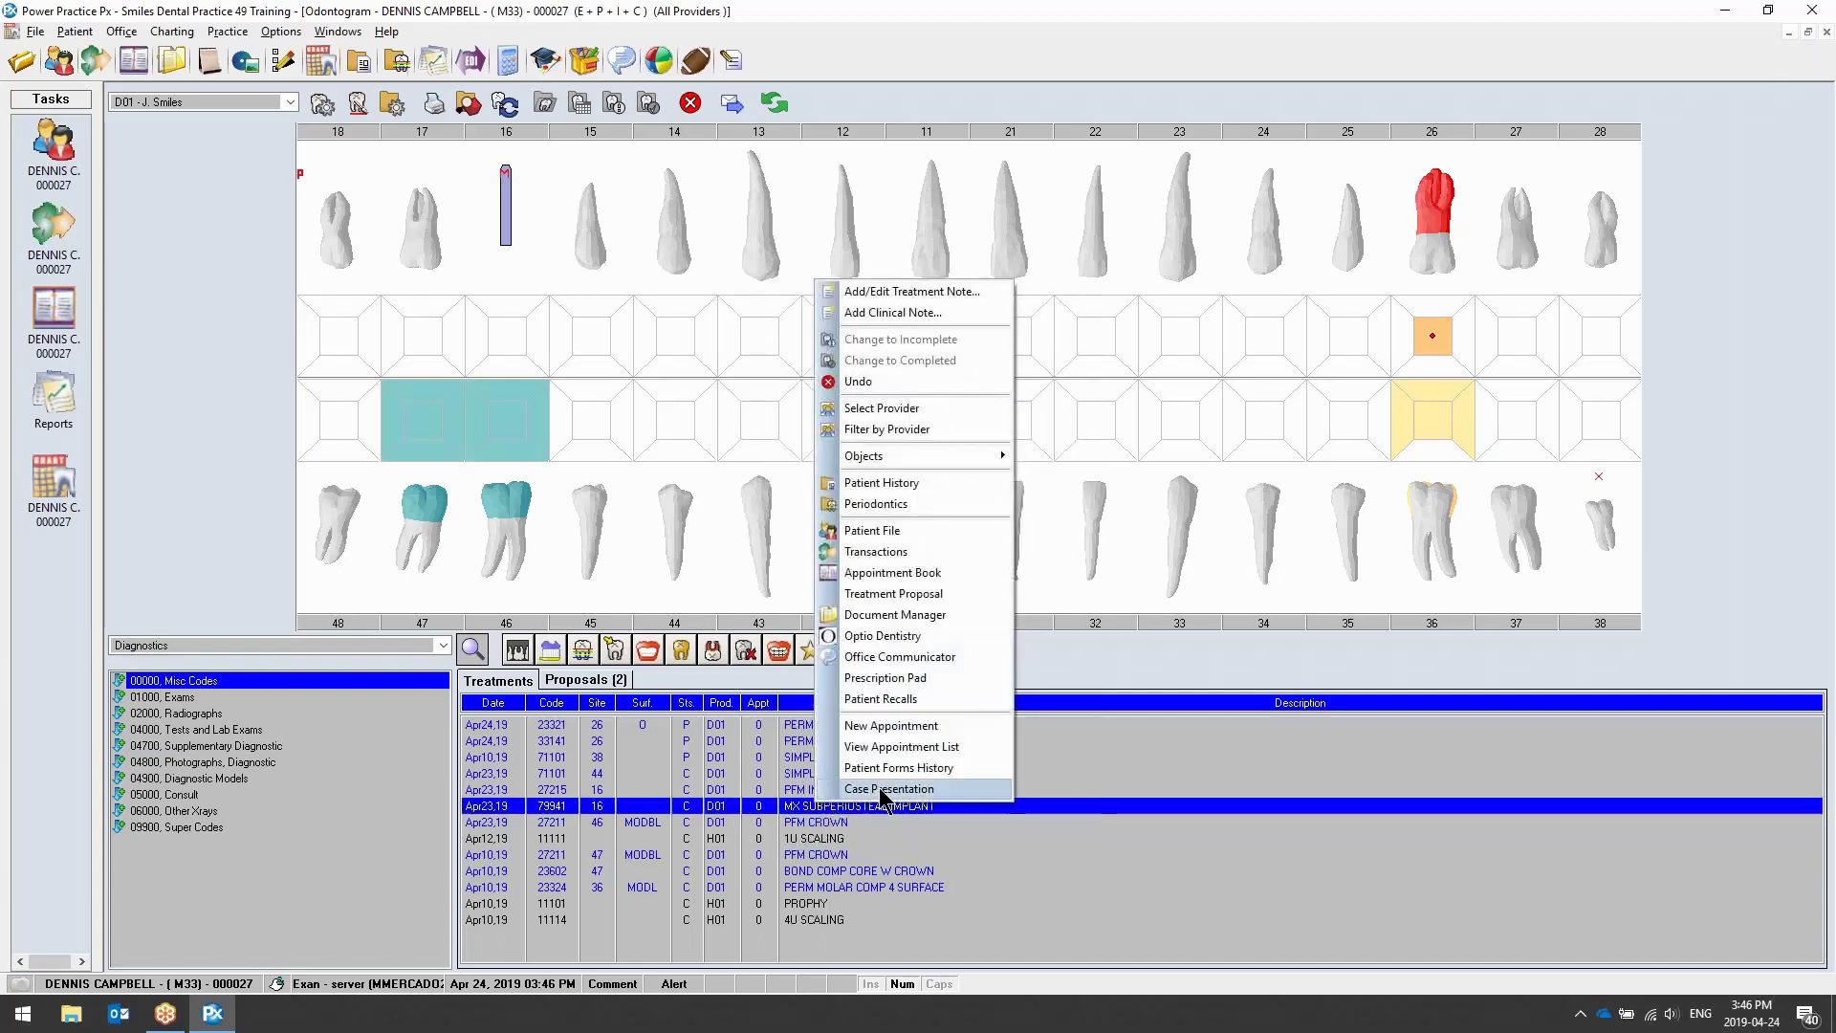
mouse_move(904, 459)
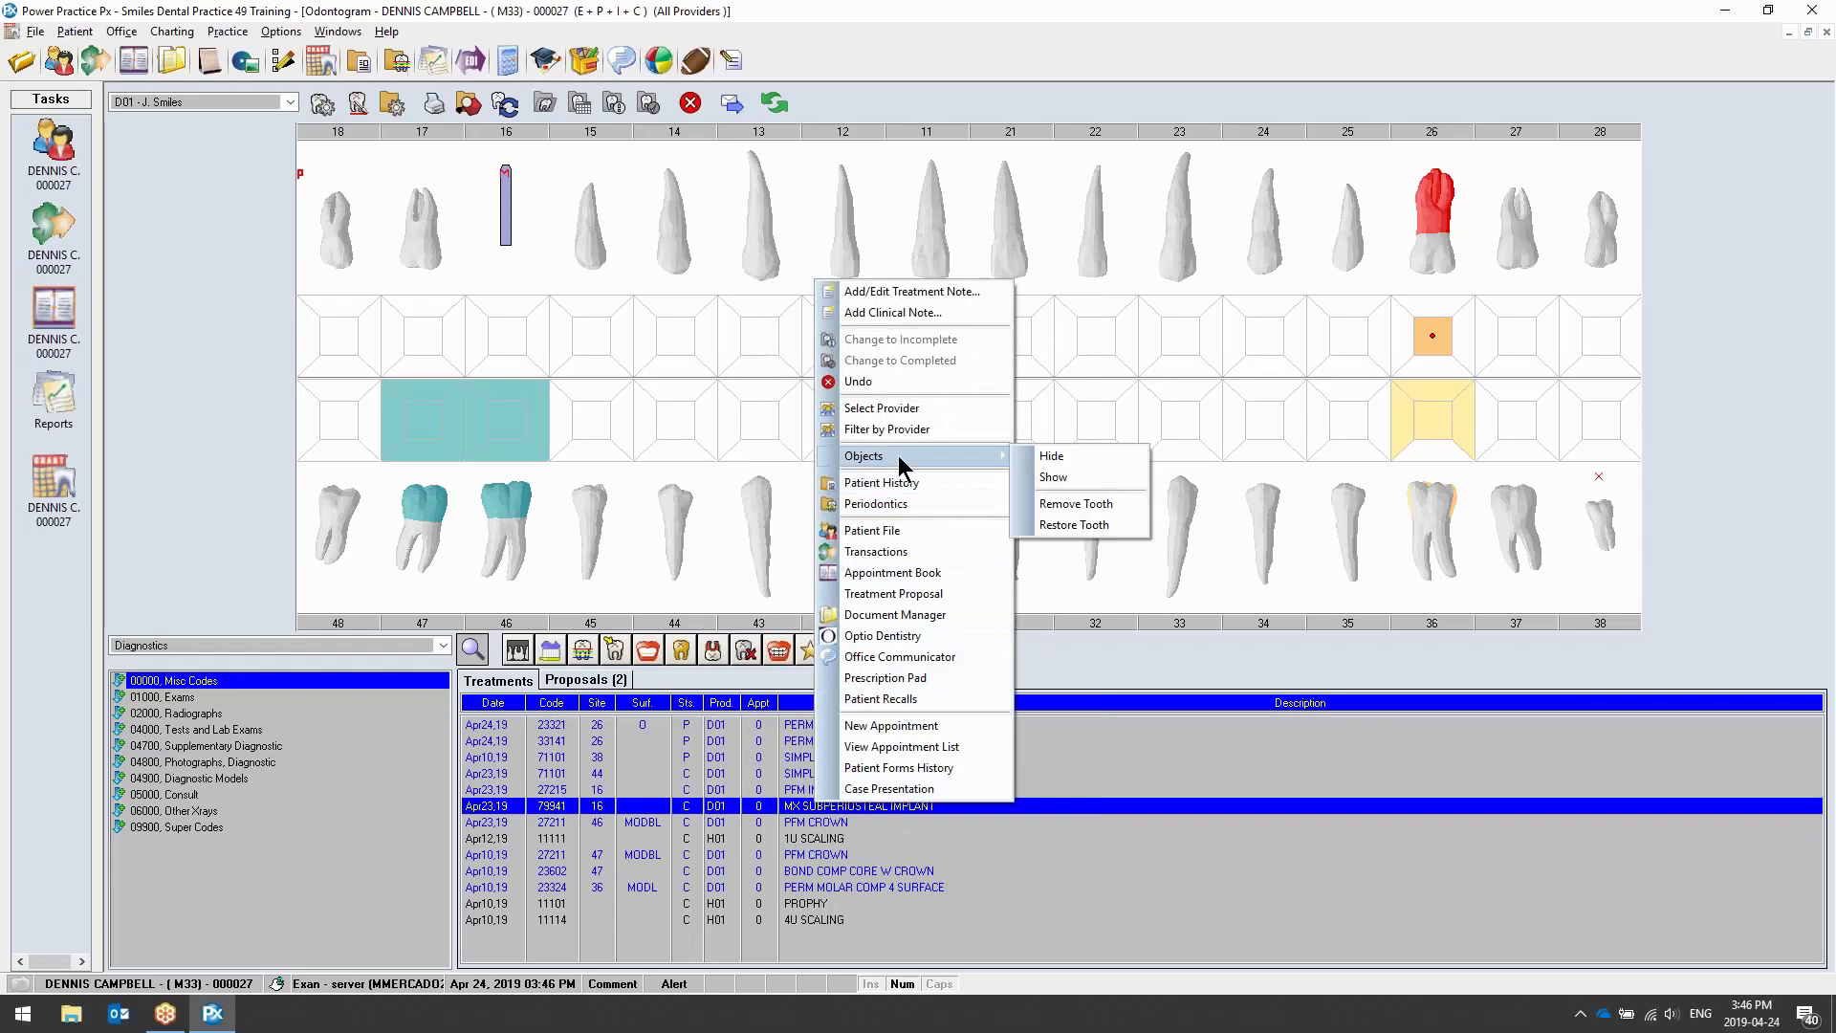
click(1072, 463)
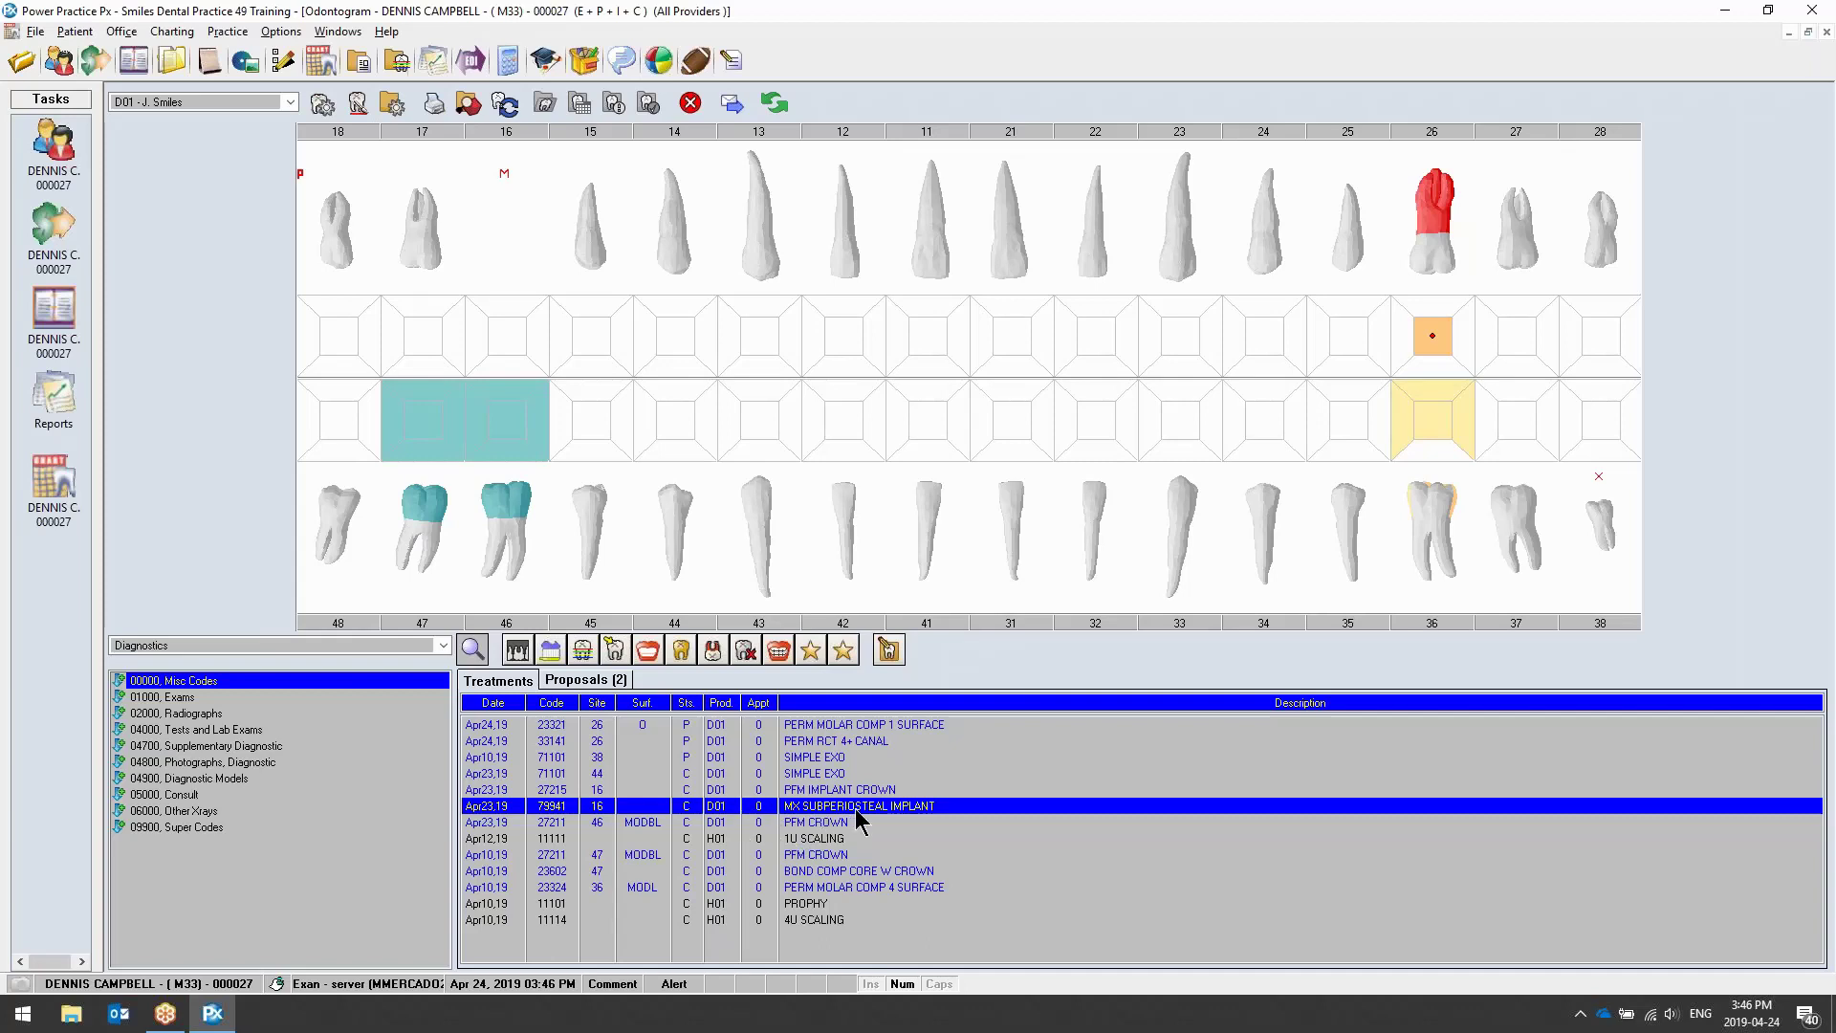
Remove tooth 44 from the odontogram through its SIMPLE EXO treatment, and restore the tooth
right_click(707, 775)
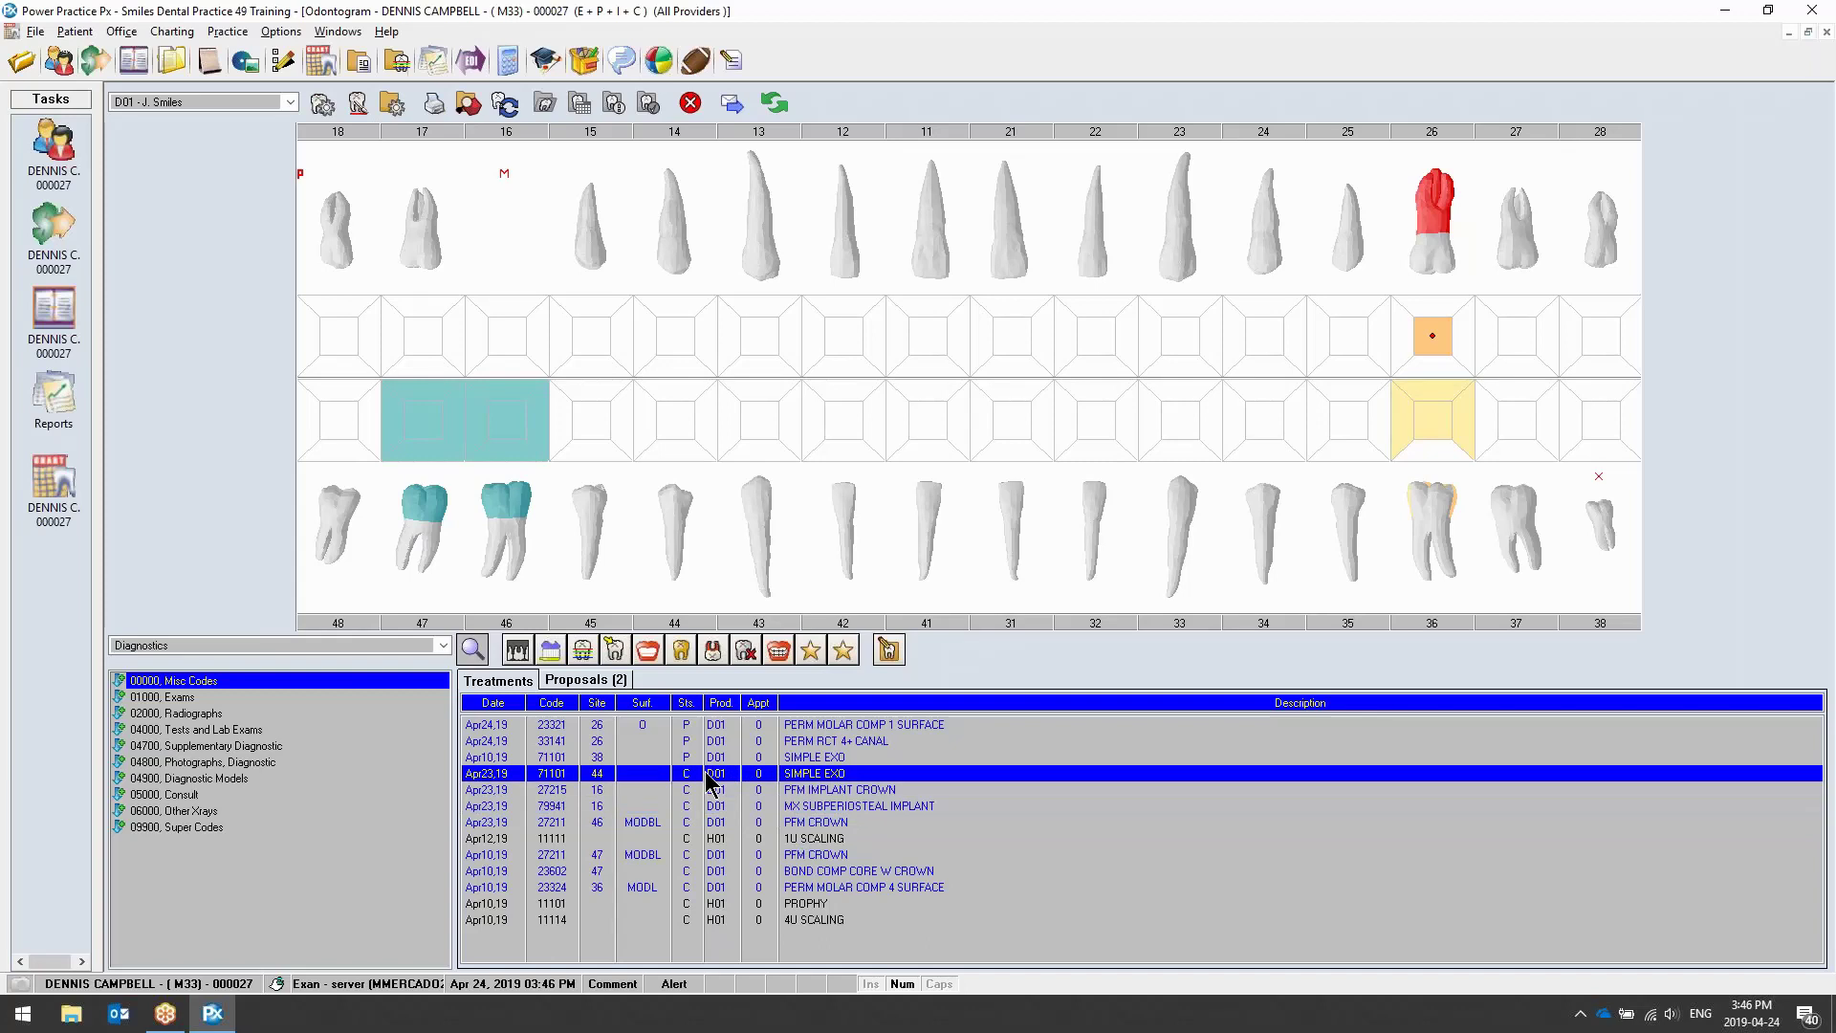
mouse_move(819, 422)
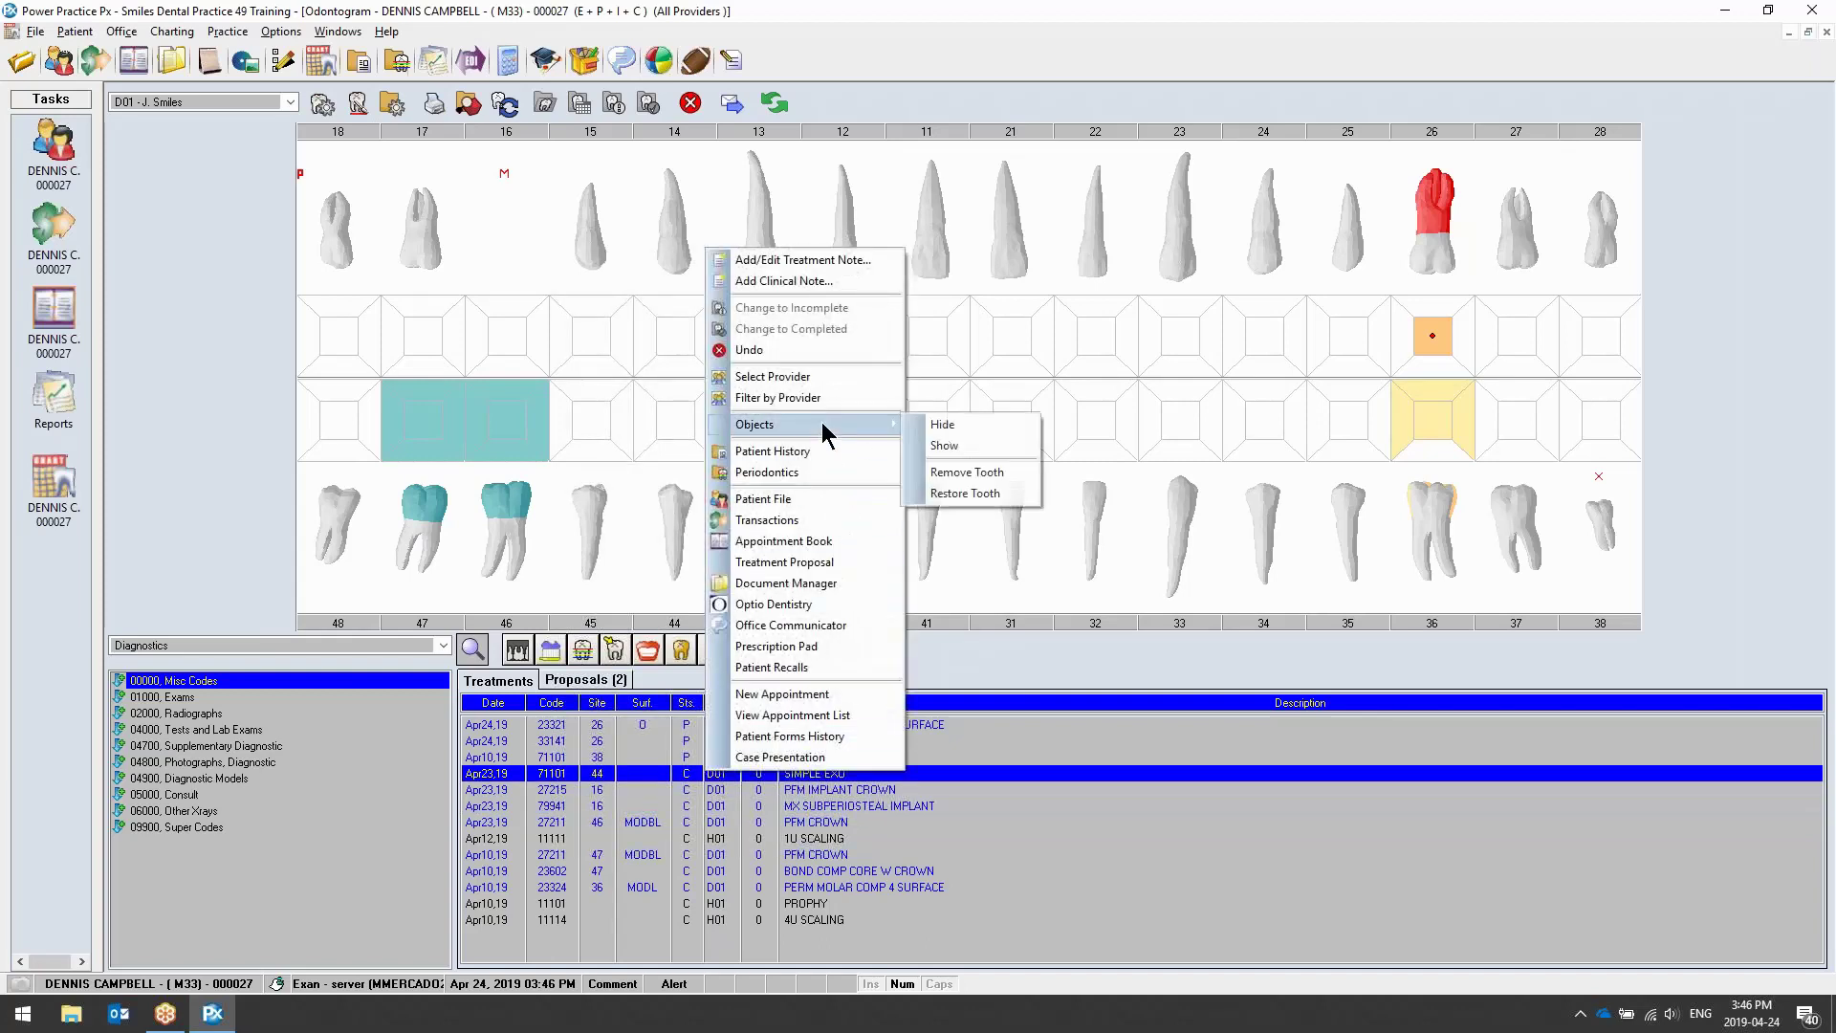
click(967, 472)
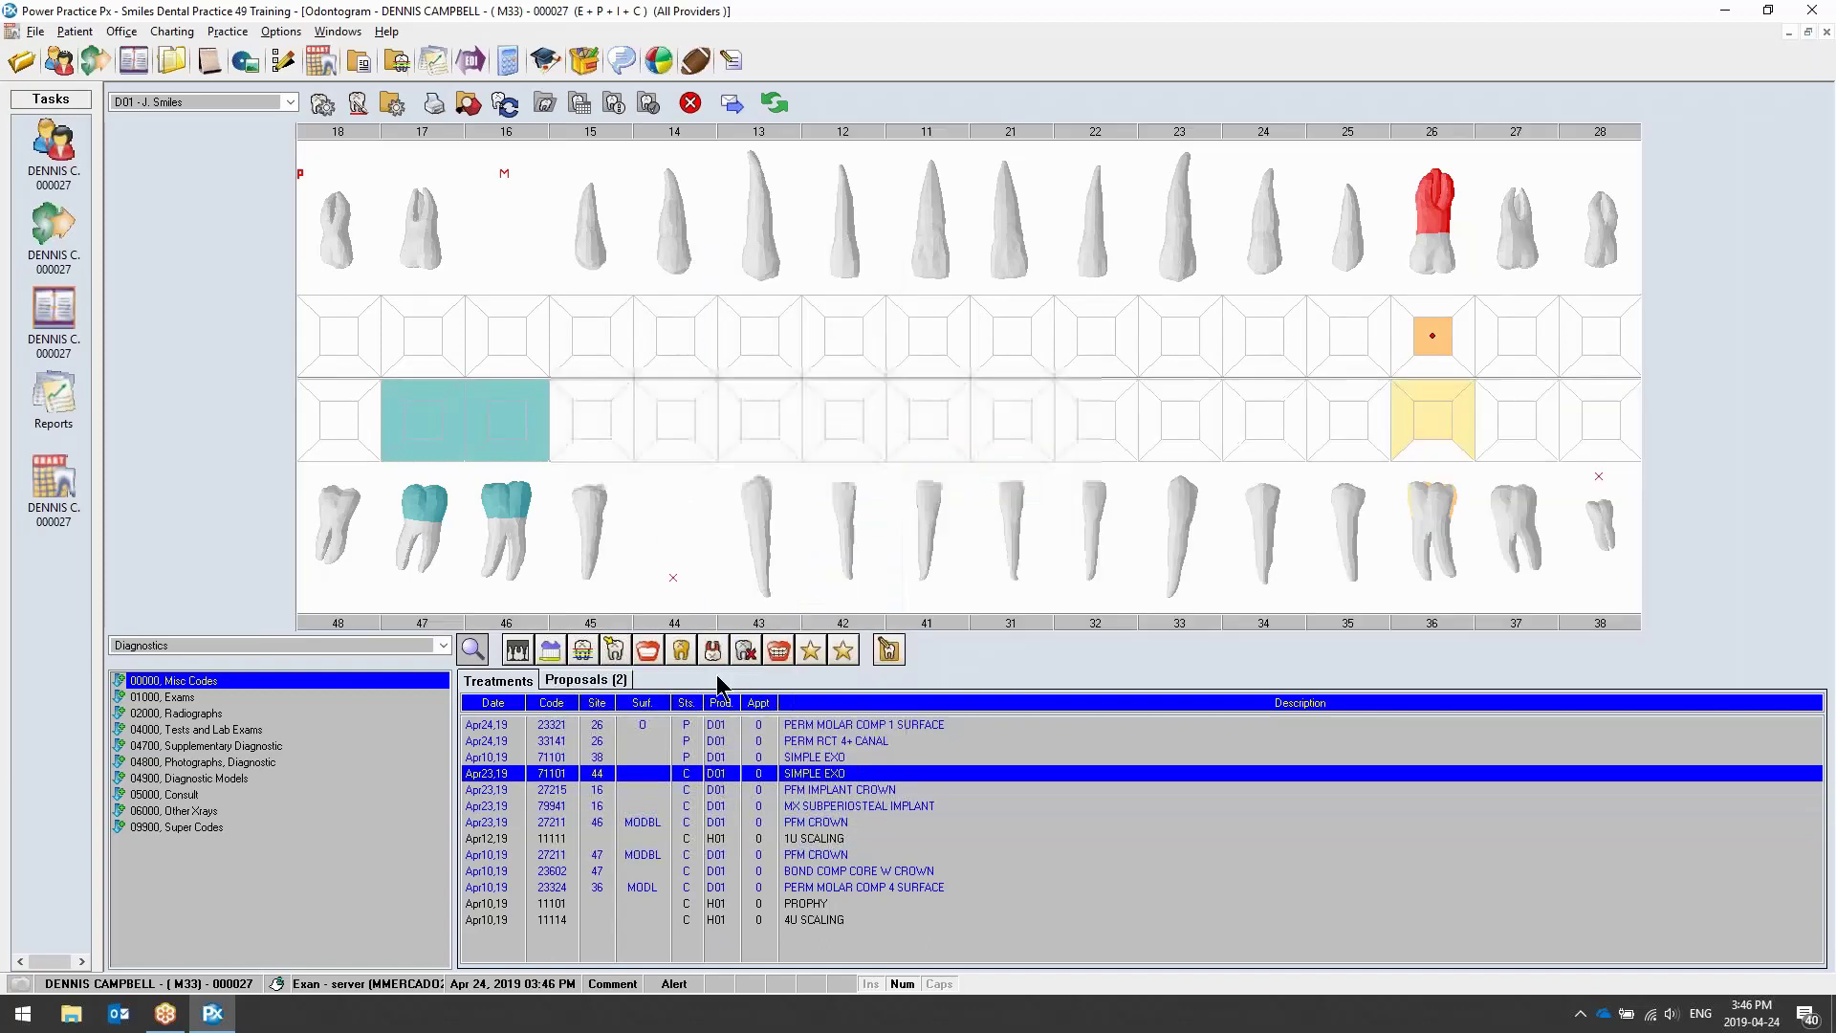
right_click(790, 772)
mouse_move(882, 428)
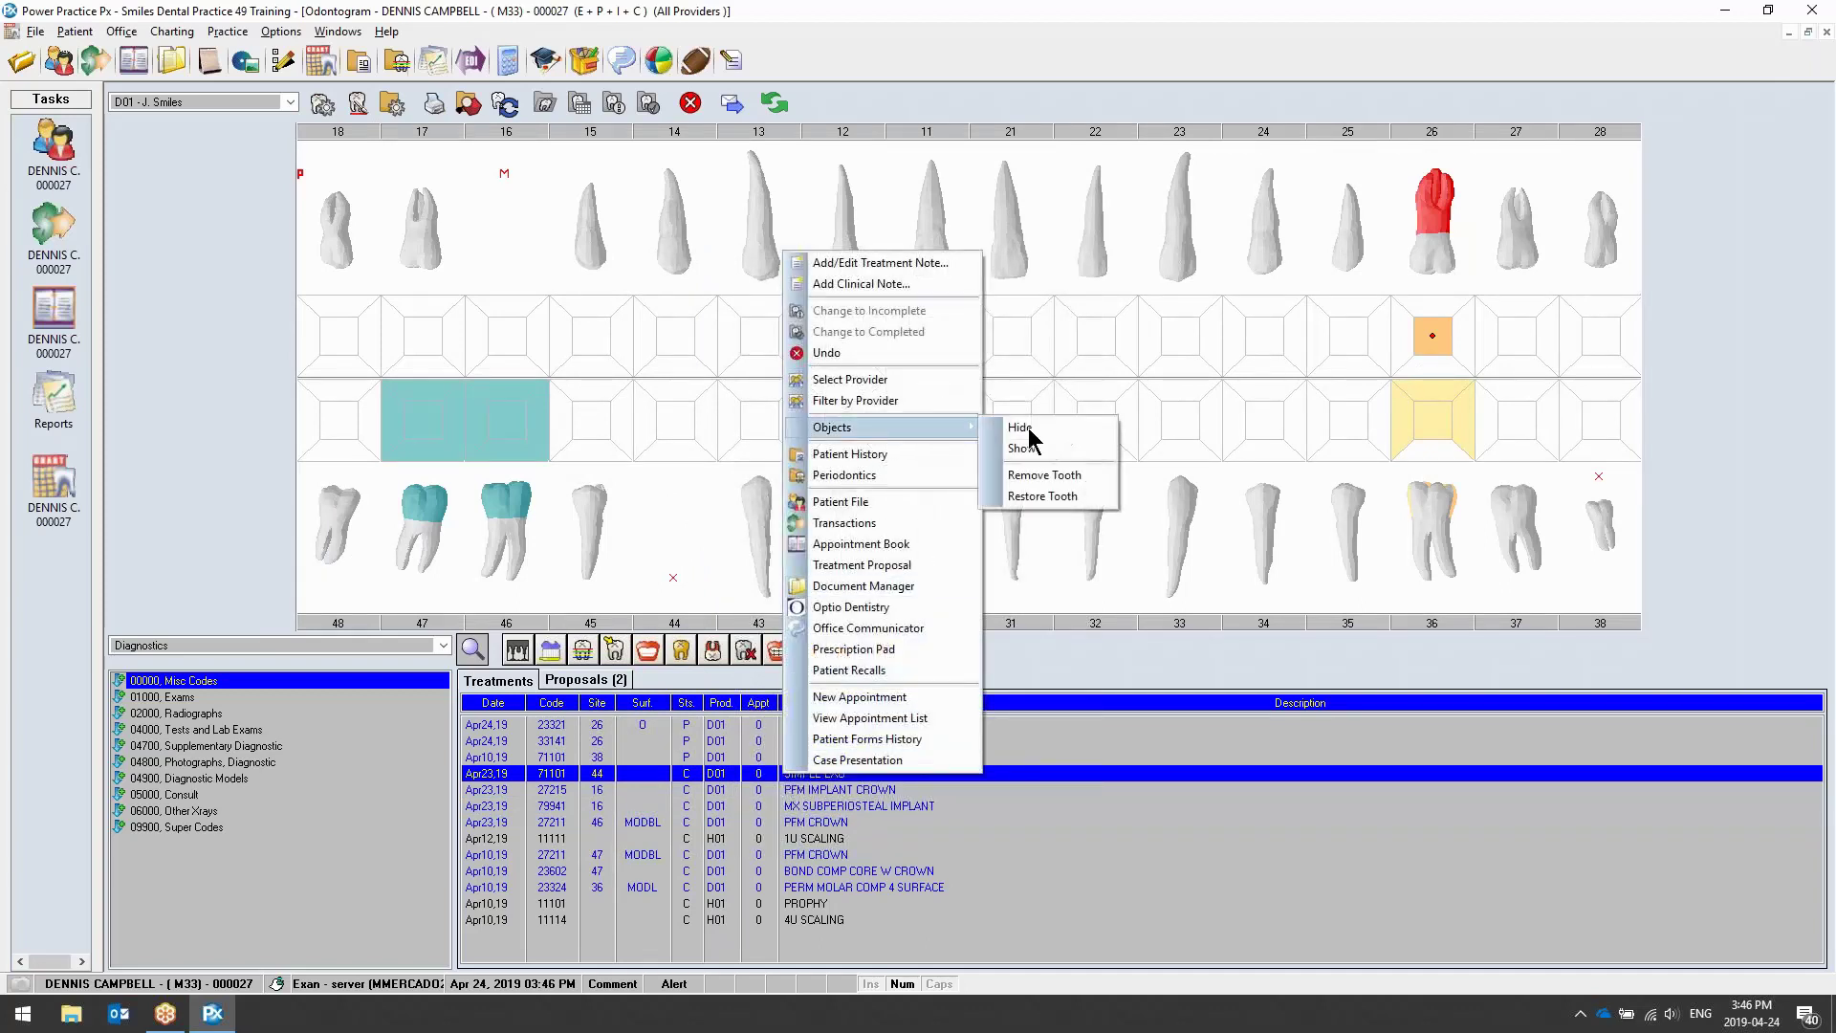
click(1042, 495)
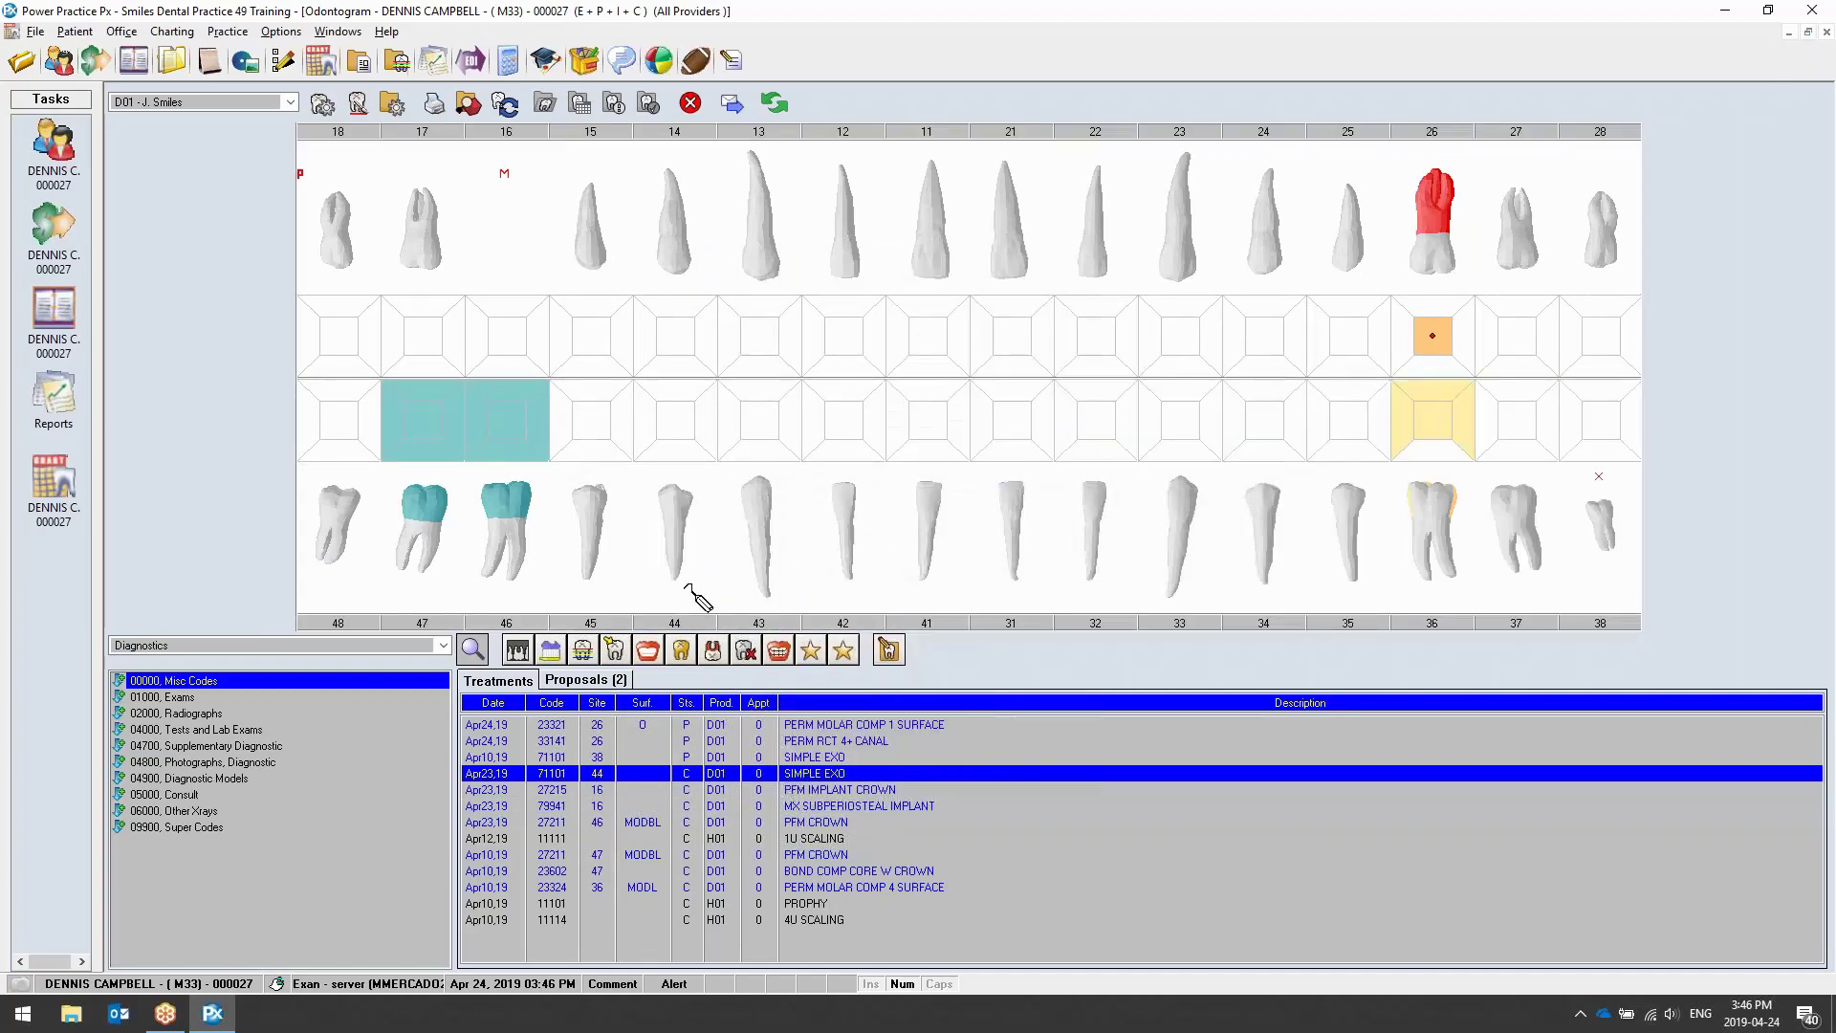
Open the case presentation for the April 24, 2019 proposal containing the bridge on teeth 24 to 26
click(595, 681)
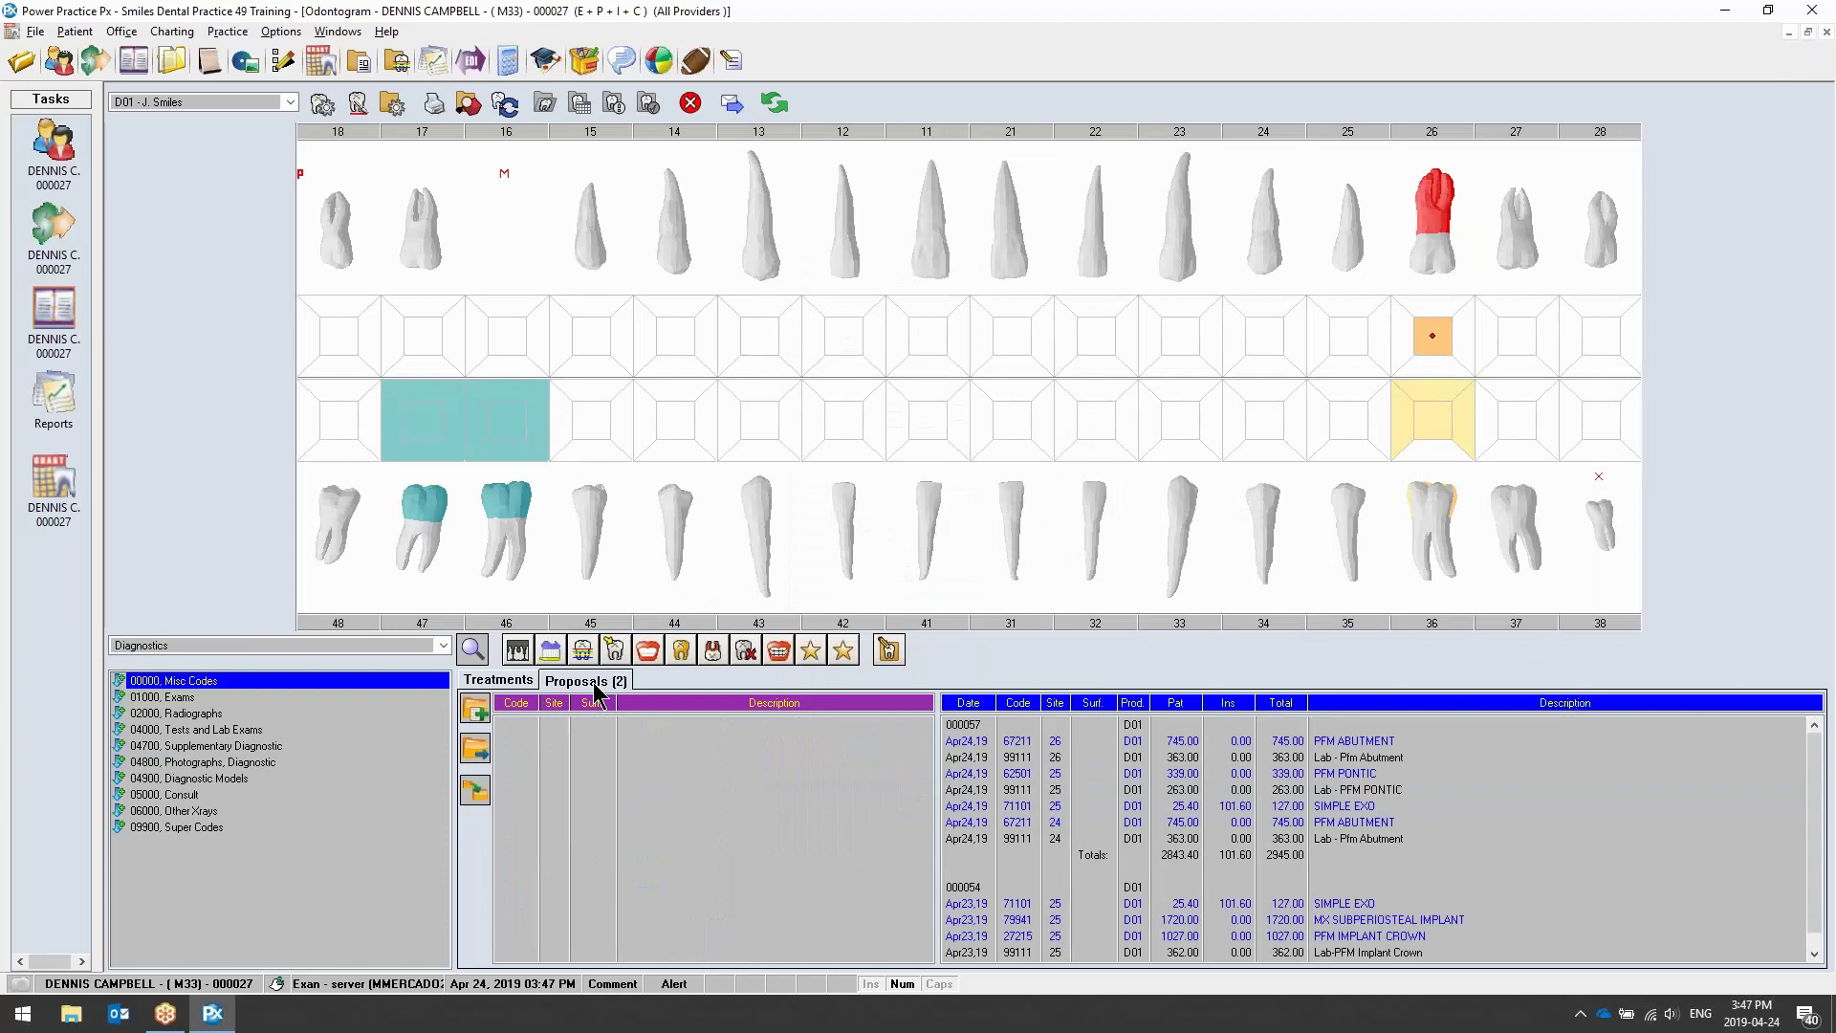
click(1050, 758)
right_click(1177, 762)
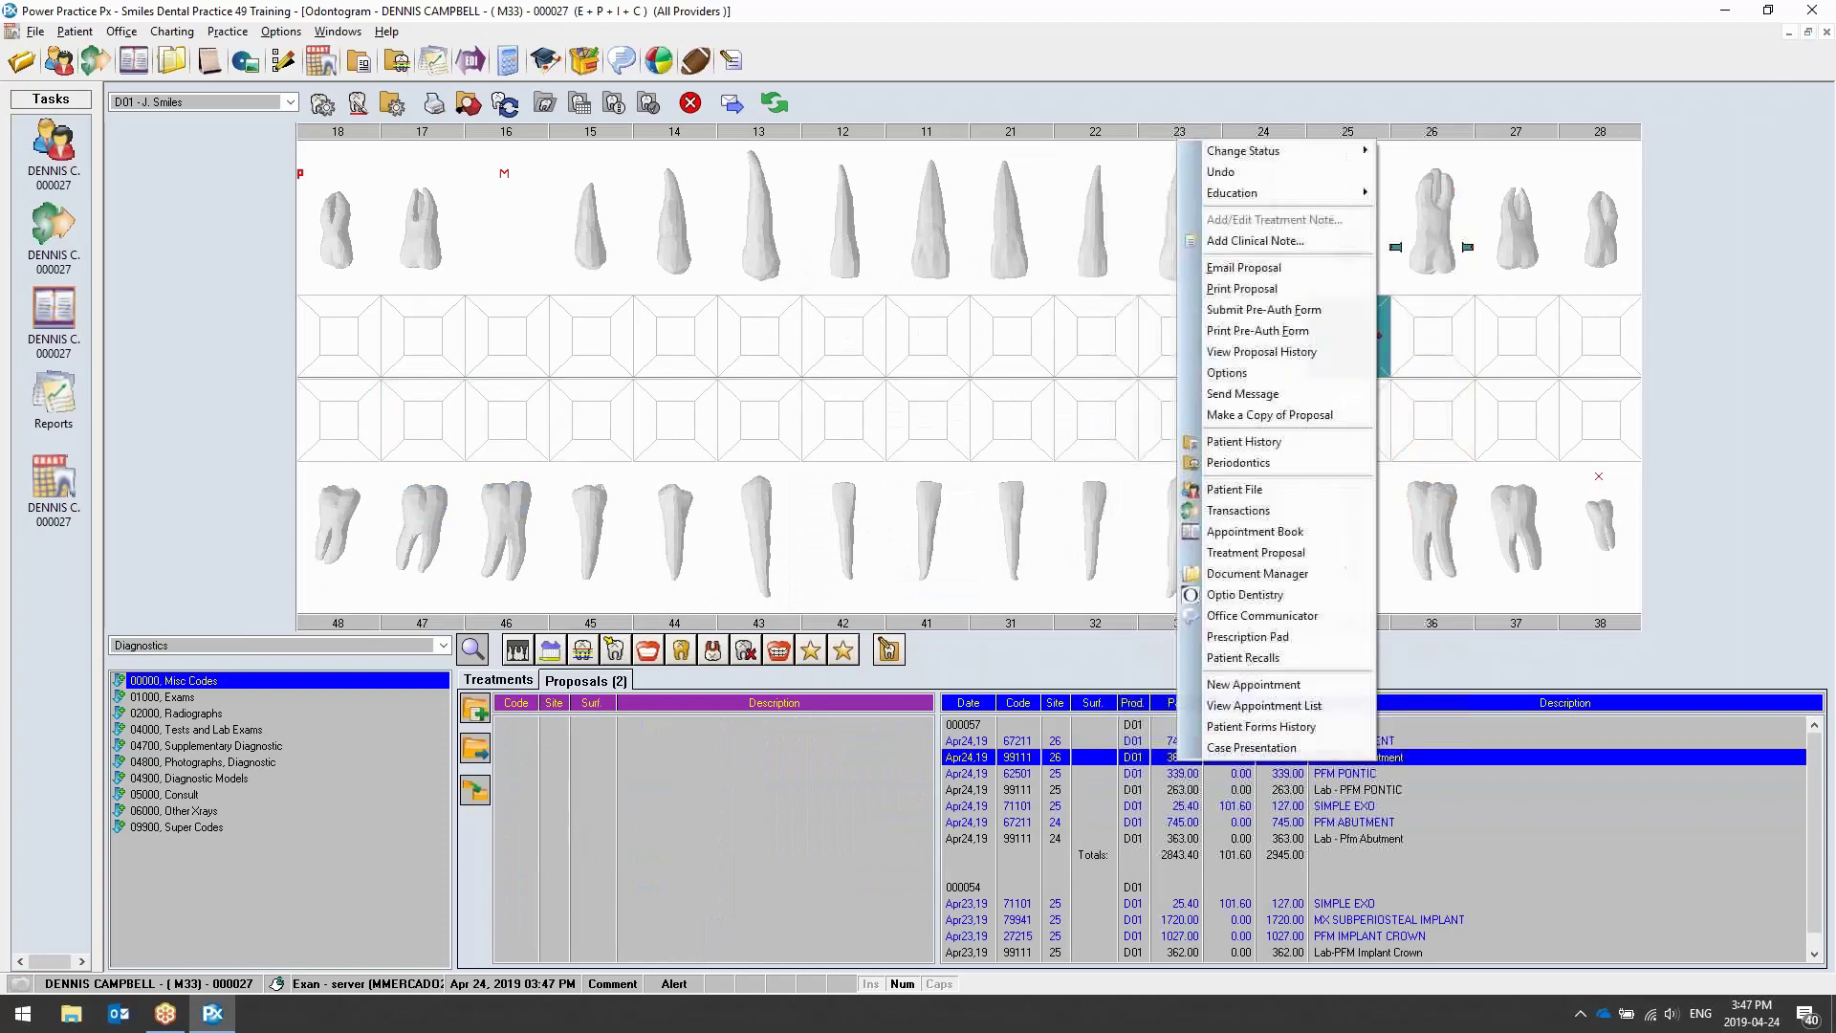
click(1253, 748)
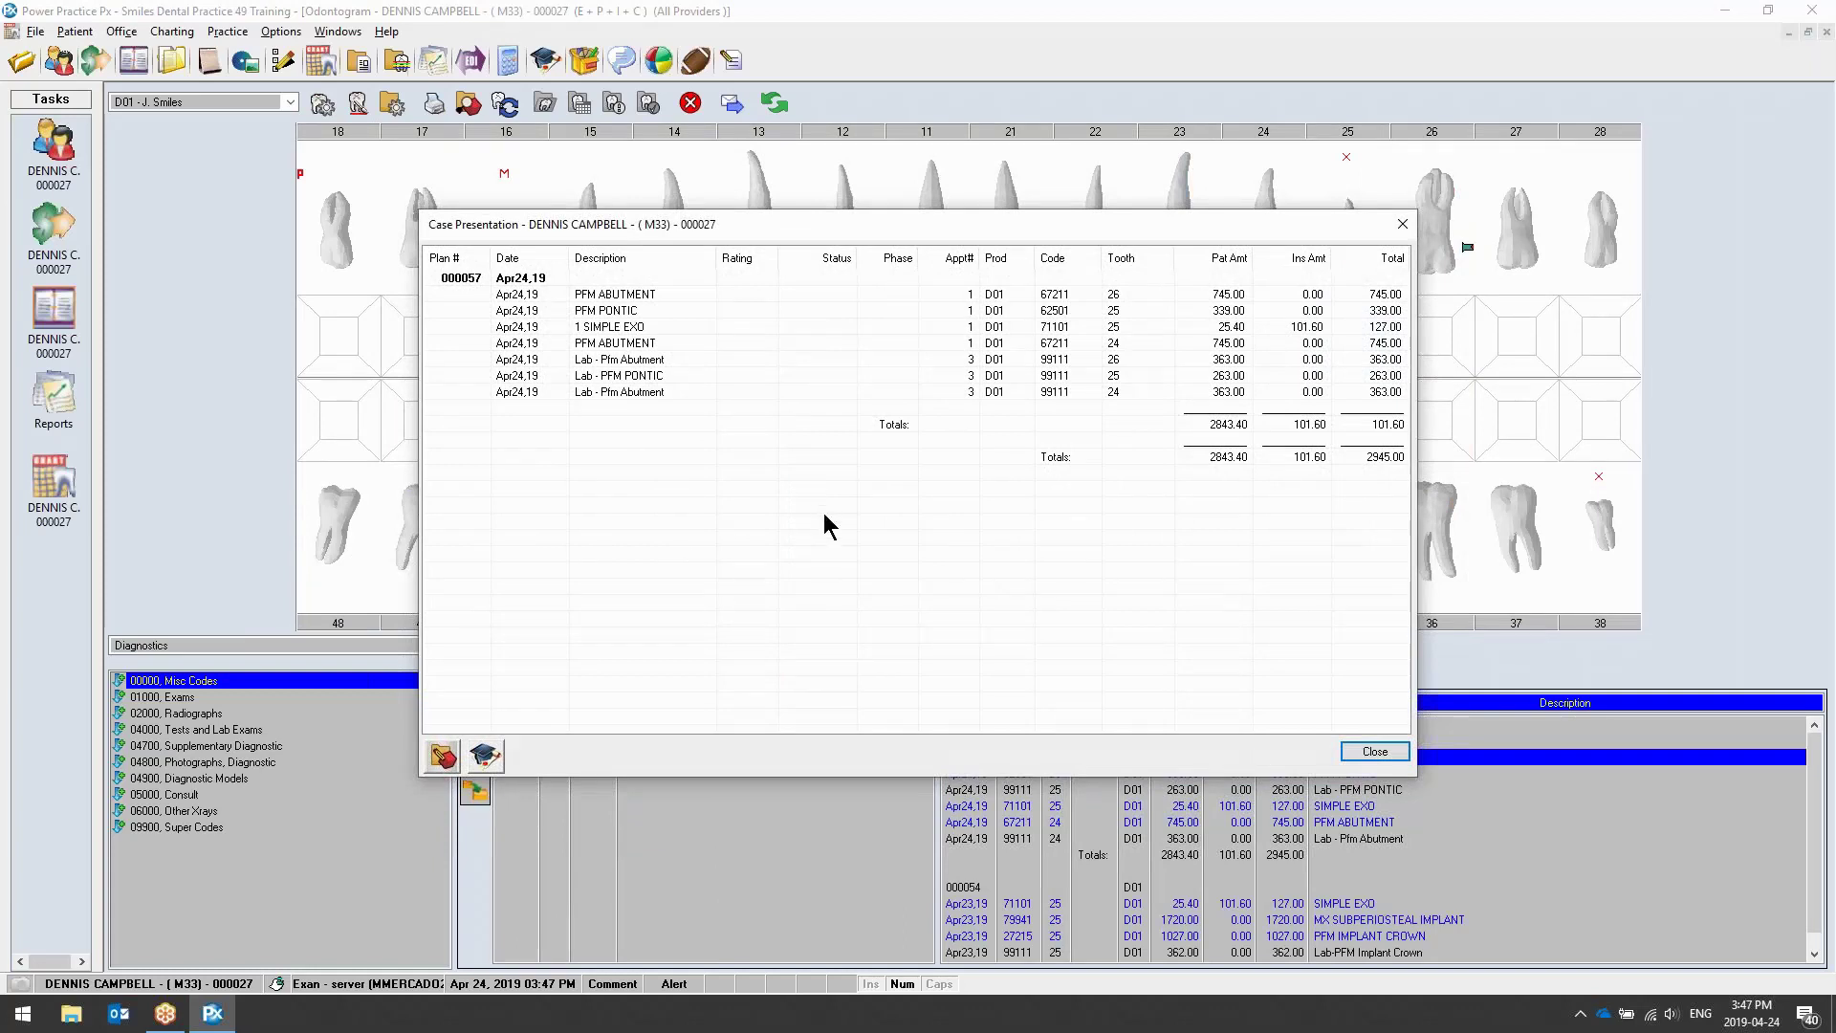
Create proposal phase 1 for the SIMPLE EXO on tooth 25, using code EXO and 6 units
click(685, 326)
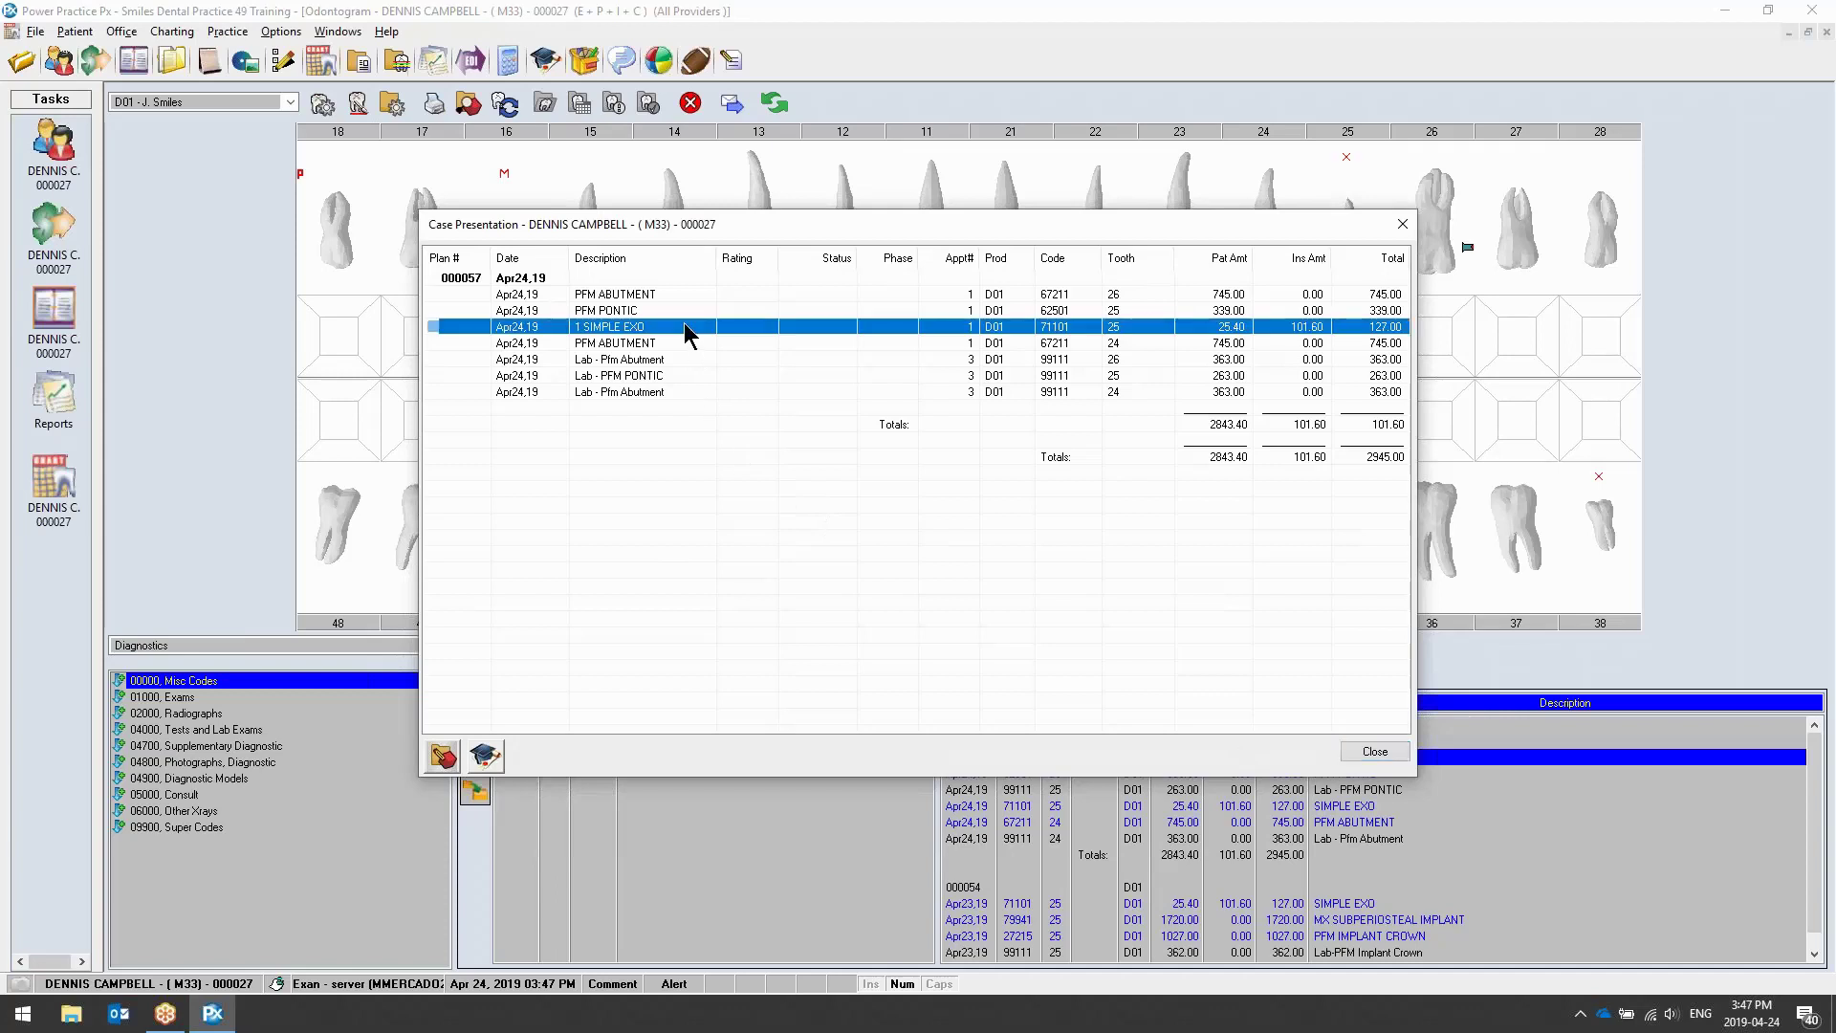
right_click(685, 330)
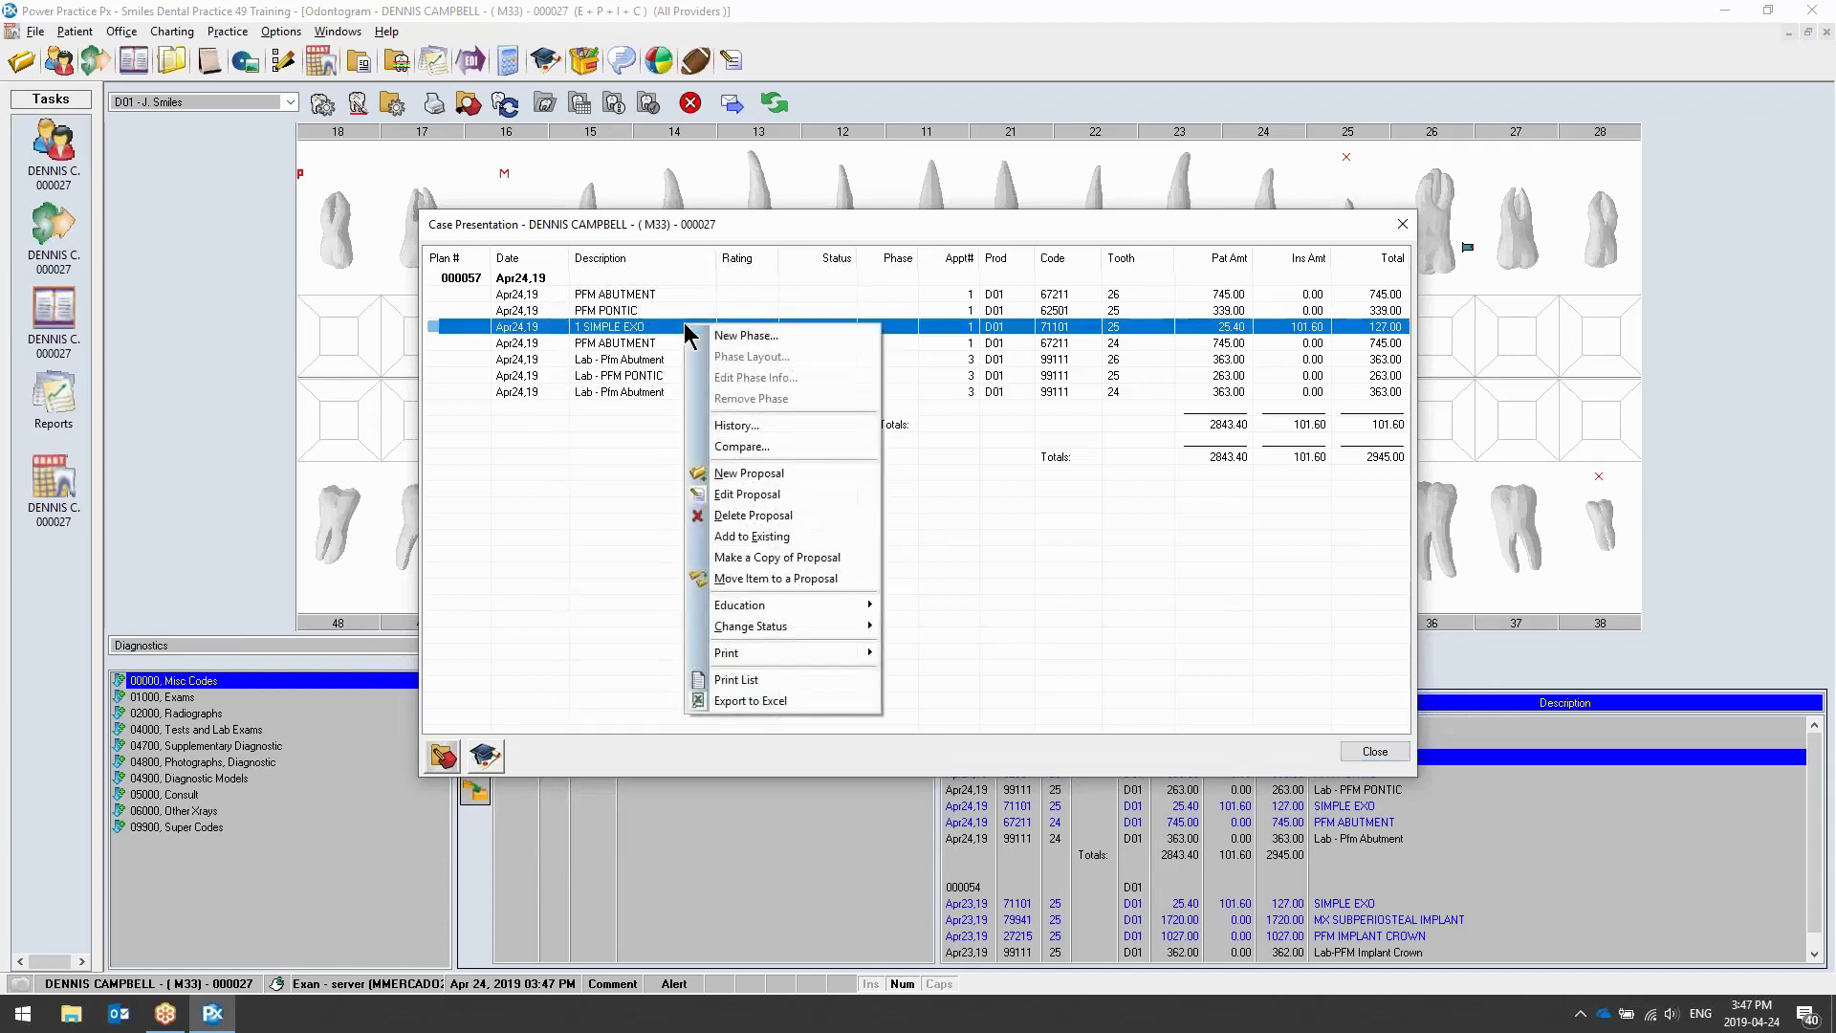
click(736, 336)
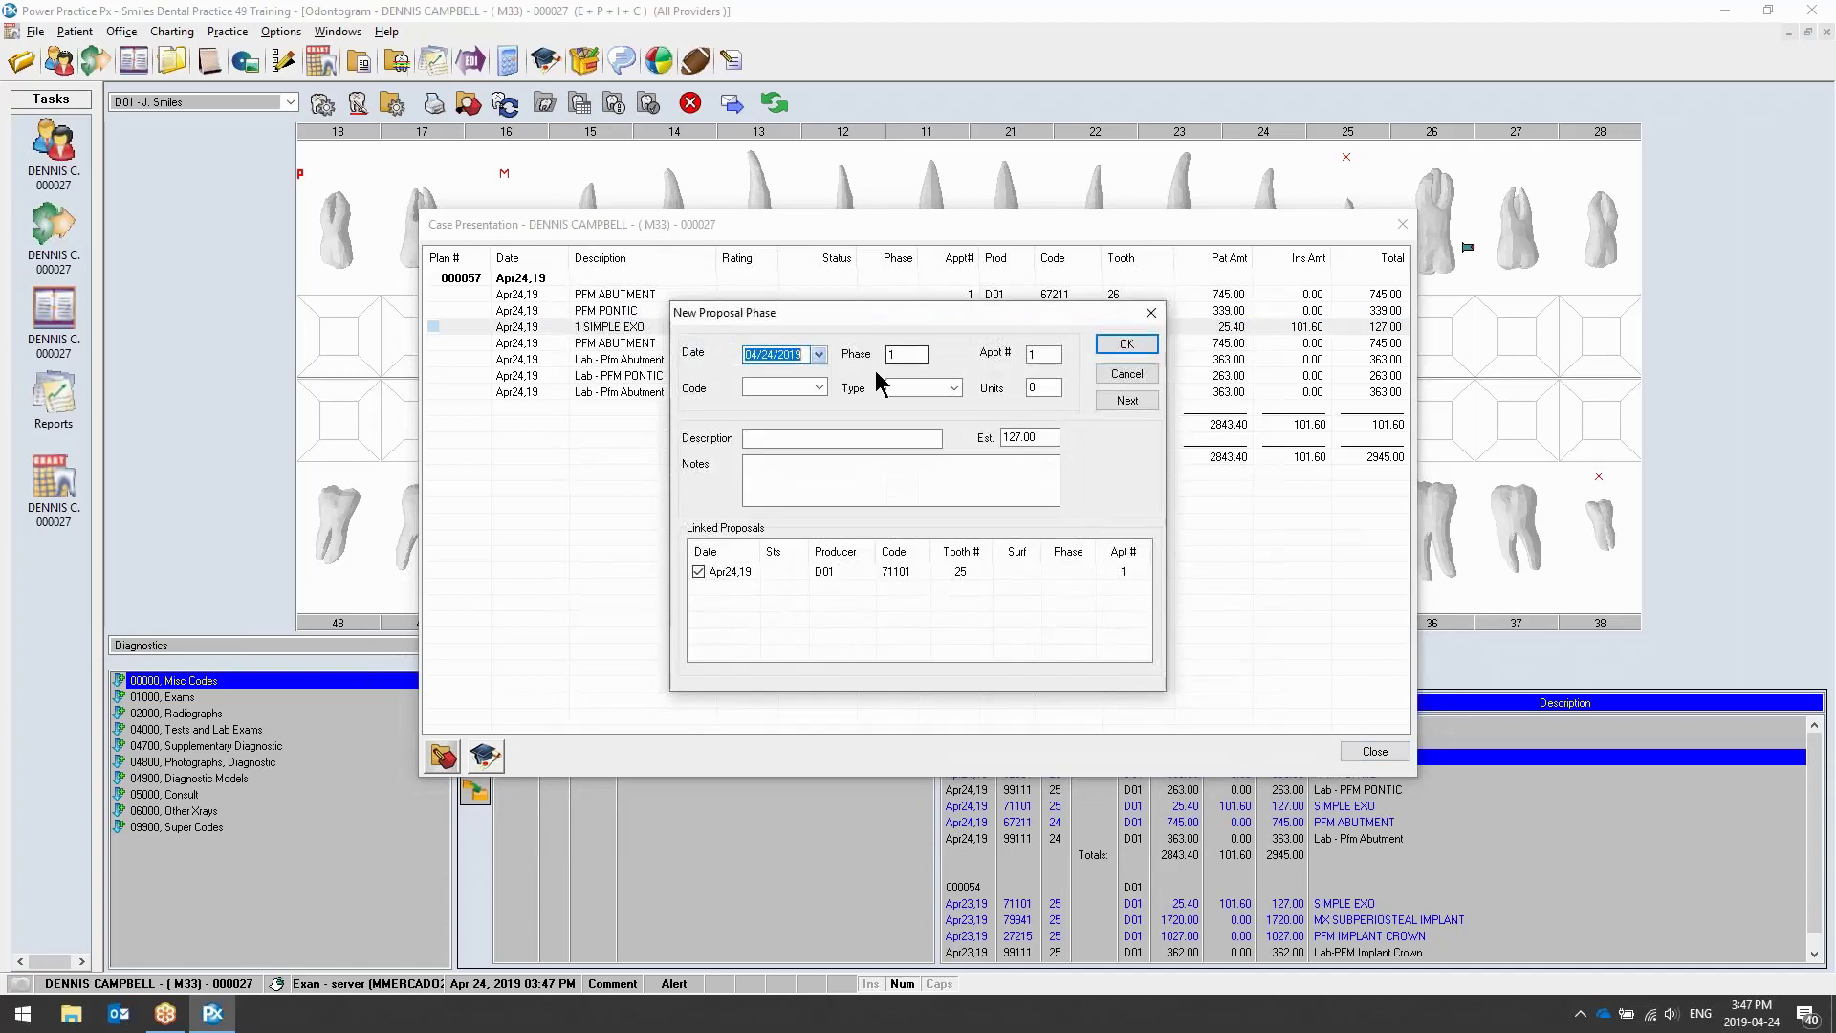
click(819, 386)
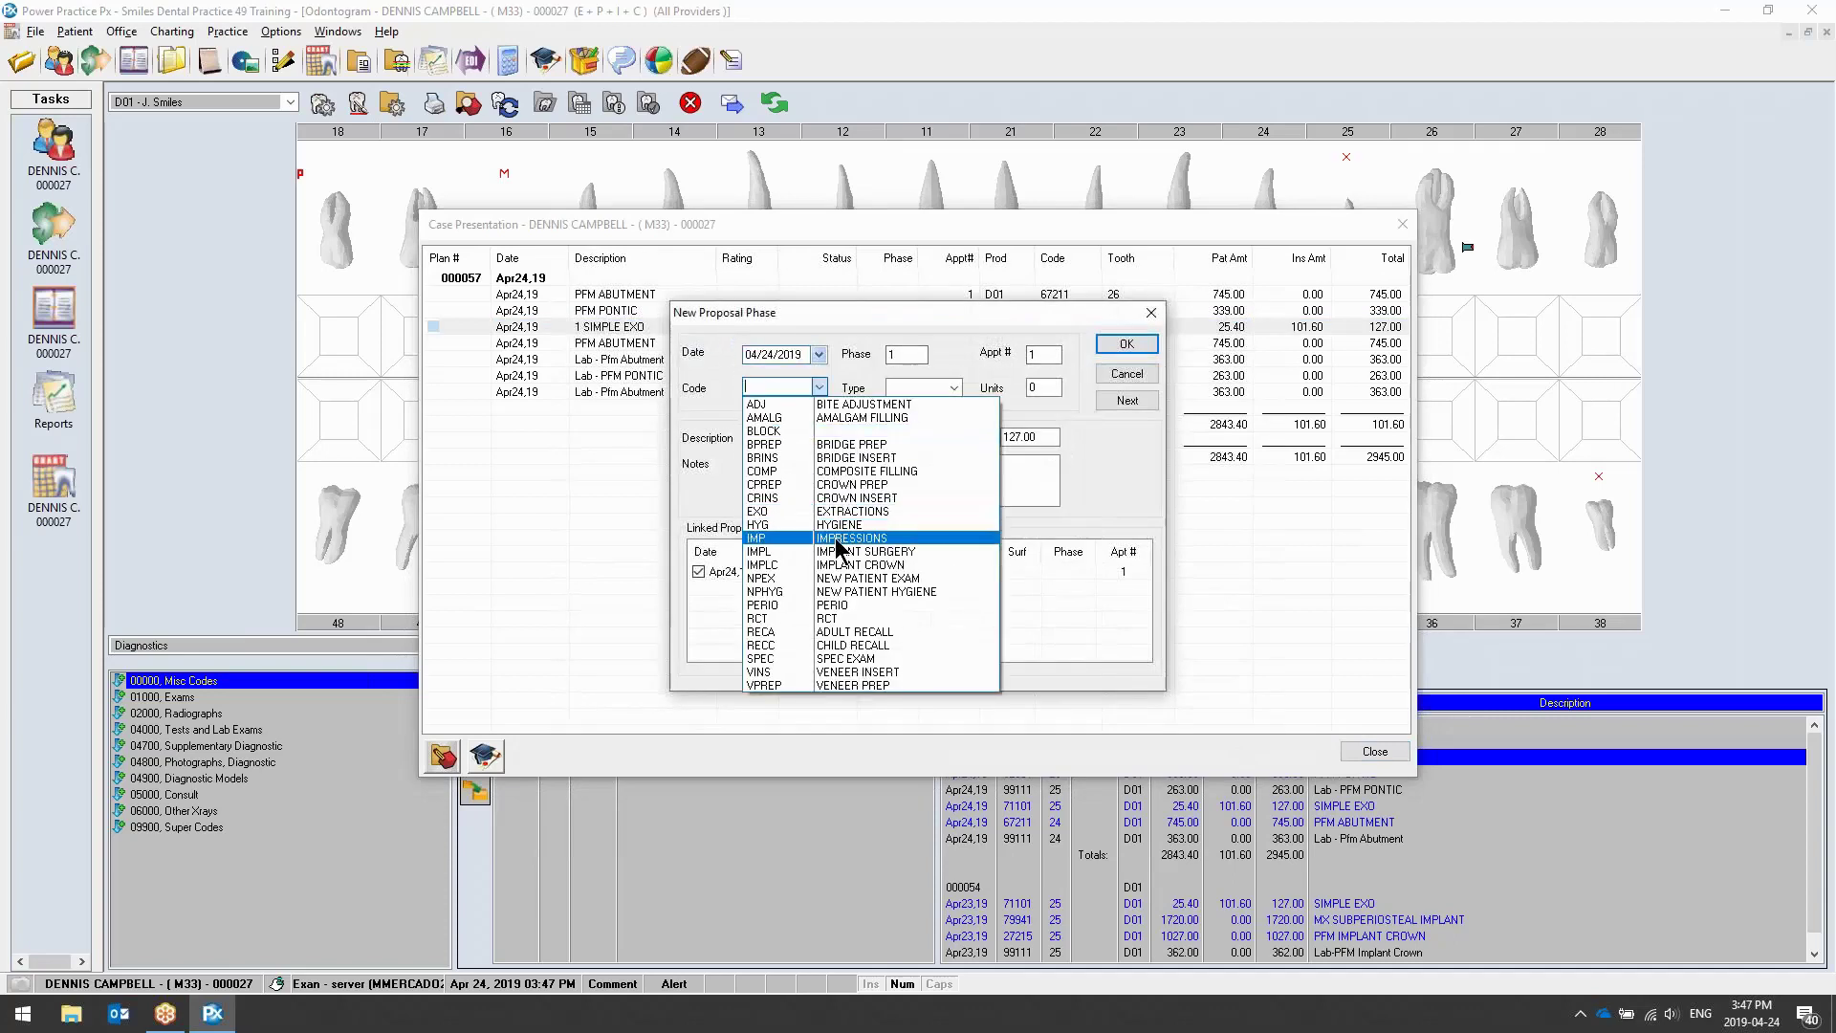
click(846, 512)
click(1044, 387)
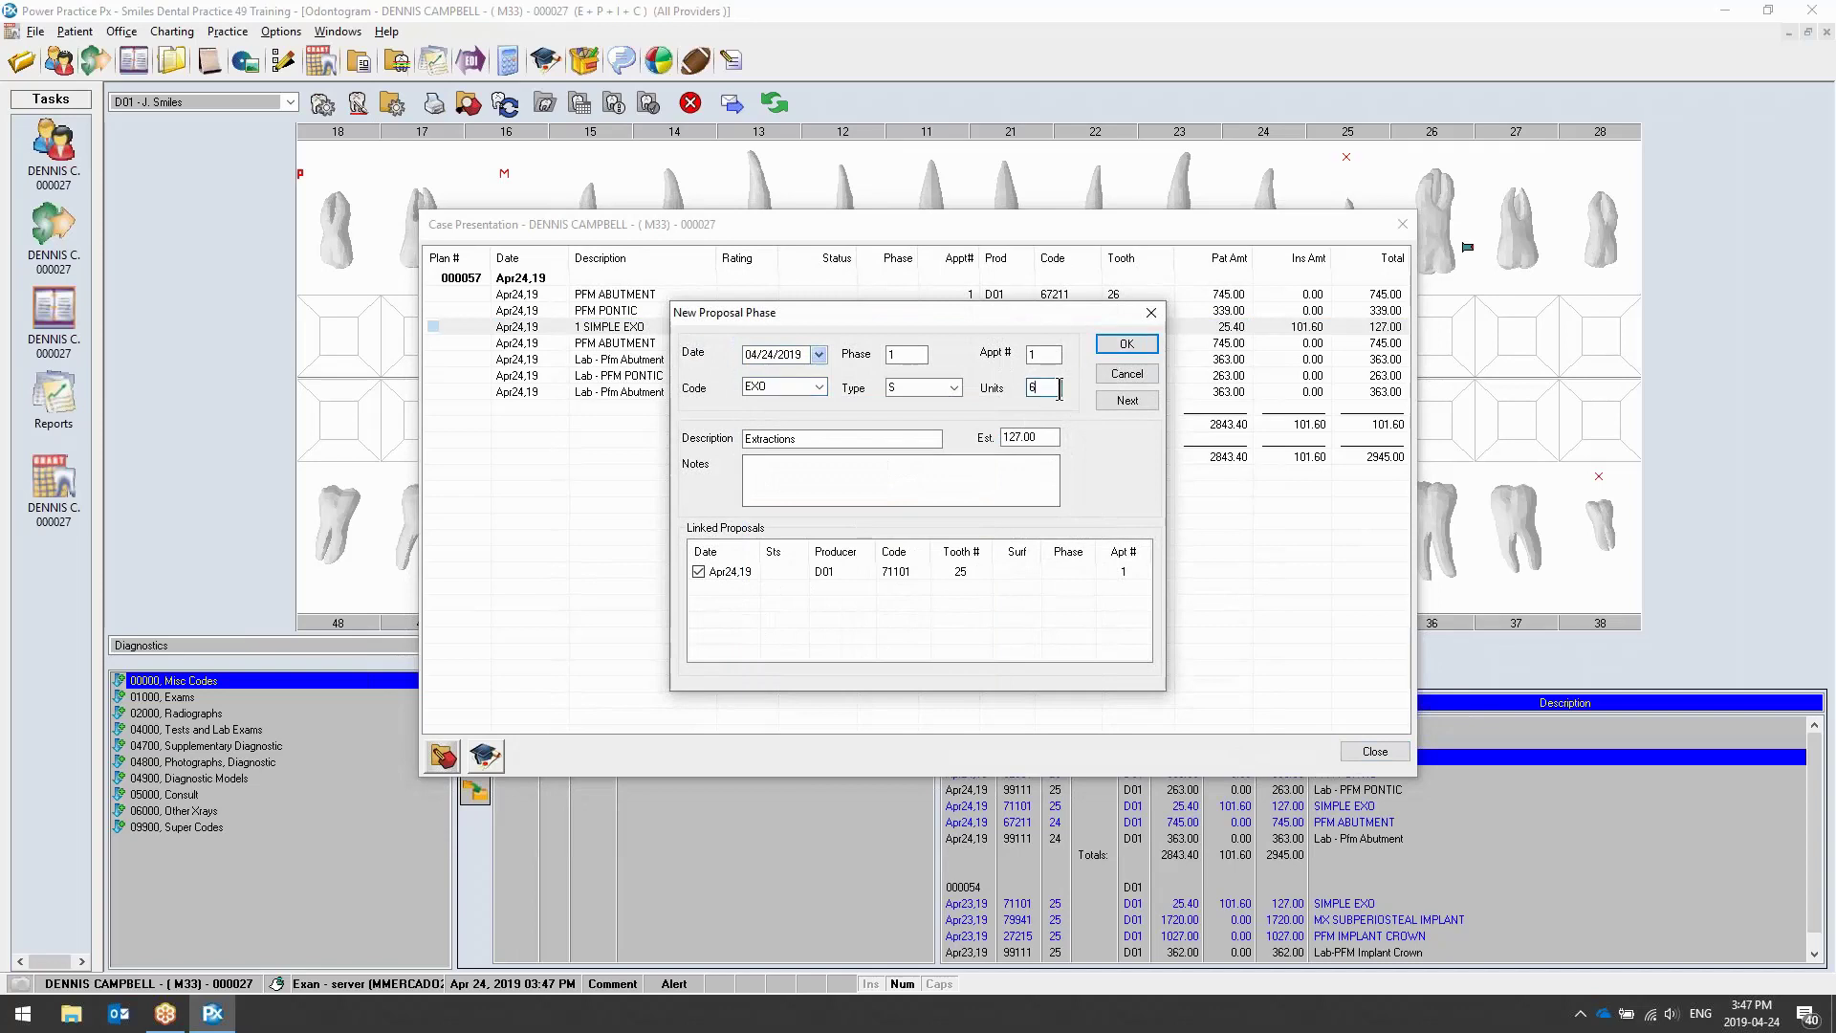
click(1140, 337)
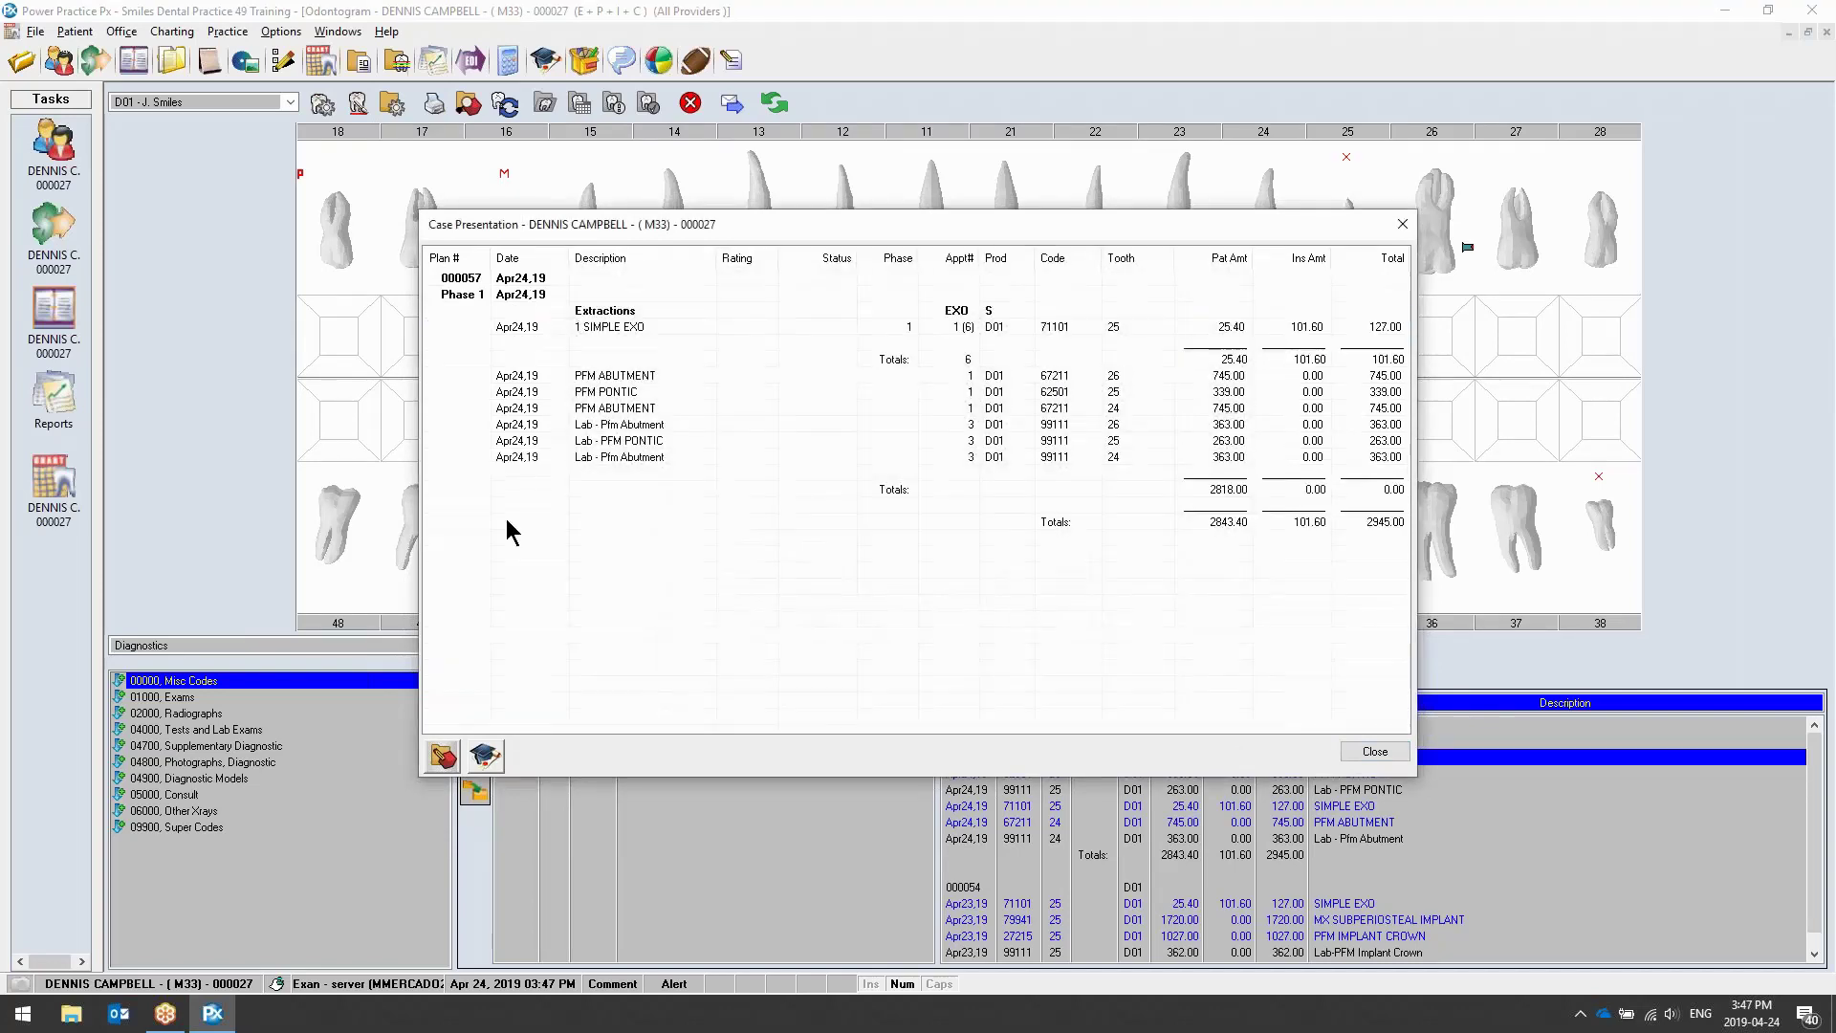
Create proposal phase 2 for the six bridge and lab items on teeth 24 to 26, using appointment 1 and code BPREP
click(626, 377)
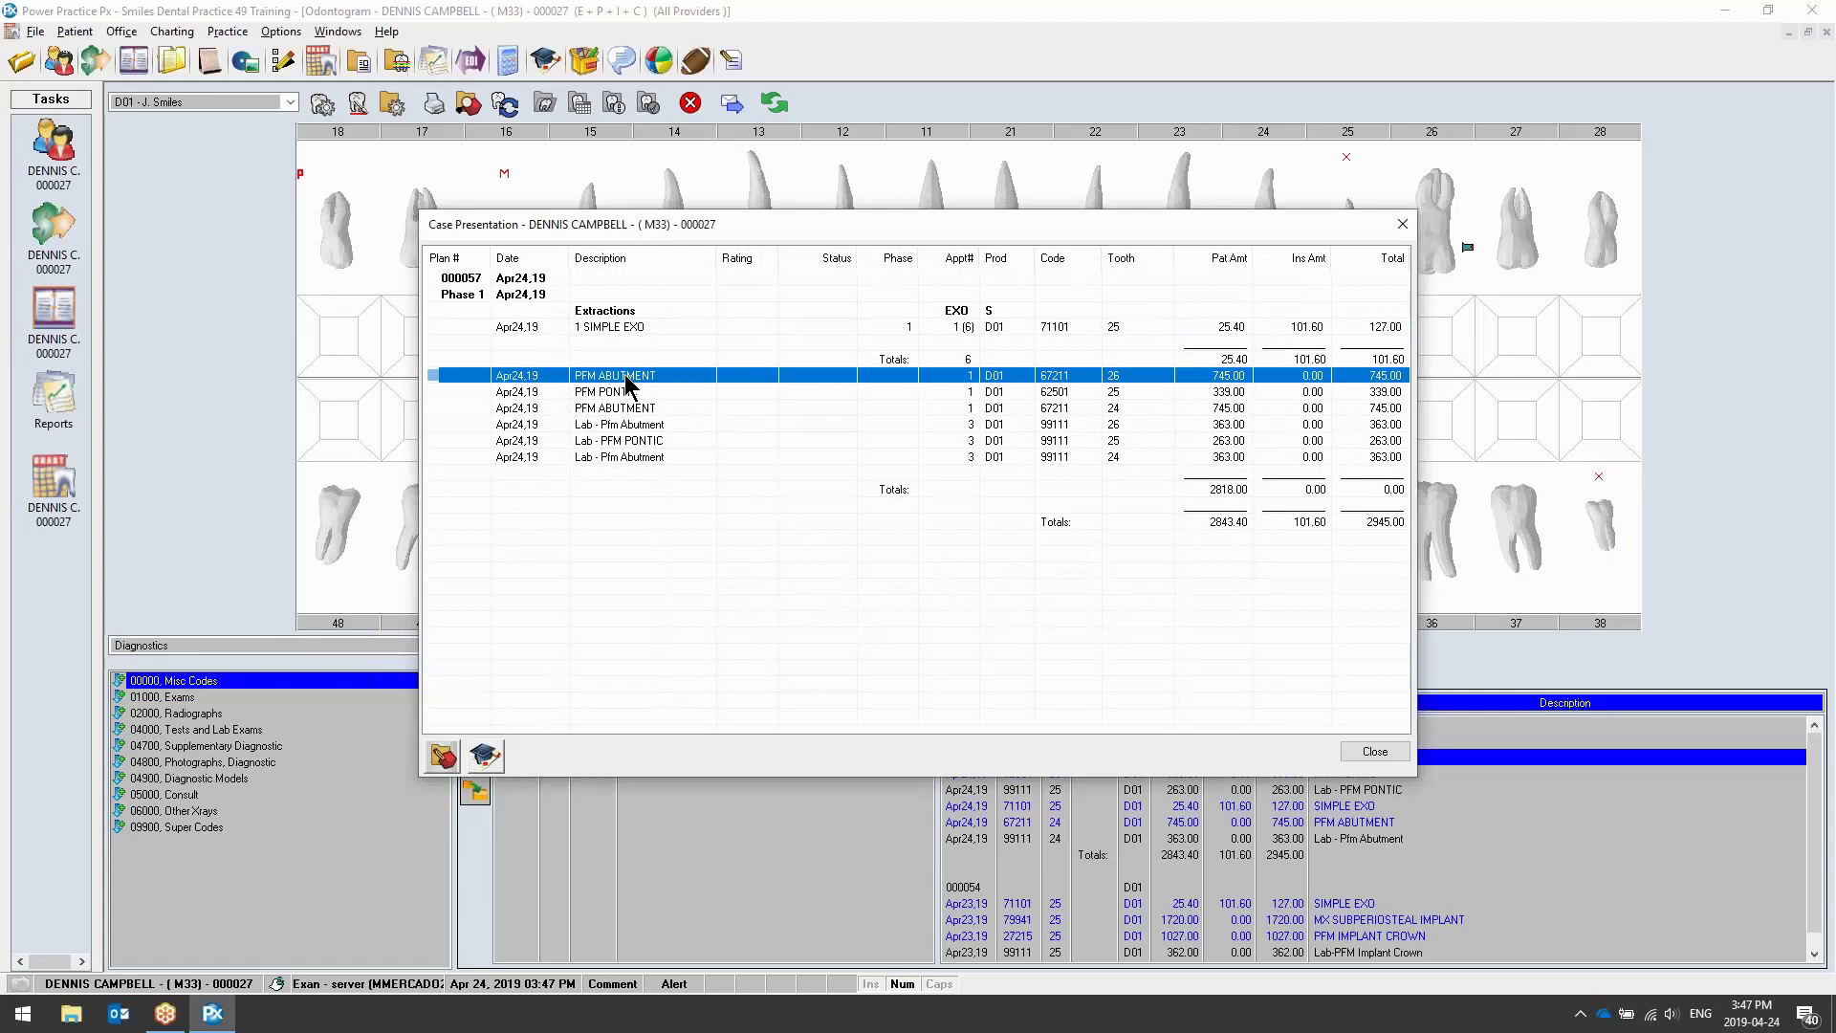
shift+click(624, 457)
right_click(629, 422)
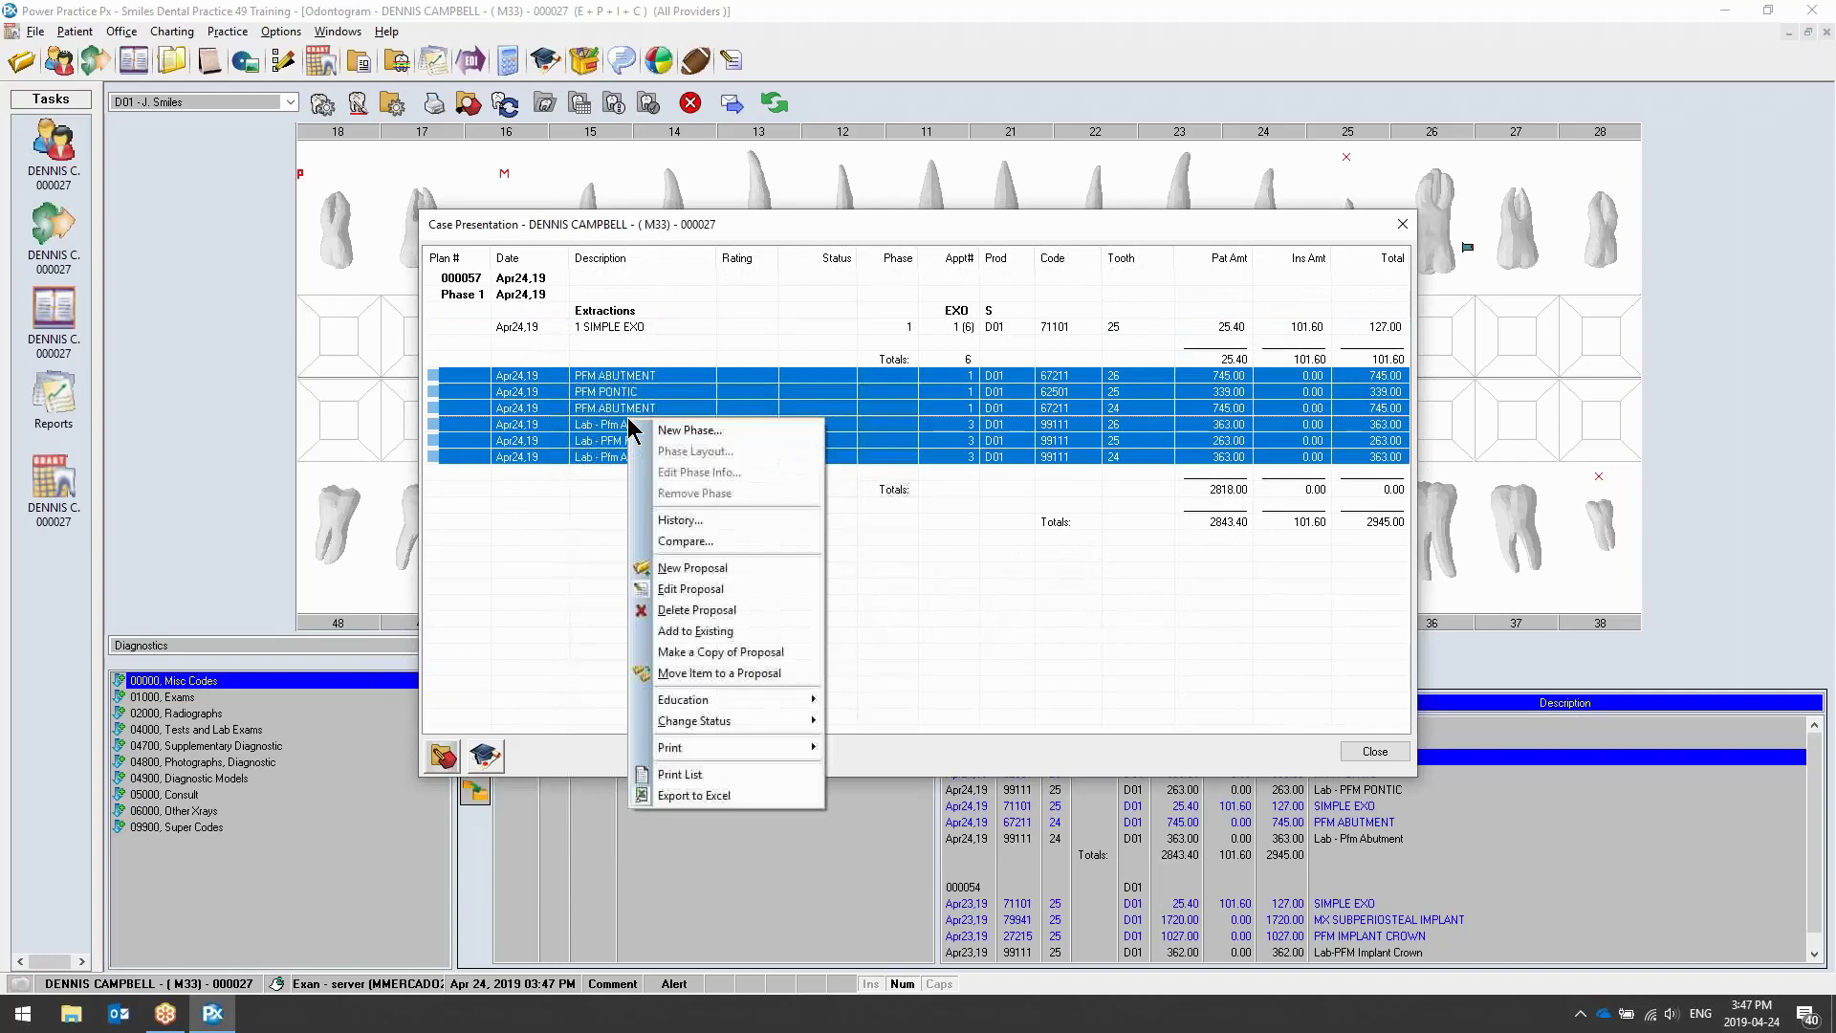
click(696, 432)
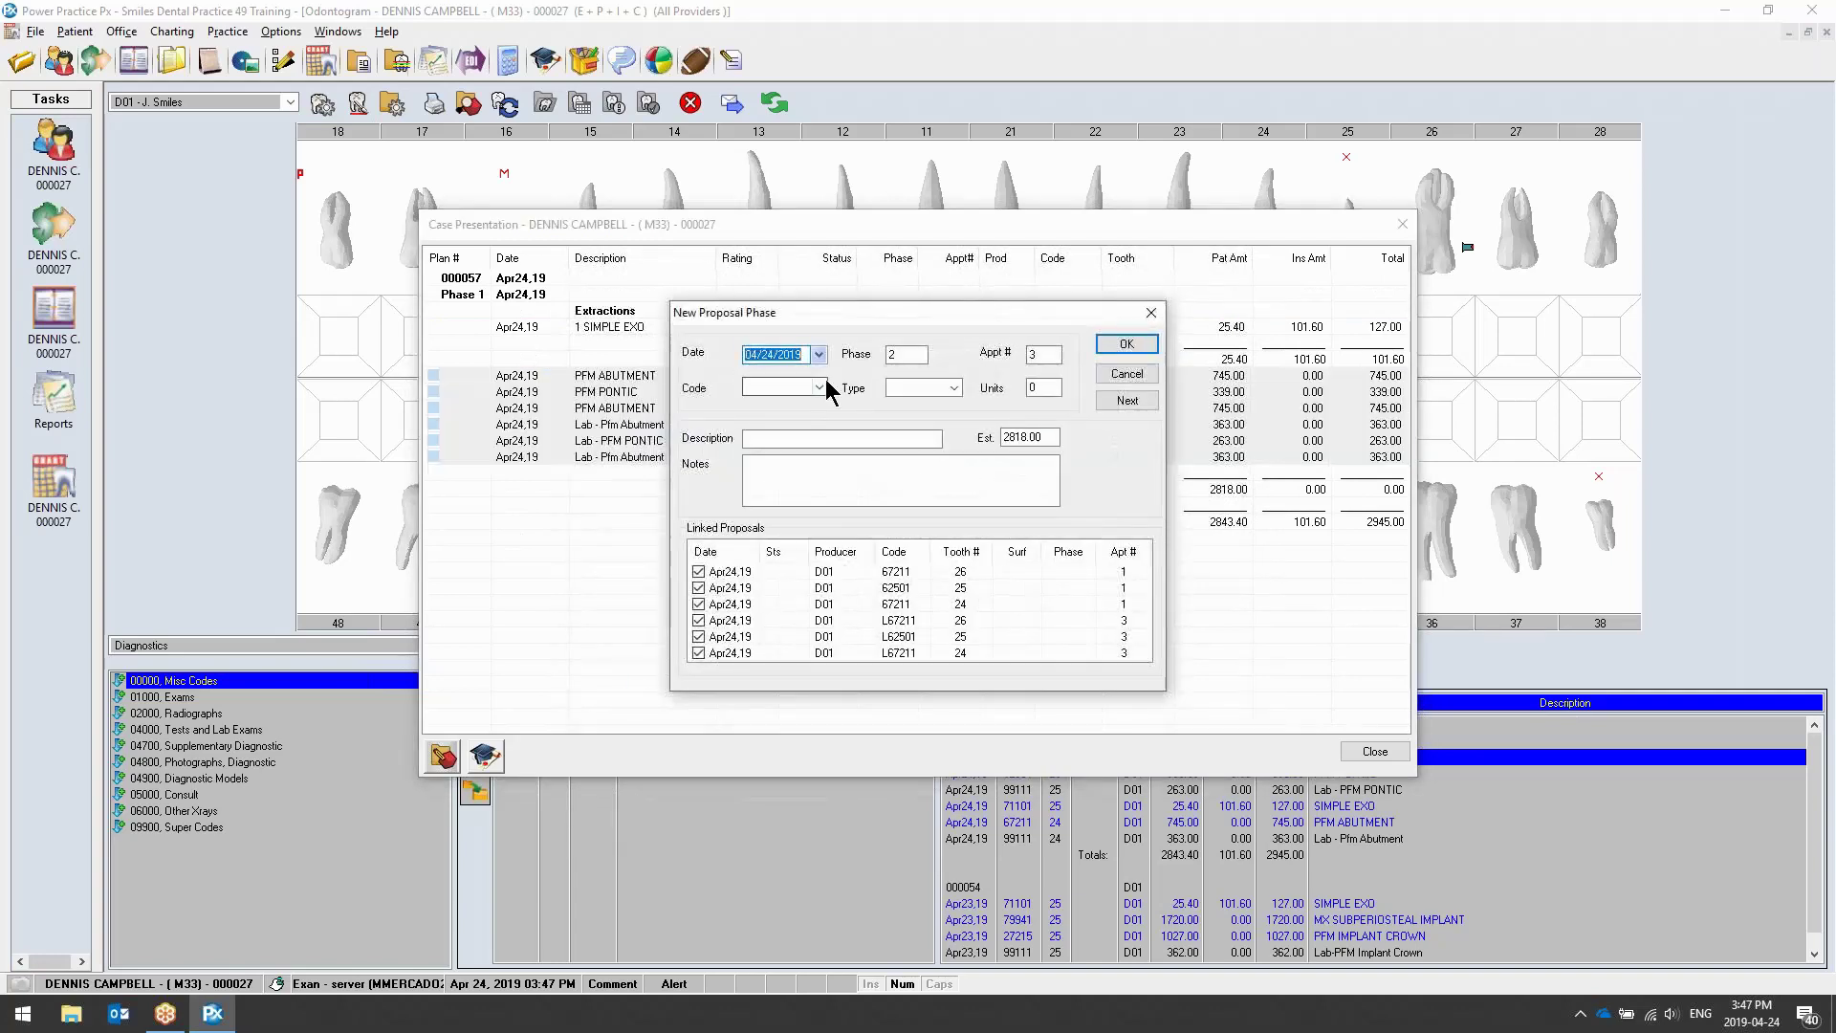
double_click(1042, 354)
text(1)
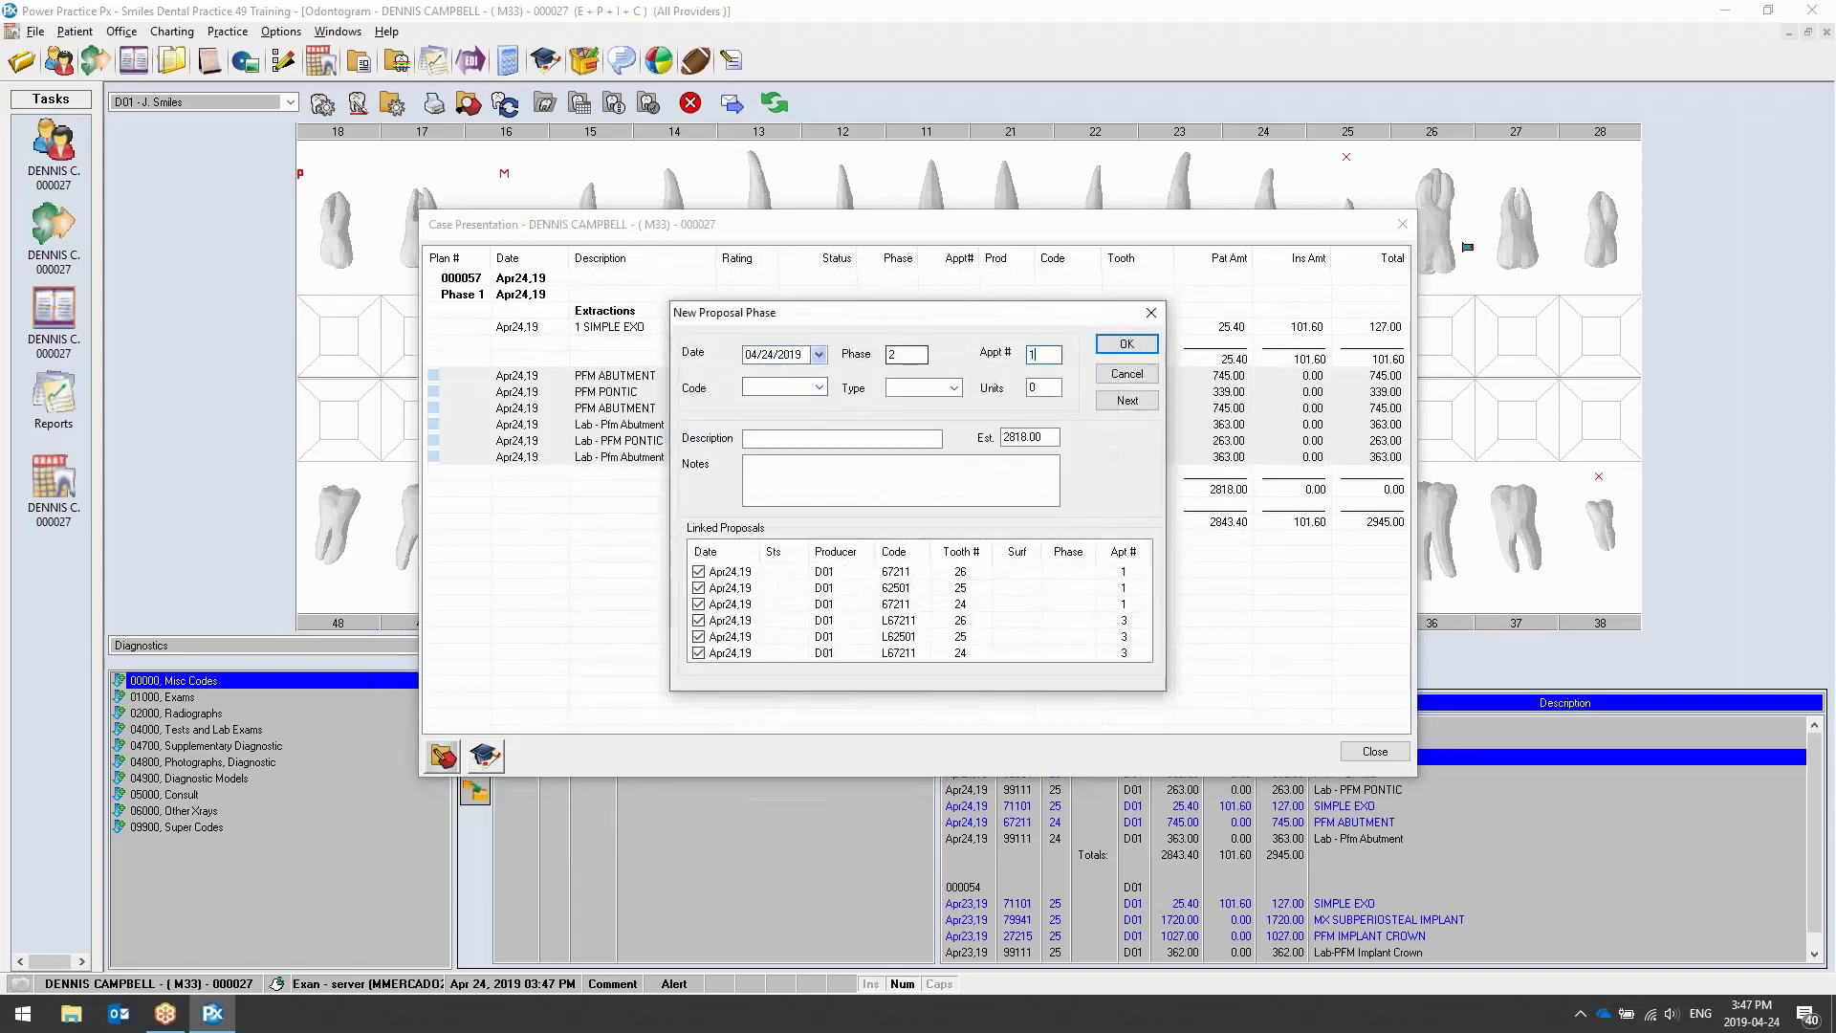
click(819, 387)
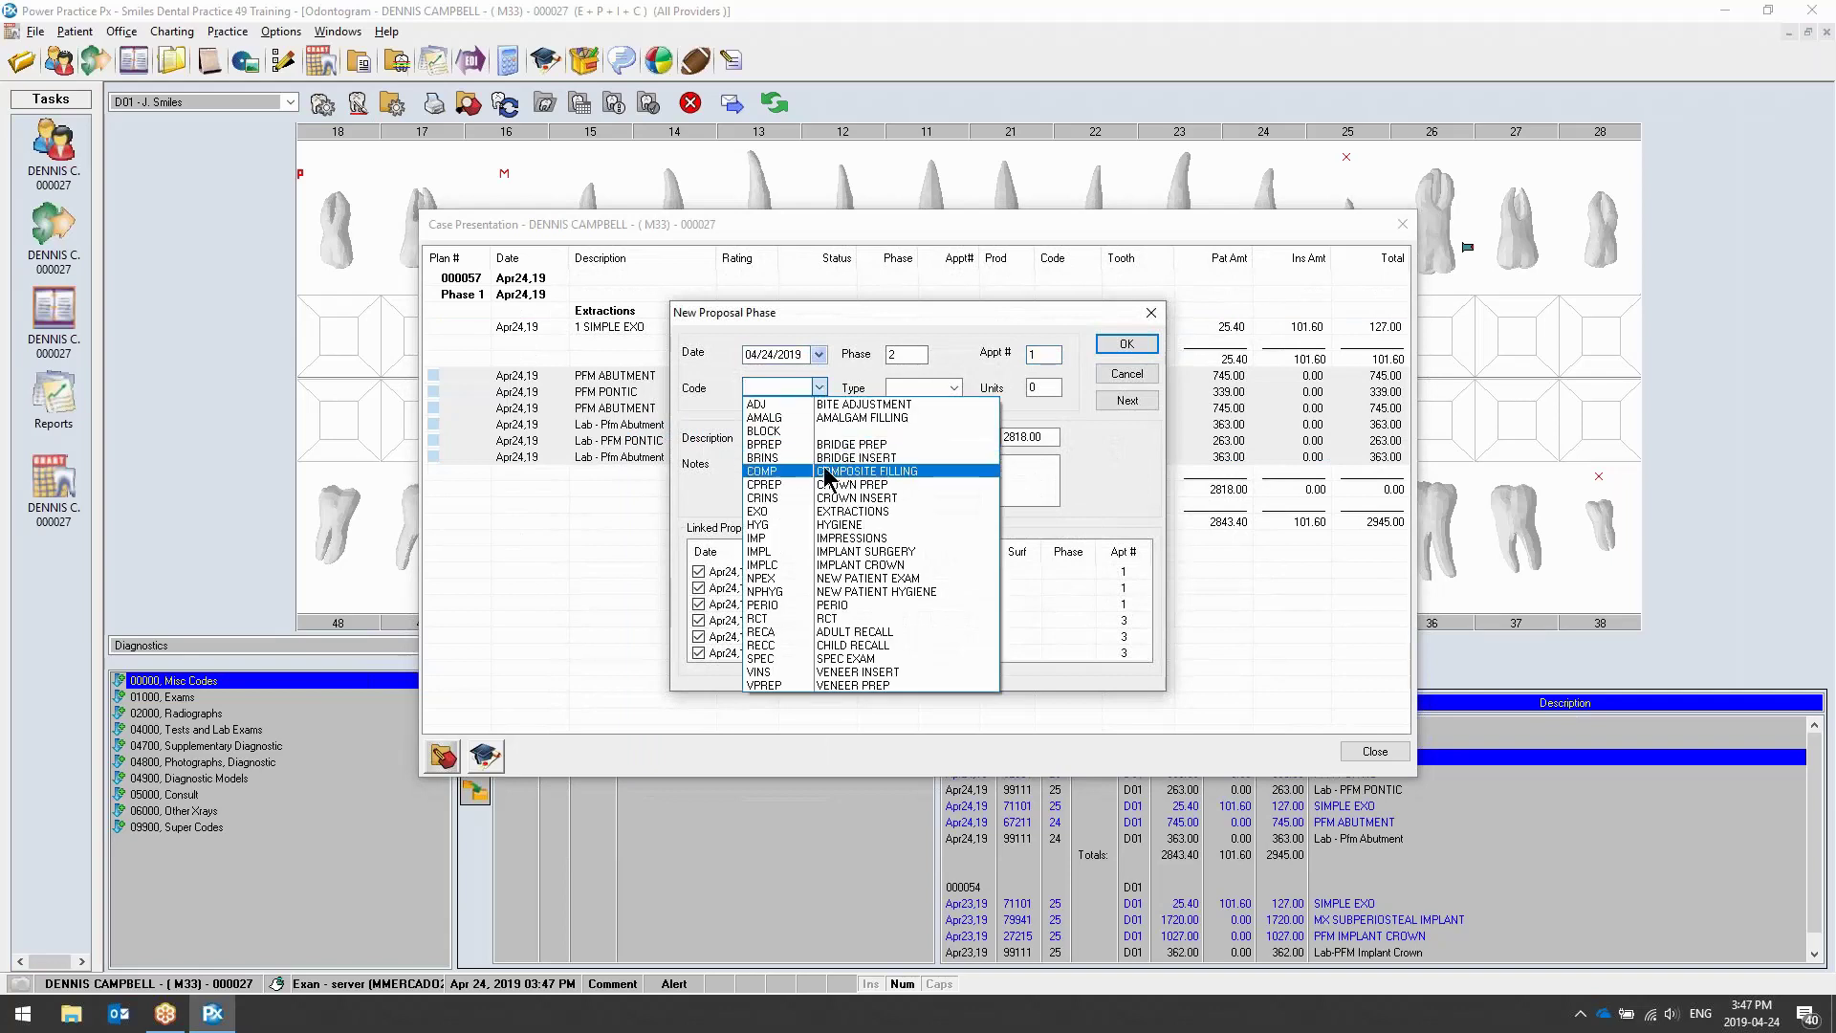
click(828, 444)
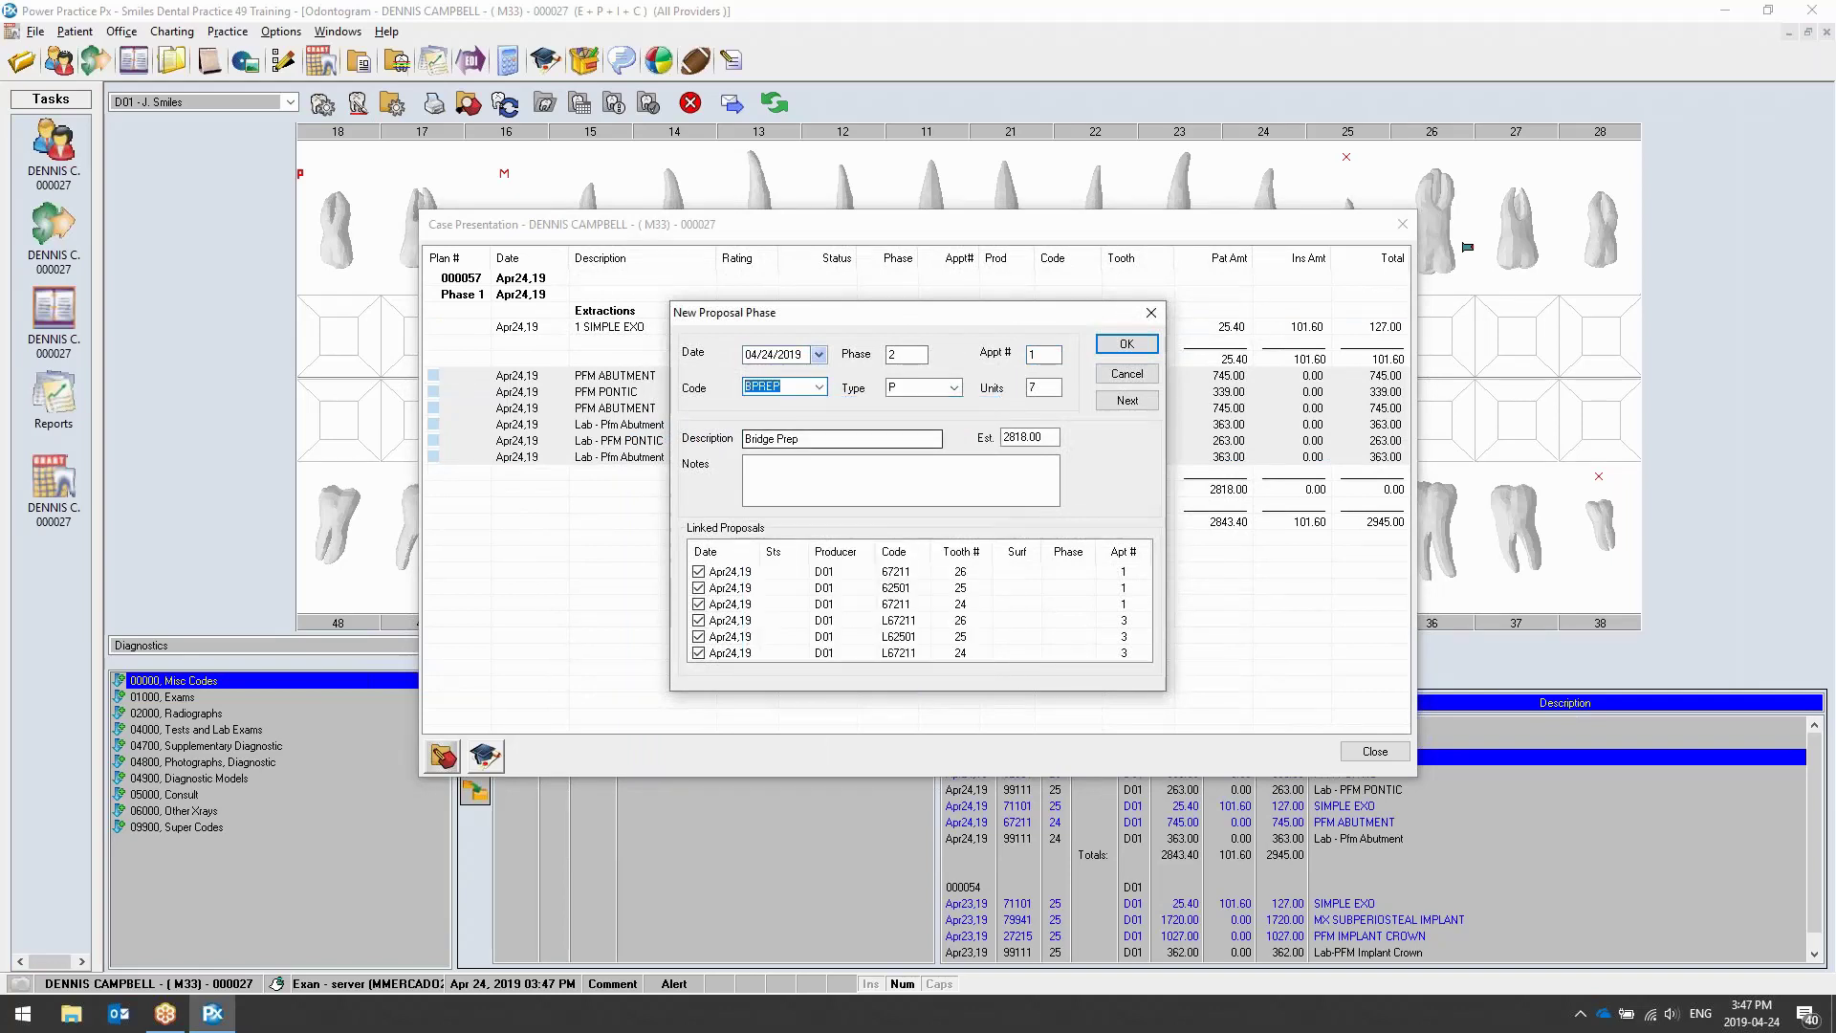
click(1125, 343)
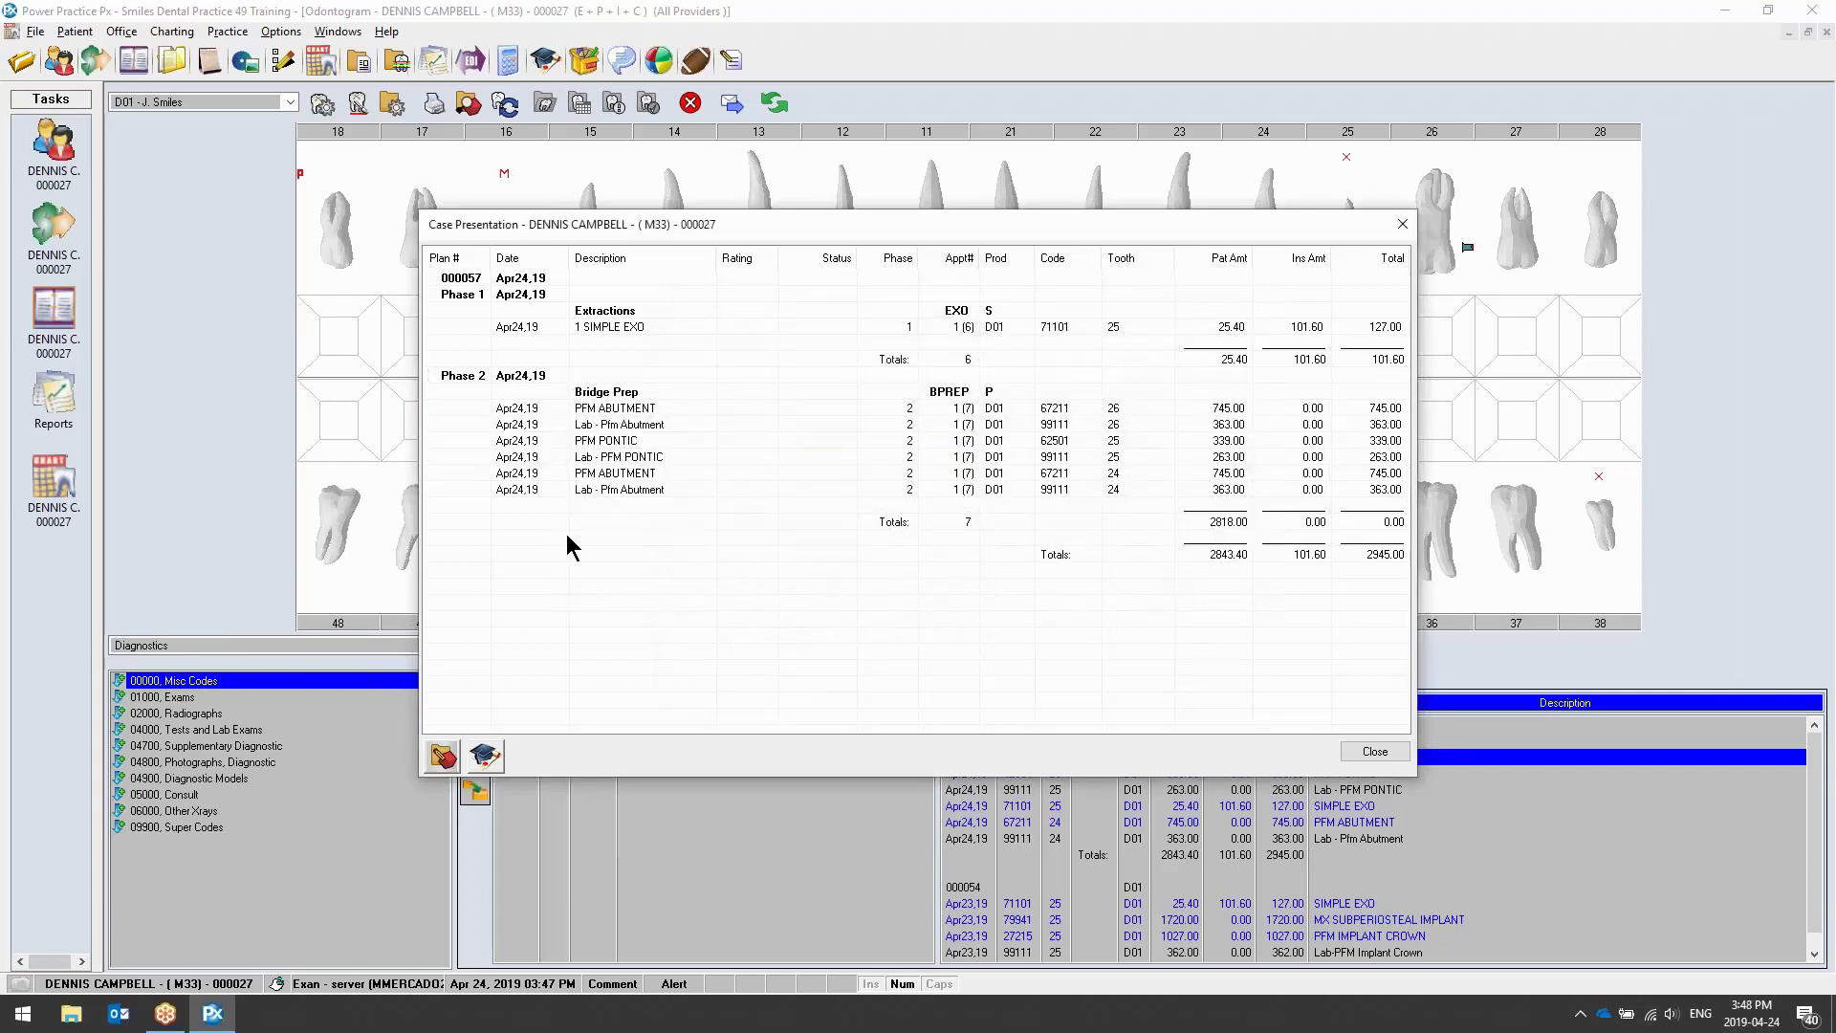
Move the three lab items of phase 2 to appointment 2 with 4 units in the phase layout
click(713, 394)
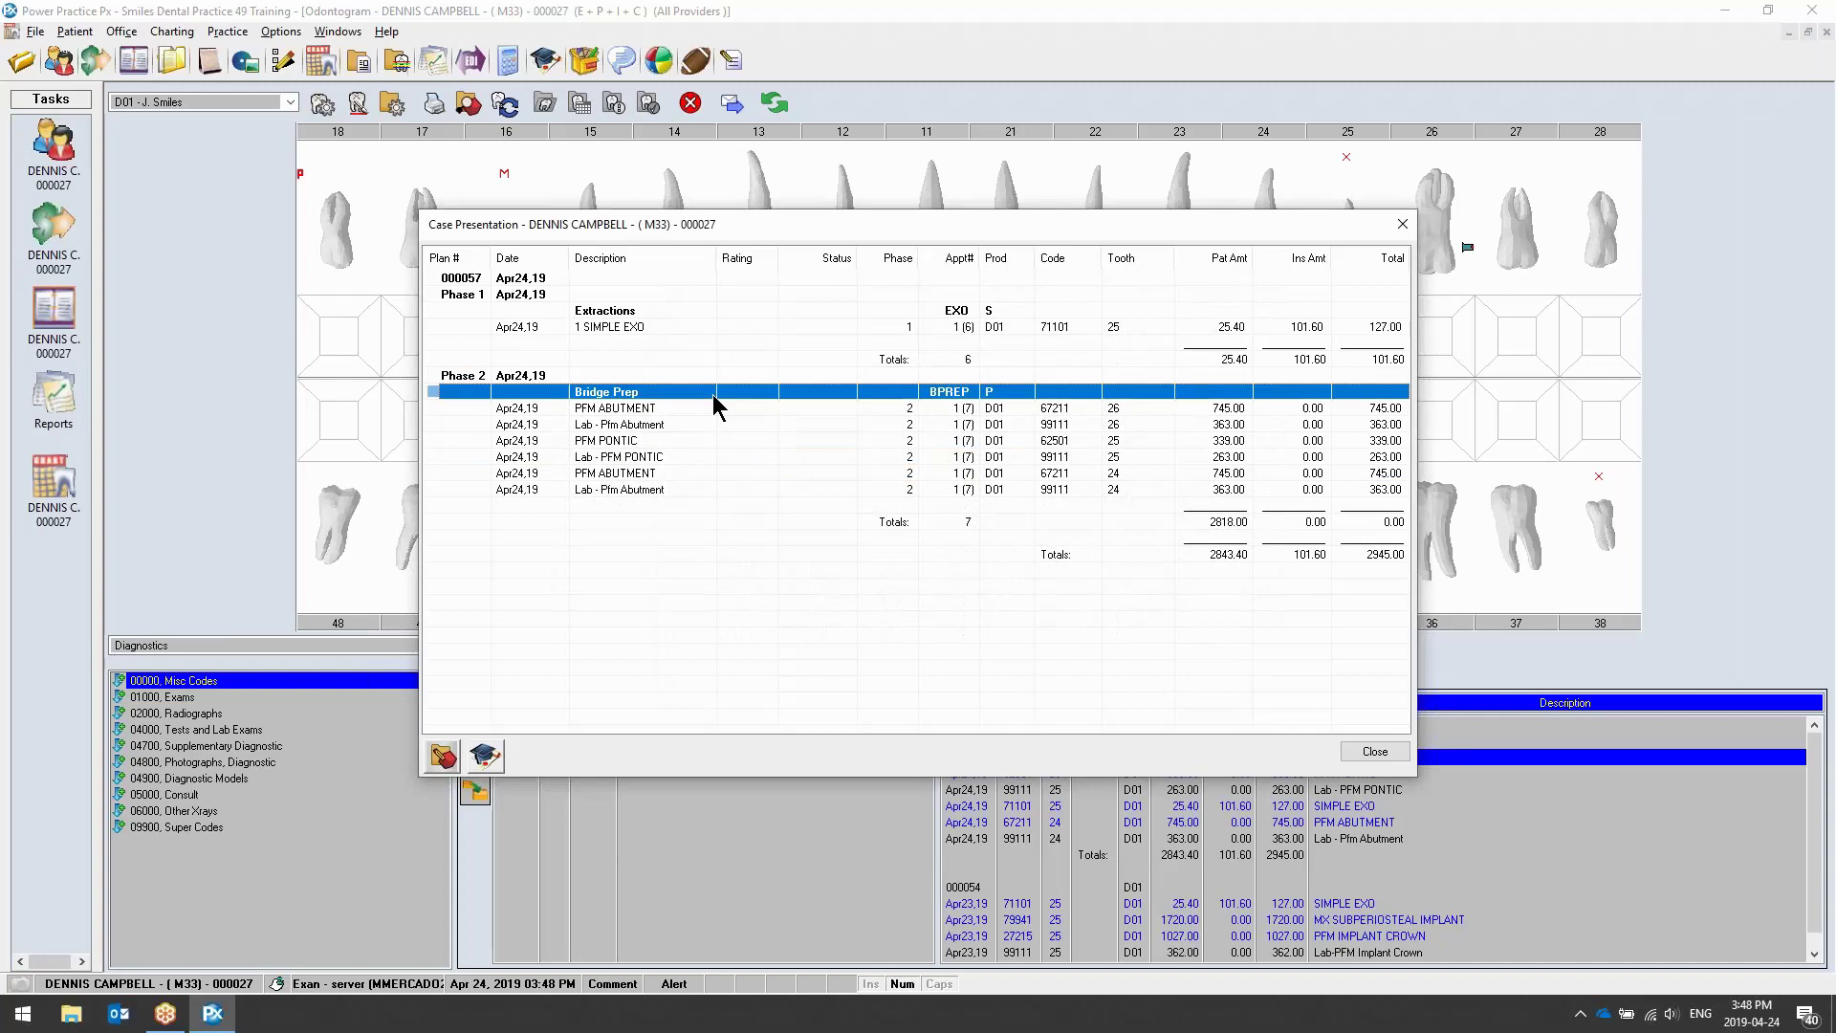
right_click(713, 394)
click(756, 426)
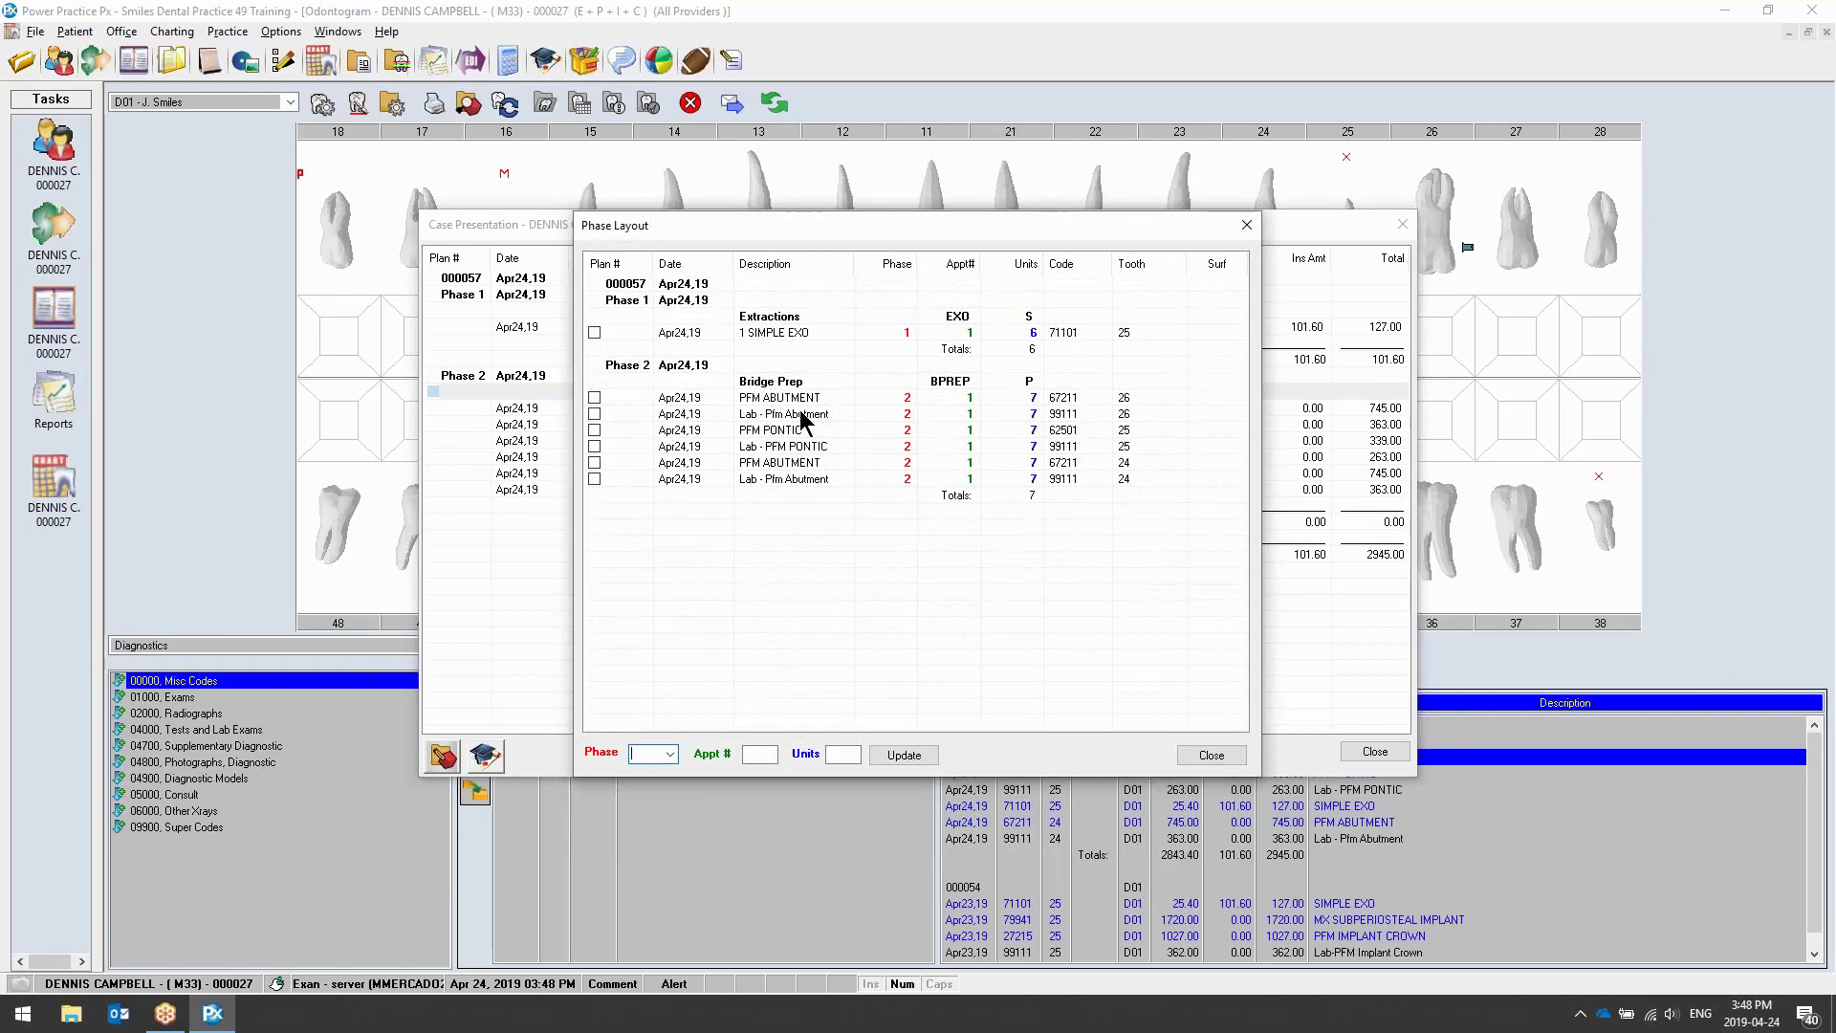
click(594, 414)
click(595, 447)
click(766, 755)
text(2)
text(4)
click(913, 755)
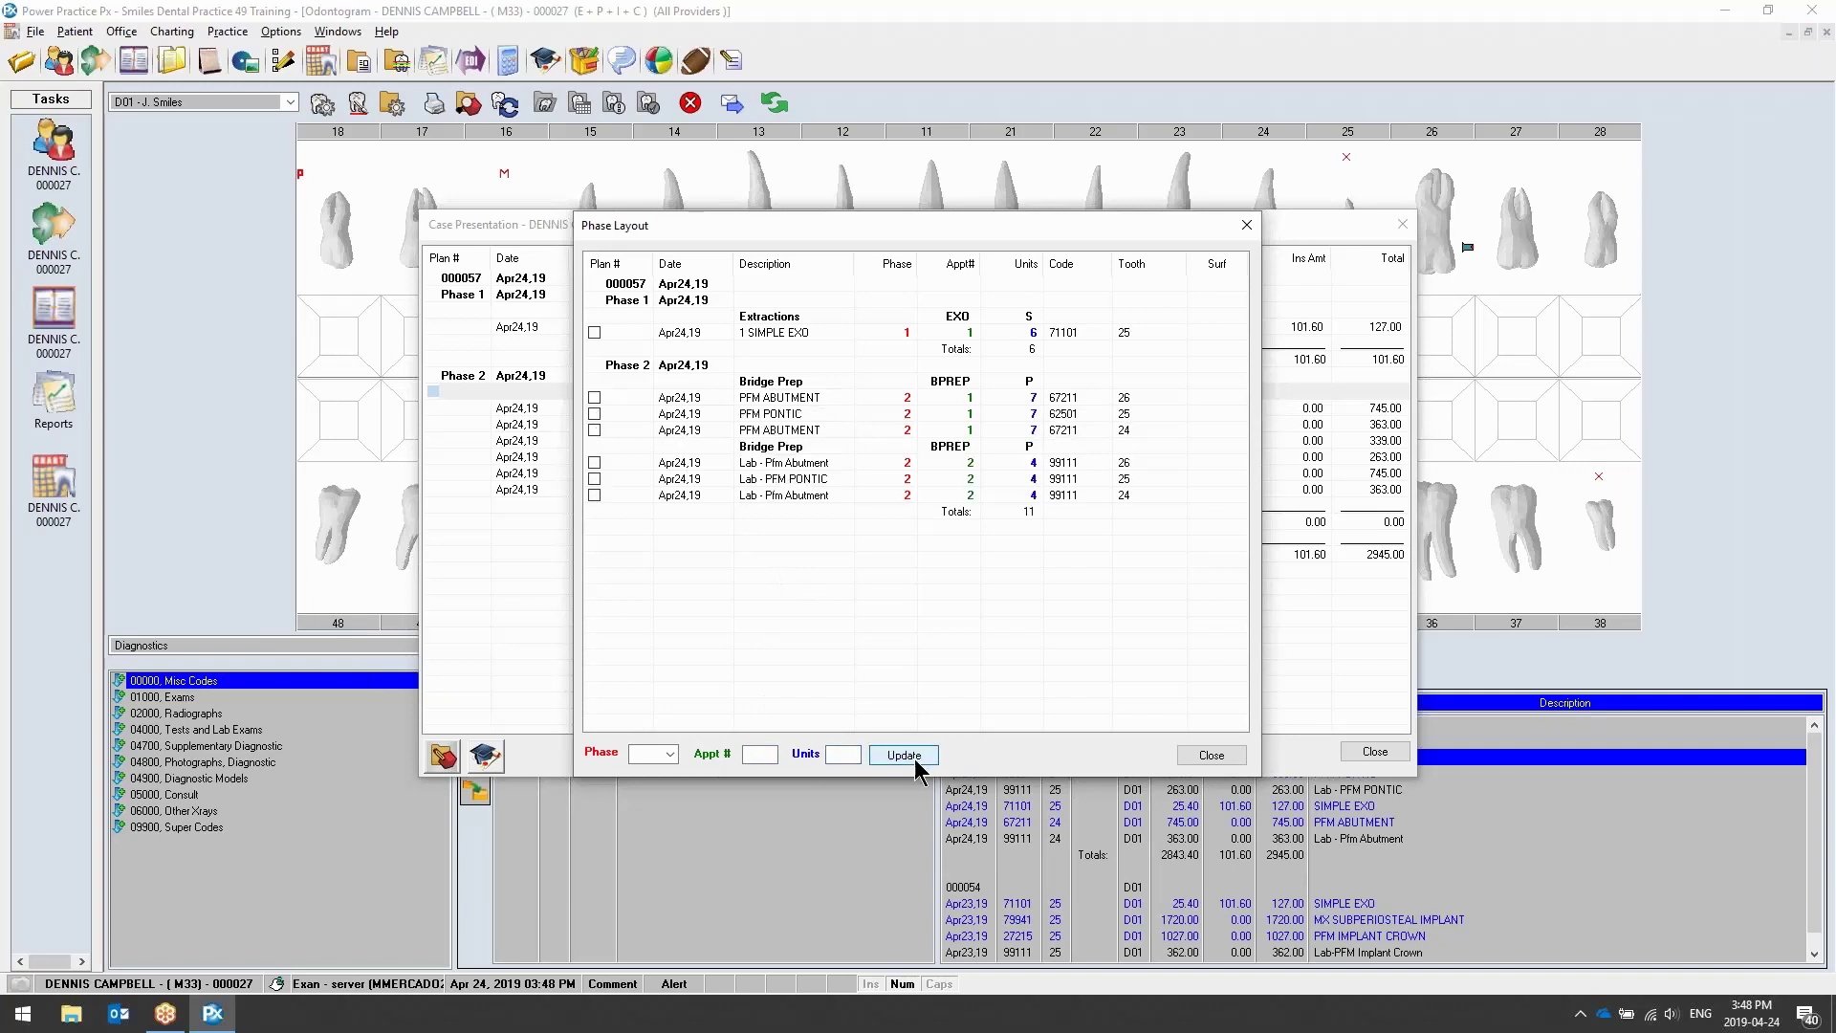
click(1220, 758)
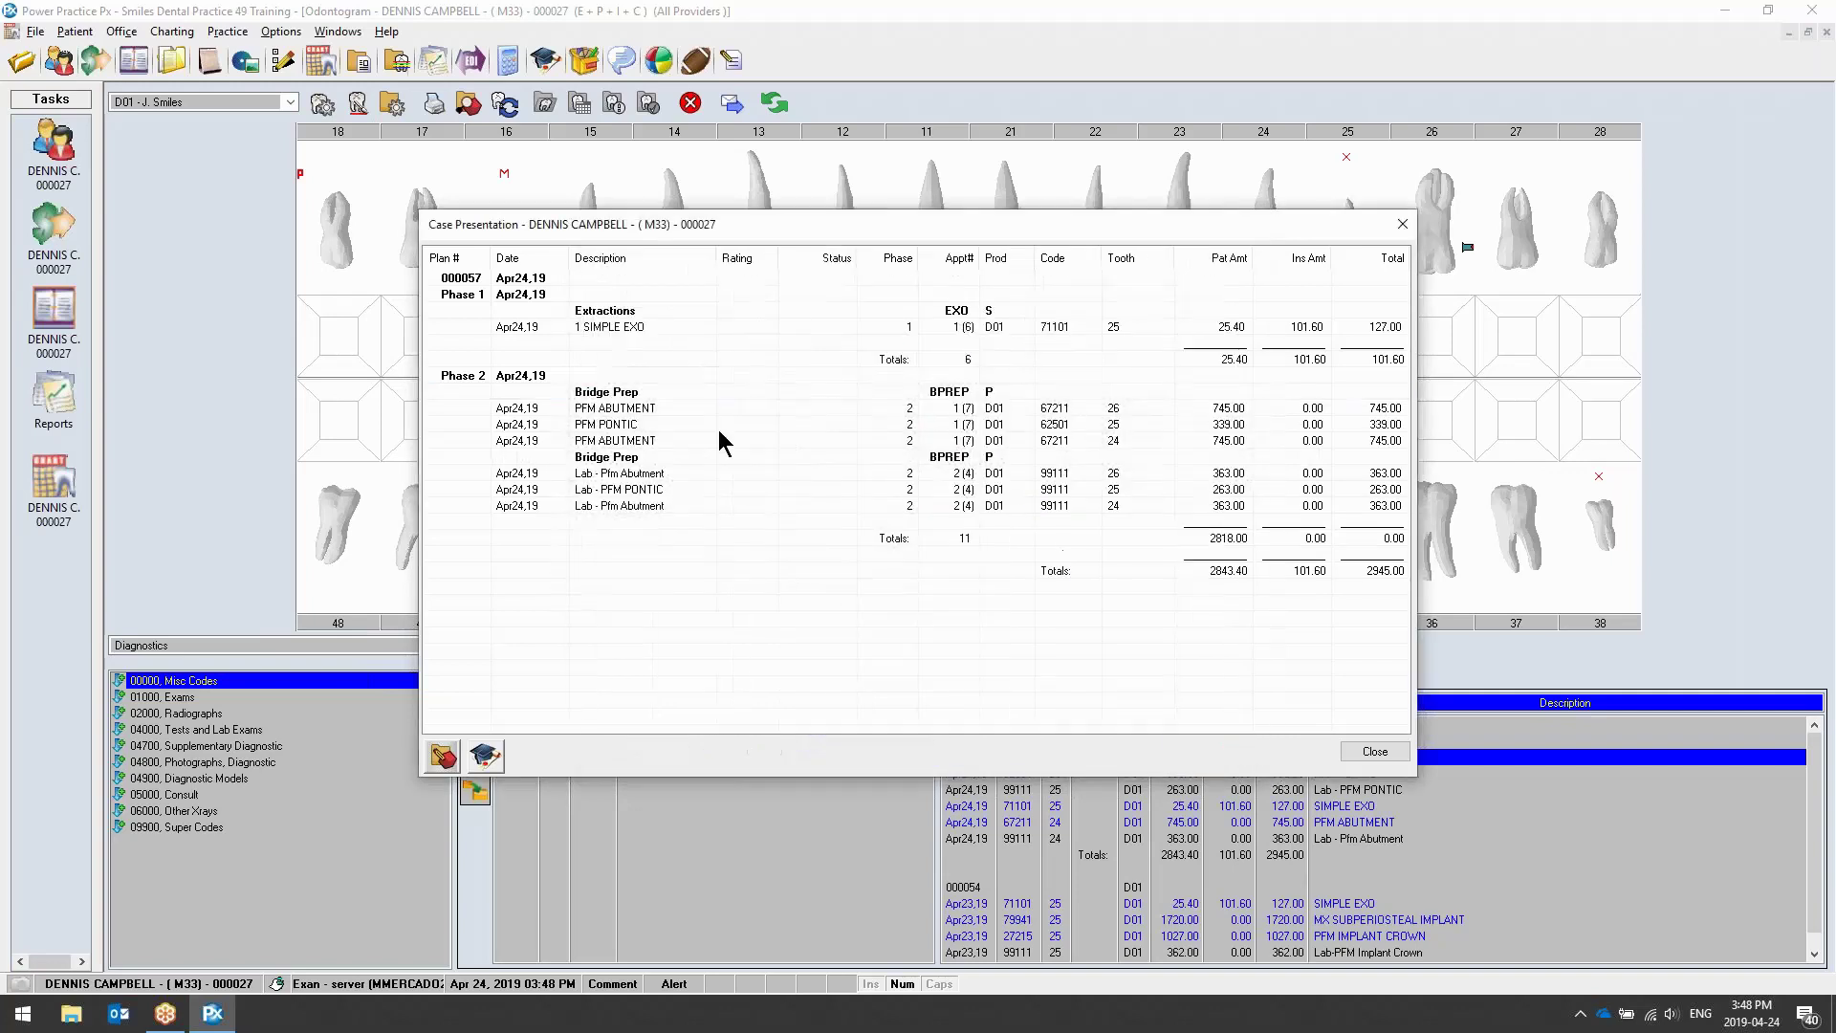
Change the code of phase 2's second appointment to BRINS (Bridge Insert)
click(633, 456)
right_click(633, 456)
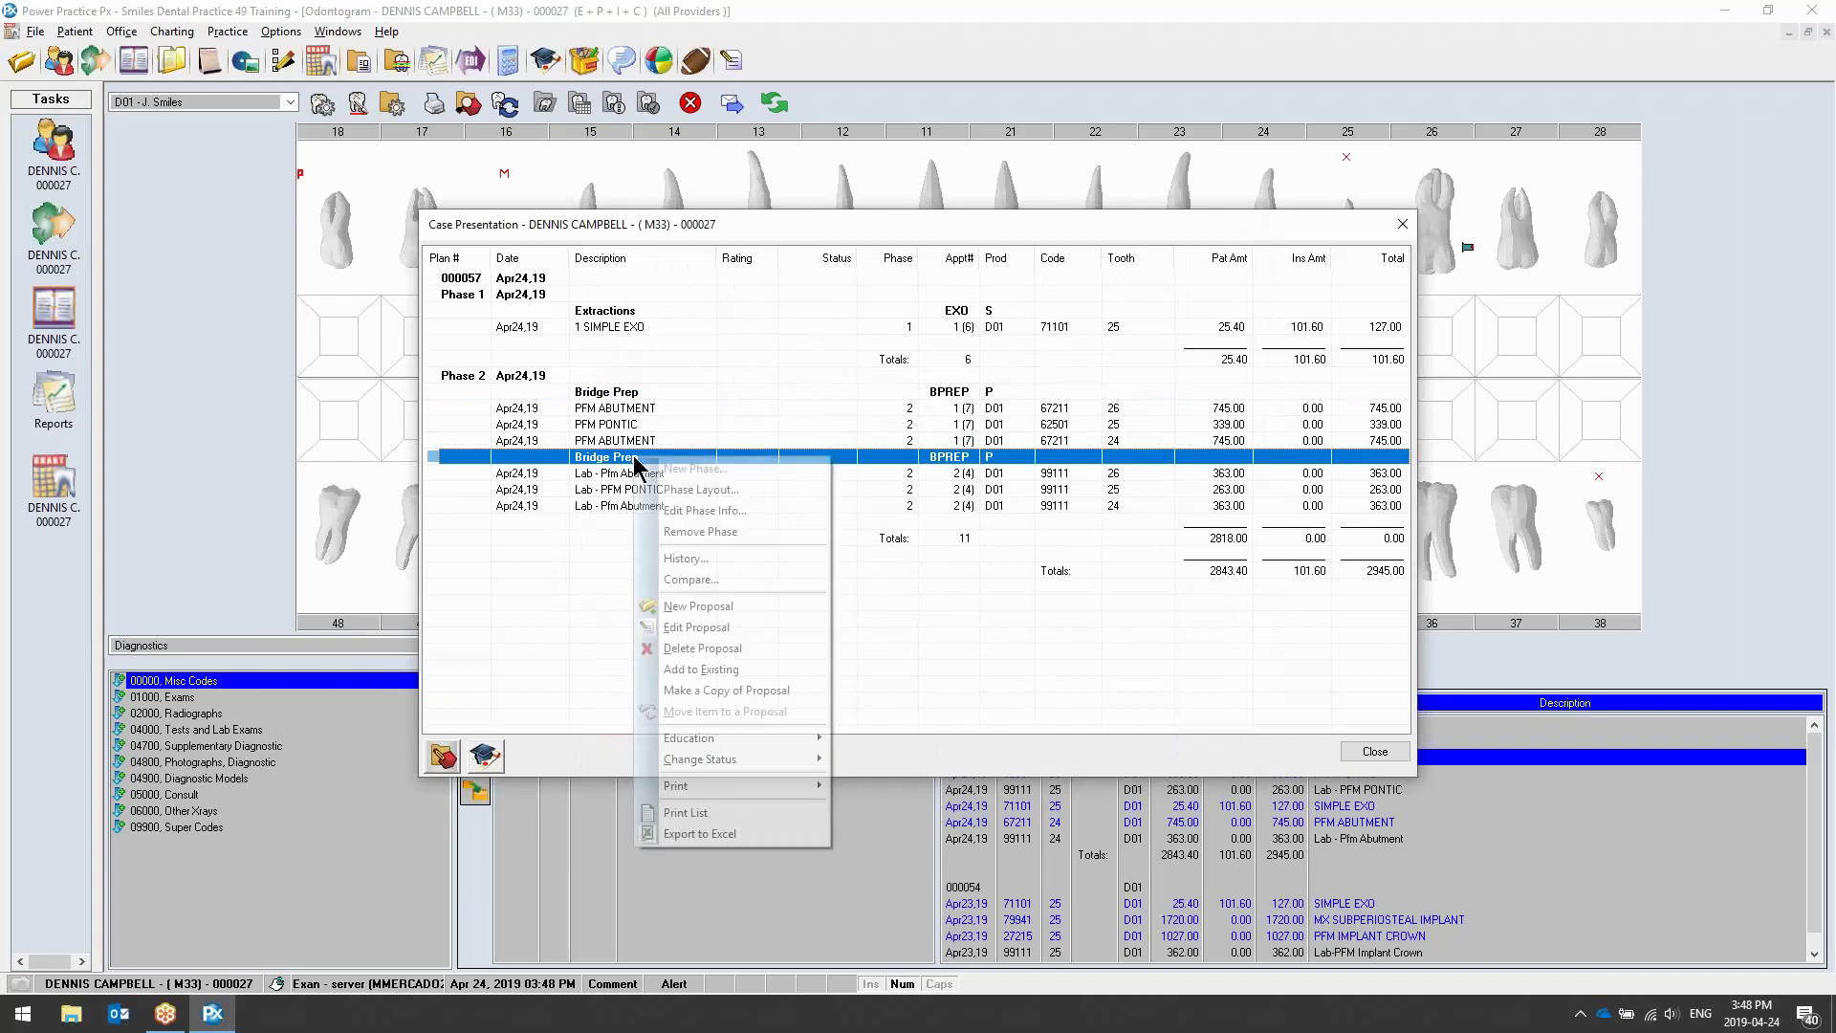
click(753, 511)
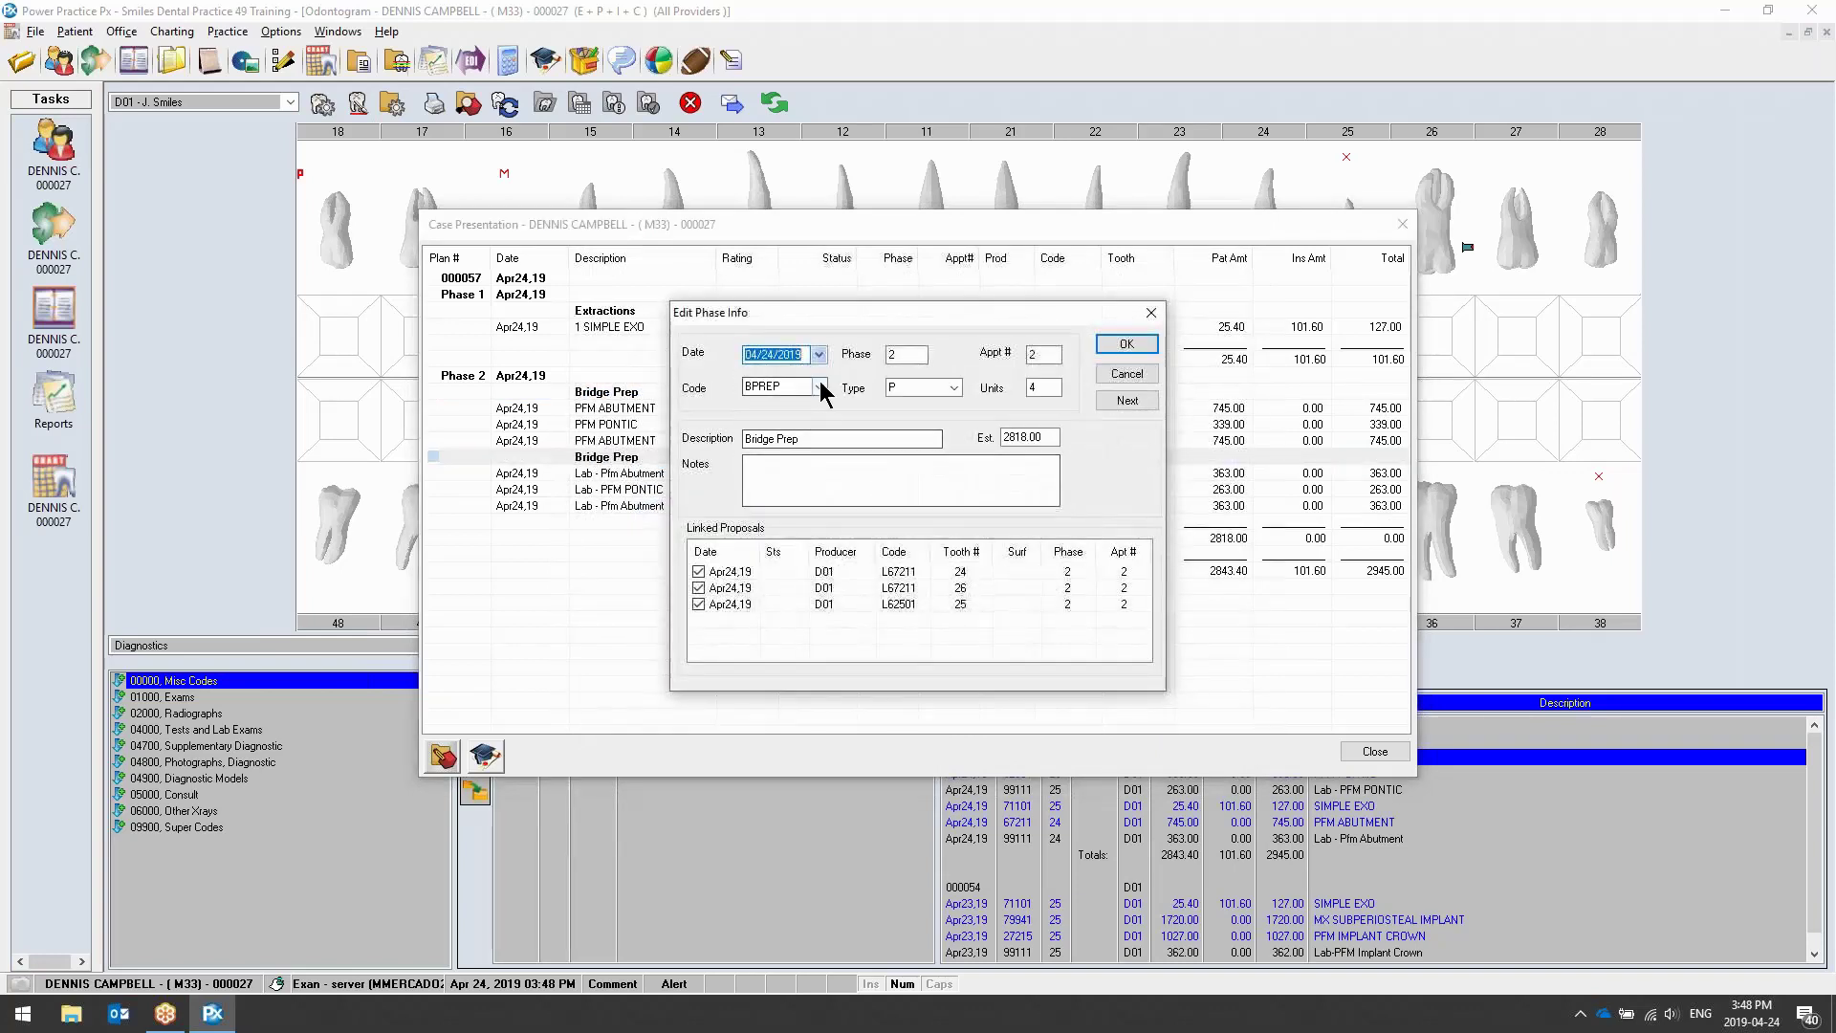
click(819, 384)
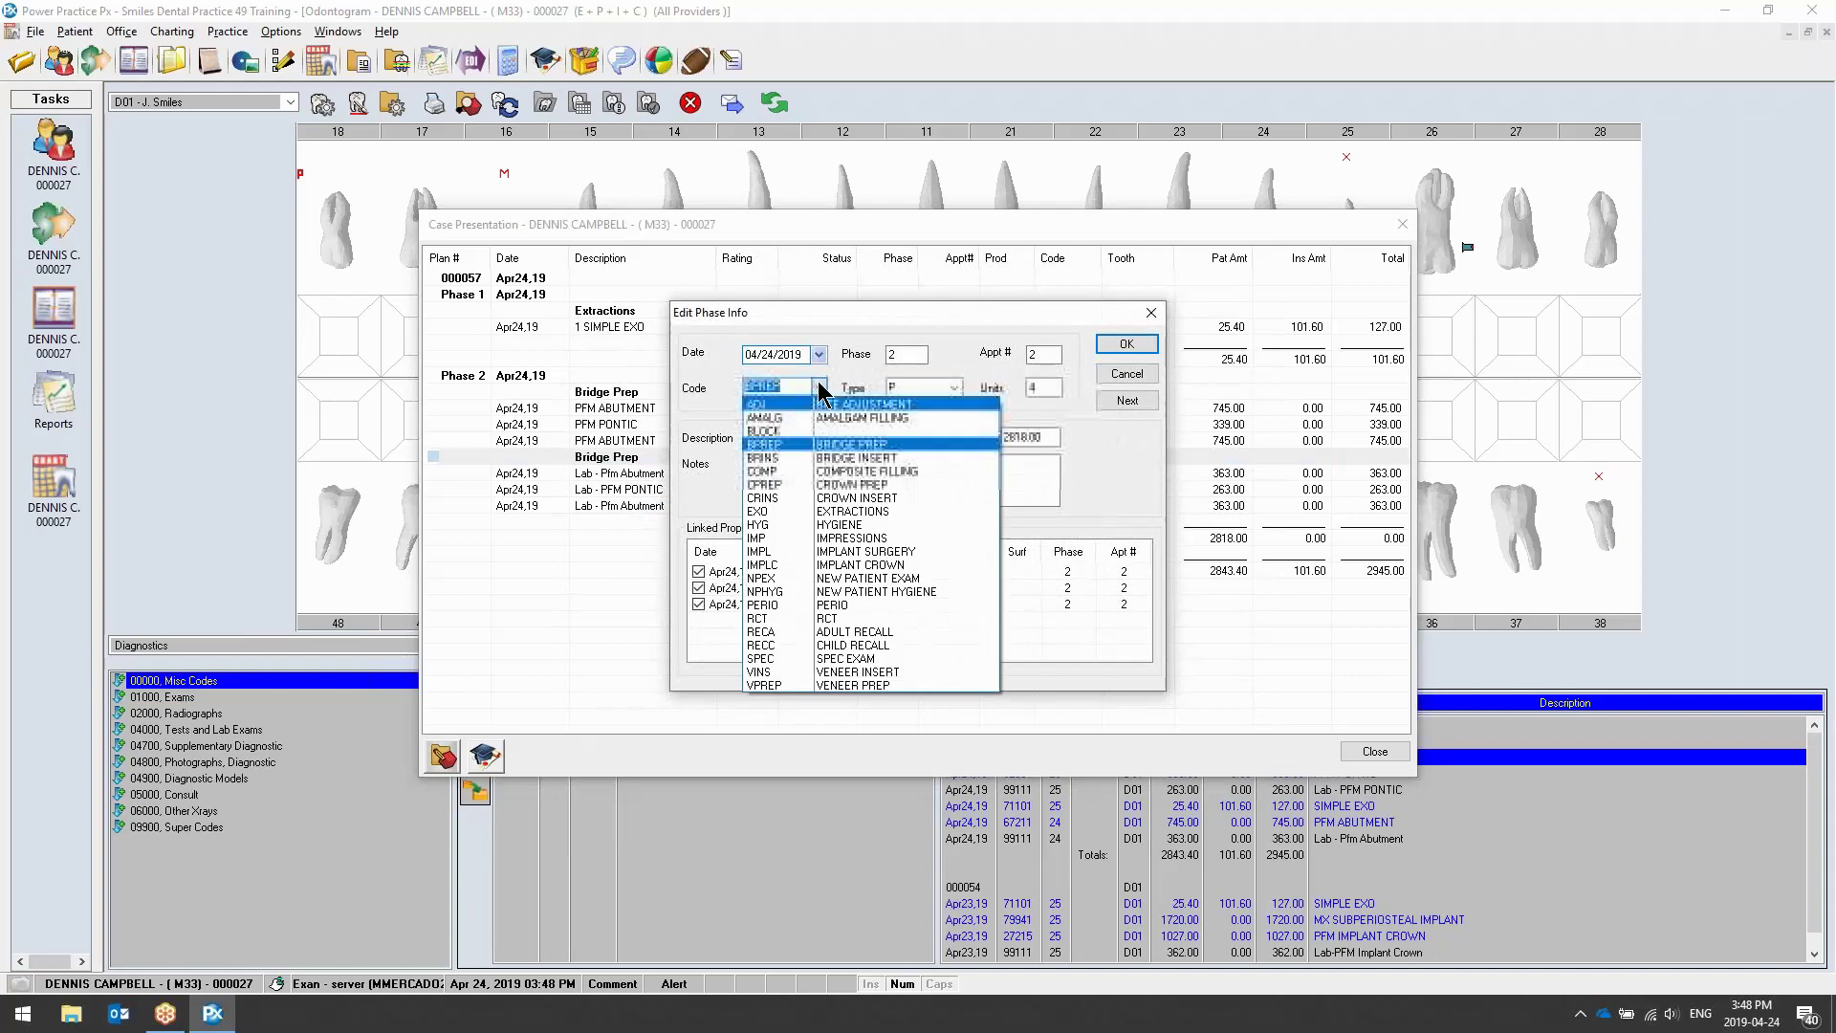
click(816, 456)
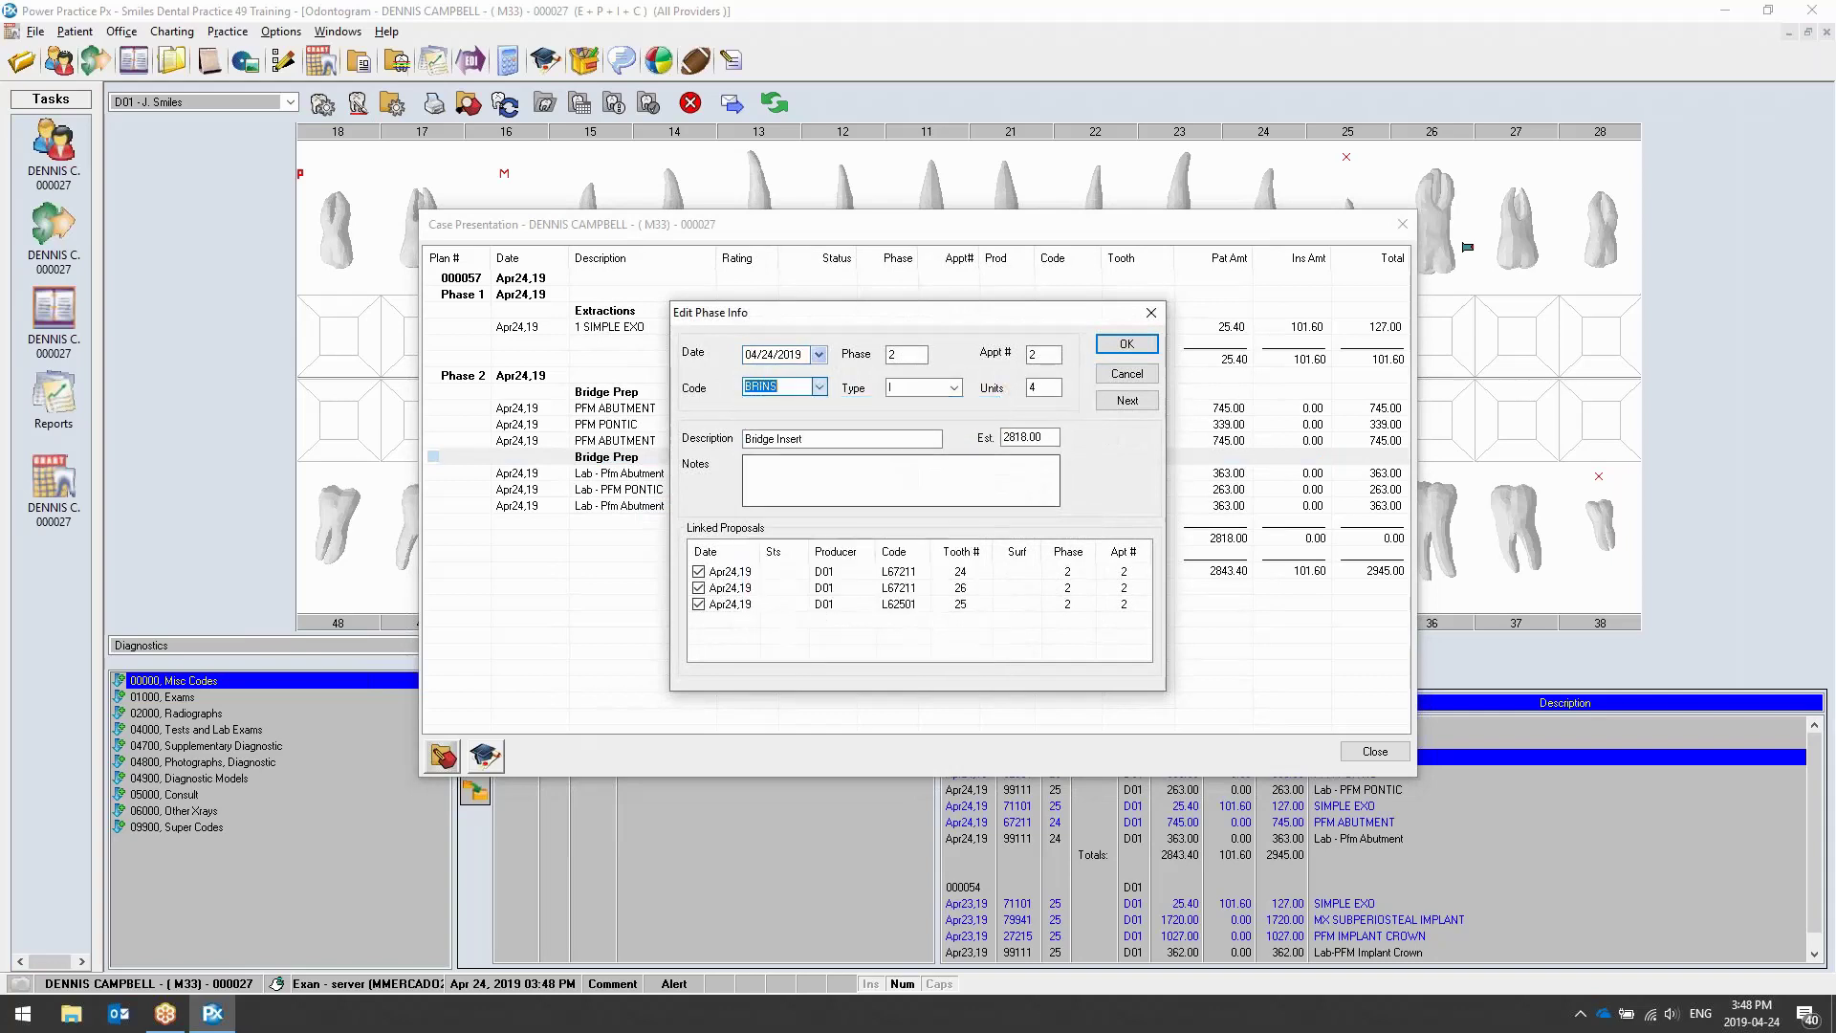
click(1121, 346)
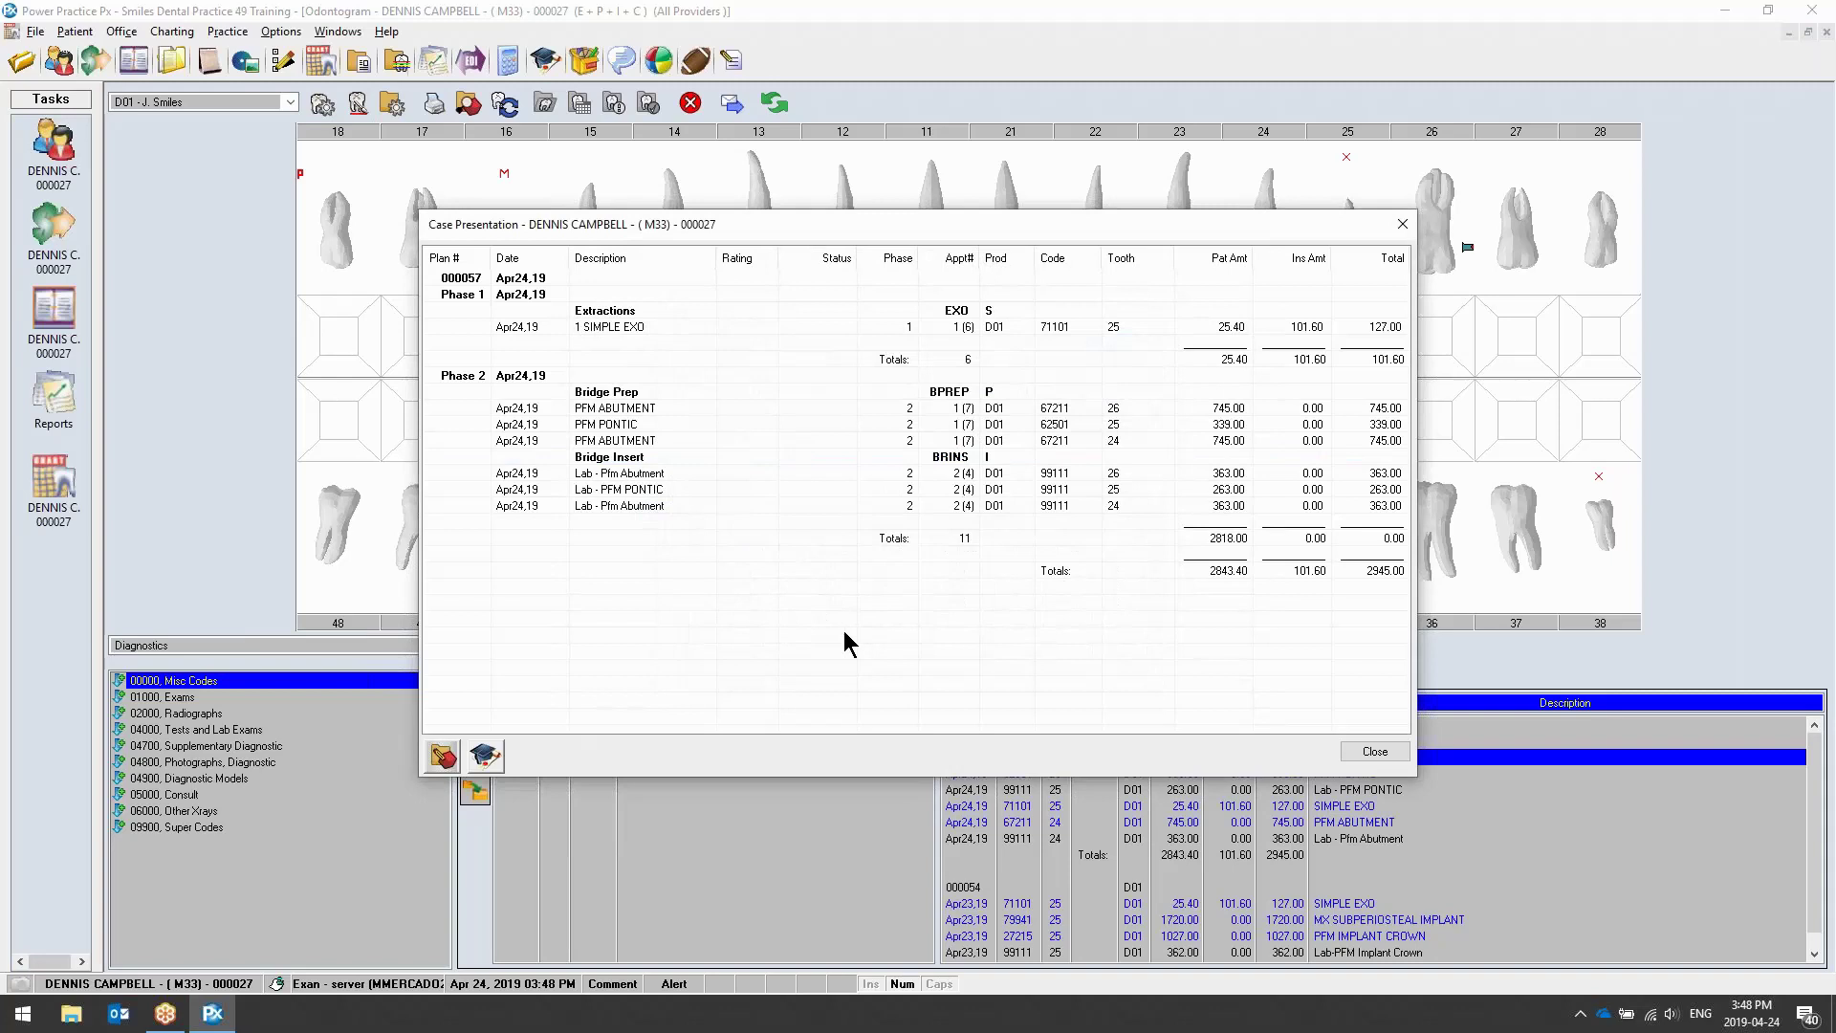
Mark the SIMPLE EXO on tooth 25 and the PFM abutment with its lab item on tooth 26 as Accepted, without sending an estimate or pre-authorization
click(629, 325)
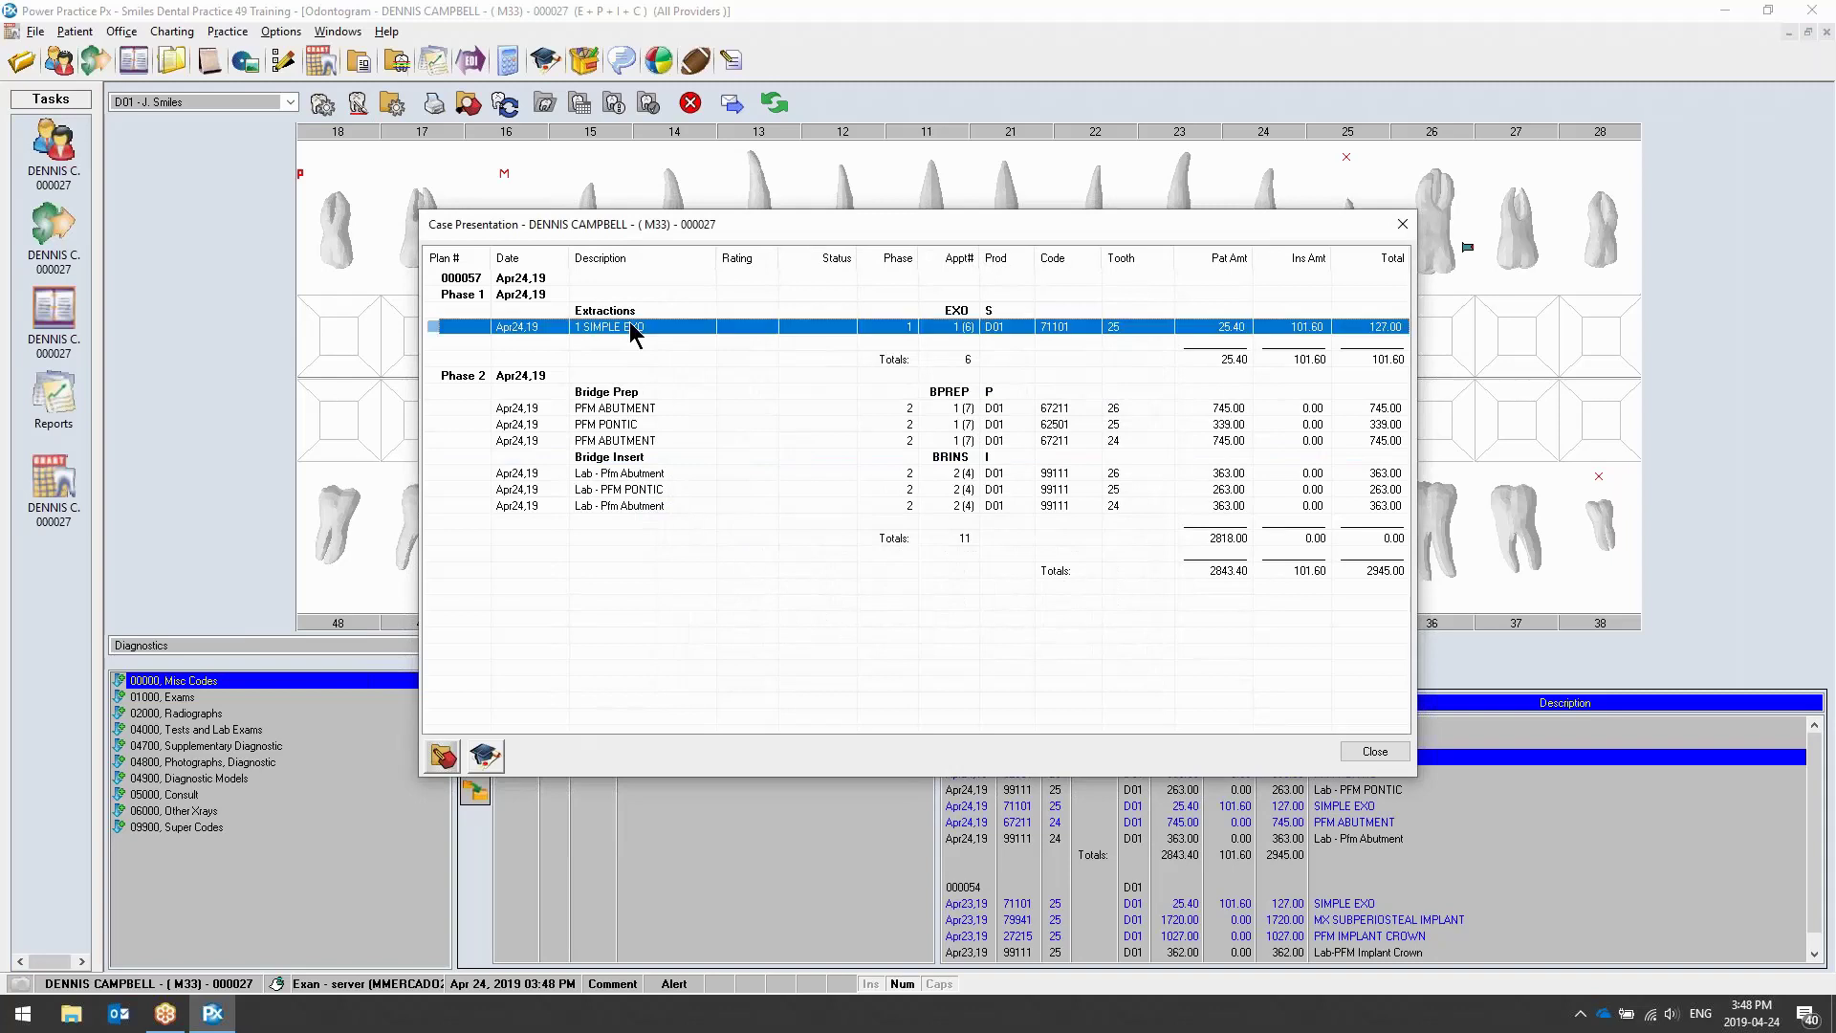
click(650, 406)
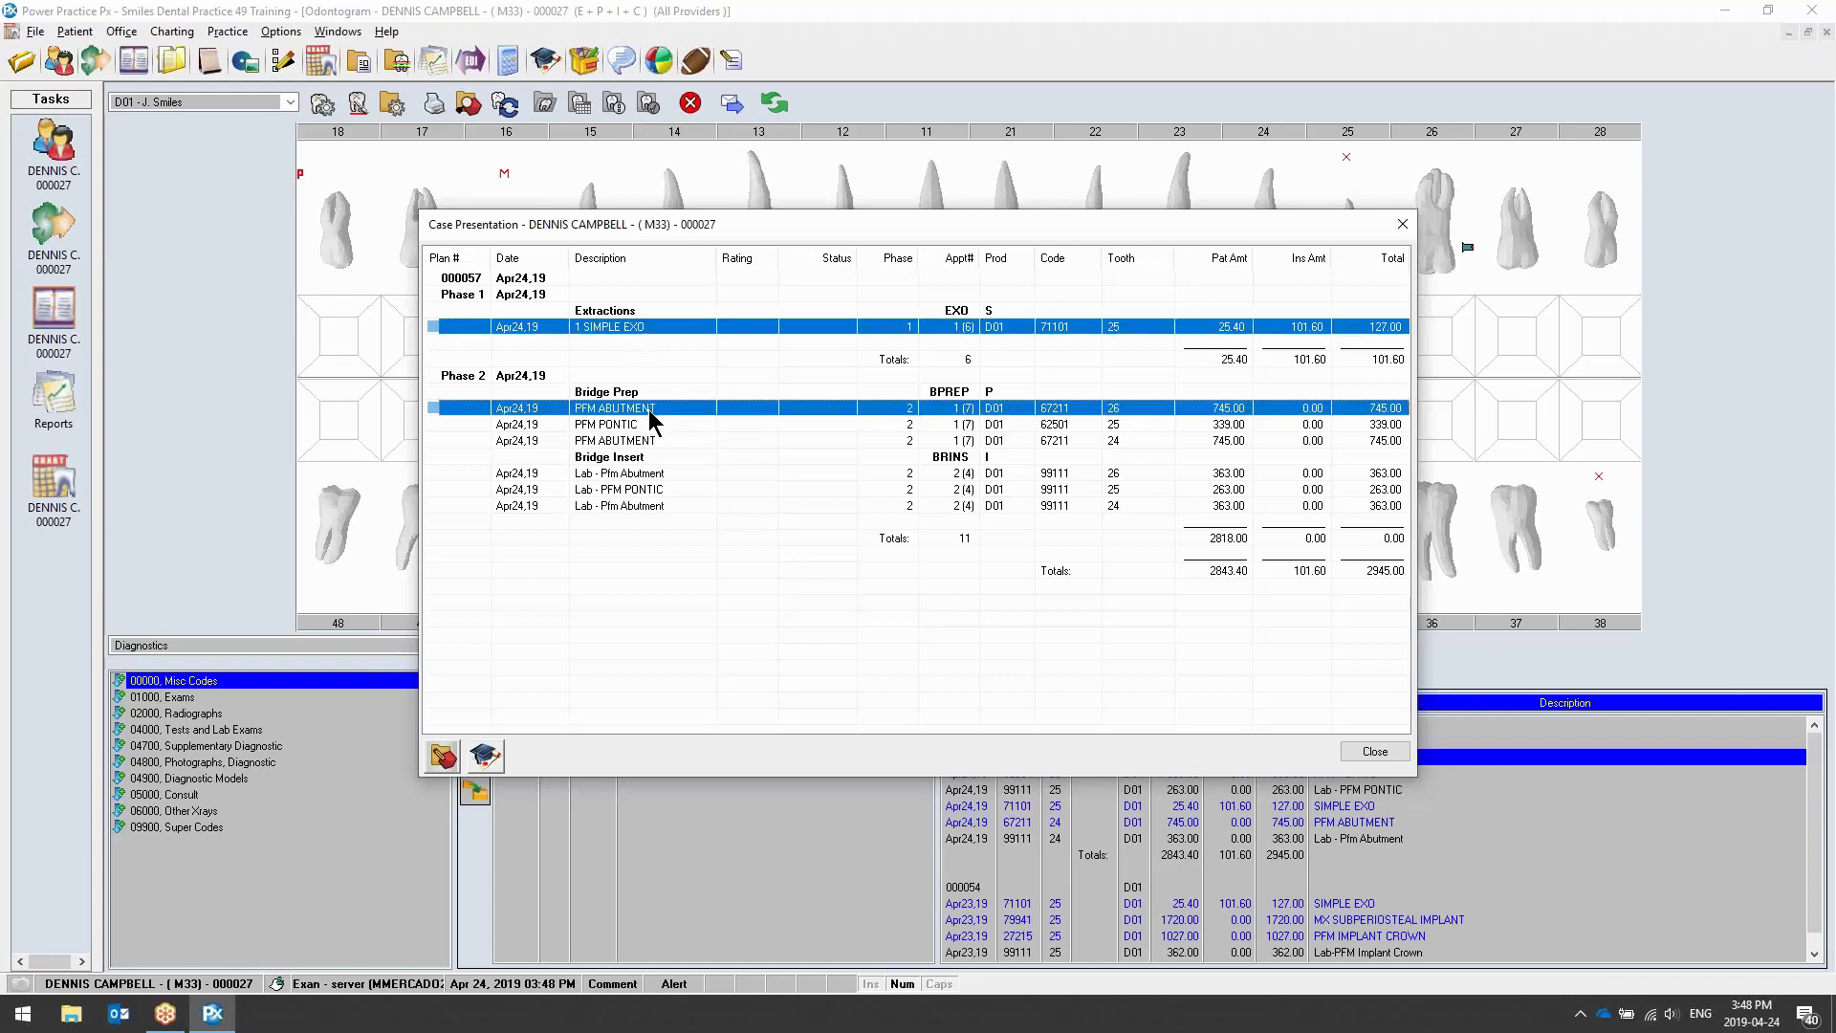
click(656, 474)
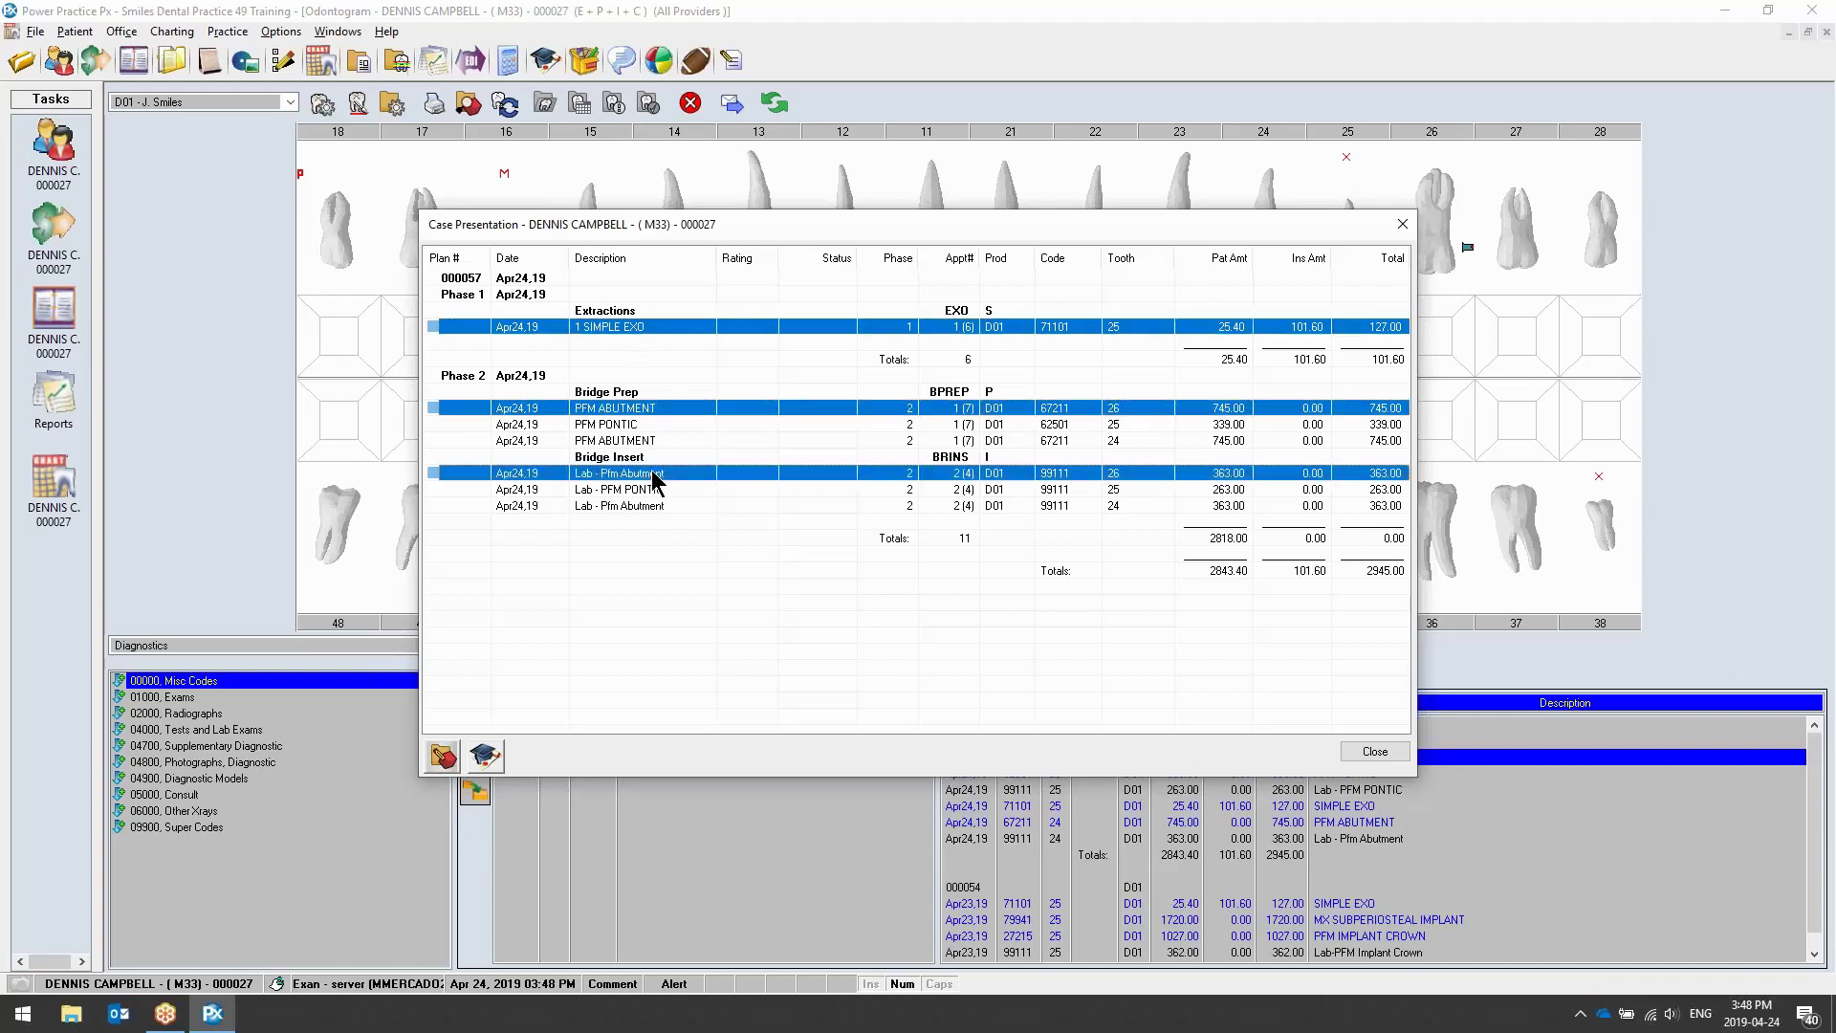
right_click(656, 474)
mouse_move(756, 773)
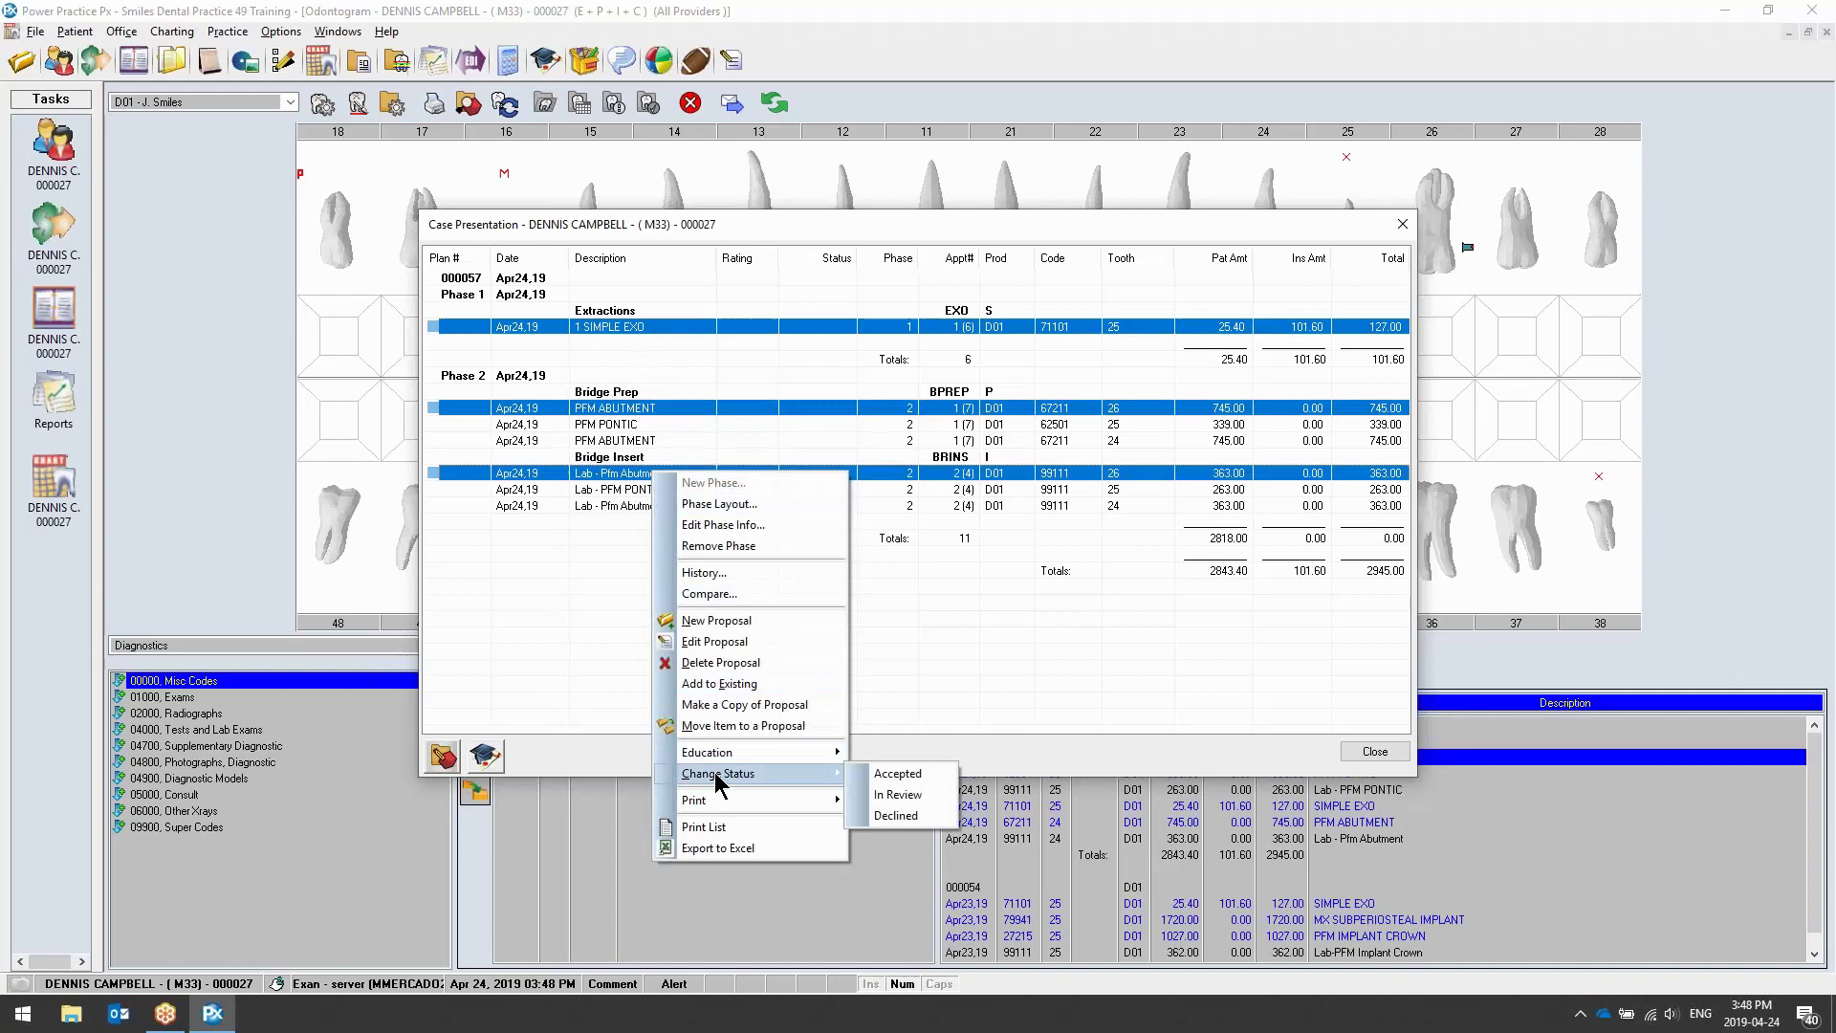
click(889, 774)
click(985, 574)
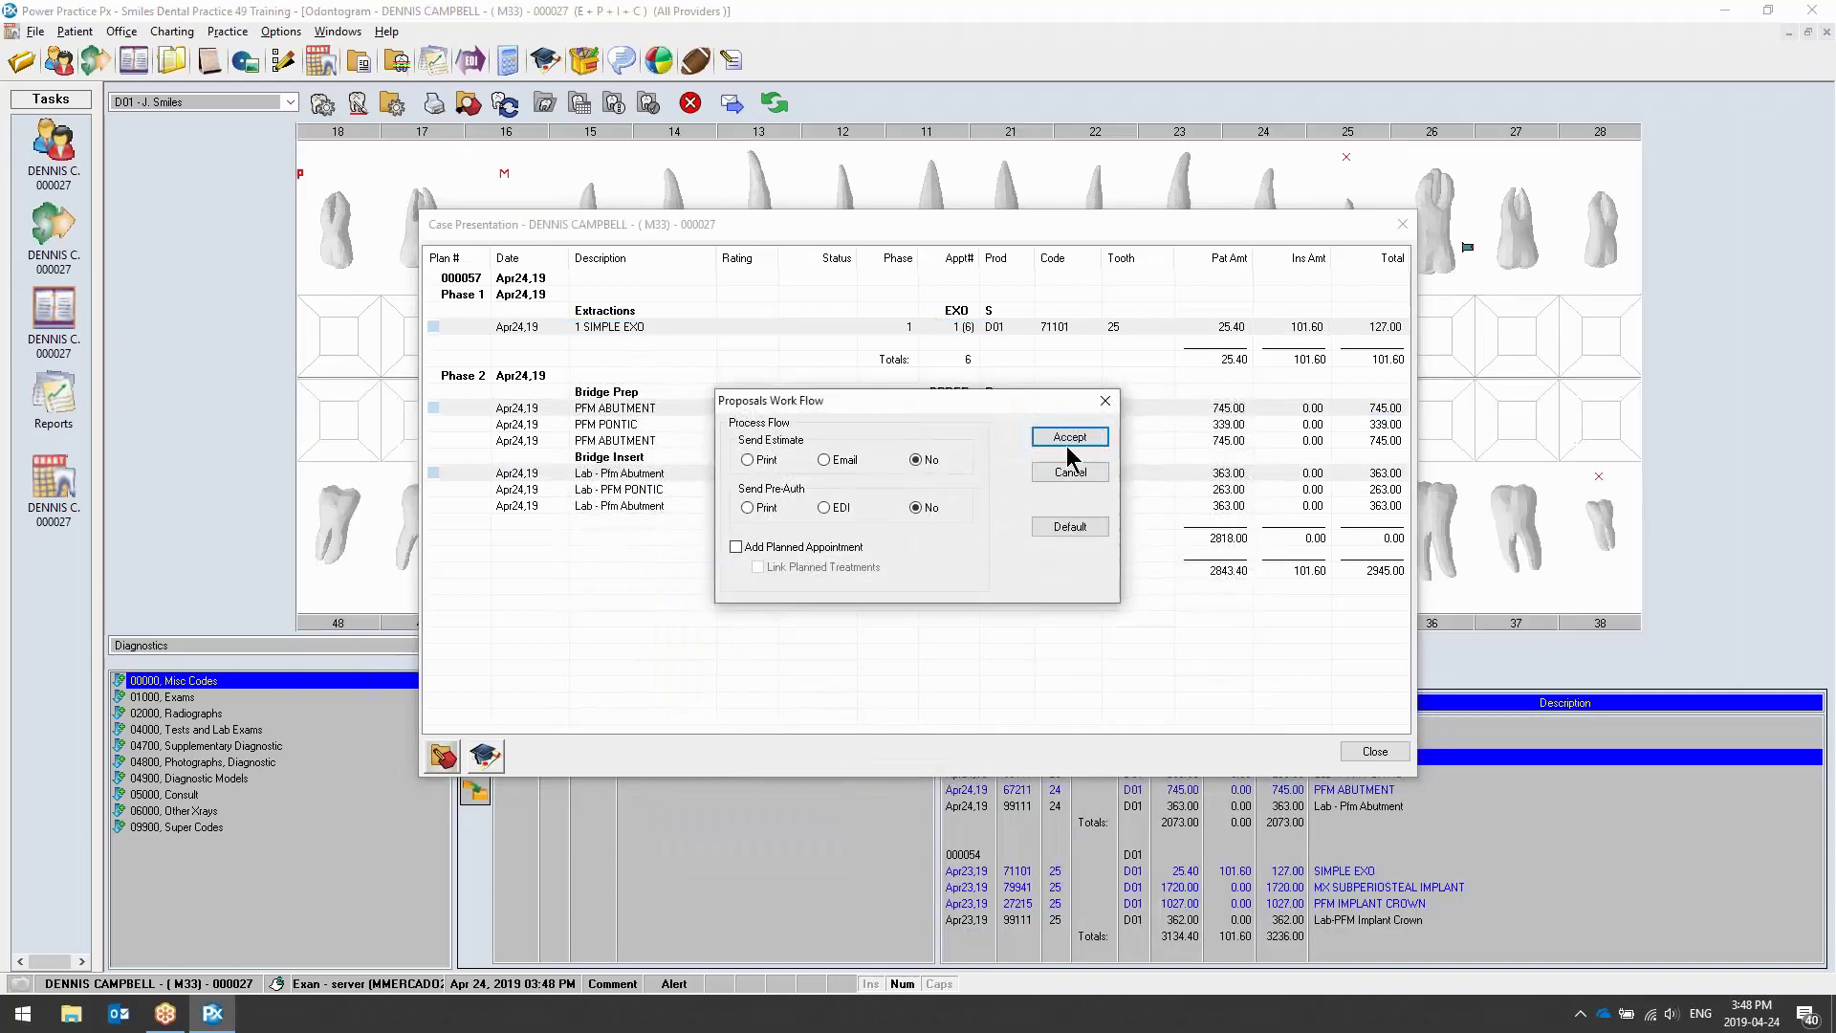
click(1069, 437)
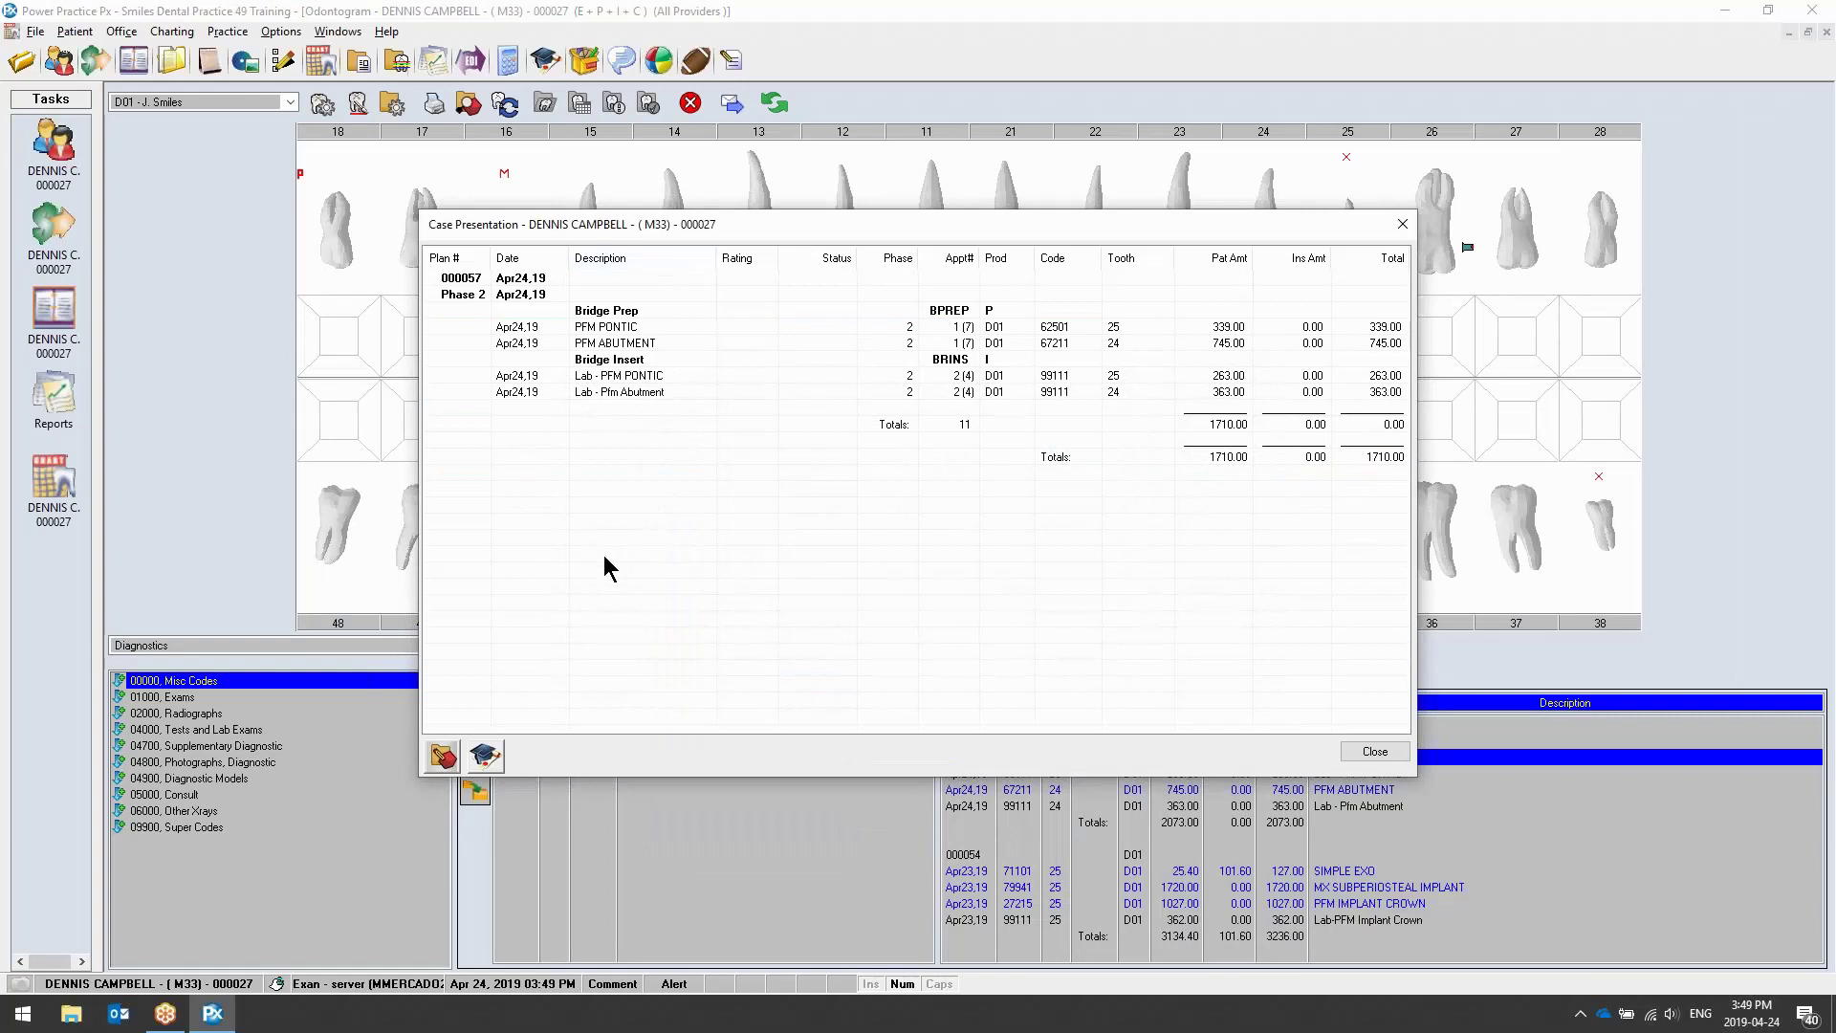
Review the case history of the April 24, 2019 proposal, including its accepted items
right_click(696, 371)
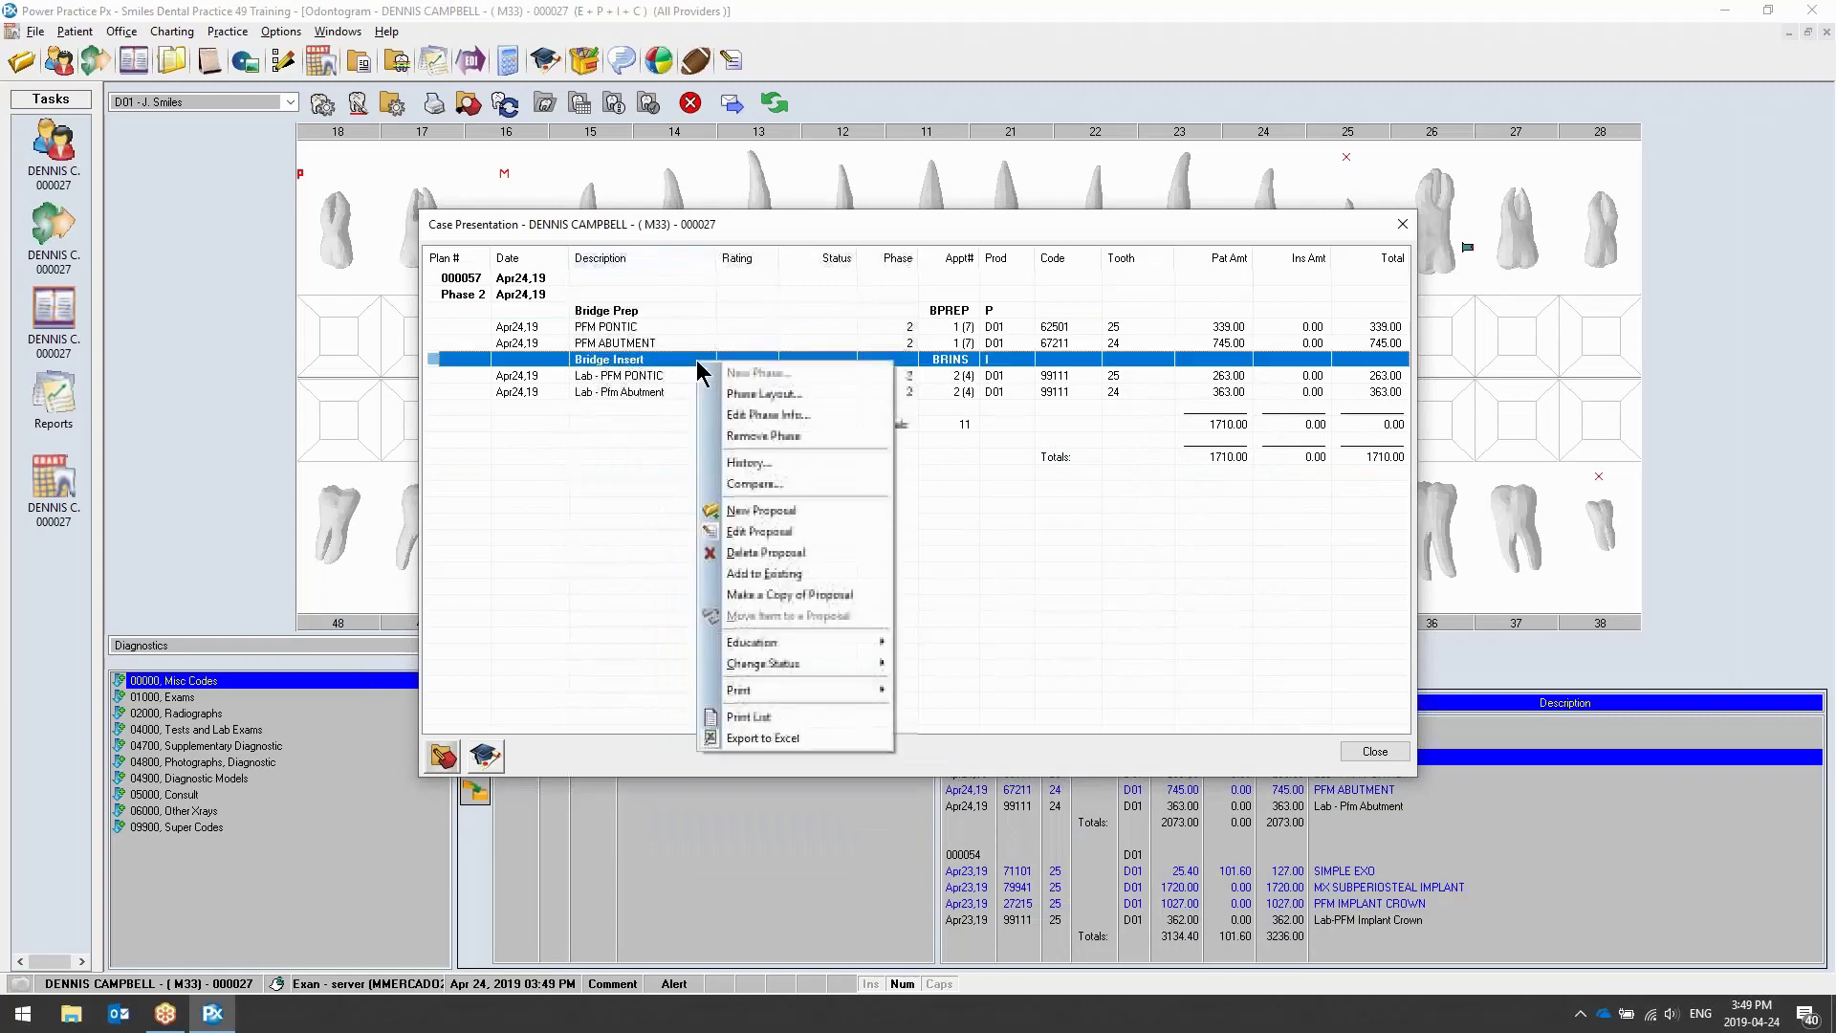
click(788, 465)
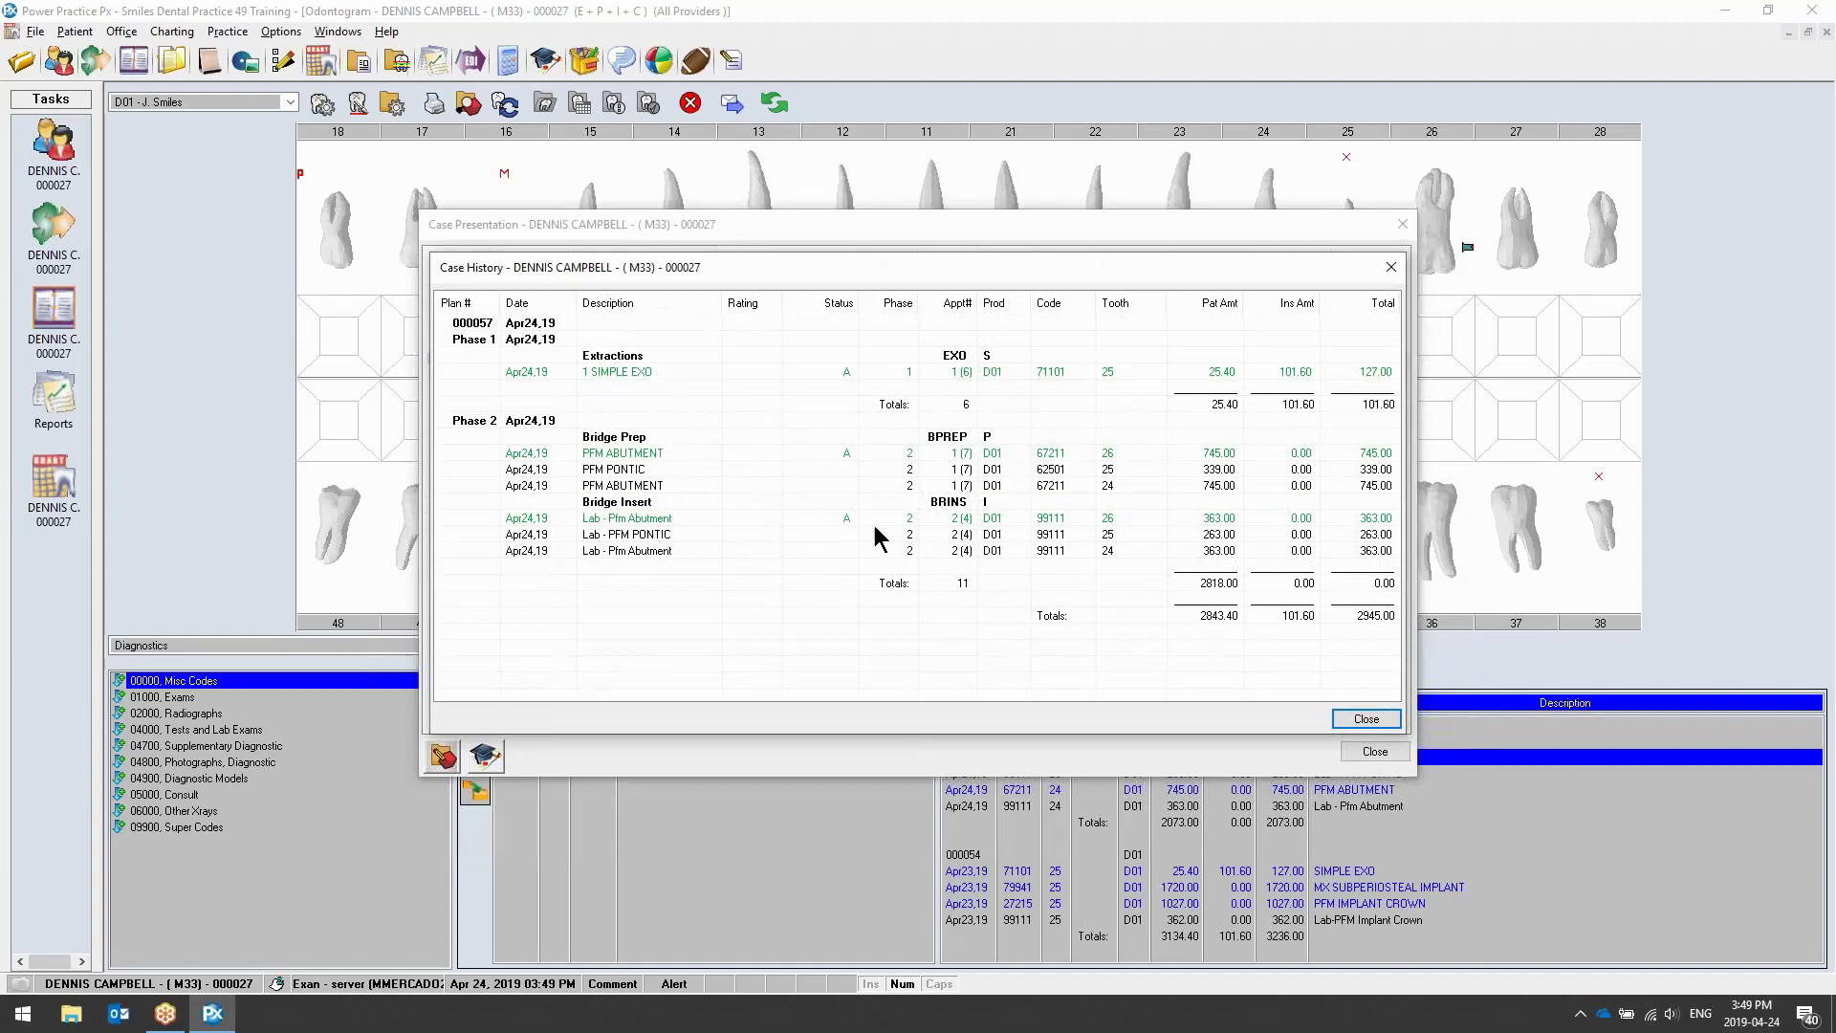
click(1370, 719)
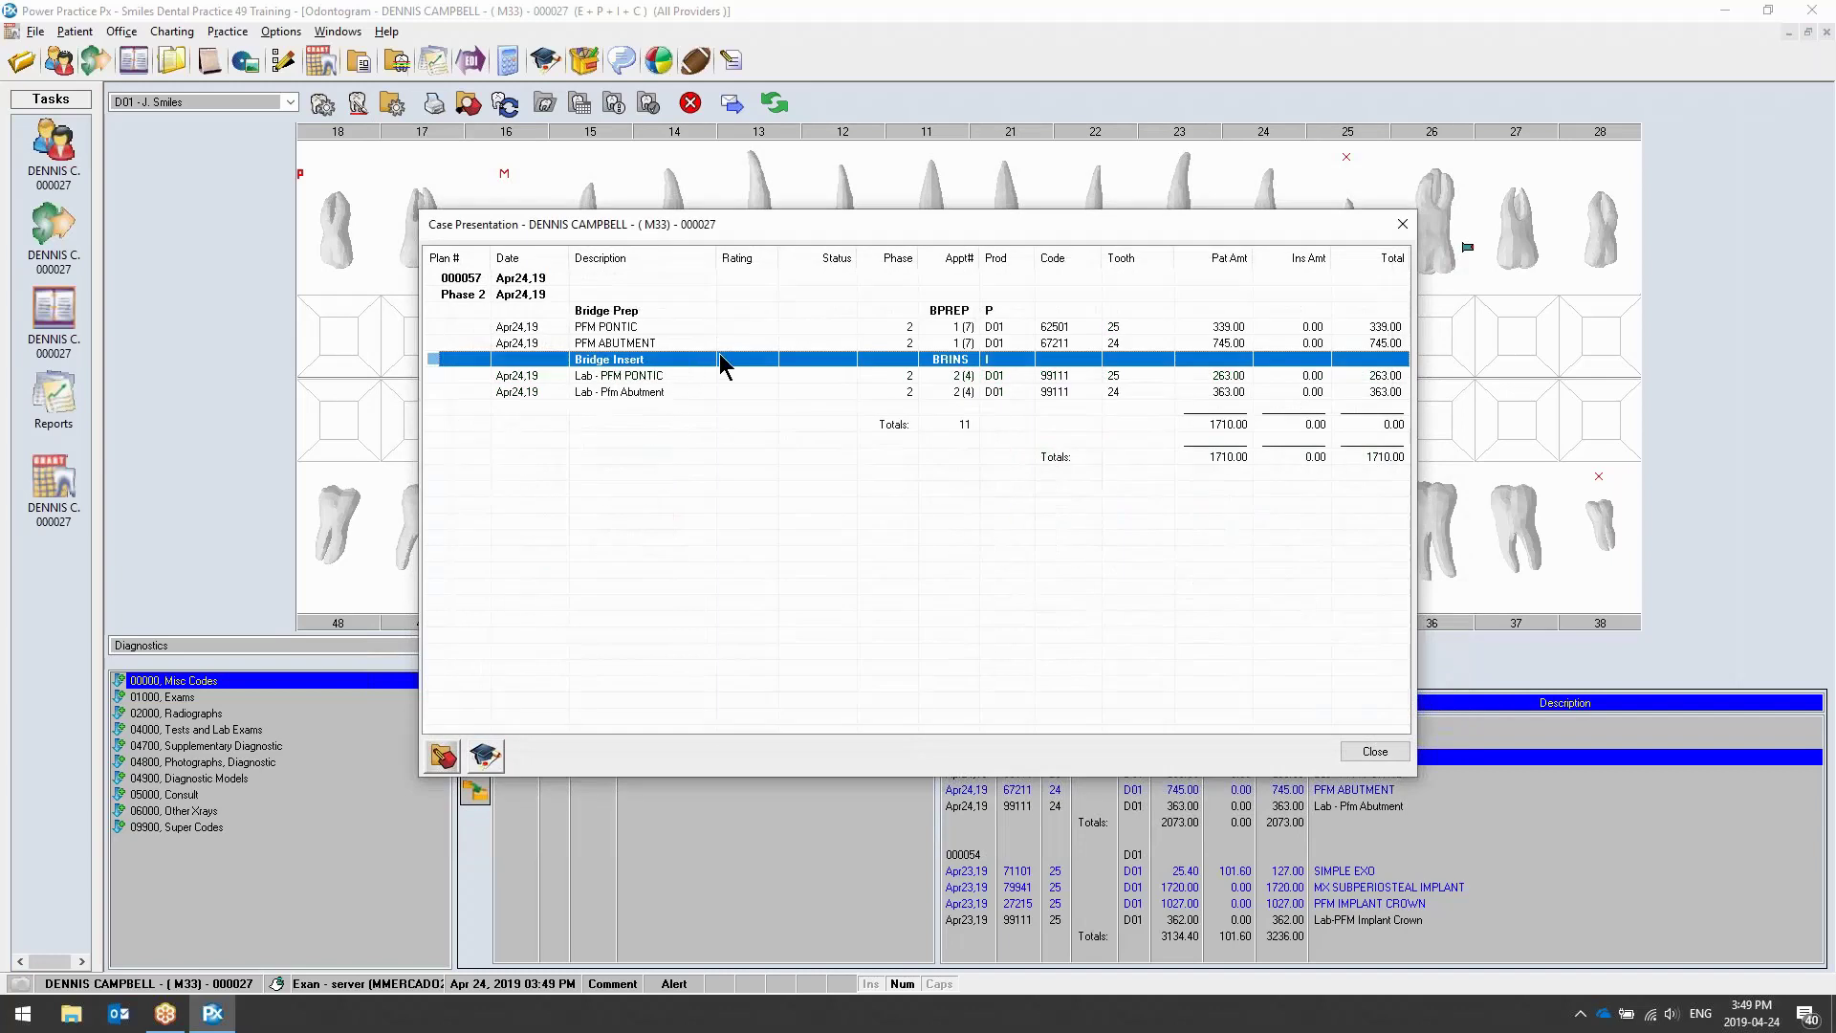
Compare proposal 000054 with proposal 000057 side by side, with history shown
right_click(724, 366)
click(777, 483)
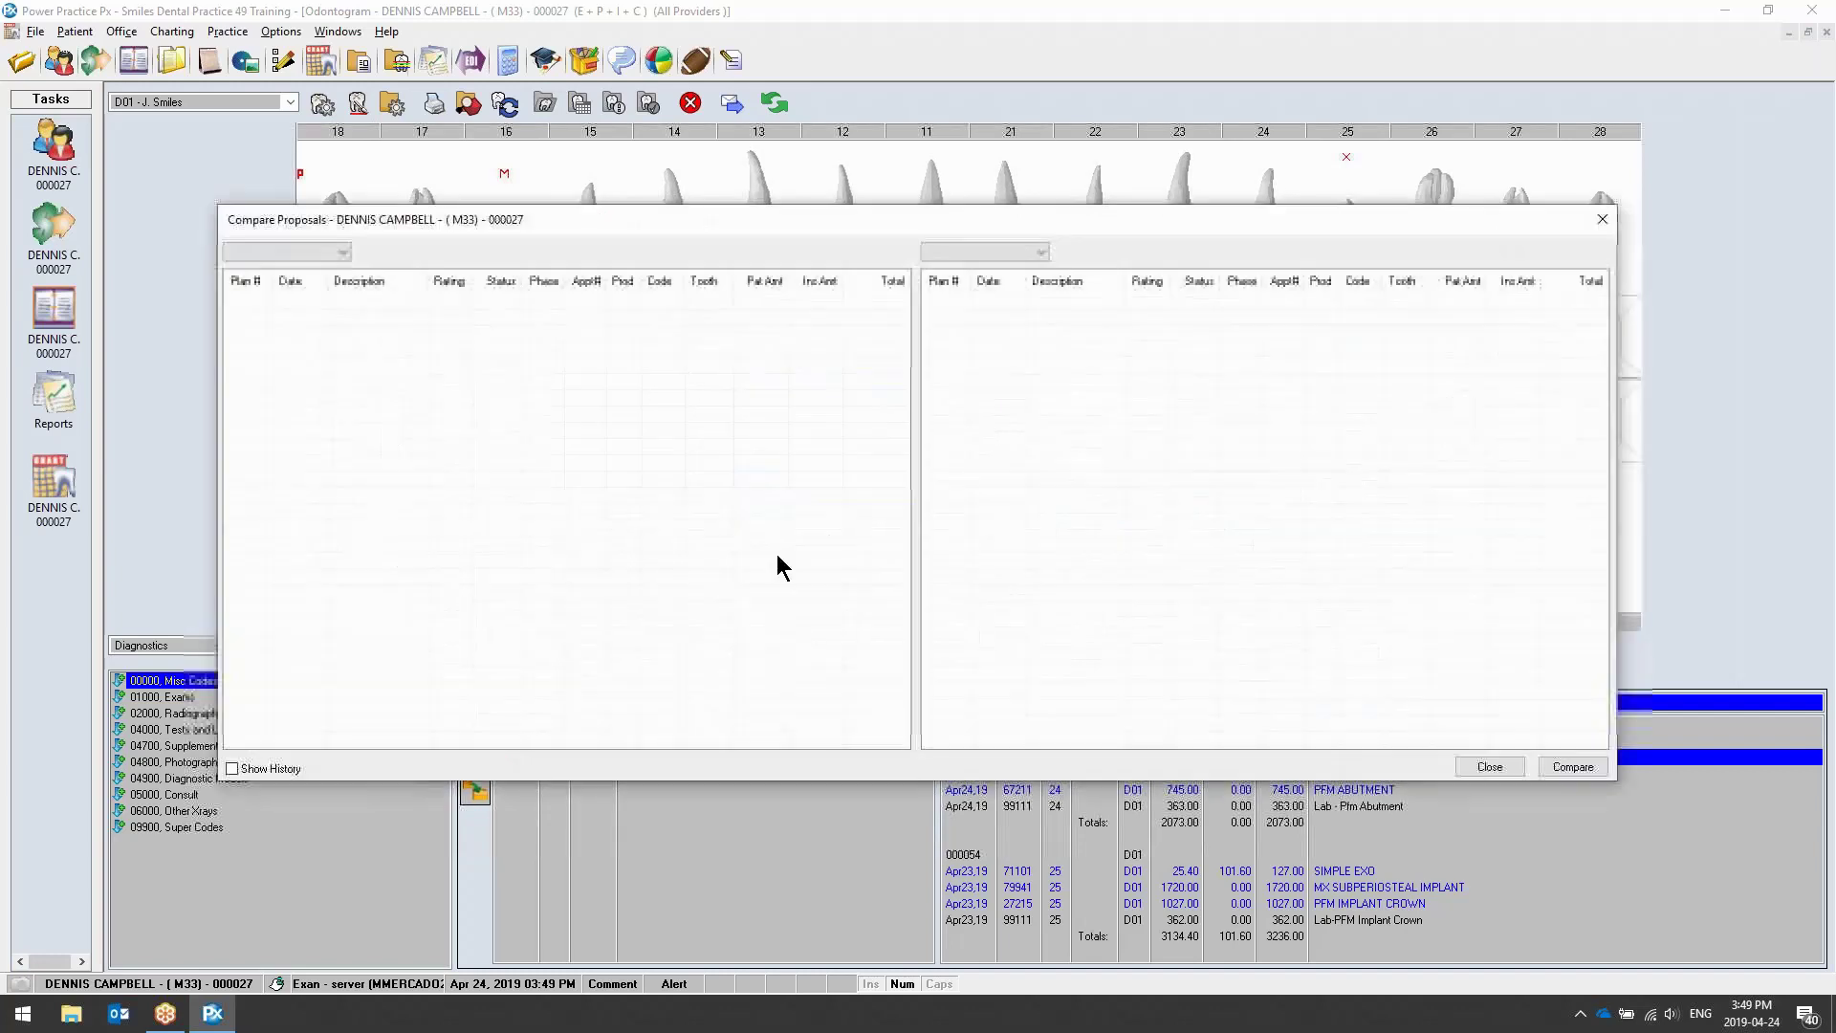
click(342, 252)
click(336, 267)
click(1040, 251)
click(1027, 279)
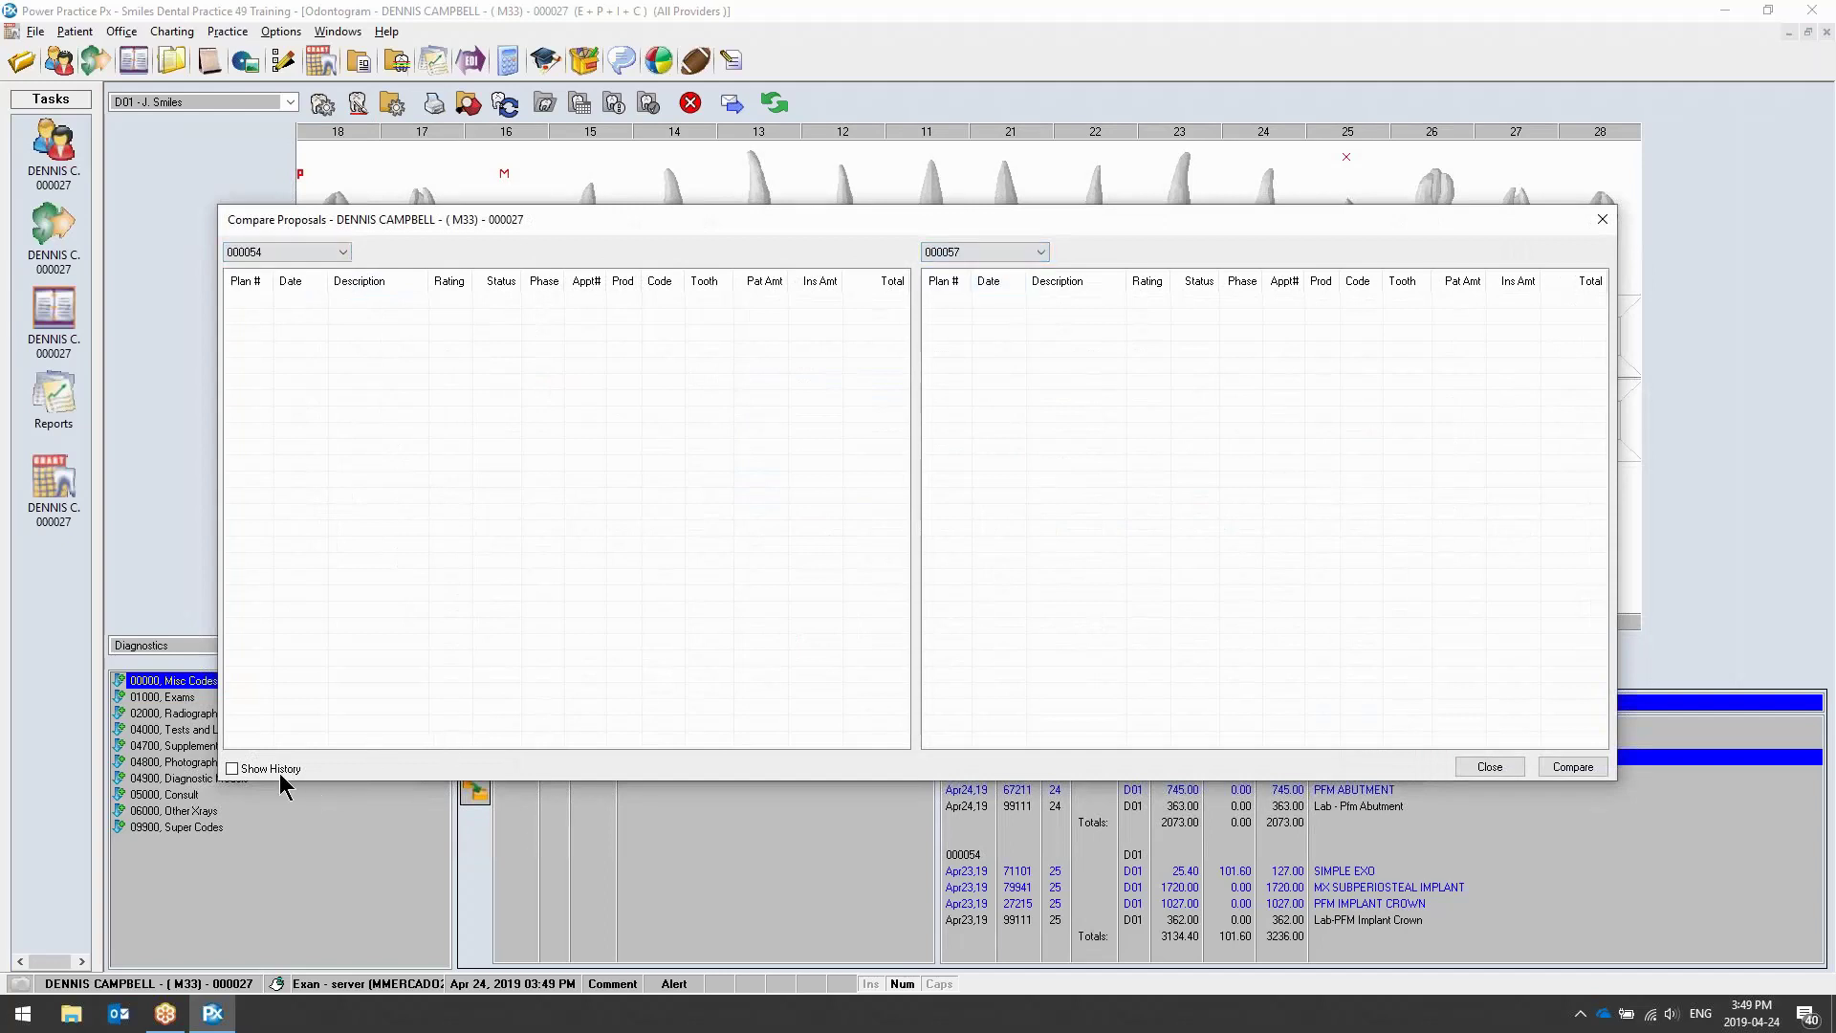
click(1571, 766)
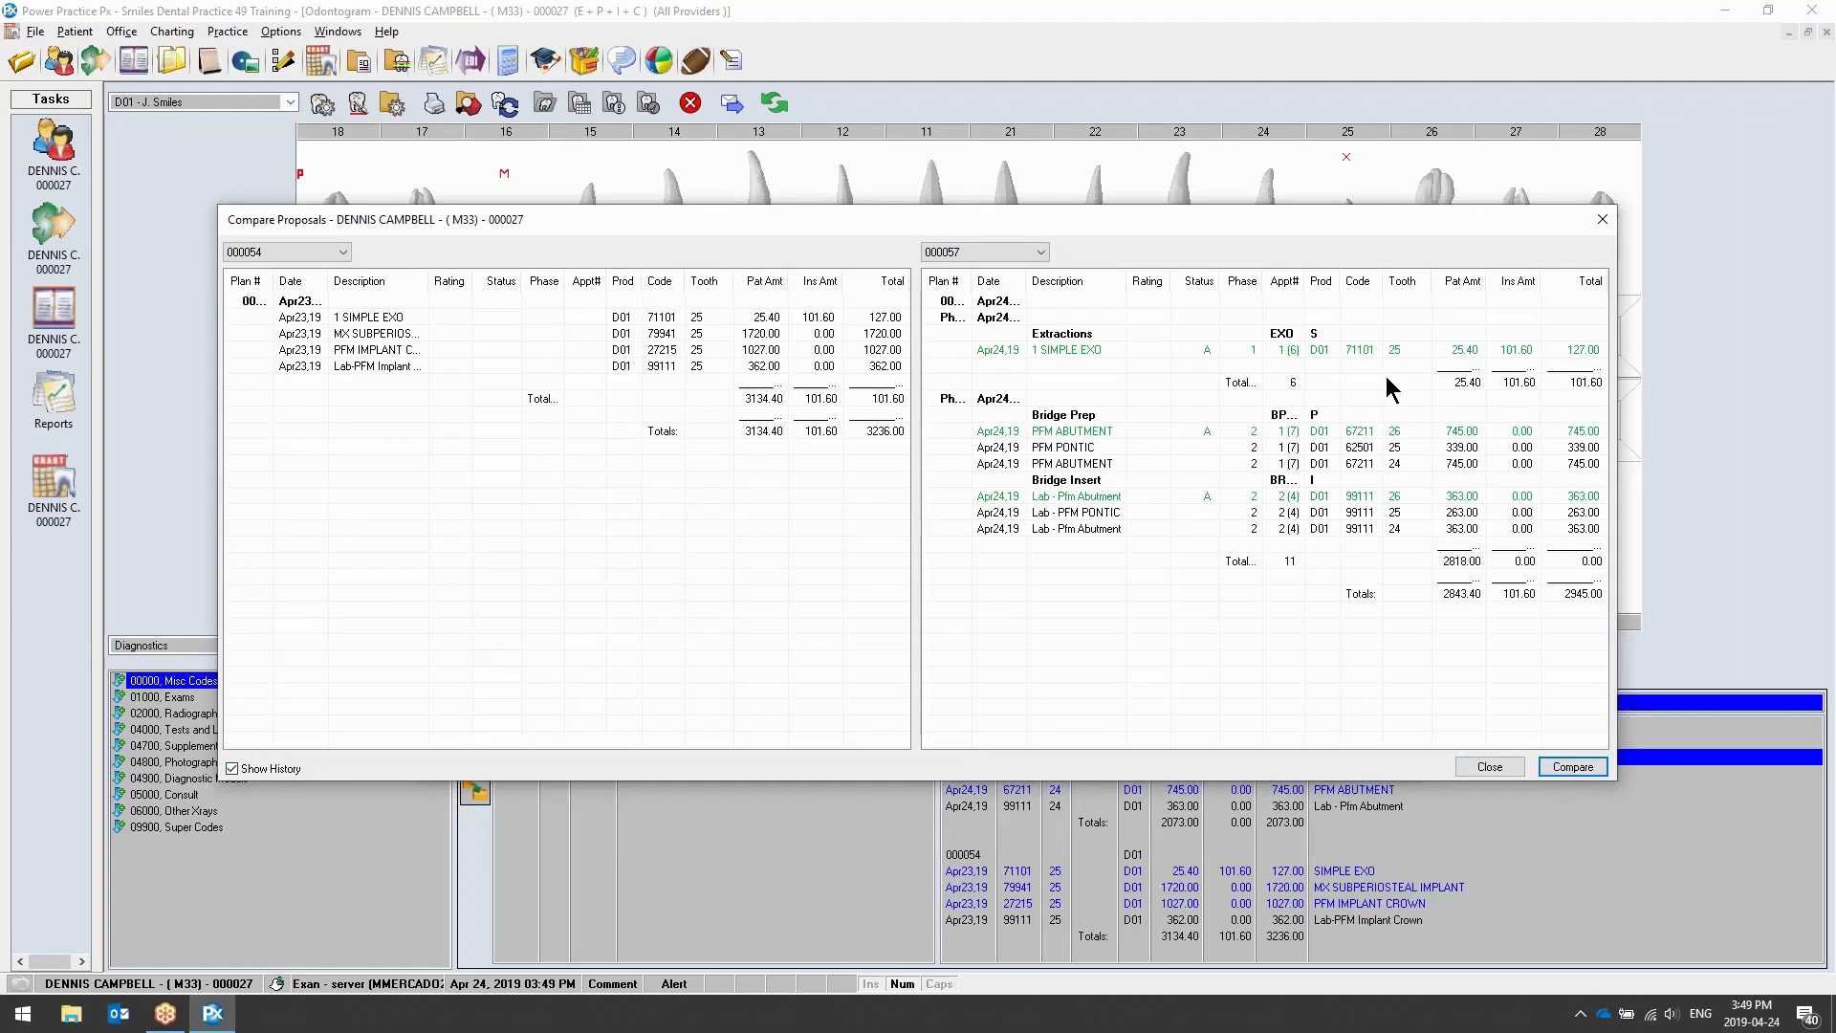
click(1606, 228)
View the estimate letter print options for the April 24, 2019 proposal and close them without printing
right_click(856, 376)
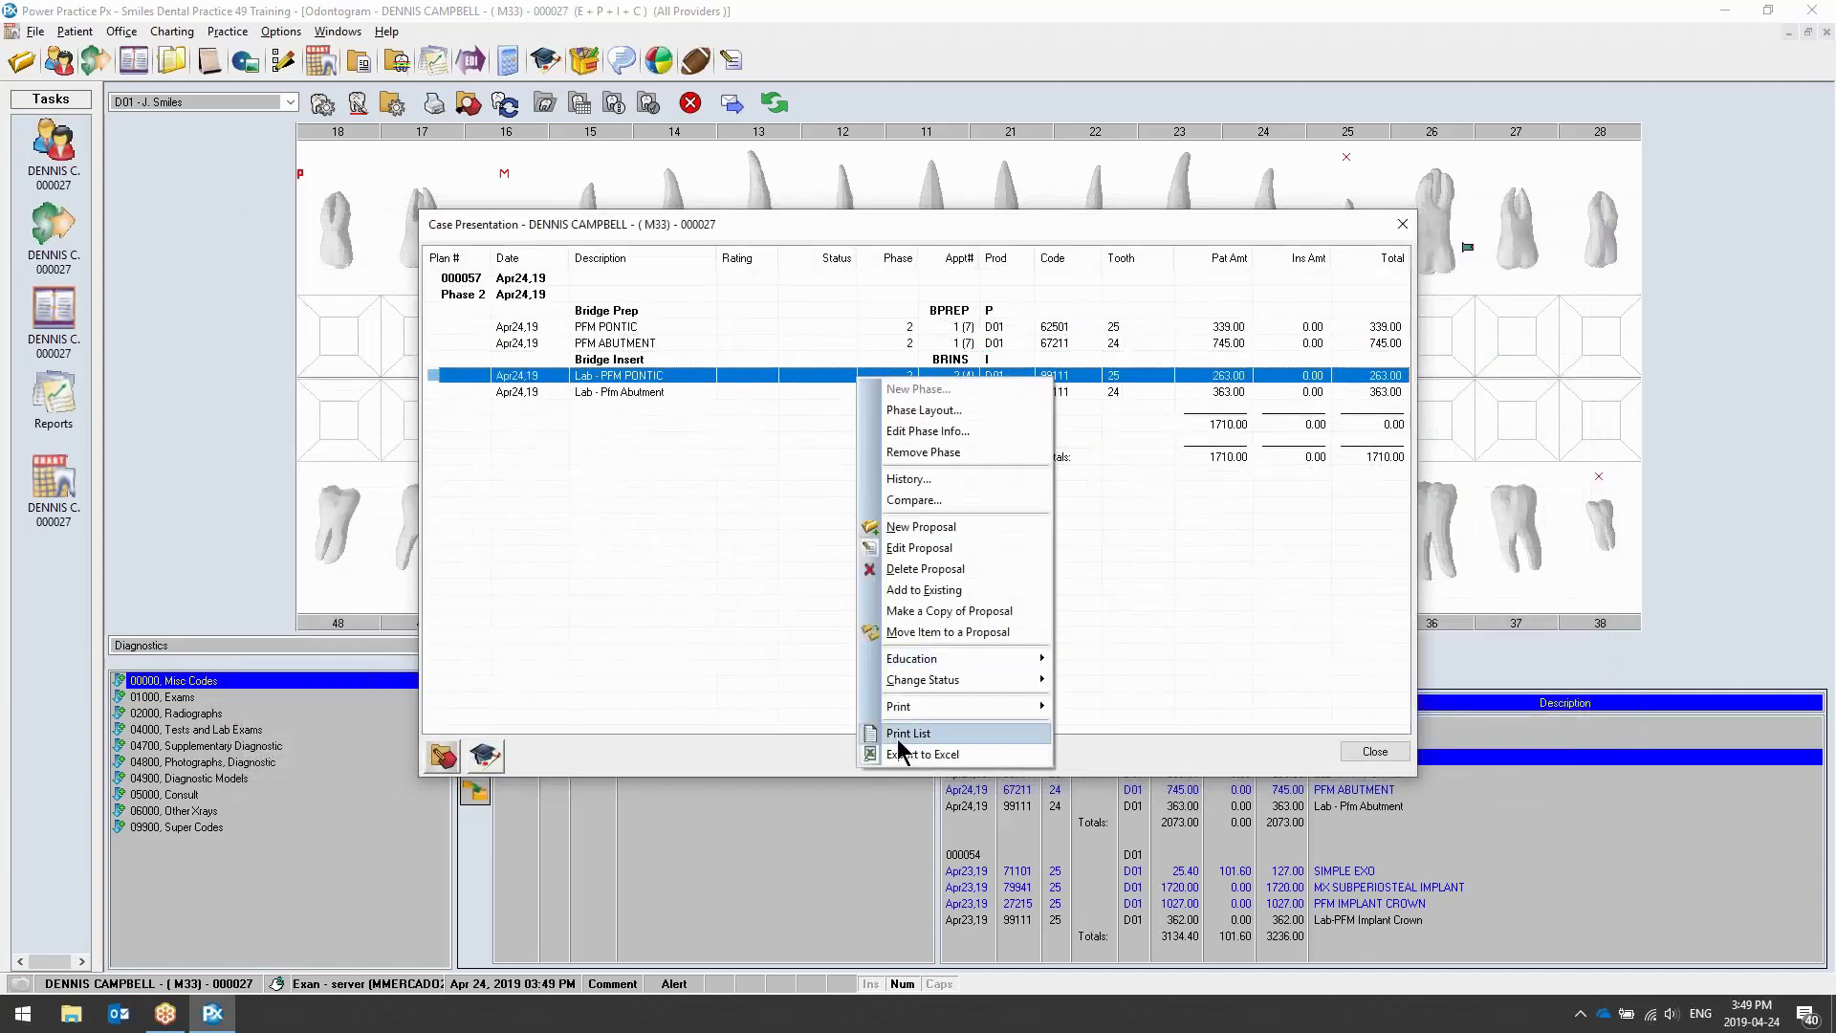
mouse_move(913, 705)
click(1146, 725)
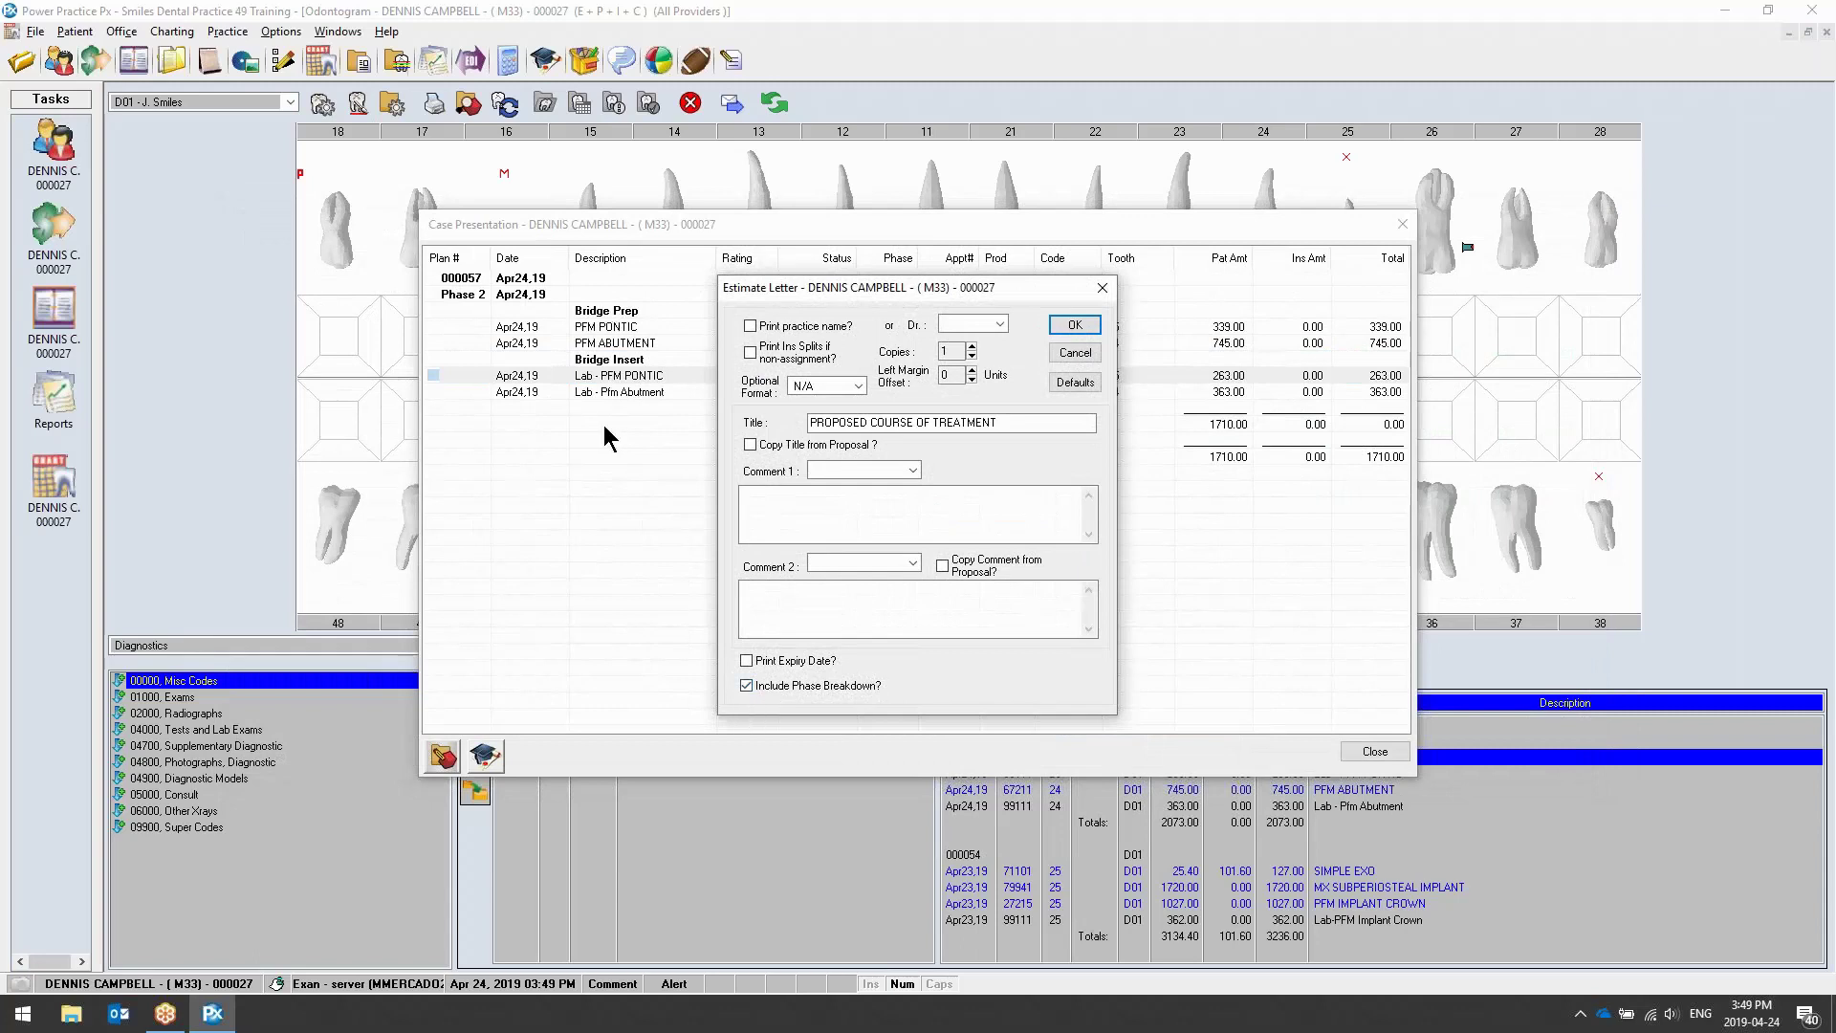
click(1074, 353)
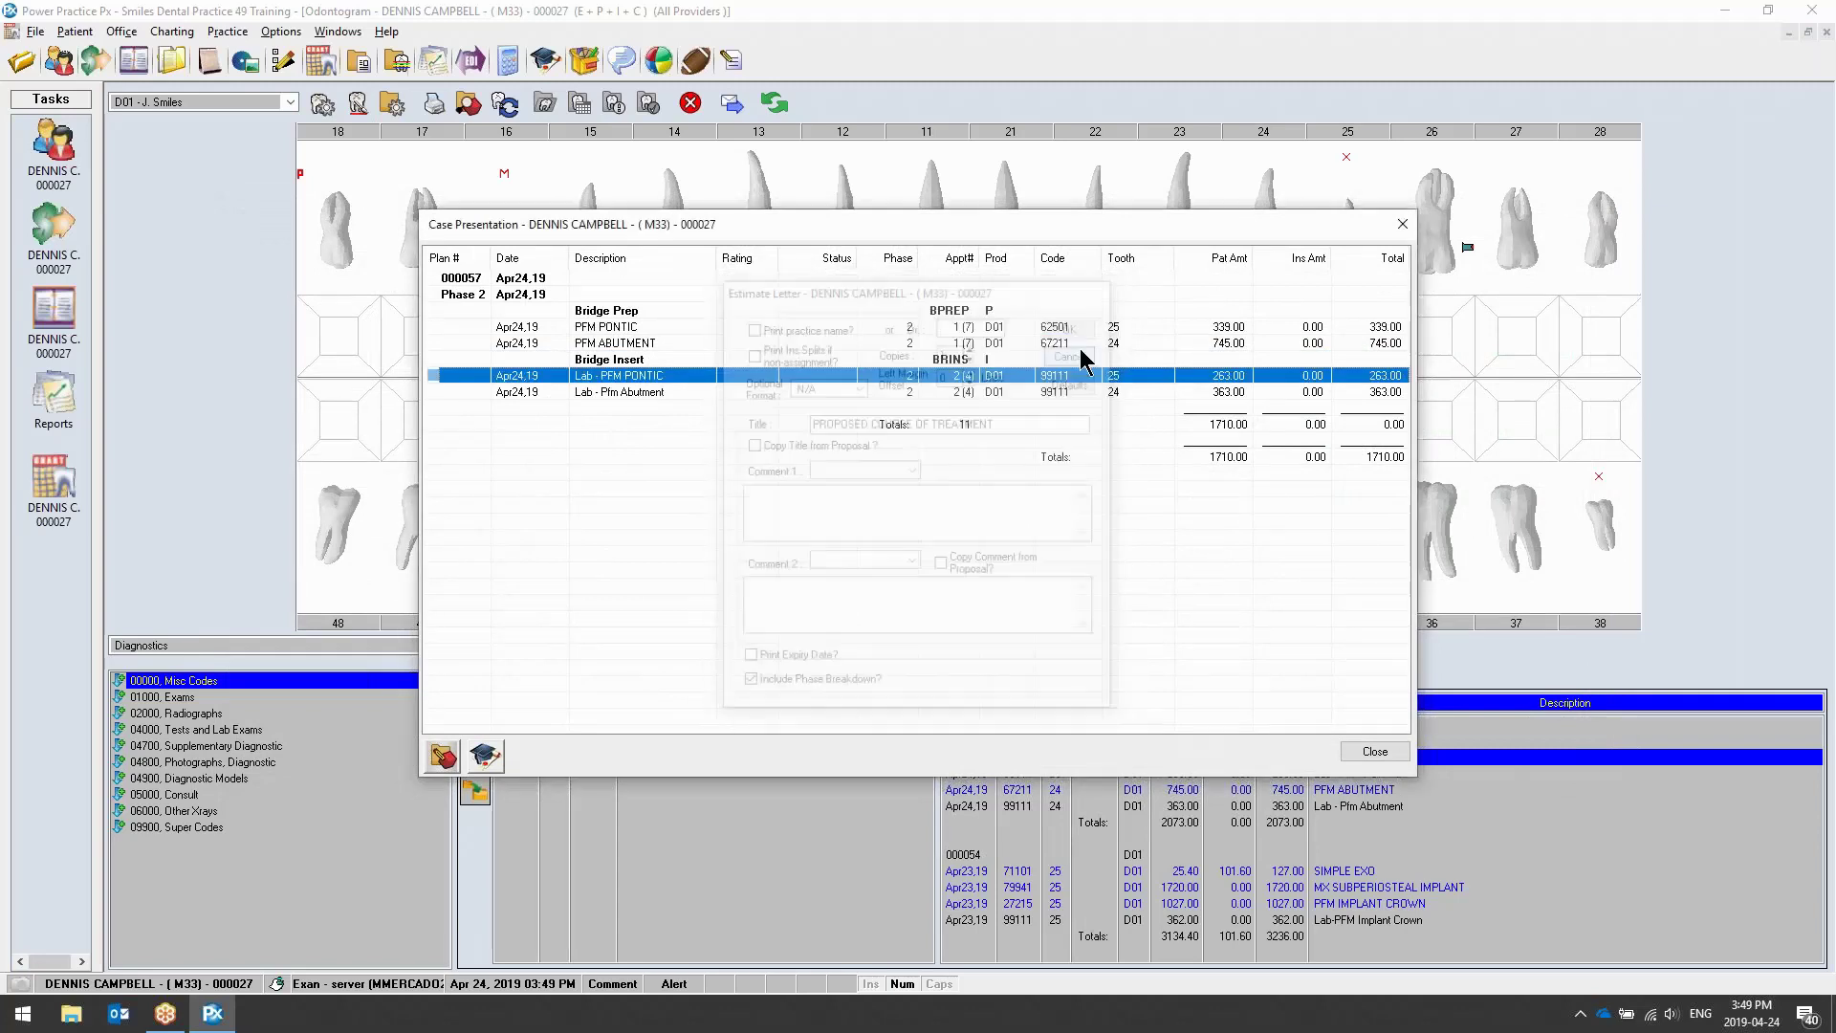